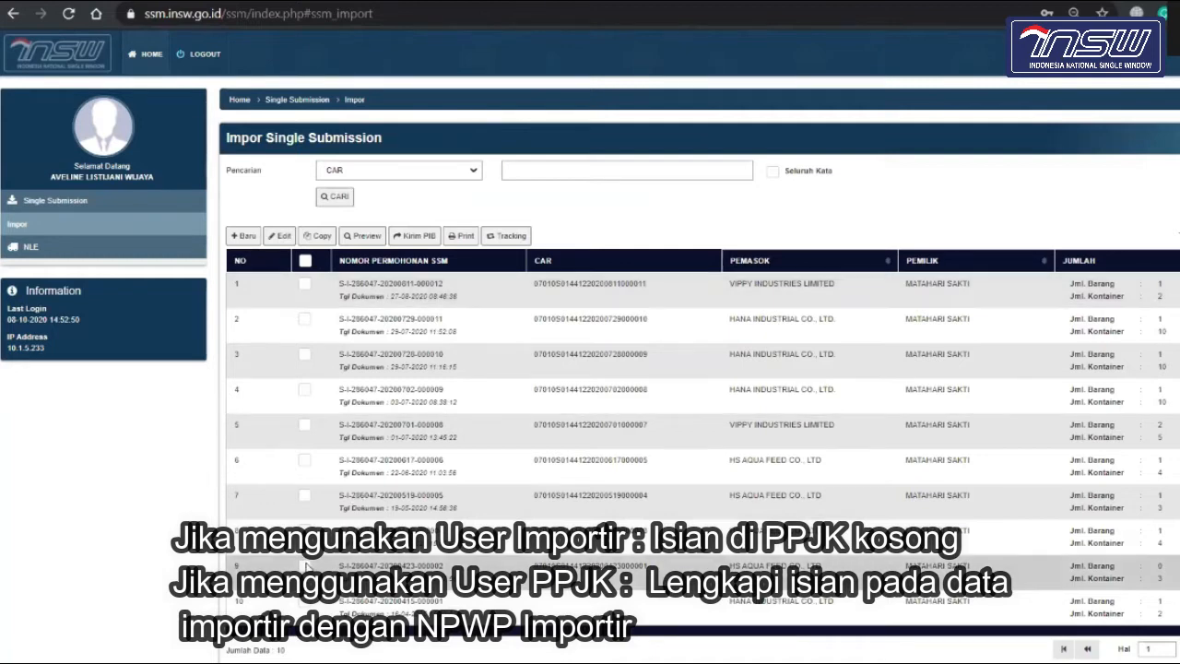
- Open the ninth import submission for editing and examine the importer and PPJK data in its header
{"action": "left_click", "coordinate": [305, 565]}
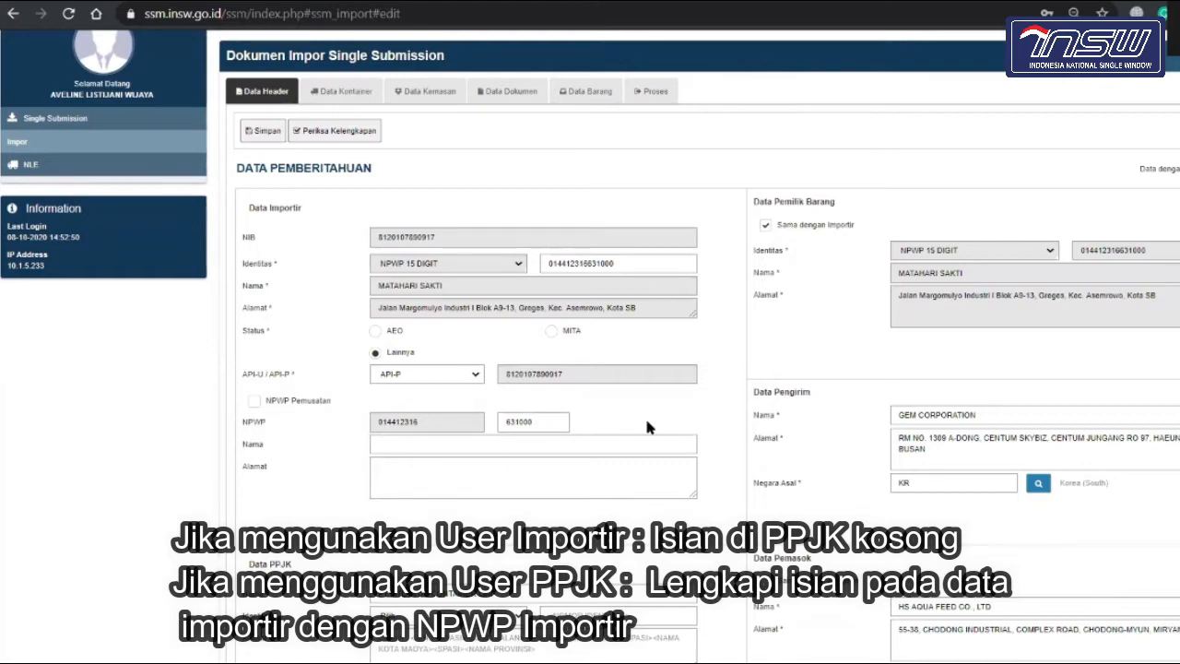
{"action": "scroll", "coordinate": [646, 427], "scroll_direction": "down", "scroll_amount": 2}
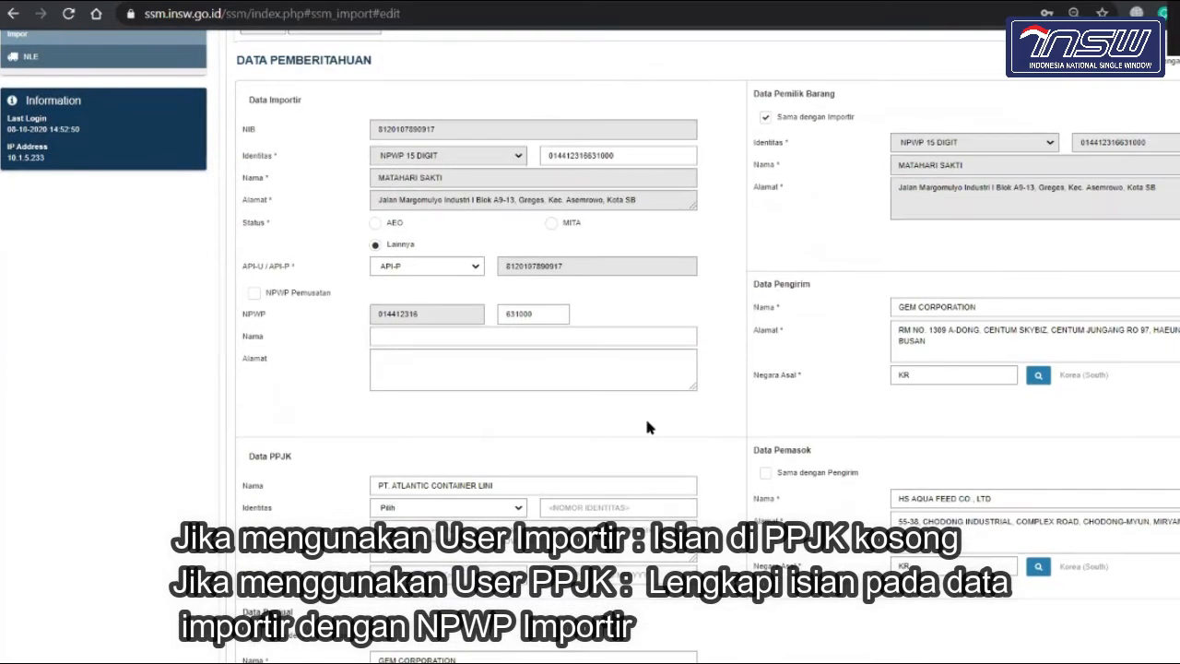
{"action": "scroll", "coordinate": [646, 427], "scroll_direction": "down", "scroll_amount": 2}
{"action": "scroll", "coordinate": [648, 423], "scroll_direction": "down", "scroll_amount": 5}
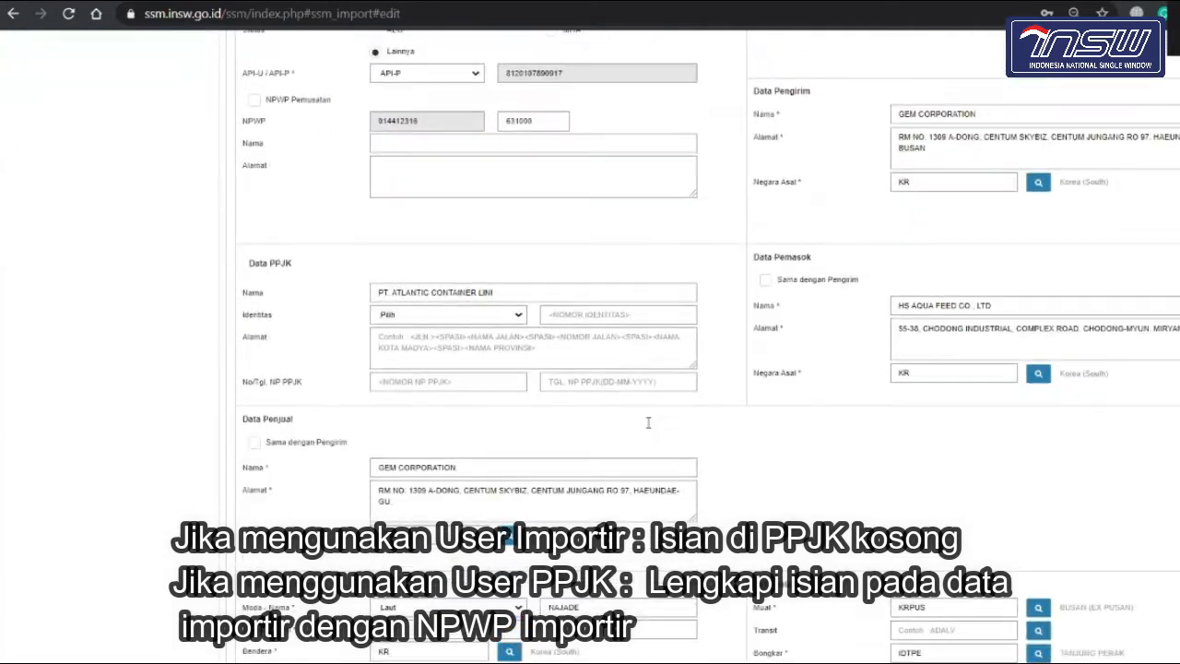
{"action": "scroll", "coordinate": [648, 423], "scroll_direction": "up", "scroll_amount": 3}
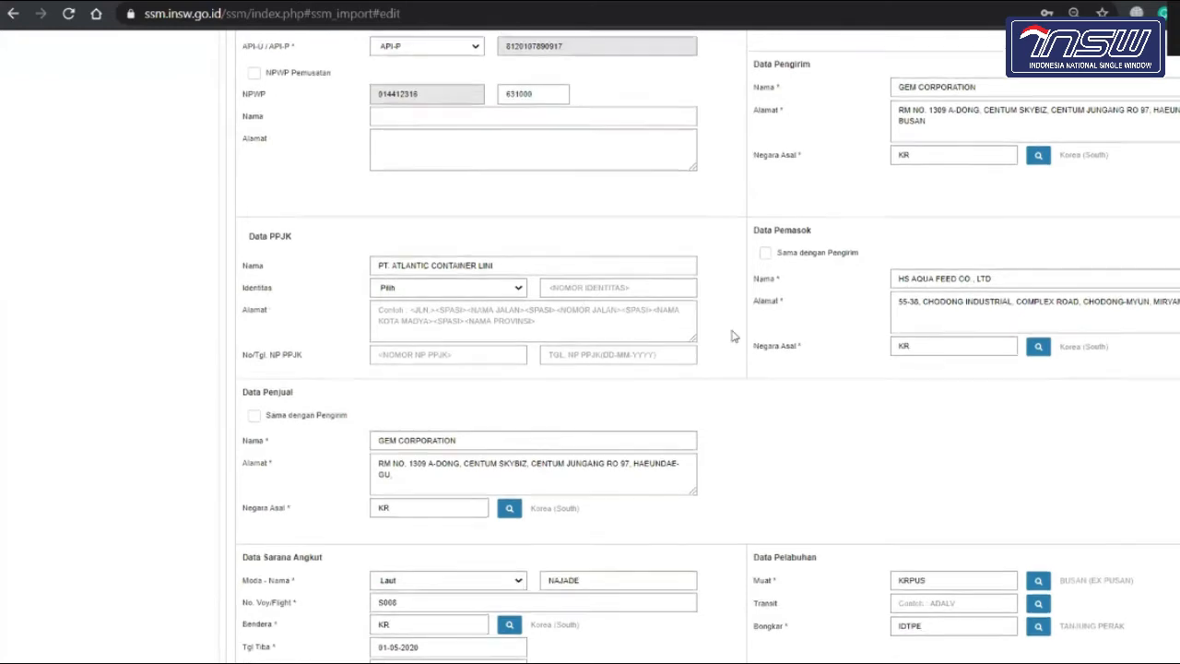
{"action": "scroll", "coordinate": [731, 335], "scroll_direction": "up", "scroll_amount": 5}
{"action": "scroll", "coordinate": [730, 335], "scroll_direction": "up", "scroll_amount": 2}
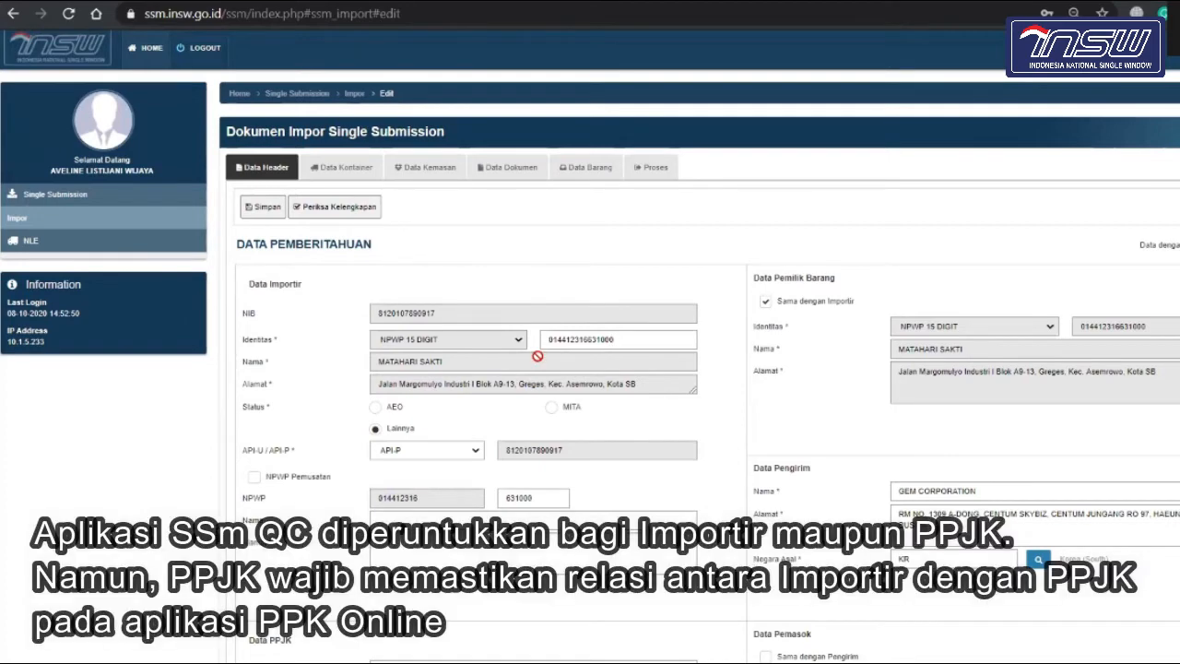
{"action": "scroll", "coordinate": [537, 356], "scroll_direction": "down", "scroll_amount": 3}
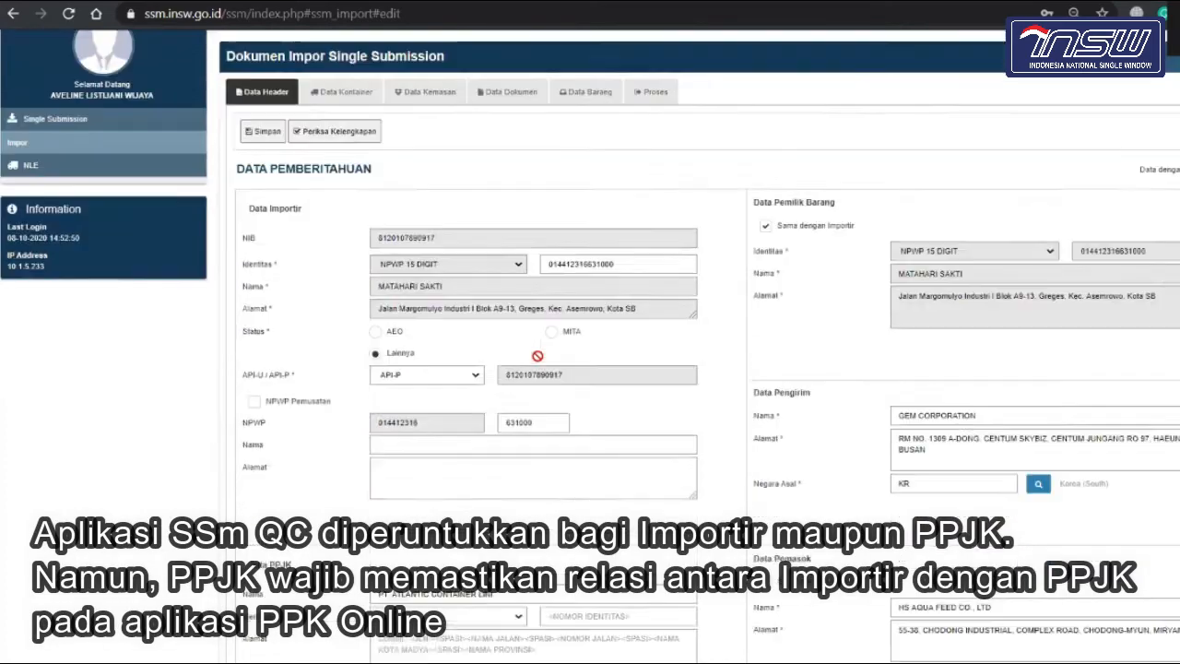
{"action": "scroll", "coordinate": [567, 415], "scroll_direction": "up", "scroll_amount": 3}
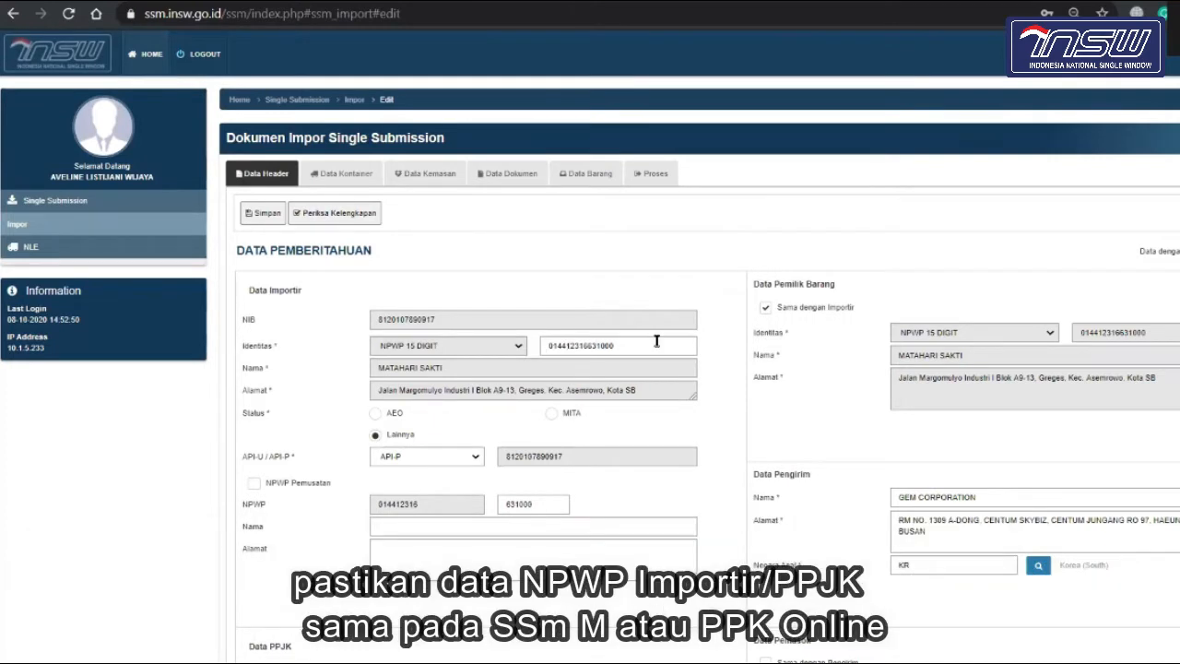
- Examine the mandatory fields and the address entries of the goods owner, shipper, supplier and seller
{"action": "scroll", "coordinate": [647, 406], "scroll_direction": "down", "scroll_amount": 2}
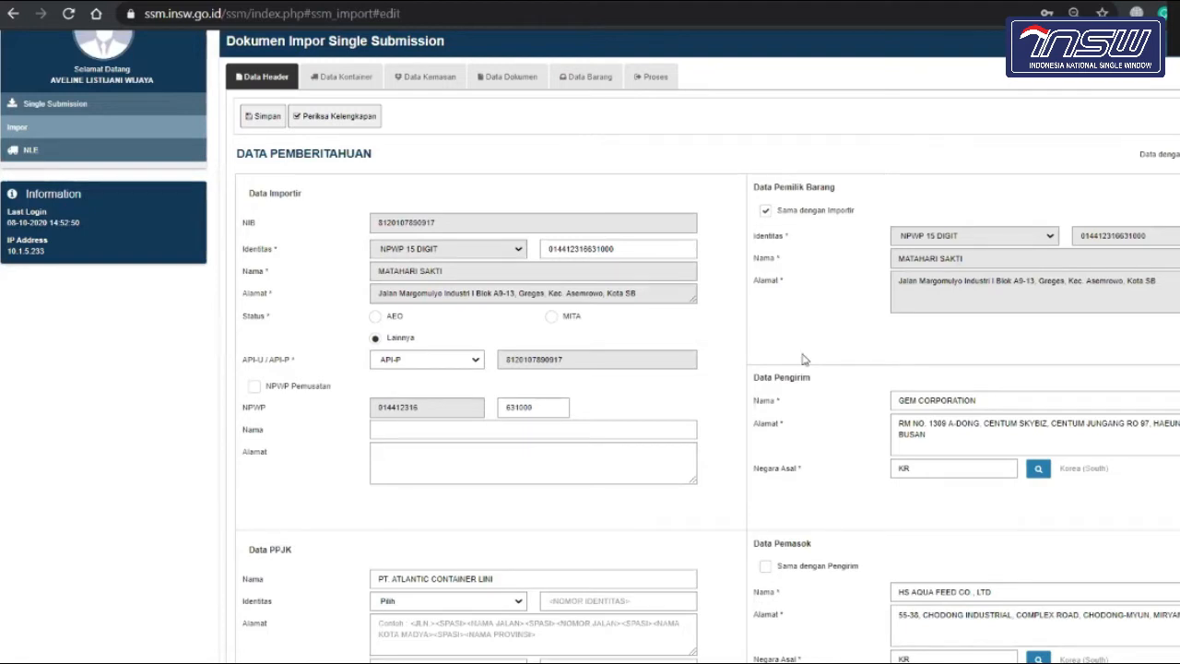
{"action": "scroll", "coordinate": [802, 359], "scroll_direction": "down", "scroll_amount": 1}
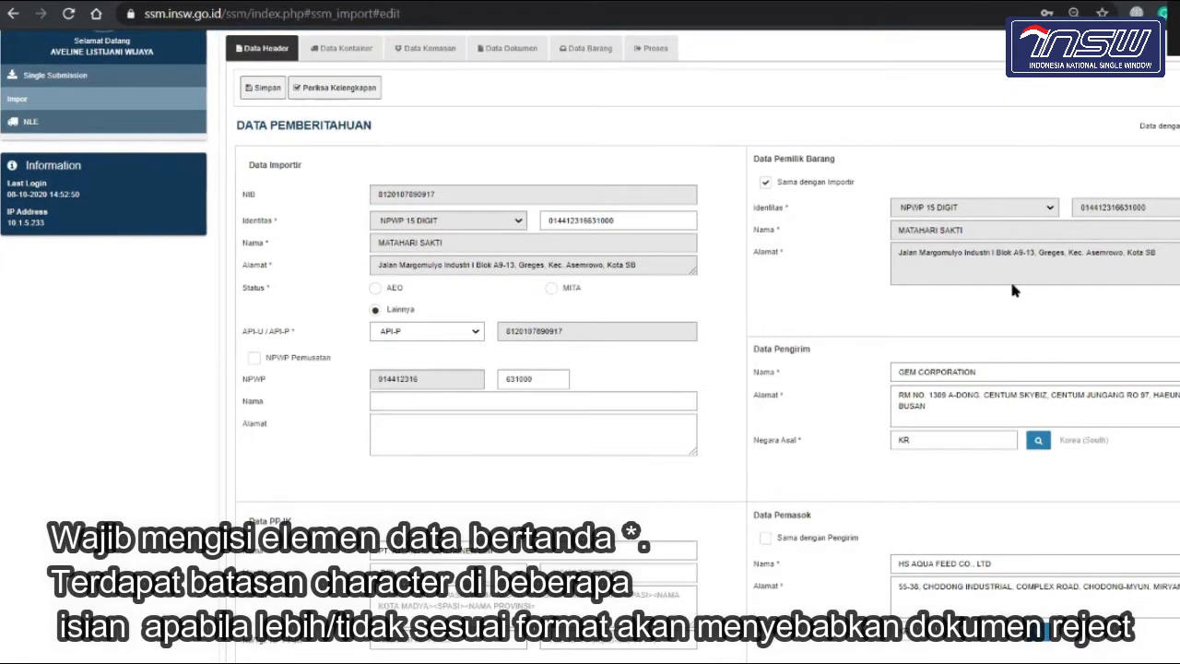
{"action": "scroll", "coordinate": [968, 367], "scroll_direction": "down", "scroll_amount": 1}
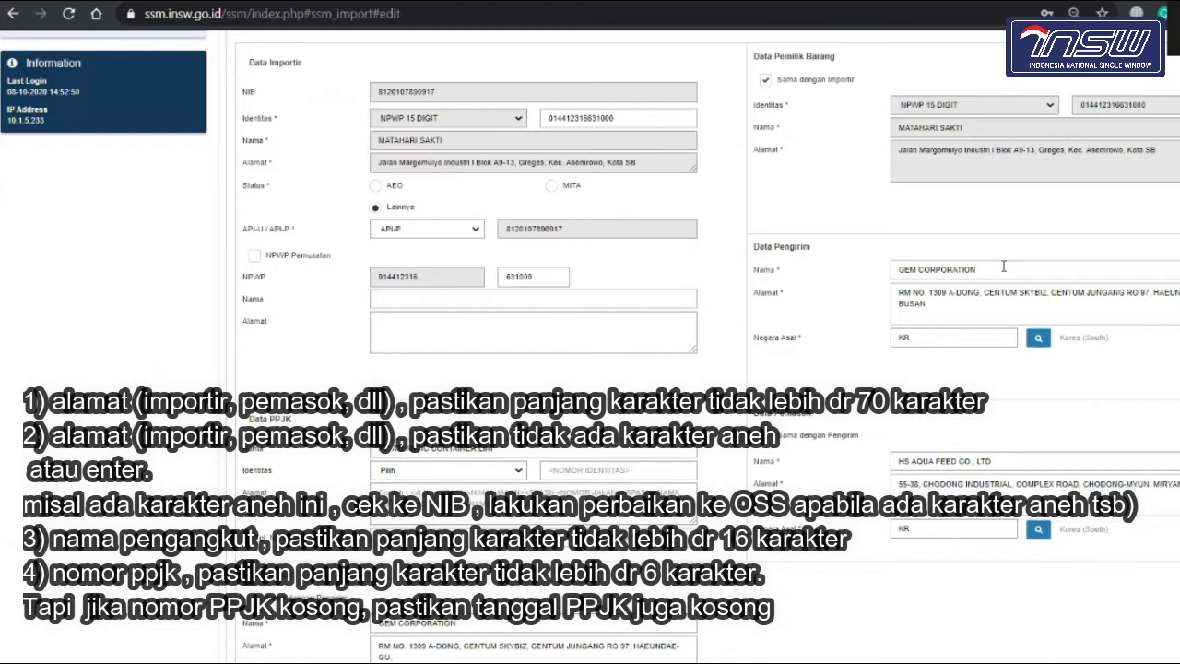
{"action": "left_click", "coordinate": [977, 298]}
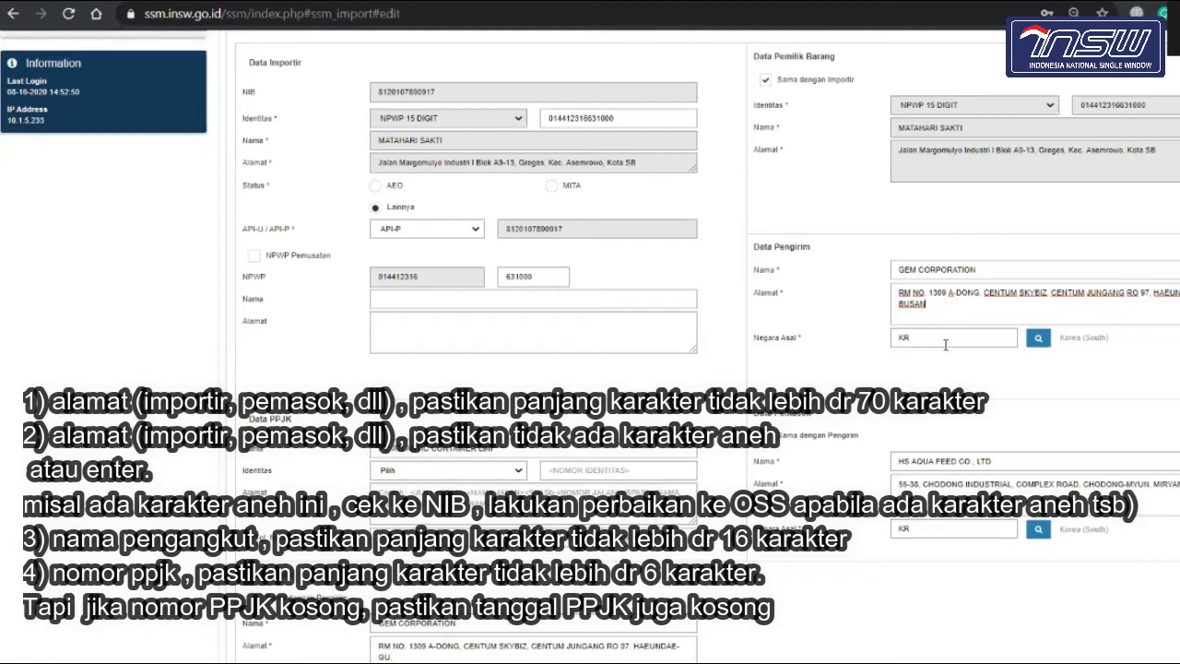
{"action": "scroll", "coordinate": [961, 276], "scroll_direction": "down", "scroll_amount": 1}
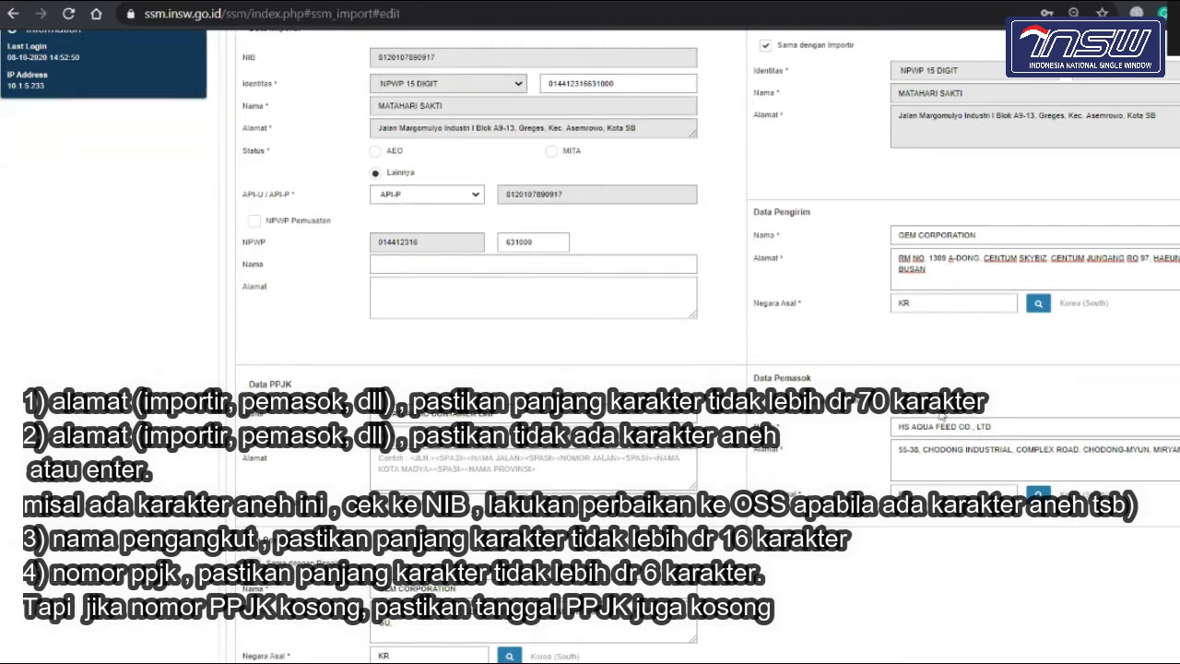
{"action": "scroll", "coordinate": [940, 416], "scroll_direction": "down", "scroll_amount": 1}
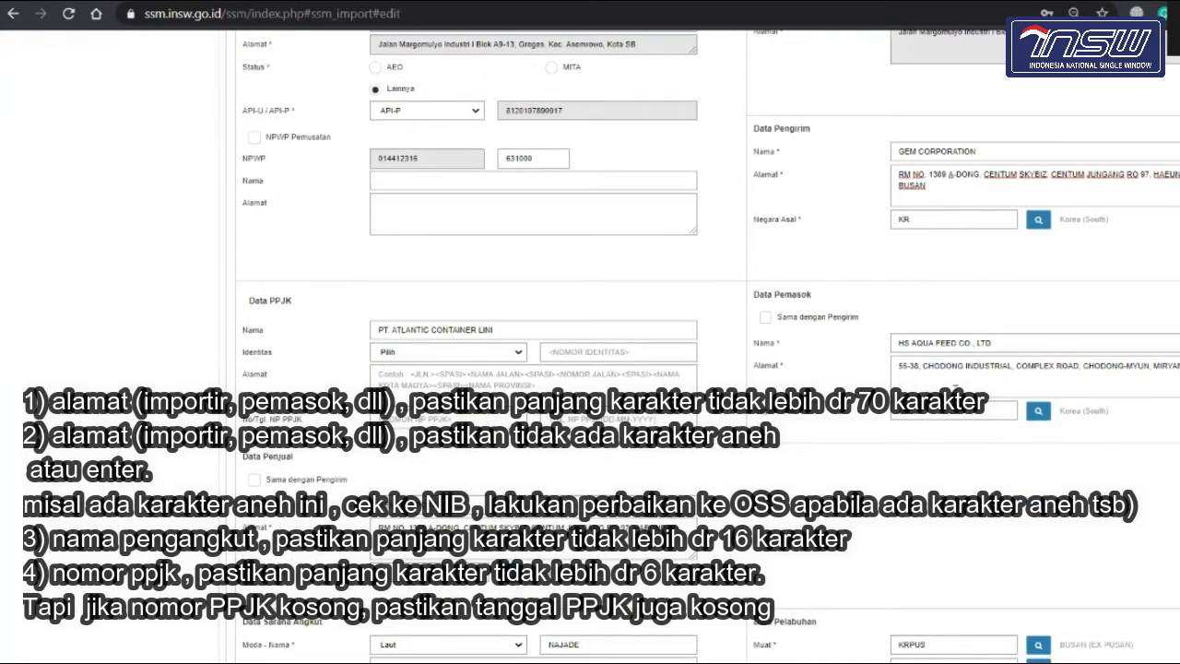
{"action": "scroll", "coordinate": [955, 388], "scroll_direction": "down", "scroll_amount": 1}
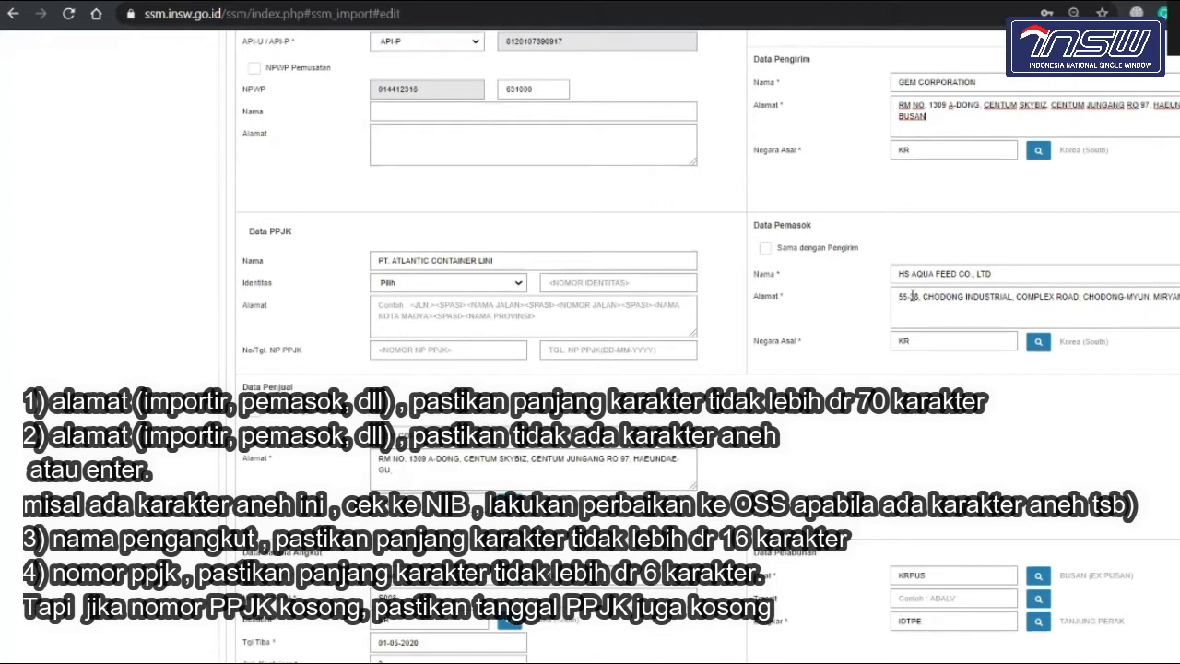
{"action": "left_click_drag", "start_coordinate": [911, 296], "coordinate": [999, 288]}
{"action": "left_click", "coordinate": [1001, 291]}
{"action": "scroll", "coordinate": [999, 308], "scroll_direction": "down", "scroll_amount": 2}
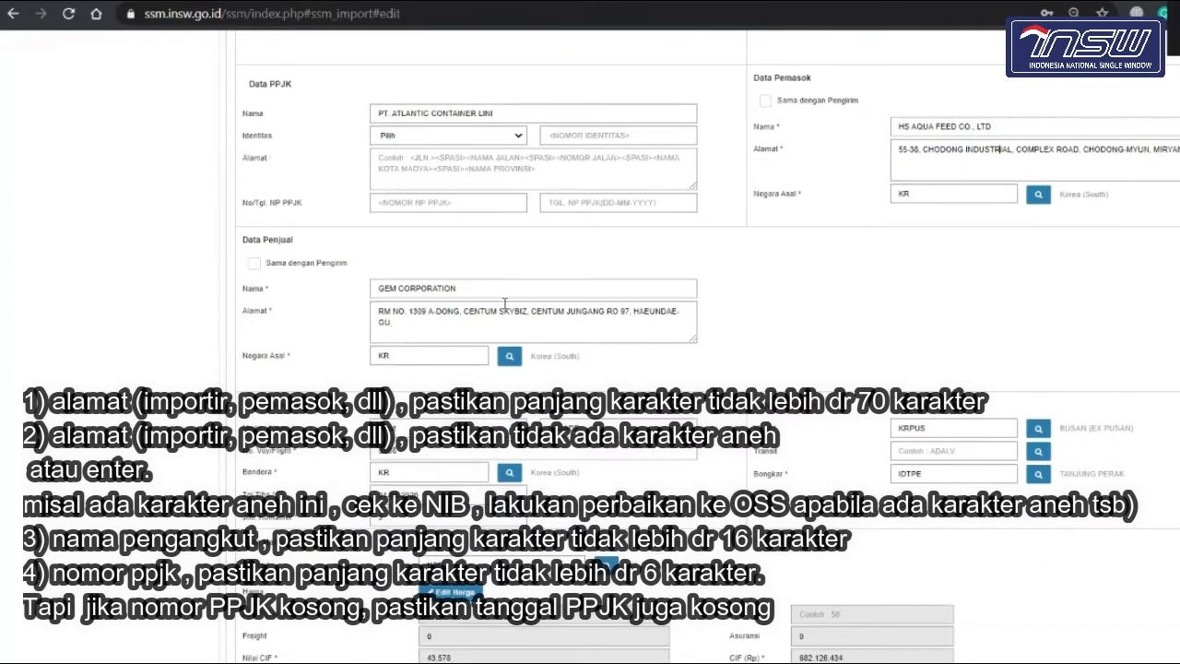
{"action": "scroll", "coordinate": [513, 314], "scroll_direction": "down", "scroll_amount": 1}
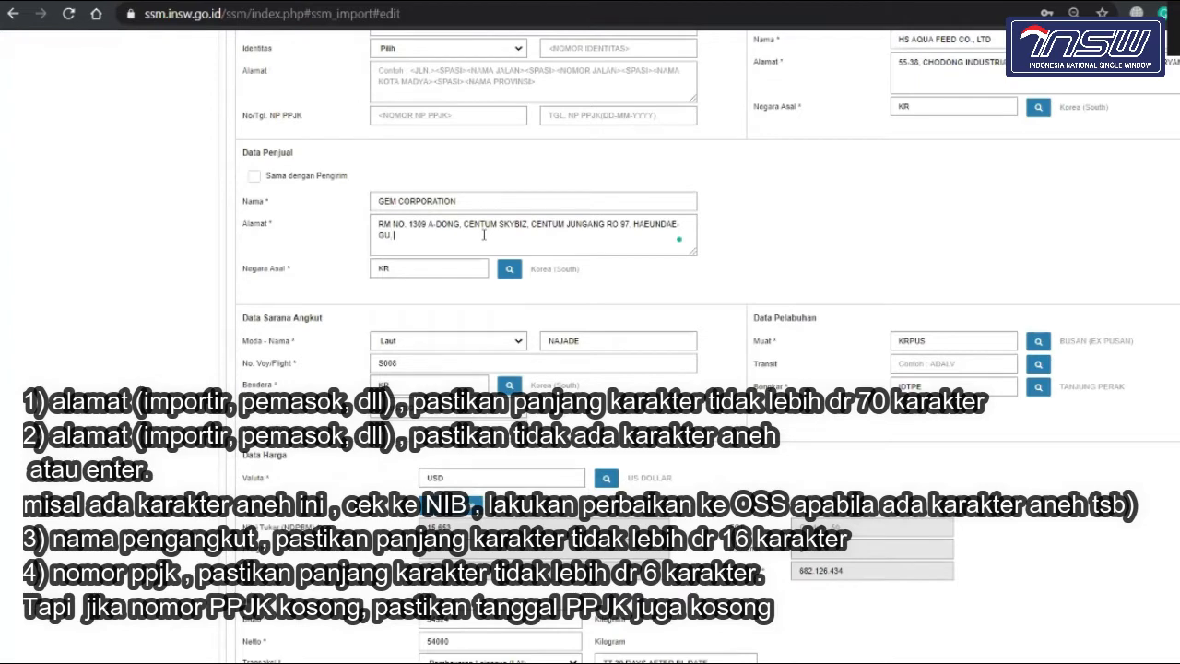
- Check the vessel name, voyage number, arrival date and container count in the transport data
{"action": "scroll", "coordinate": [644, 337], "scroll_direction": "down", "scroll_amount": 1}
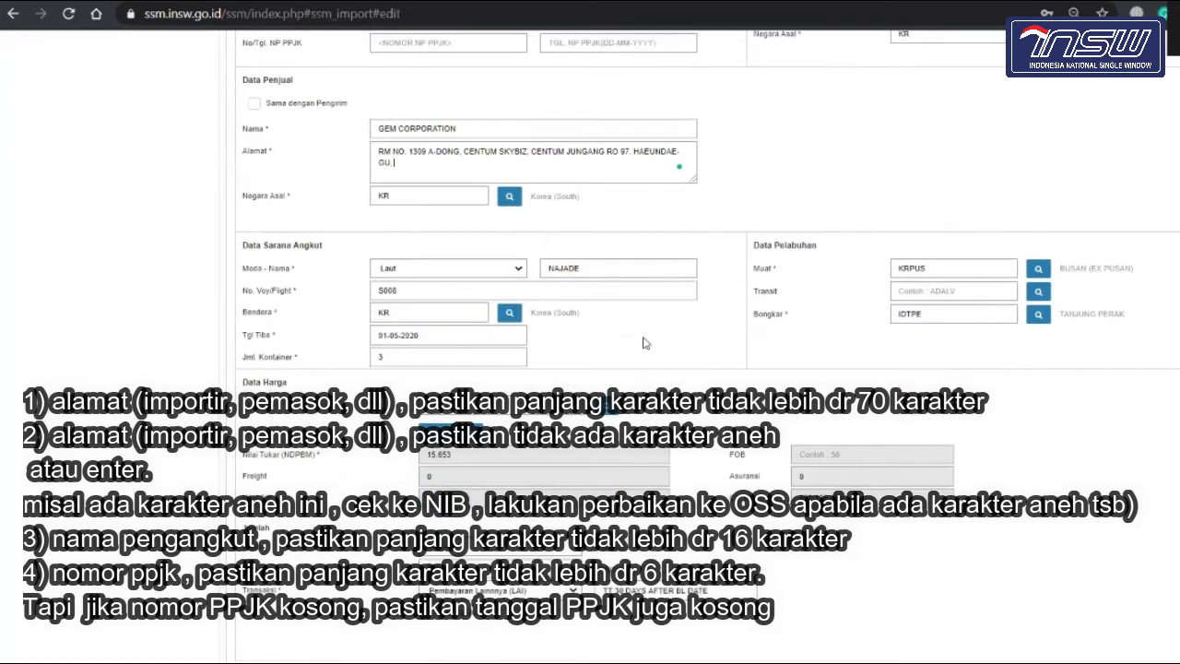
{"action": "scroll", "coordinate": [645, 343], "scroll_direction": "down", "scroll_amount": 1}
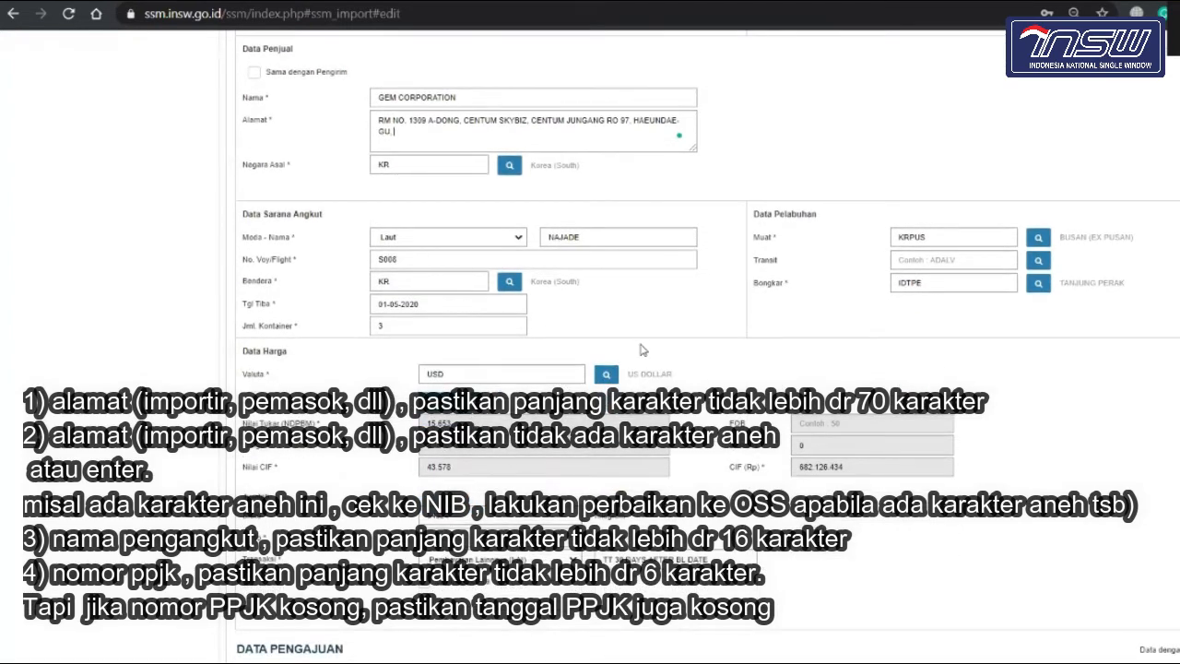
{"action": "left_click", "coordinate": [605, 238]}
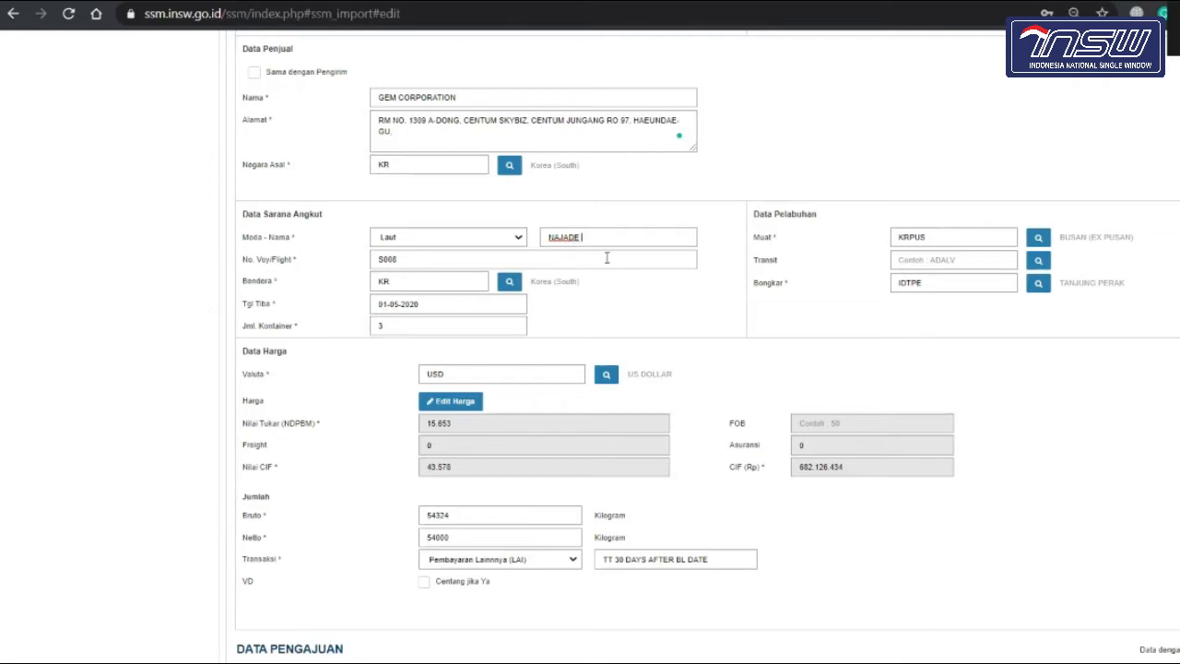
{"action": "key", "text": "Tab"}
{"action": "left_click", "coordinate": [449, 333]}
{"action": "scroll", "coordinate": [385, 343], "scroll_direction": "up", "scroll_amount": 1}
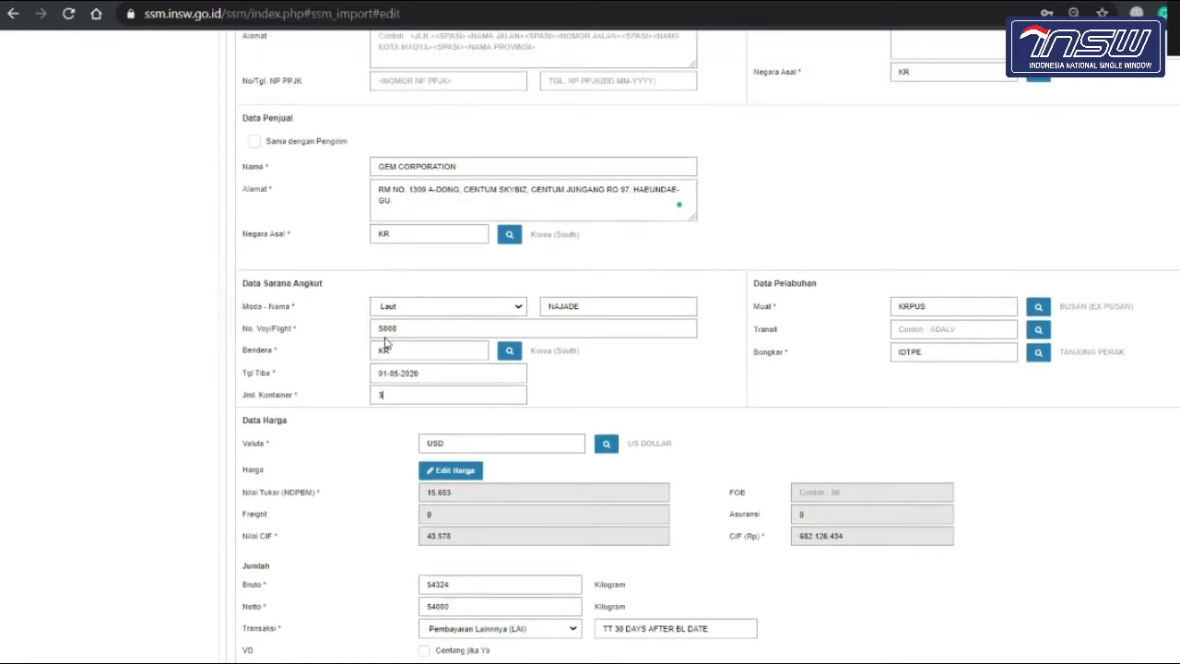
{"action": "scroll", "coordinate": [384, 334], "scroll_direction": "down", "scroll_amount": 1}
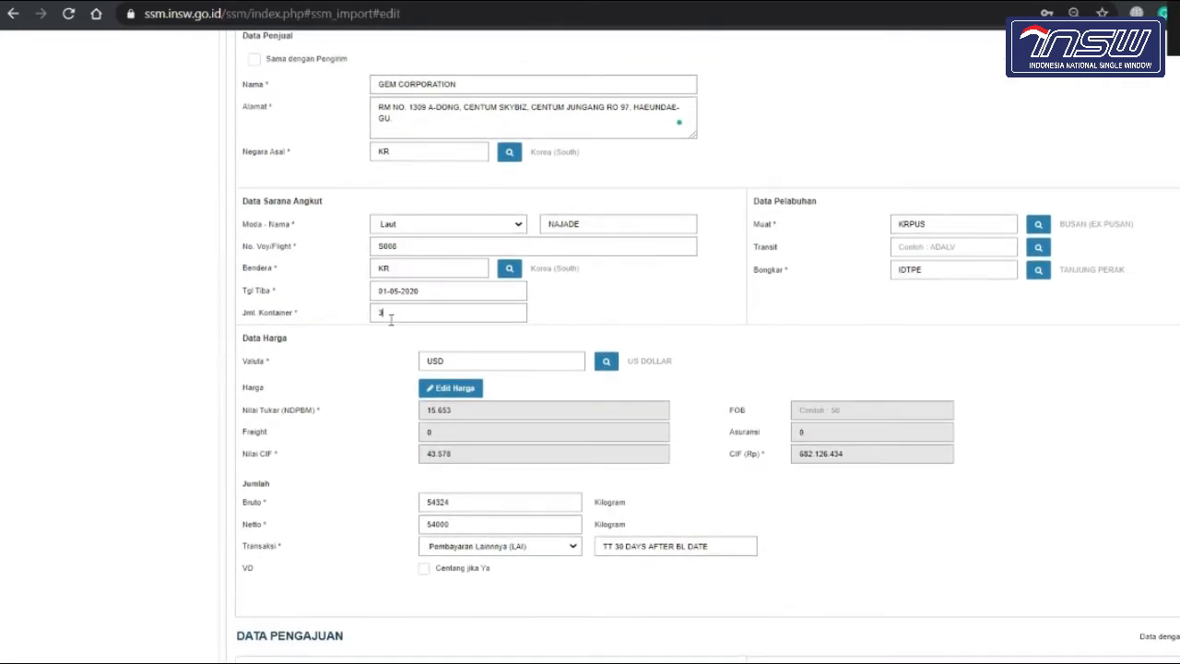
{"action": "left_click", "coordinate": [387, 313]}
- Set the number of containers to 0 in the transport data and check which document sections are available
{"action": "scroll", "coordinate": [387, 314], "scroll_direction": "up", "scroll_amount": 10}
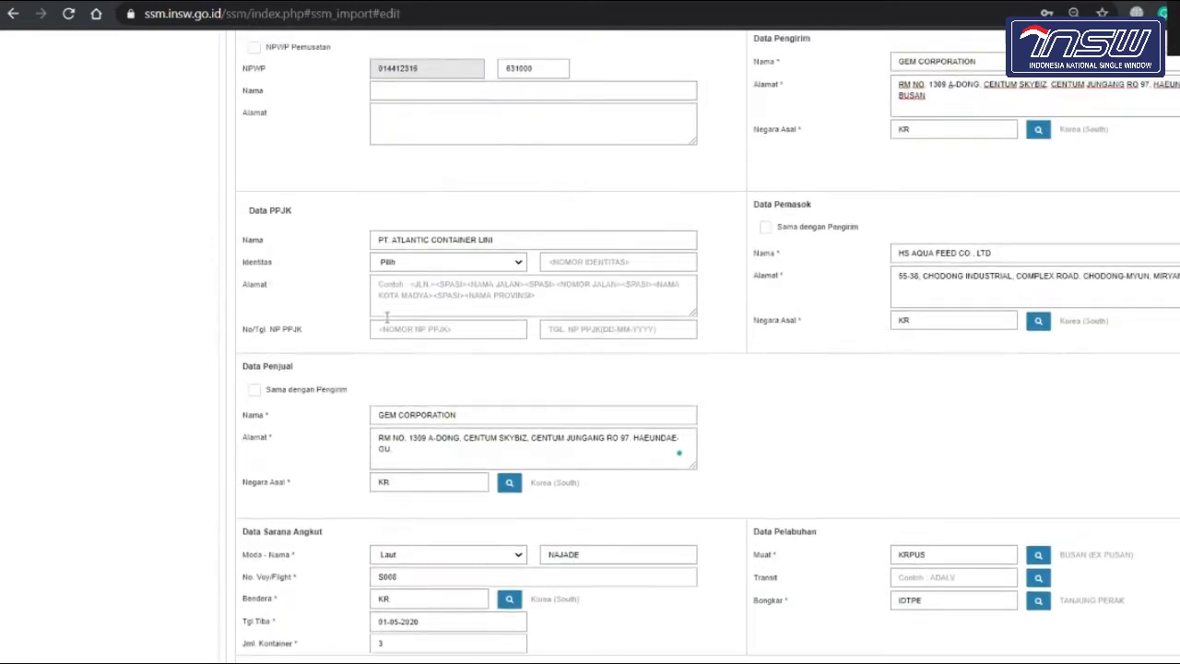
{"action": "scroll", "coordinate": [476, 412], "scroll_direction": "down", "scroll_amount": 10}
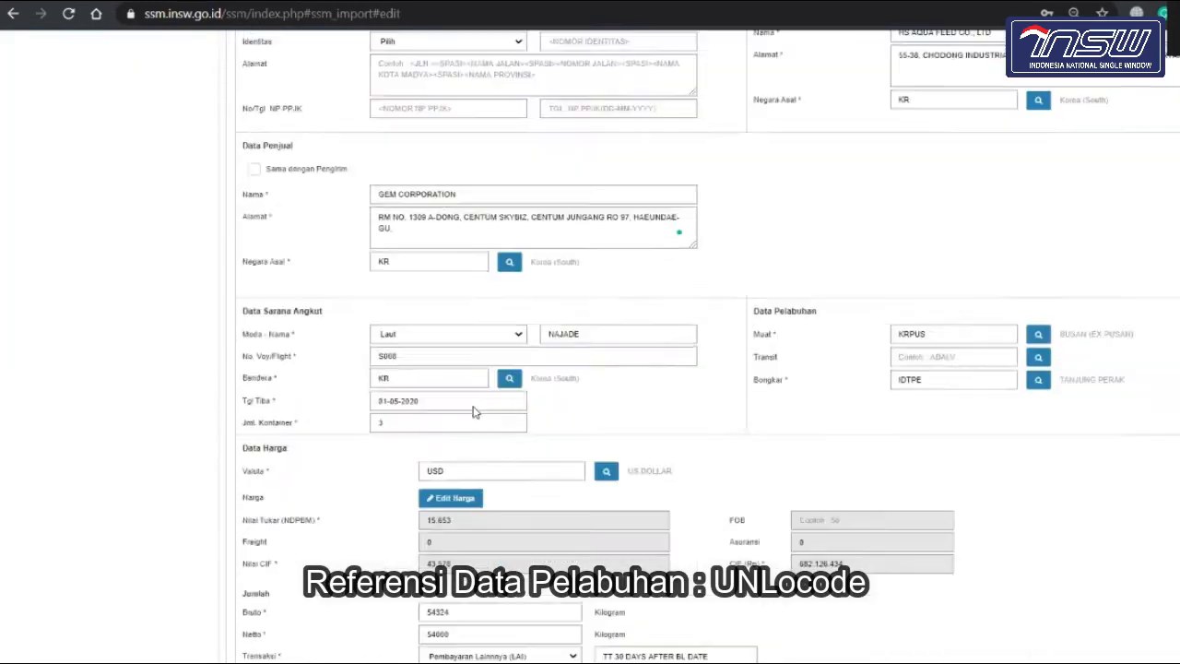
{"action": "scroll", "coordinate": [477, 412], "scroll_direction": "up", "scroll_amount": 1}
{"action": "scroll", "coordinate": [476, 412], "scroll_direction": "up", "scroll_amount": 10}
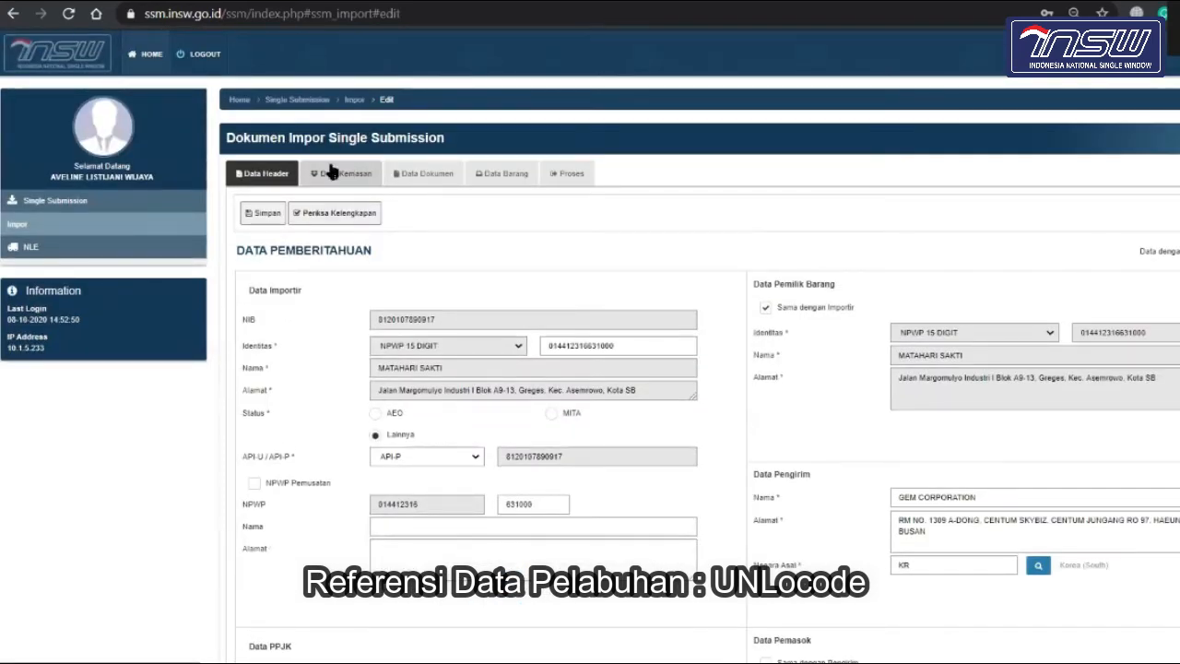
{"action": "scroll", "coordinate": [500, 362], "scroll_direction": "down", "scroll_amount": 10}
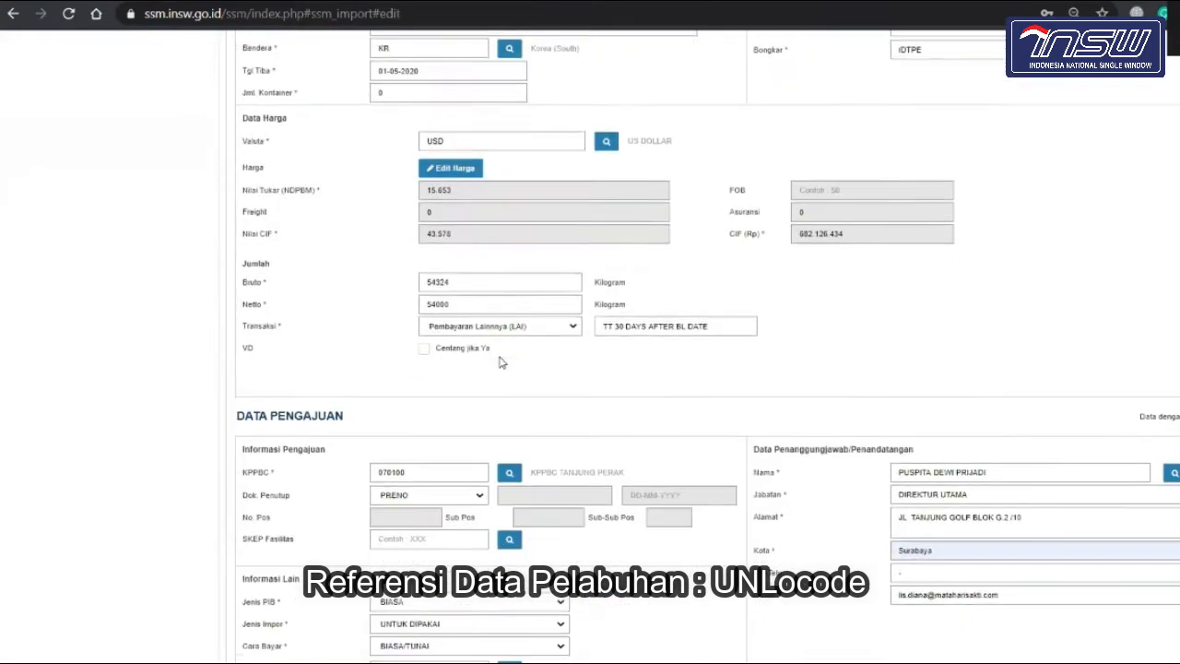
- Set the number of containers to 3 and save the header data
{"action": "scroll", "coordinate": [500, 362], "scroll_direction": "up", "scroll_amount": 3}
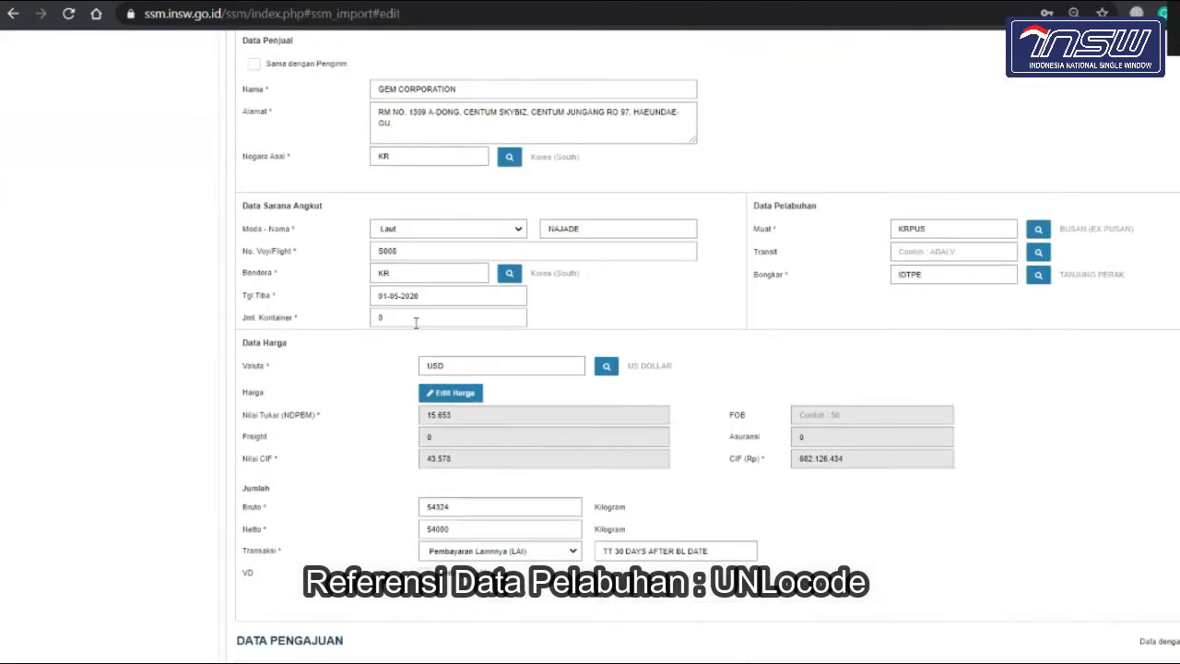
{"action": "left_click", "coordinate": [416, 318]}
{"action": "type", "text": "3"}
{"action": "scroll", "coordinate": [412, 320], "scroll_direction": "down", "scroll_amount": 5}
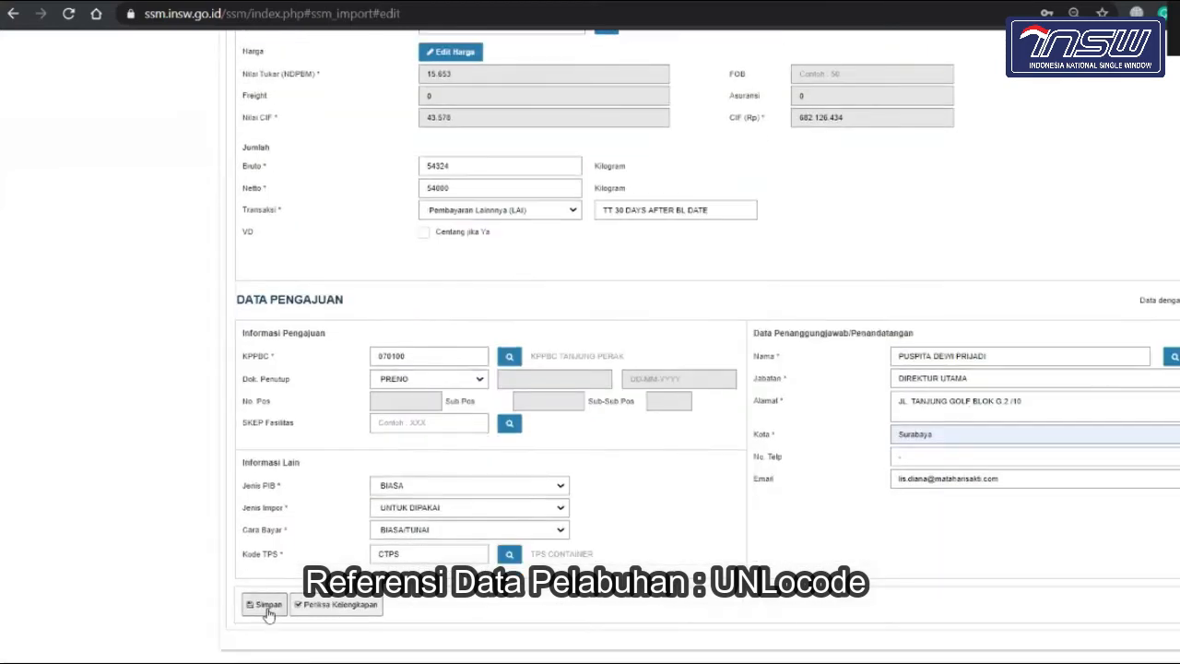
{"action": "left_click", "coordinate": [264, 606]}
{"action": "left_click", "coordinate": [779, 279]}
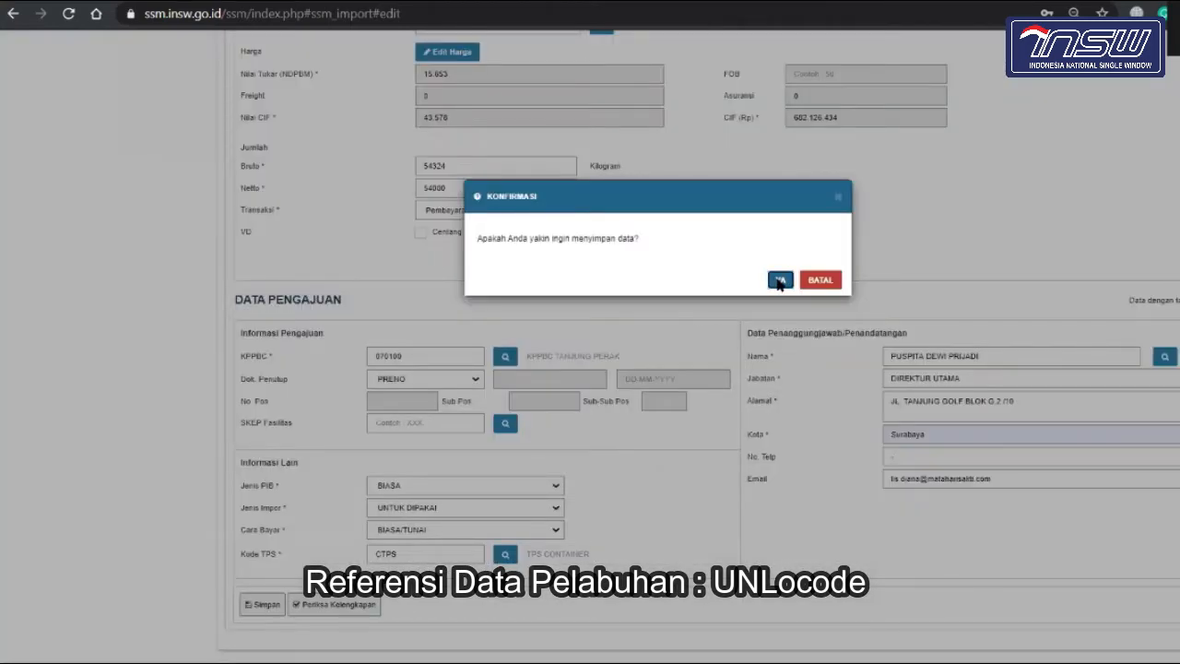
{"action": "left_click", "coordinate": [825, 278]}
- View the port code reference list for the loading port and close it without choosing a port
{"action": "scroll", "coordinate": [822, 273], "scroll_direction": "up", "scroll_amount": 8}
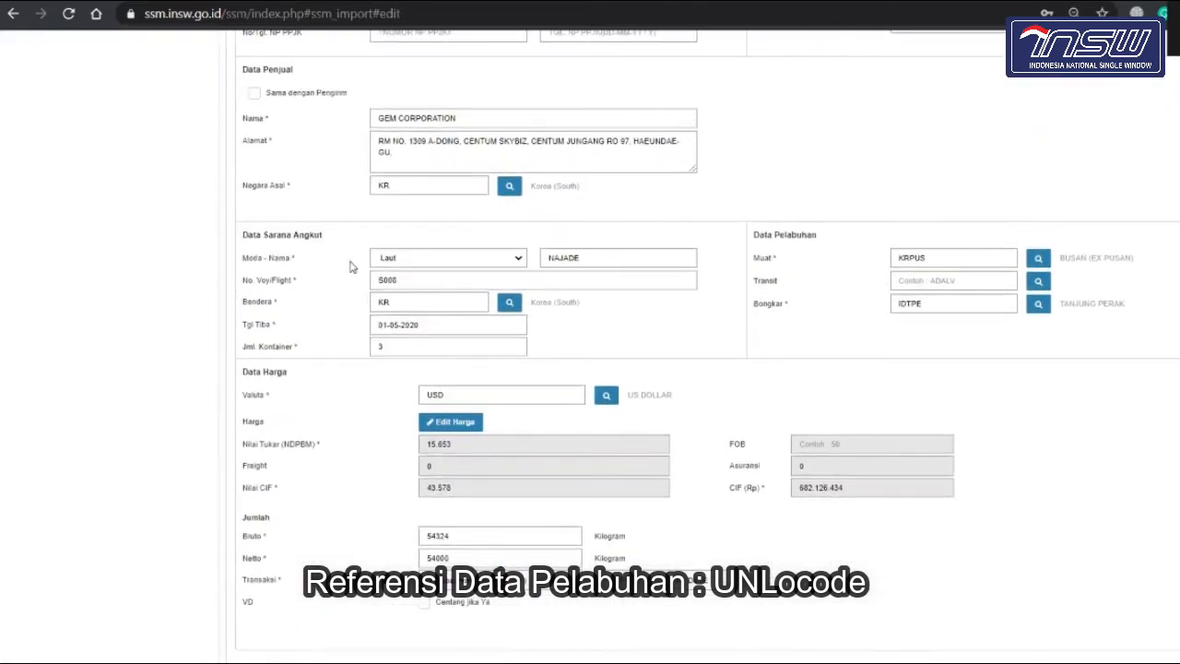
{"action": "left_click", "coordinate": [1038, 259]}
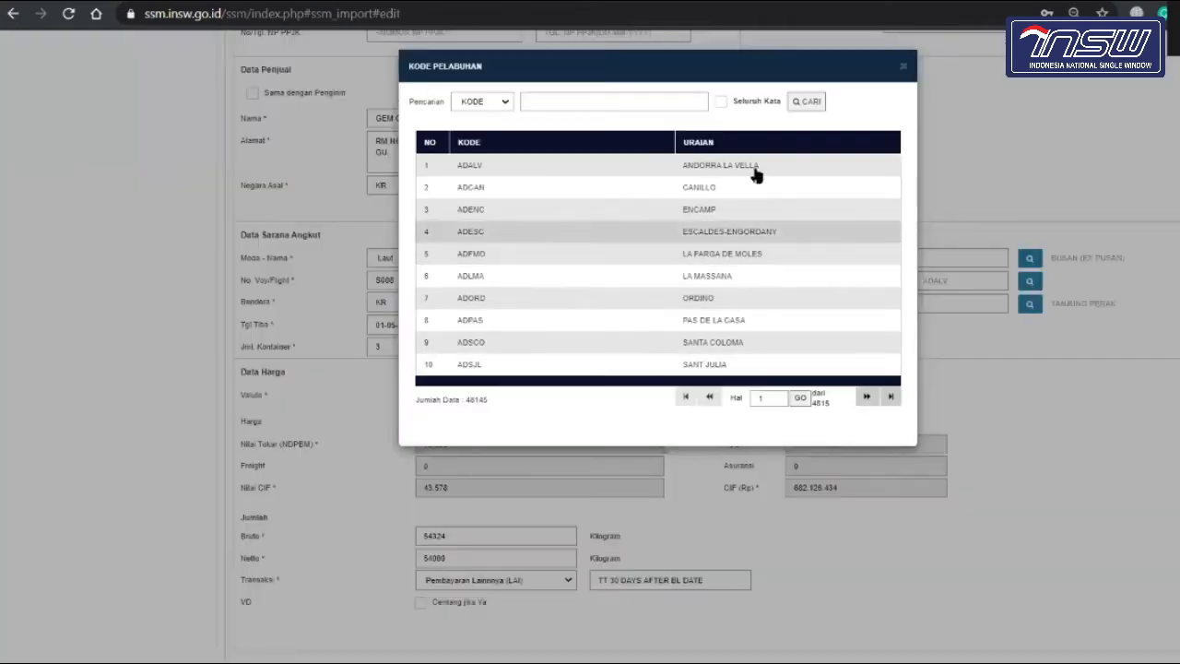
{"action": "left_click", "coordinate": [903, 69]}
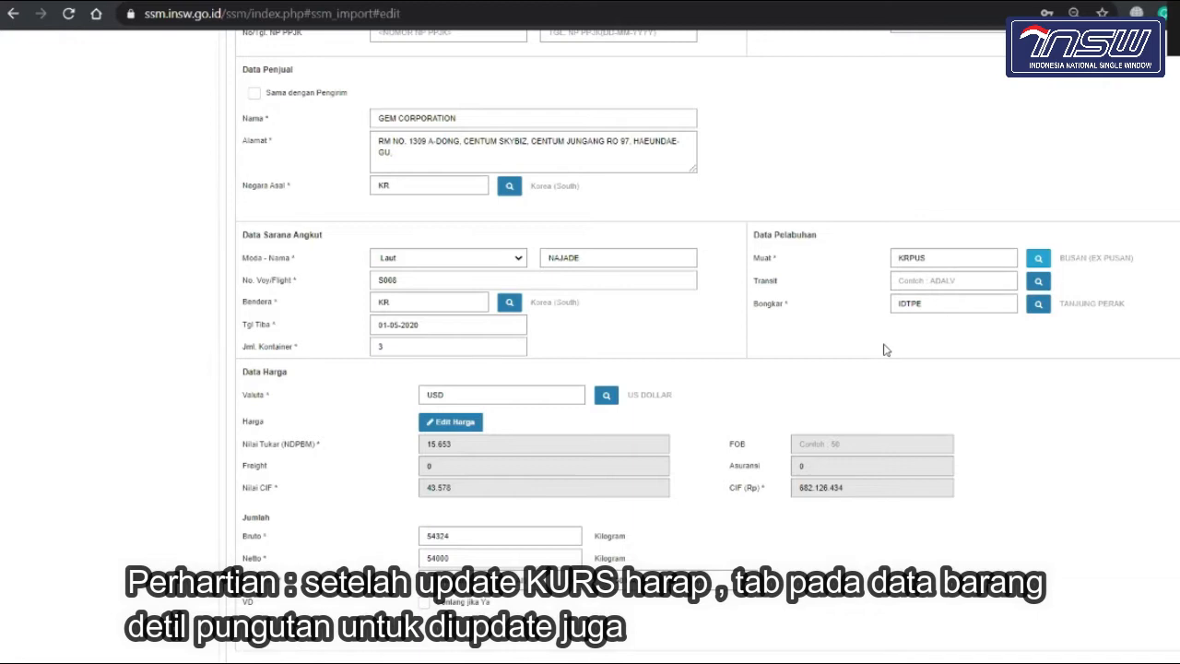
- View the price details form with the price code, exchange rate and CIF fields, and close it without saving
{"action": "scroll", "coordinate": [885, 350], "scroll_direction": "down", "scroll_amount": 1}
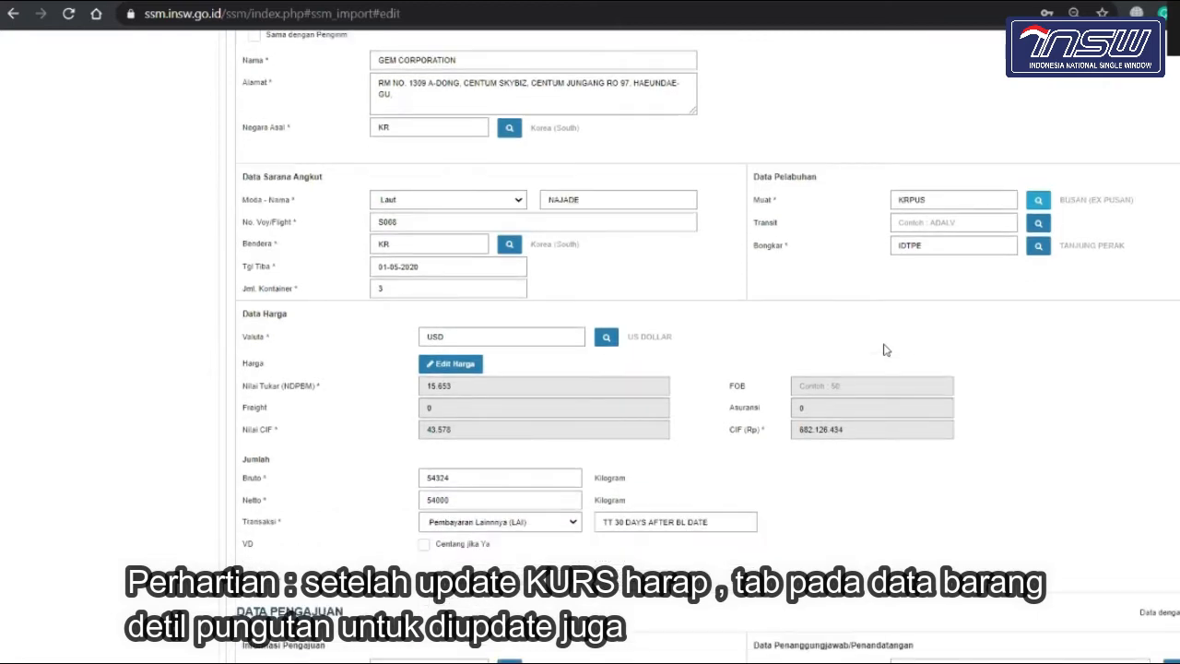
{"action": "scroll", "coordinate": [885, 350], "scroll_direction": "down", "scroll_amount": 2}
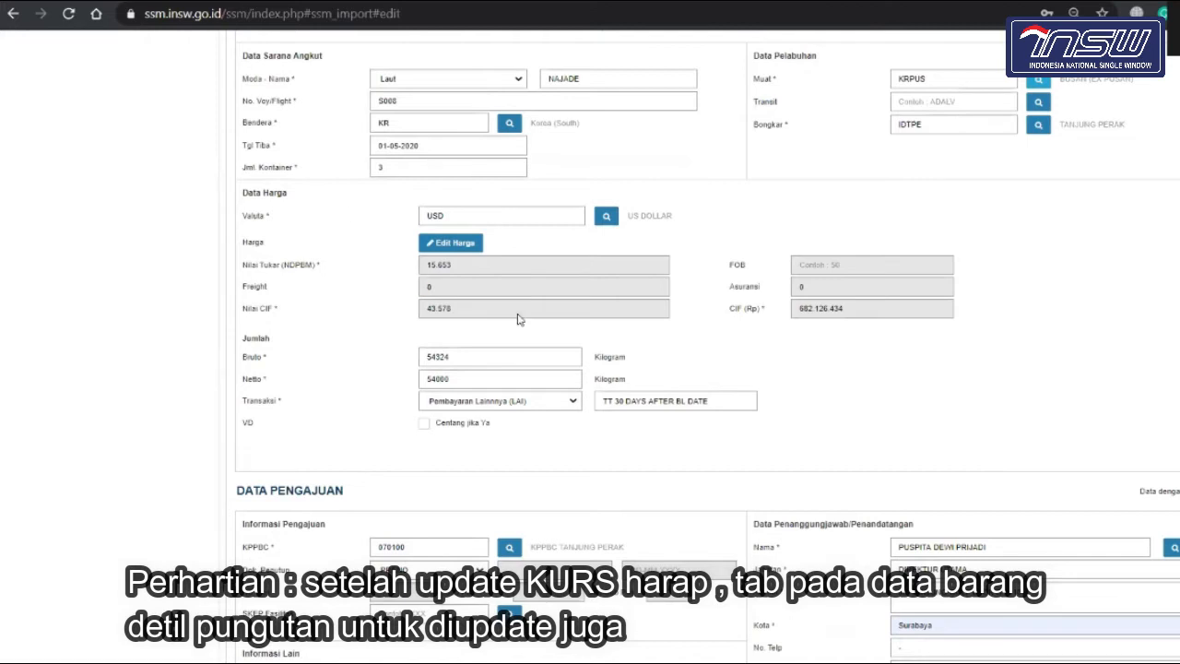
{"action": "left_click", "coordinate": [461, 246]}
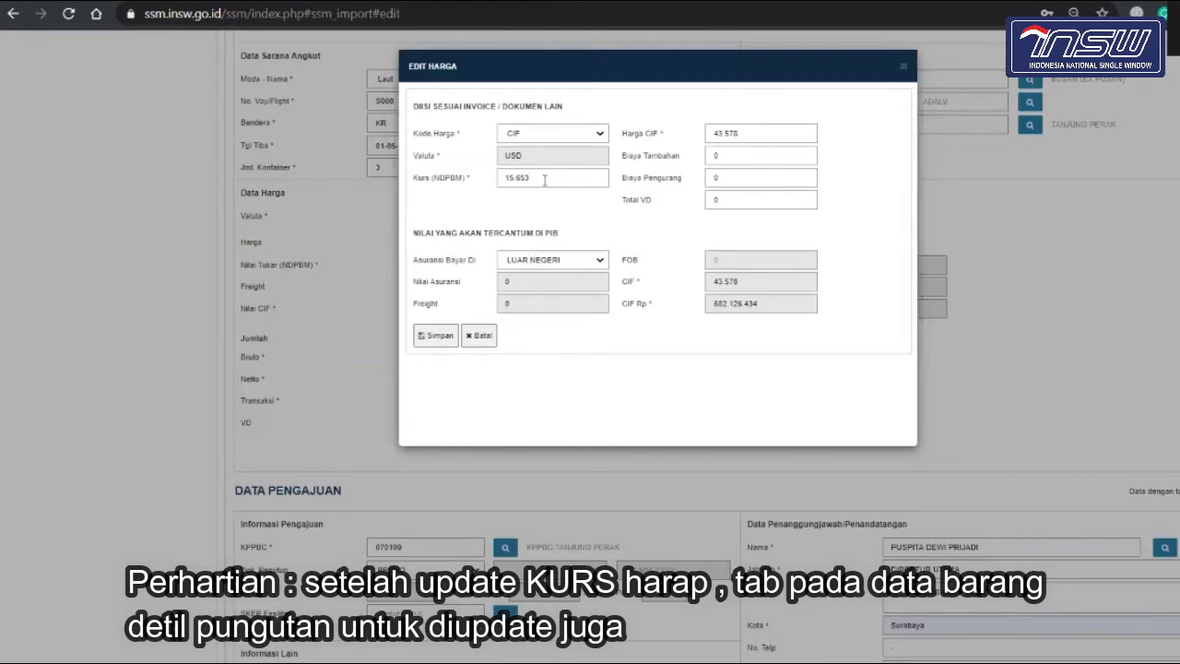
{"action": "left_click", "coordinate": [904, 67]}
{"action": "scroll", "coordinate": [633, 404], "scroll_direction": "up", "scroll_amount": 15}
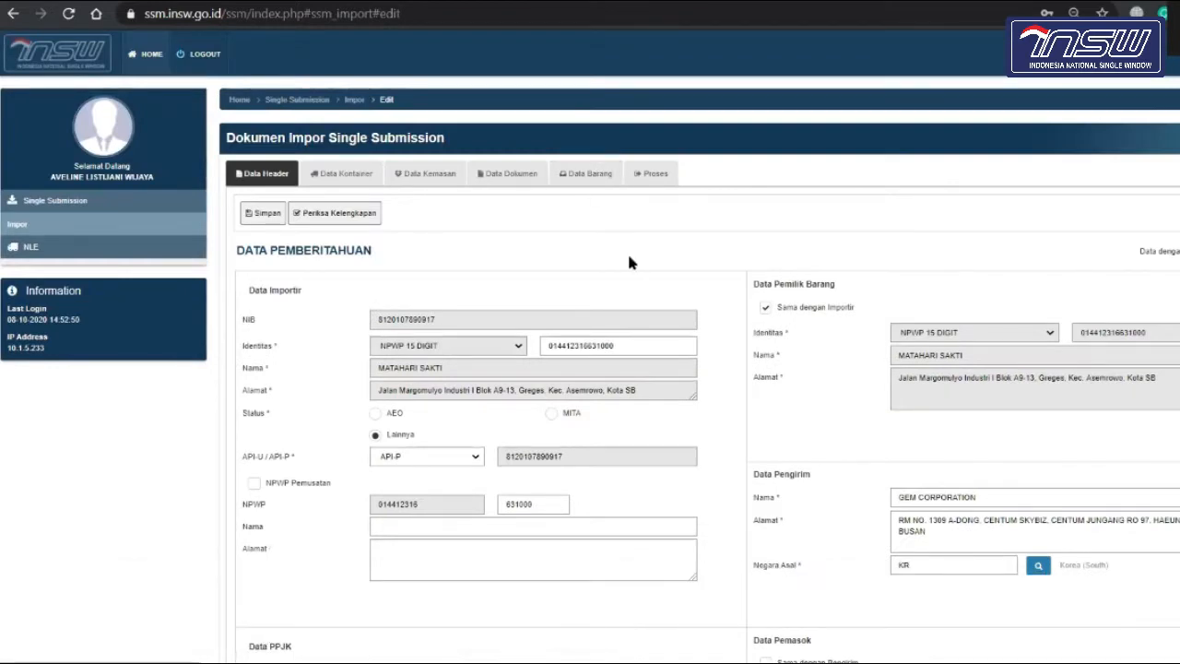
- Review the header's price and submission data, and view the temporary storage (TPS) code reference list, closing it without choosing a code
{"action": "scroll", "coordinate": [629, 264], "scroll_direction": "down", "scroll_amount": 10}
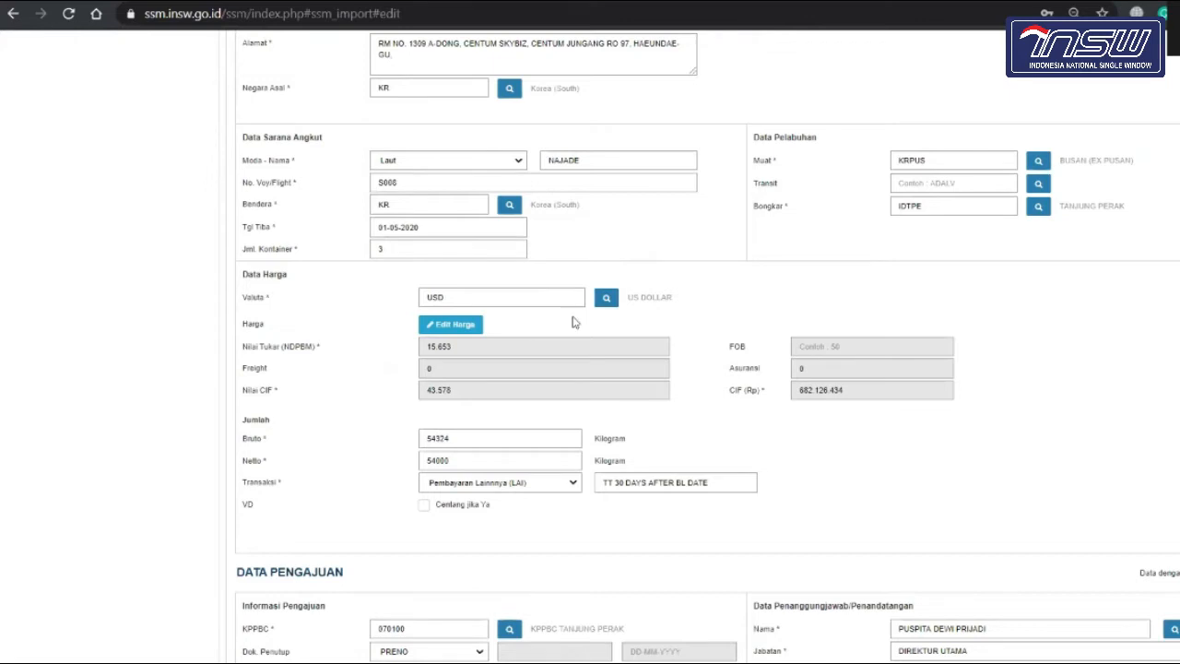
{"action": "scroll", "coordinate": [581, 410], "scroll_direction": "down", "scroll_amount": 1}
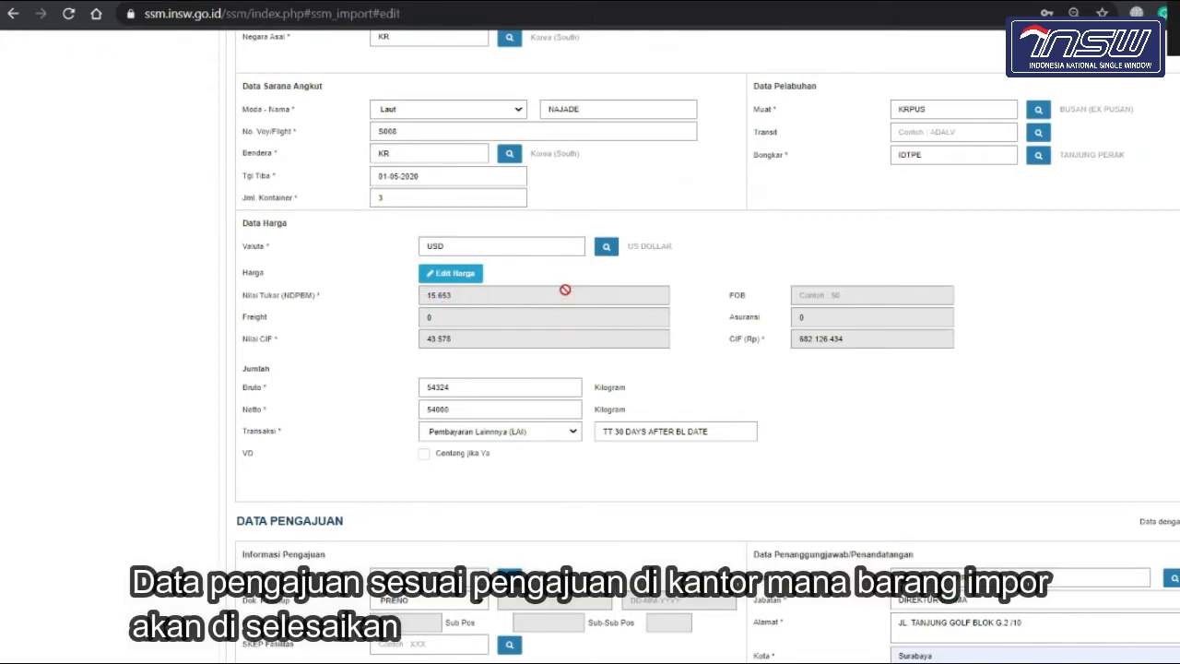
{"action": "scroll", "coordinate": [565, 296], "scroll_direction": "up", "scroll_amount": 10}
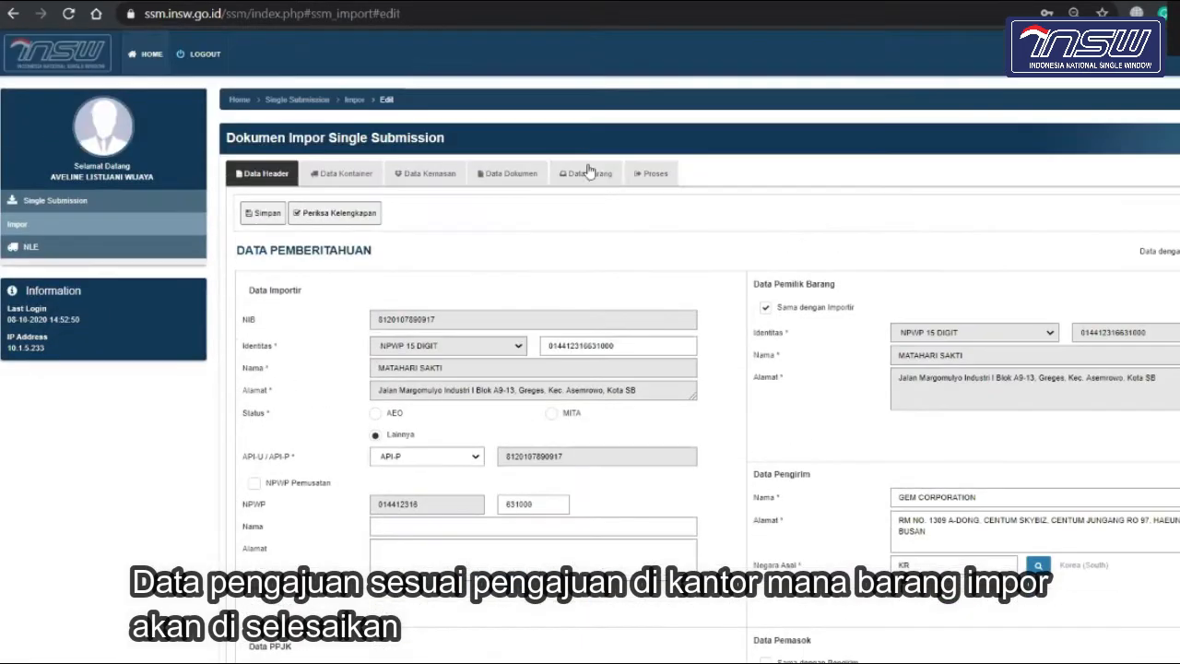
{"action": "scroll", "coordinate": [599, 396], "scroll_direction": "down", "scroll_amount": 10}
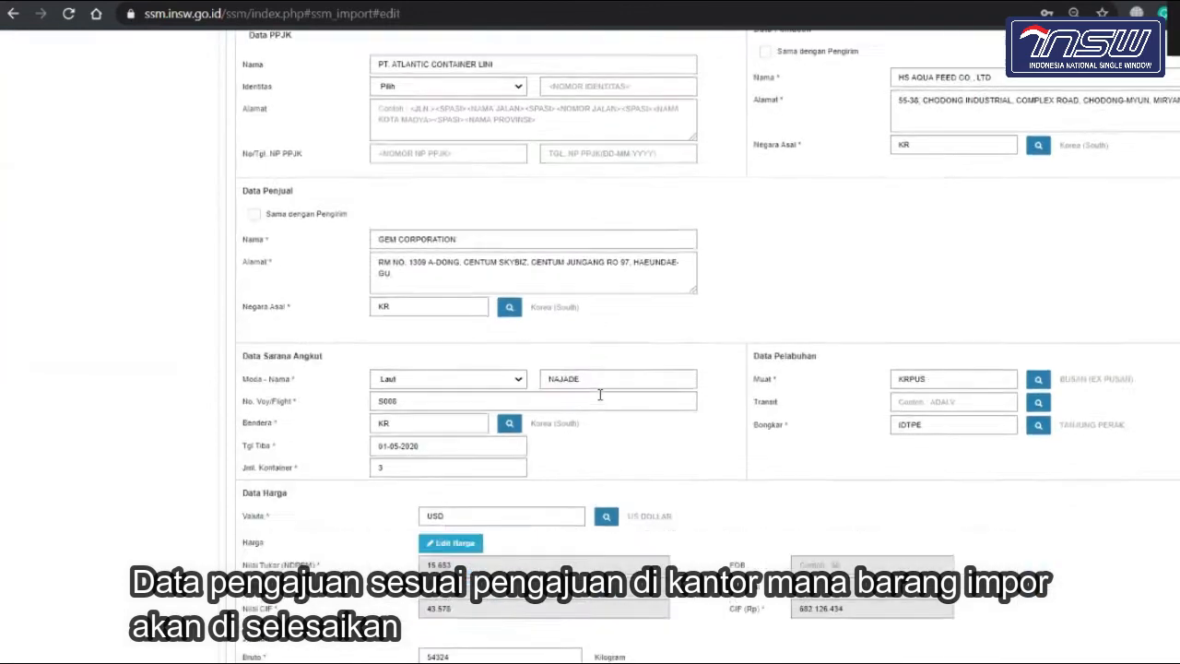
{"action": "scroll", "coordinate": [599, 401], "scroll_direction": "up", "scroll_amount": 4}
{"action": "scroll", "coordinate": [599, 401], "scroll_direction": "down", "scroll_amount": 2}
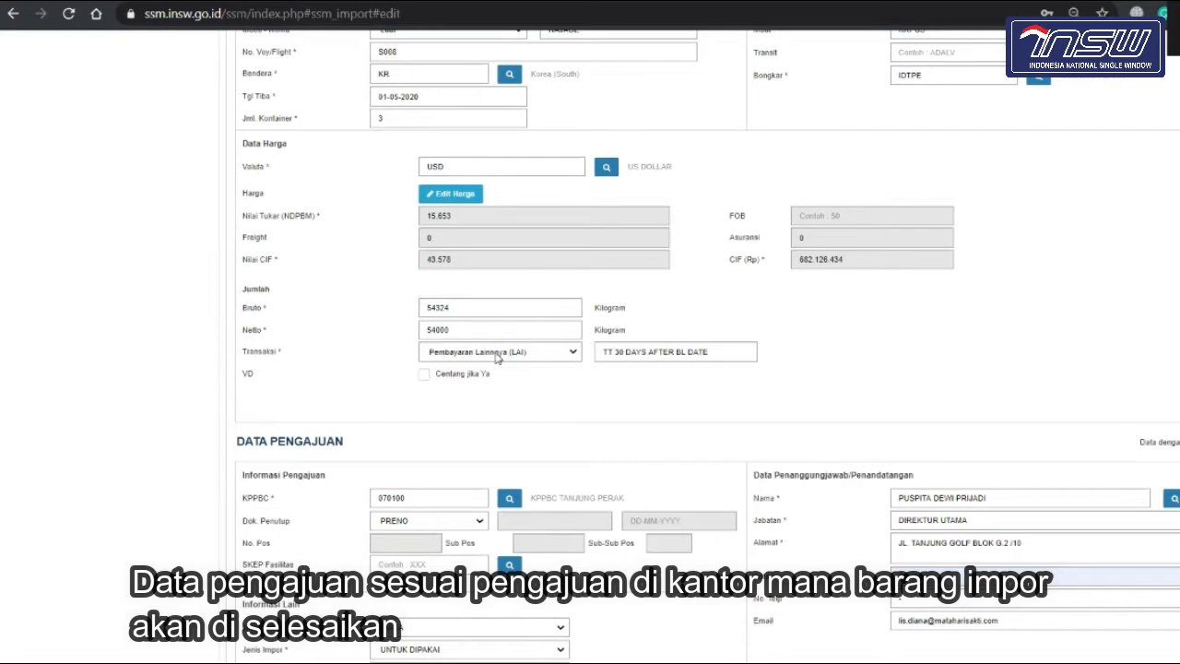
{"action": "scroll", "coordinate": [538, 420], "scroll_direction": "down", "scroll_amount": 1}
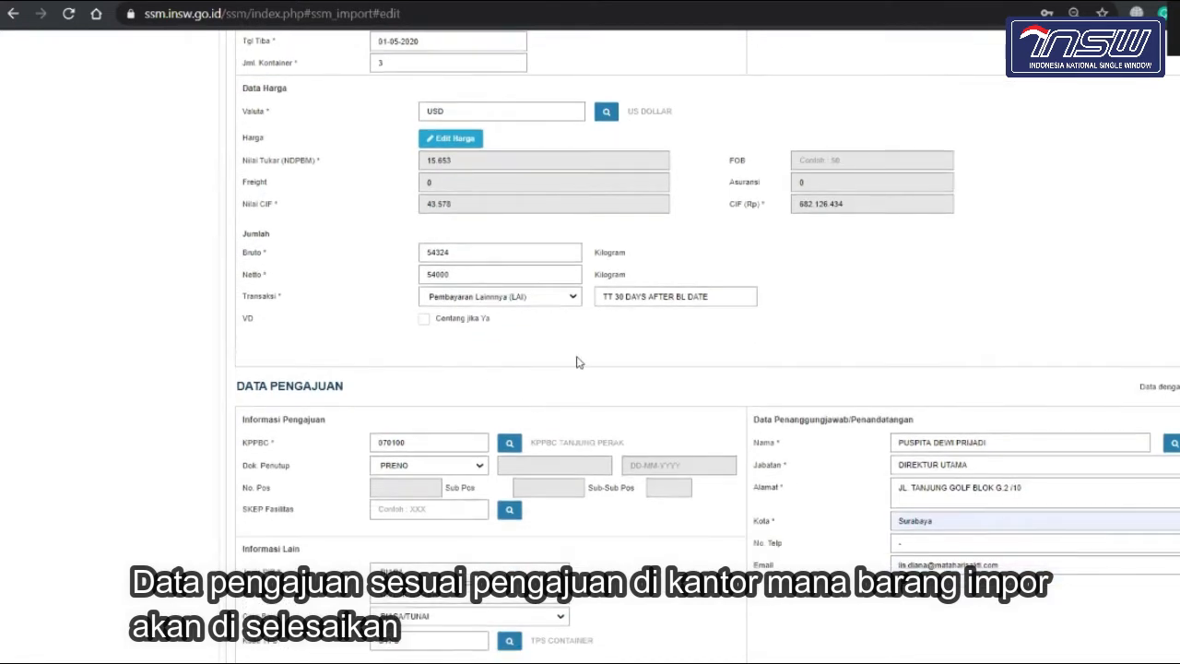
{"action": "scroll", "coordinate": [577, 369], "scroll_direction": "down", "scroll_amount": 2}
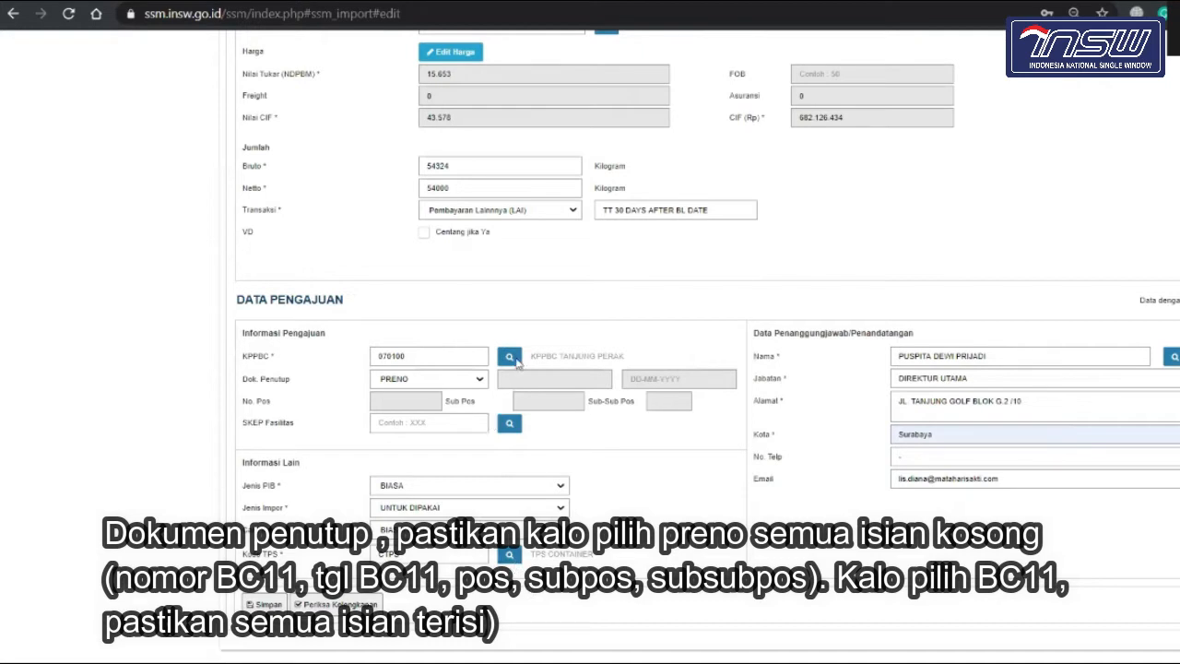
{"action": "left_click", "coordinate": [509, 556]}
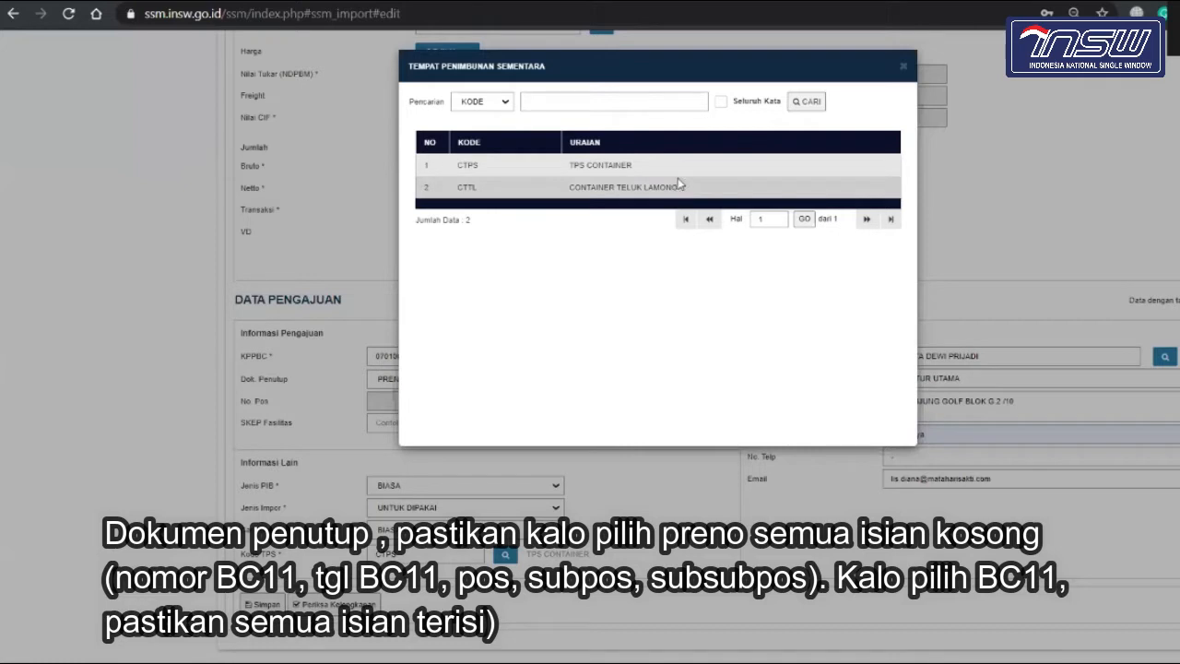
{"action": "left_click", "coordinate": [905, 70]}
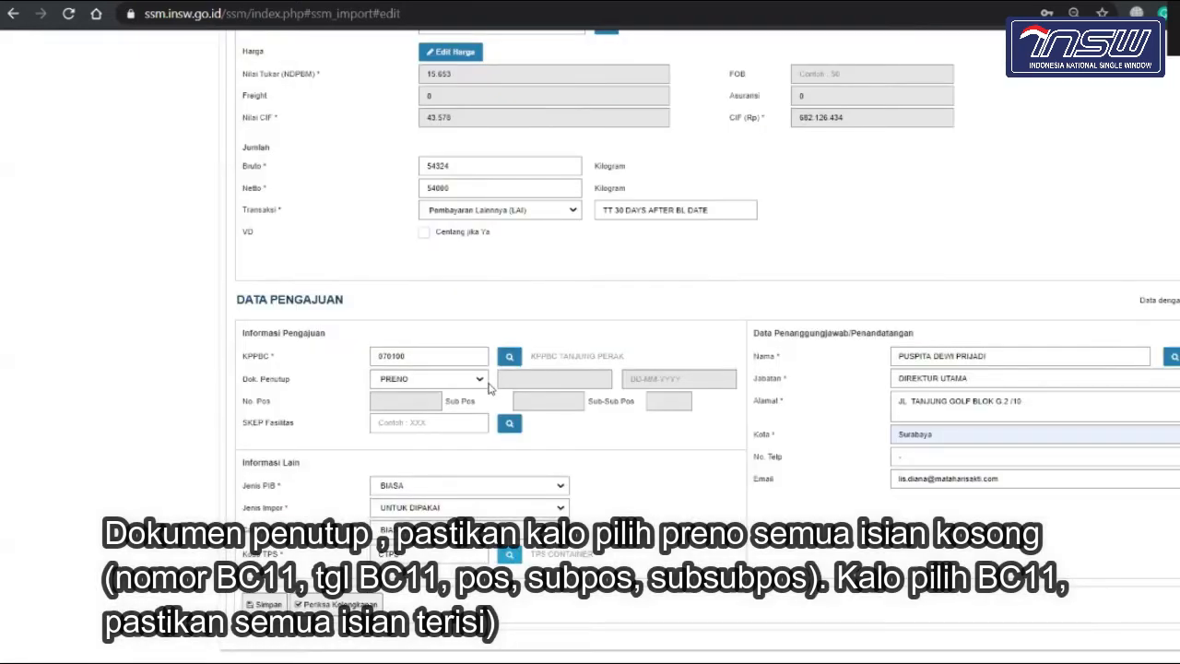
- Switch the closing document to BC 1.1 to check its document number and date fields, and set it back to PRENO
{"action": "left_click", "coordinate": [481, 380]}
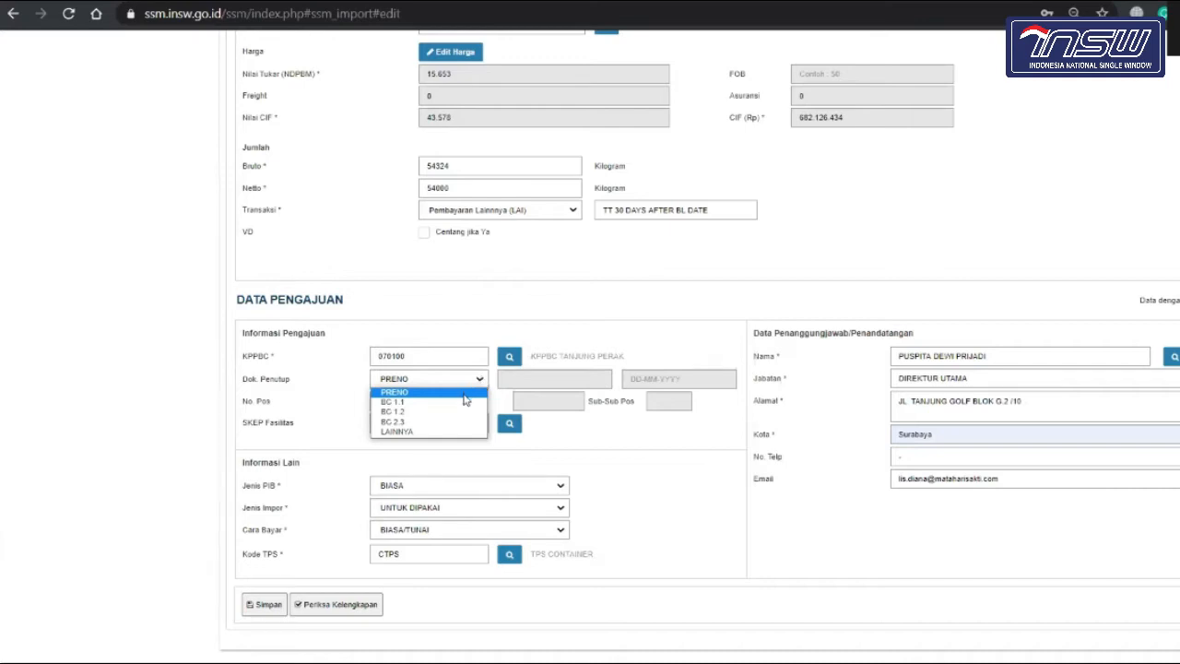
{"action": "left_click", "coordinate": [464, 394]}
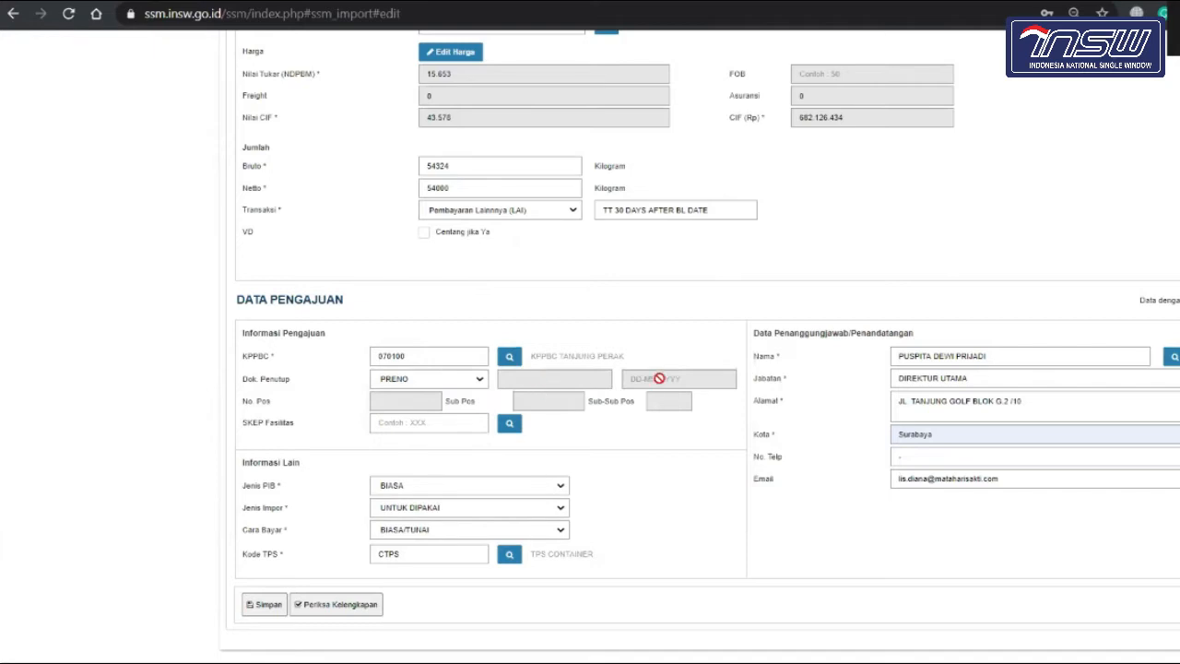
{"action": "left_click", "coordinate": [474, 383]}
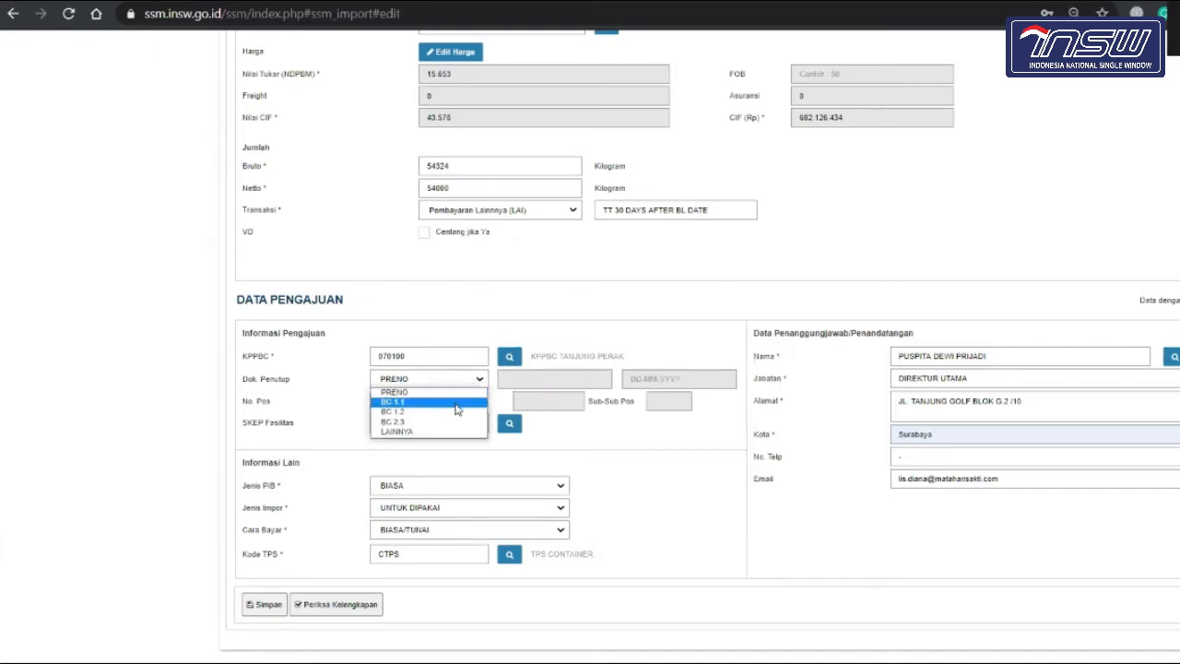
{"action": "left_click", "coordinate": [456, 402]}
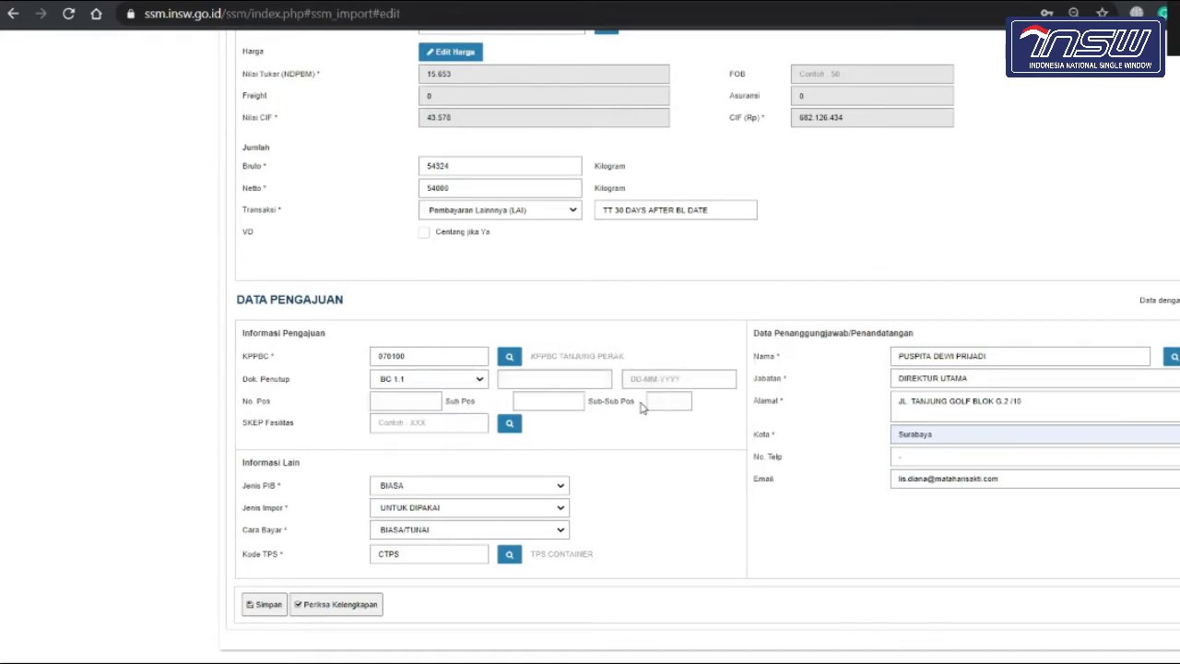
{"action": "left_click", "coordinate": [588, 378]}
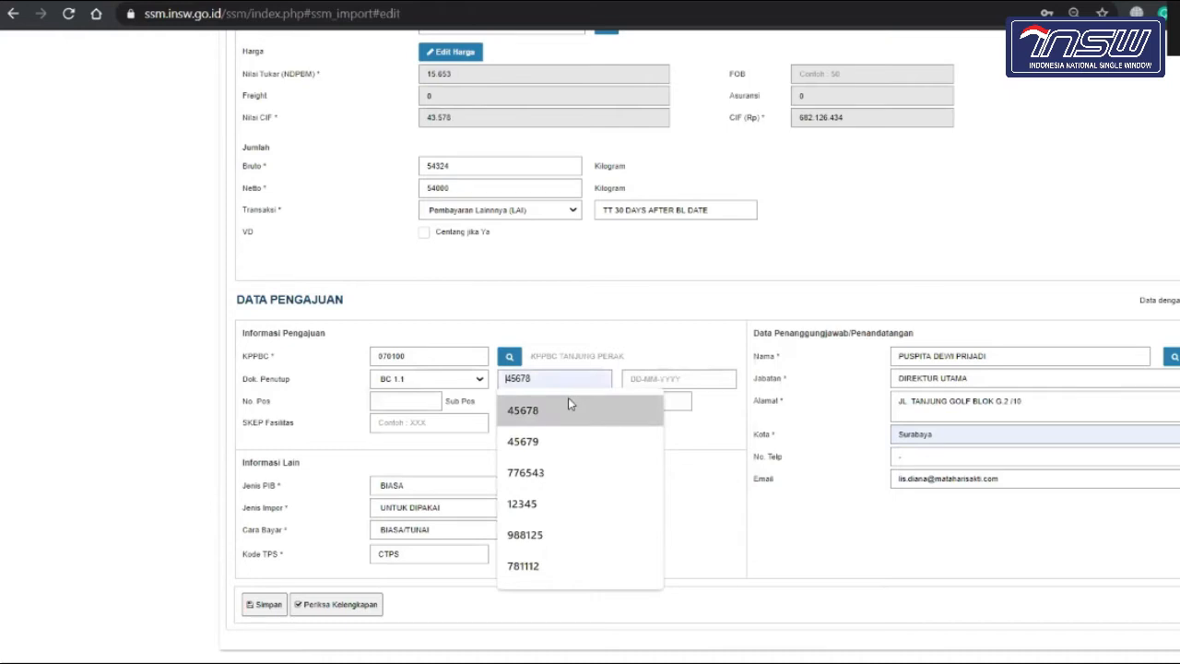
{"action": "left_click", "coordinate": [465, 379]}
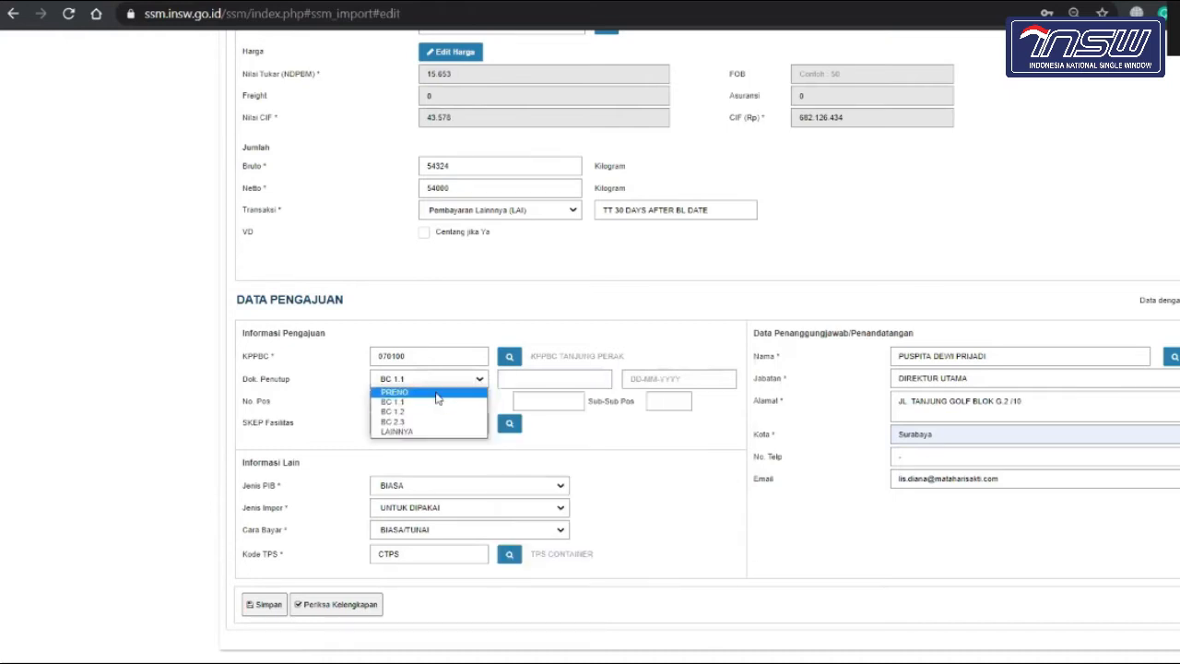
{"action": "left_click", "coordinate": [435, 393]}
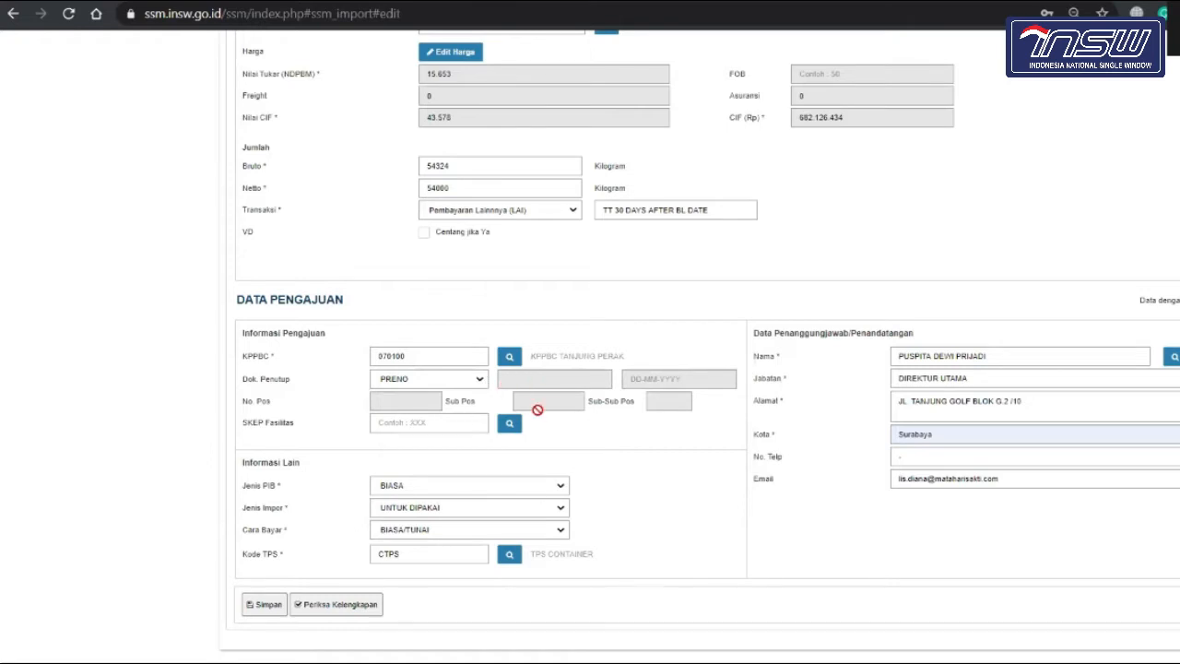
- Change the closing document to BC 1.1 again to compare its position fields, and return it to PRENO
{"action": "left_click", "coordinate": [479, 380]}
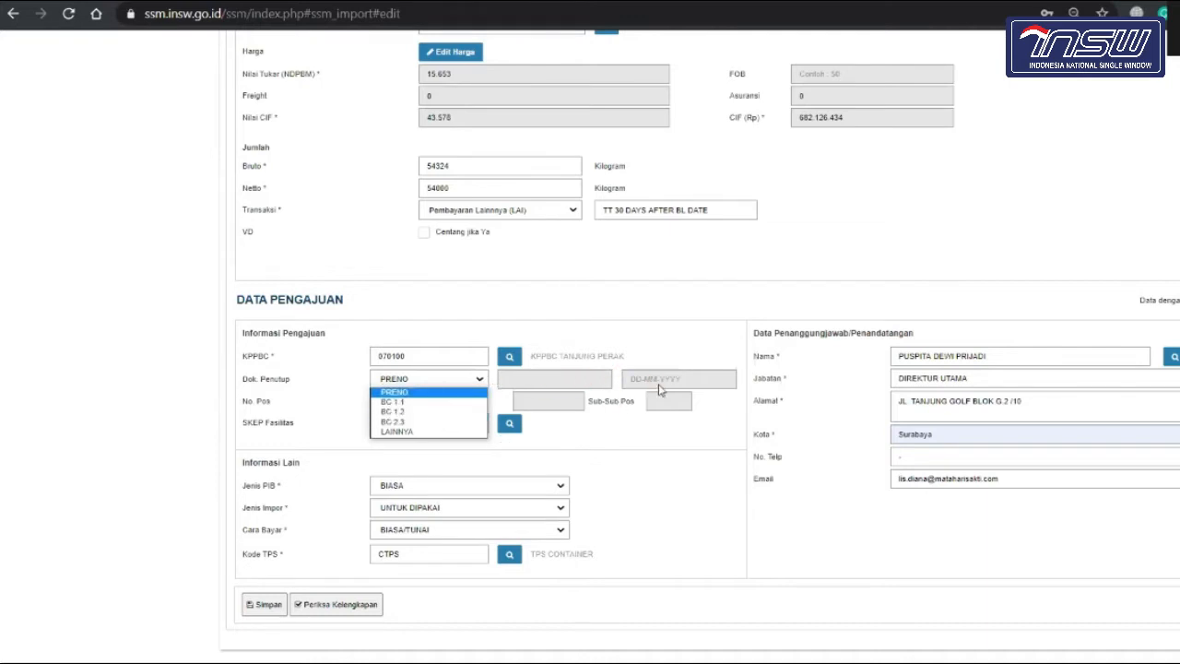
{"action": "left_click", "coordinate": [441, 403]}
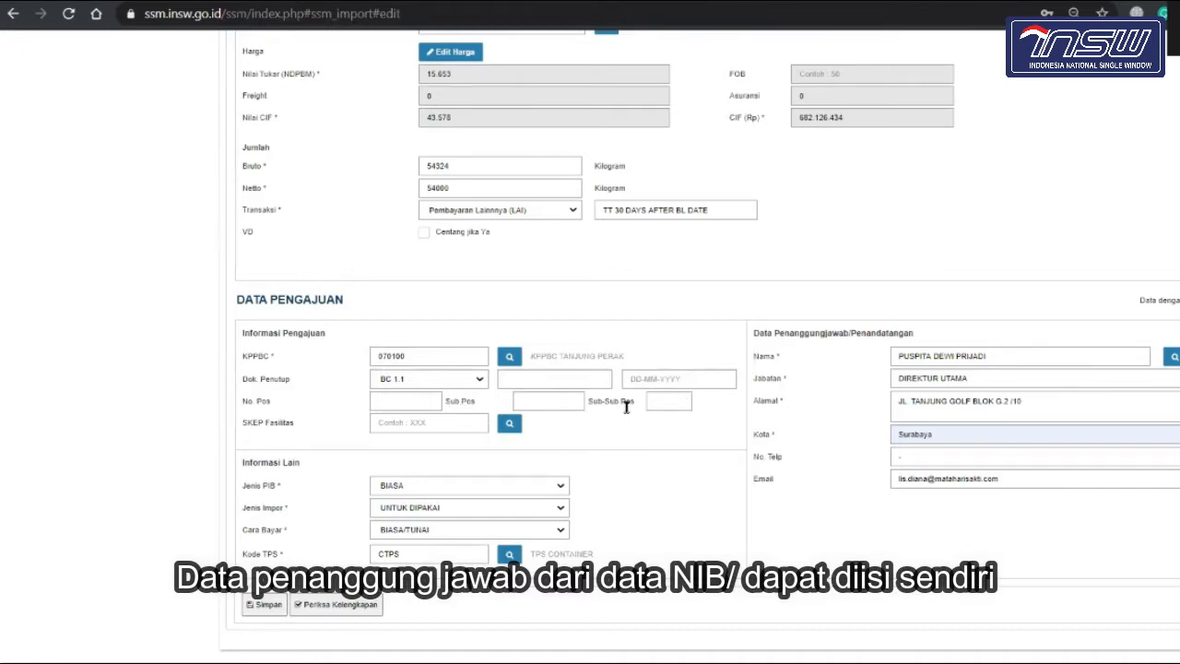
{"action": "left_click", "coordinate": [444, 378]}
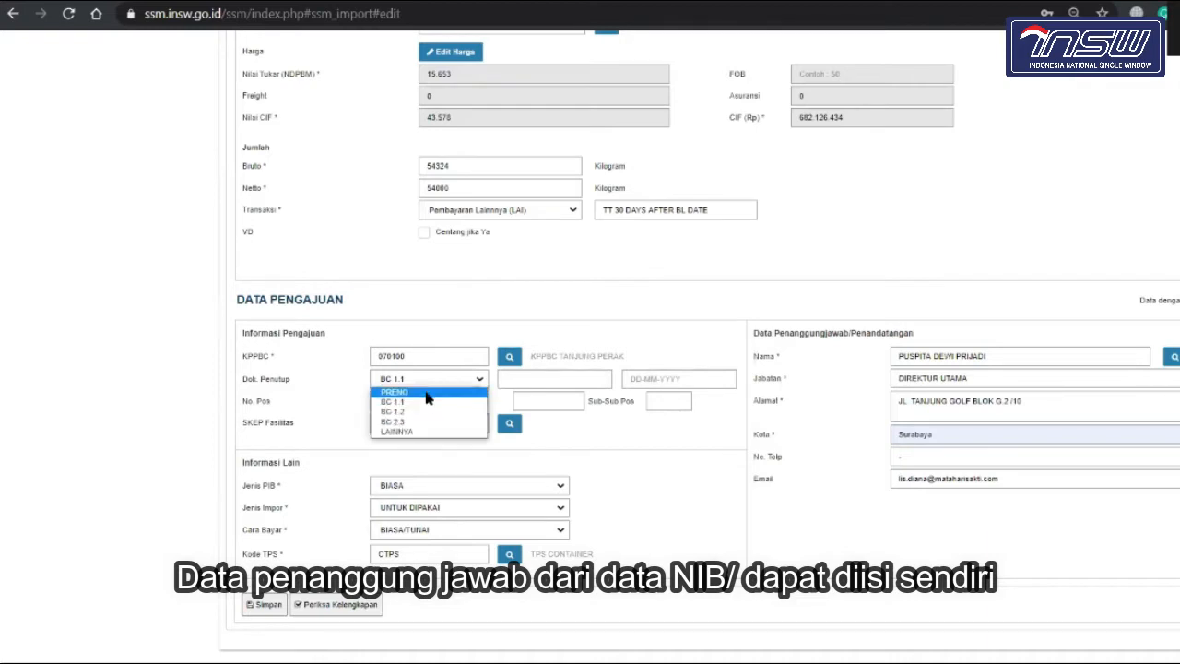
{"action": "left_click", "coordinate": [425, 391]}
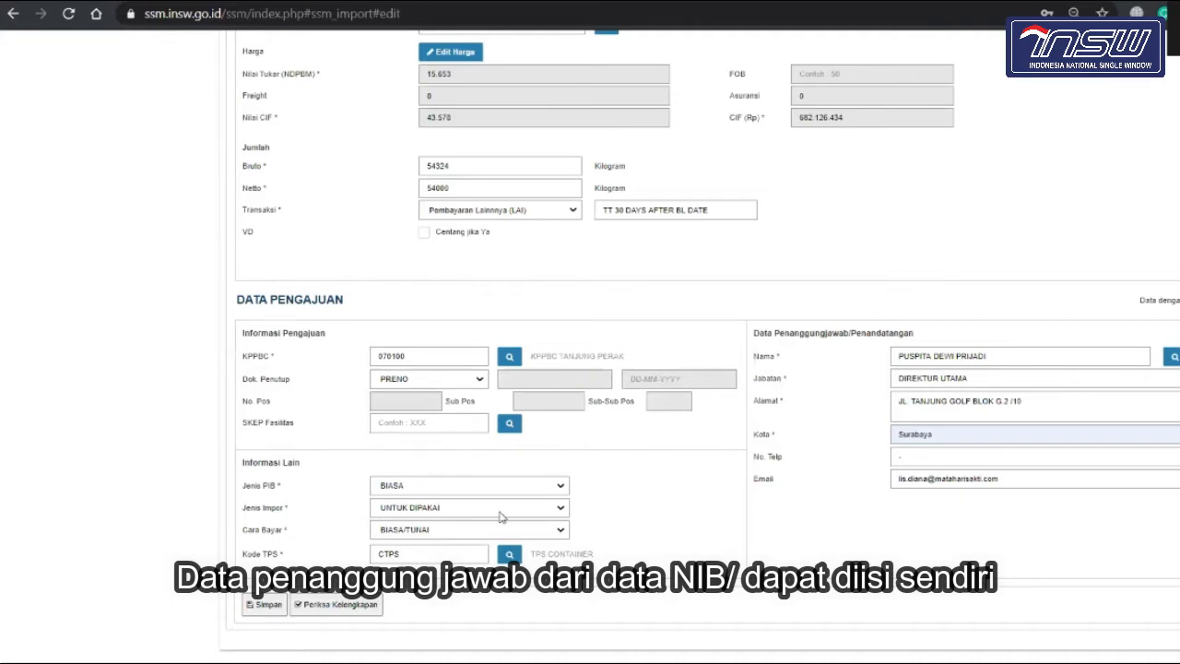
- View the PIB type options and the responsible person reference list without choosing an entry, and check the signatory's name and city fields
{"action": "left_click", "coordinate": [521, 495]}
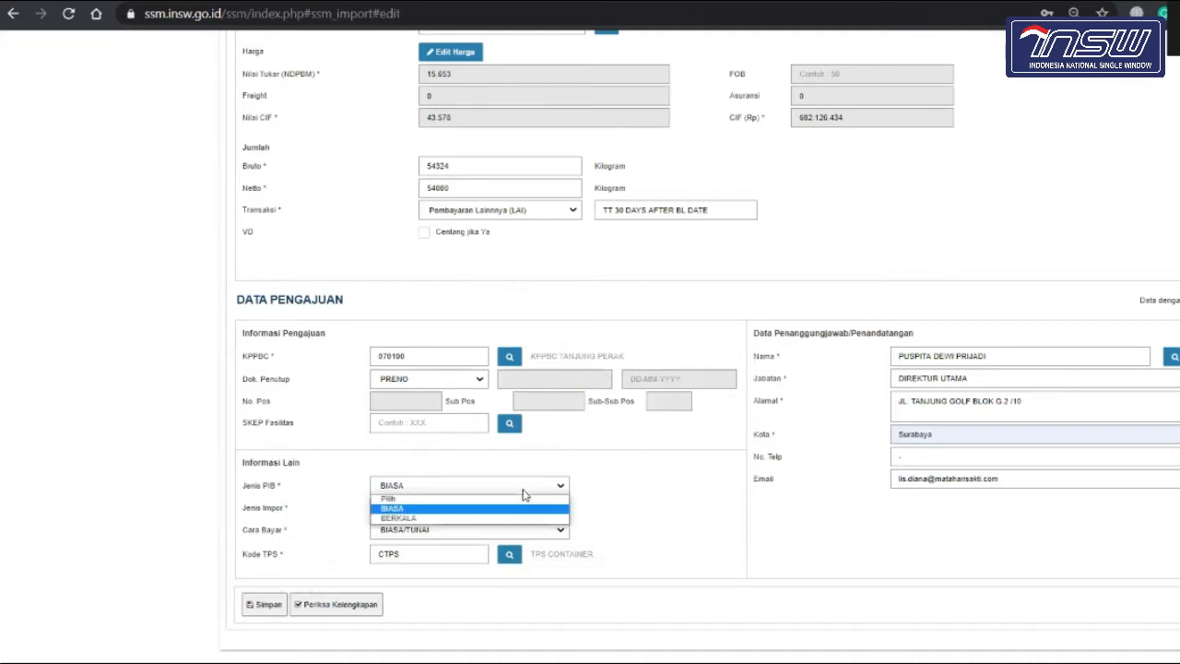
{"action": "left_click", "coordinate": [636, 490]}
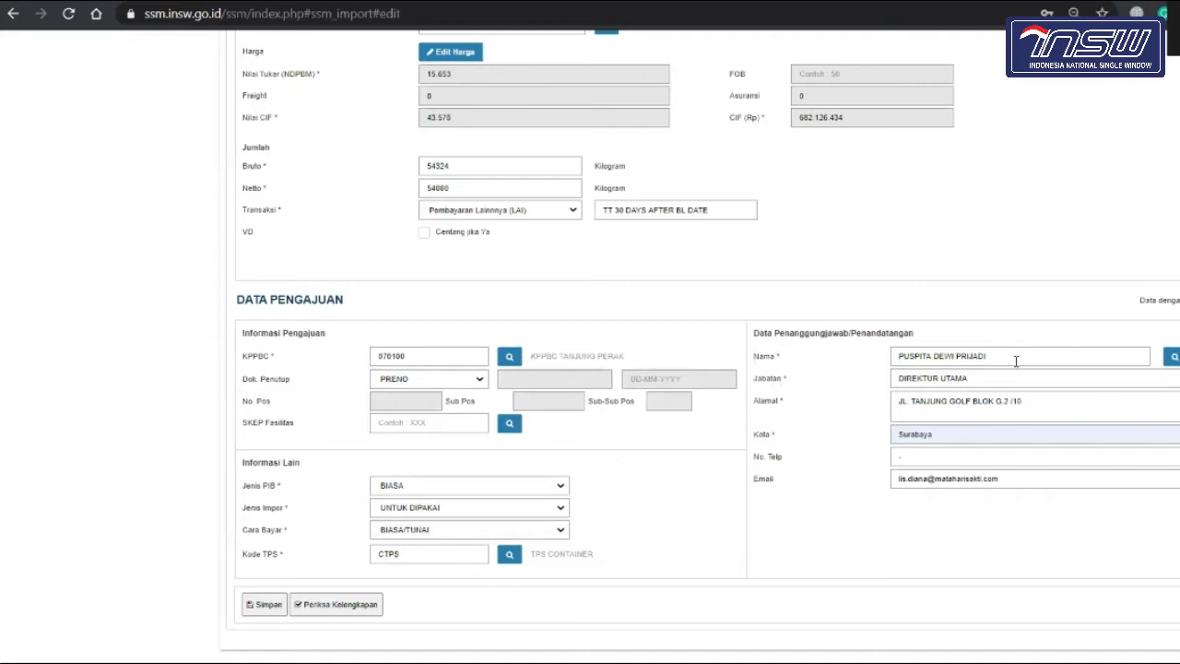
{"action": "left_click", "coordinate": [1175, 359]}
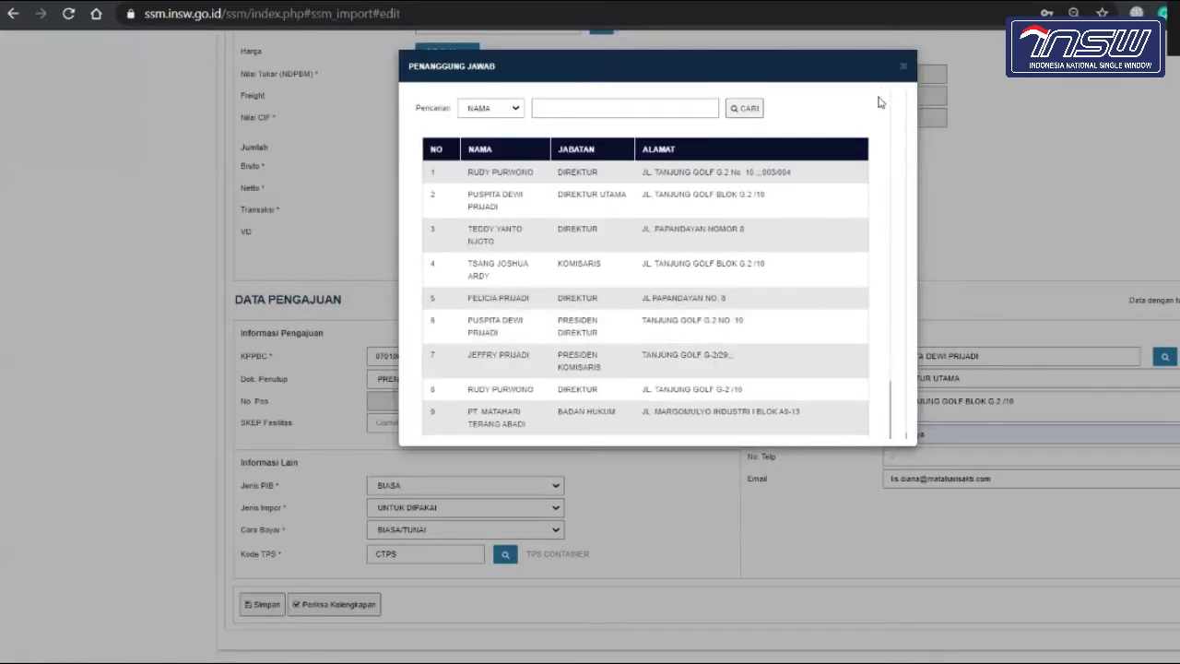
{"action": "left_click", "coordinate": [903, 66]}
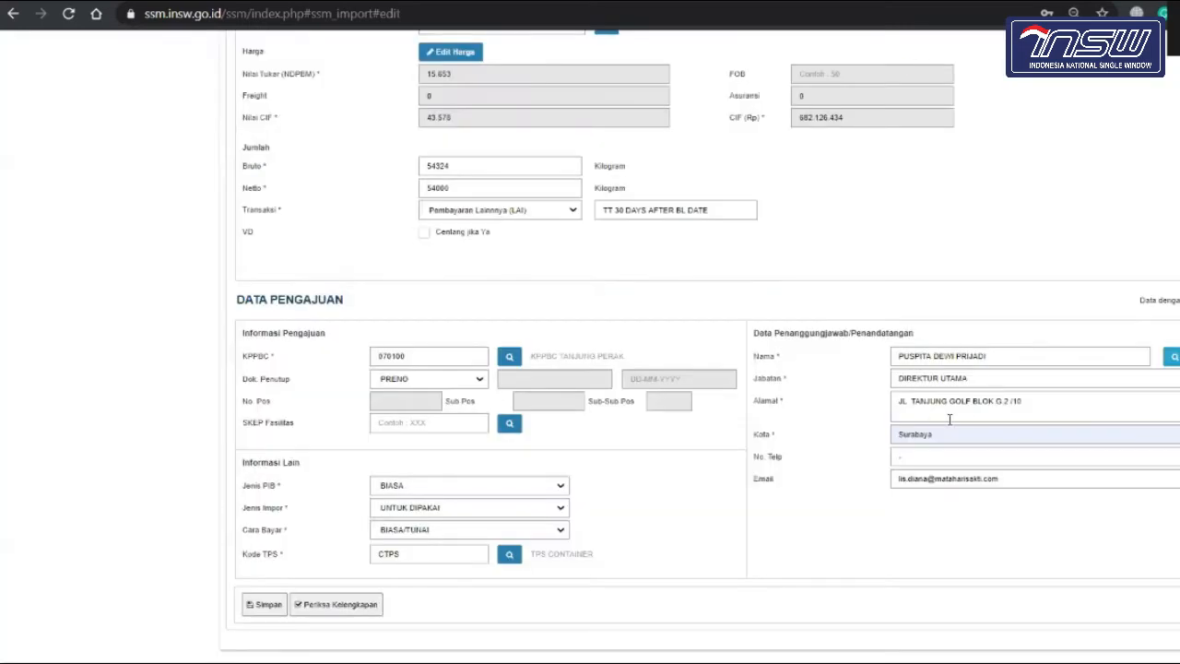
{"action": "left_click", "coordinate": [1011, 350]}
{"action": "left_click", "coordinate": [963, 441]}
- Check the header form from end to end and save the header data, confirming the save
{"action": "scroll", "coordinate": [762, 475], "scroll_direction": "up", "scroll_amount": 4}
{"action": "scroll", "coordinate": [761, 475], "scroll_direction": "down", "scroll_amount": 4}
{"action": "scroll", "coordinate": [761, 475], "scroll_direction": "up", "scroll_amount": 4}
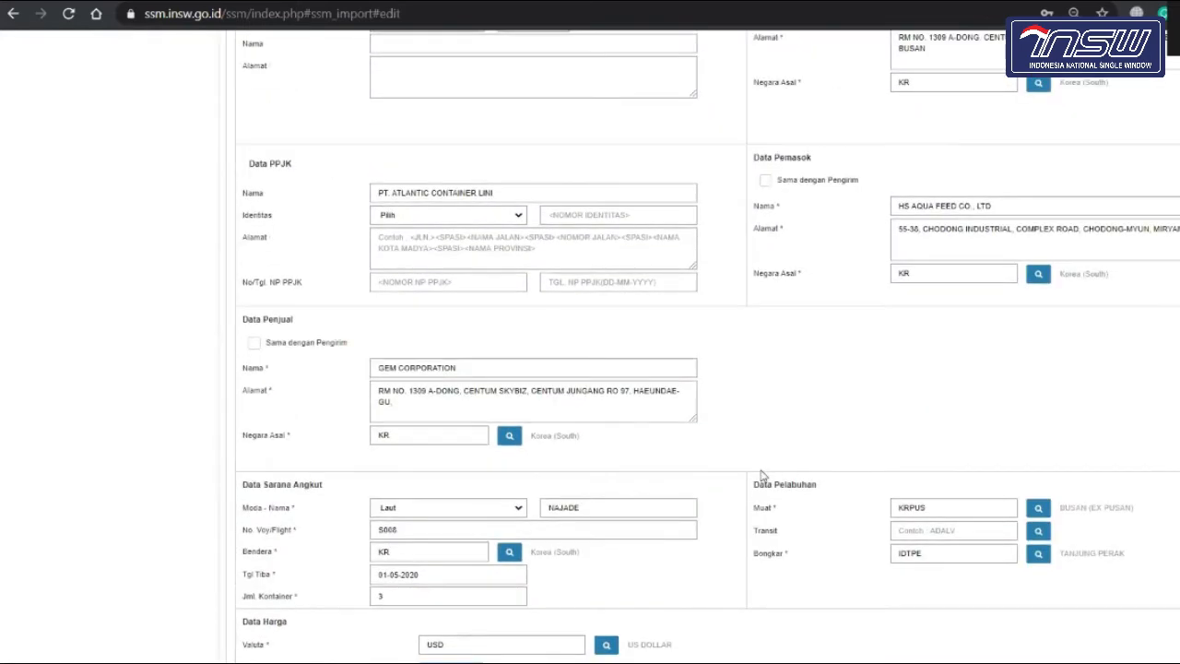
{"action": "scroll", "coordinate": [761, 474], "scroll_direction": "up", "scroll_amount": 5}
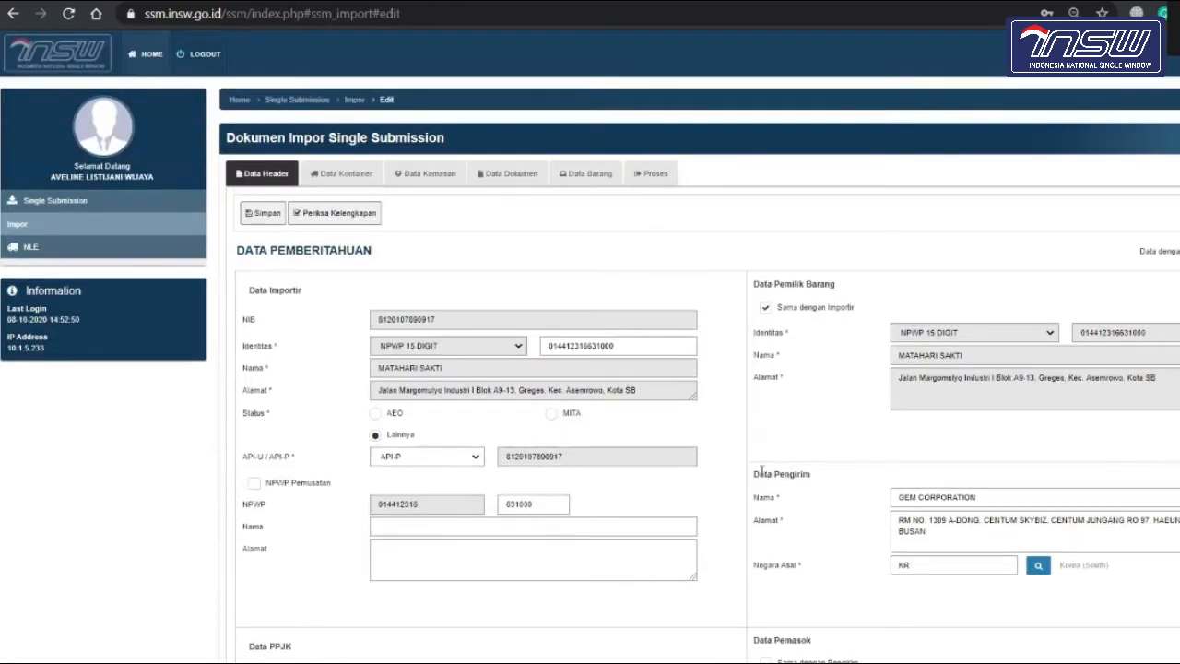
{"action": "scroll", "coordinate": [761, 472], "scroll_direction": "down", "scroll_amount": 10}
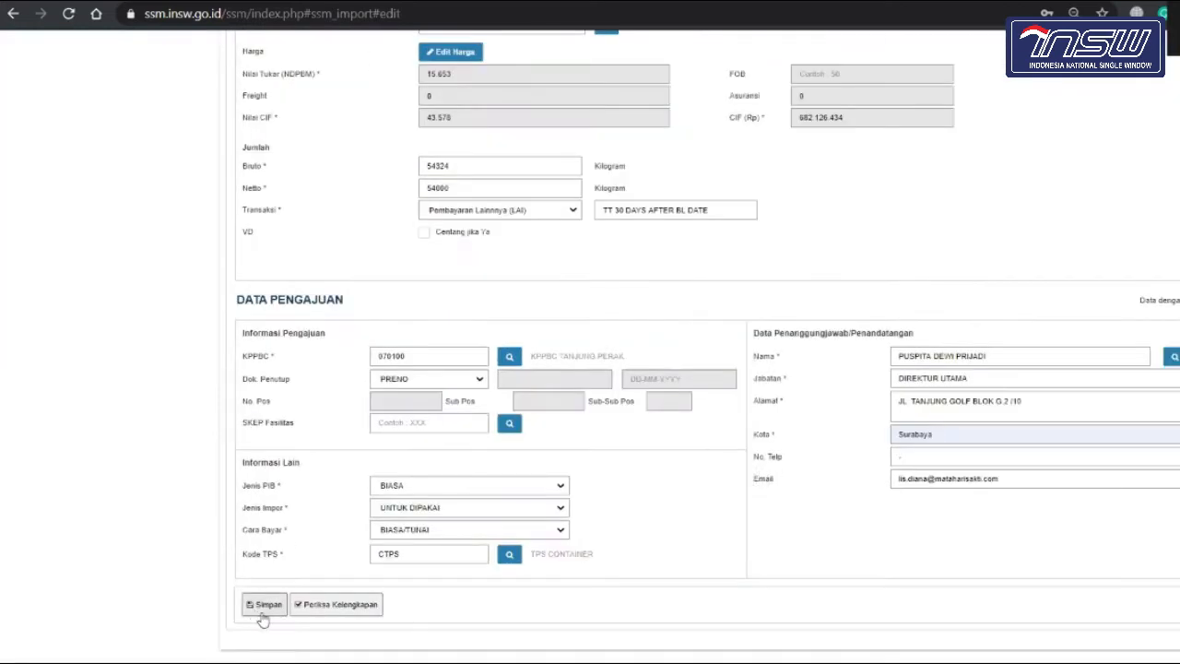
{"action": "left_click", "coordinate": [264, 616]}
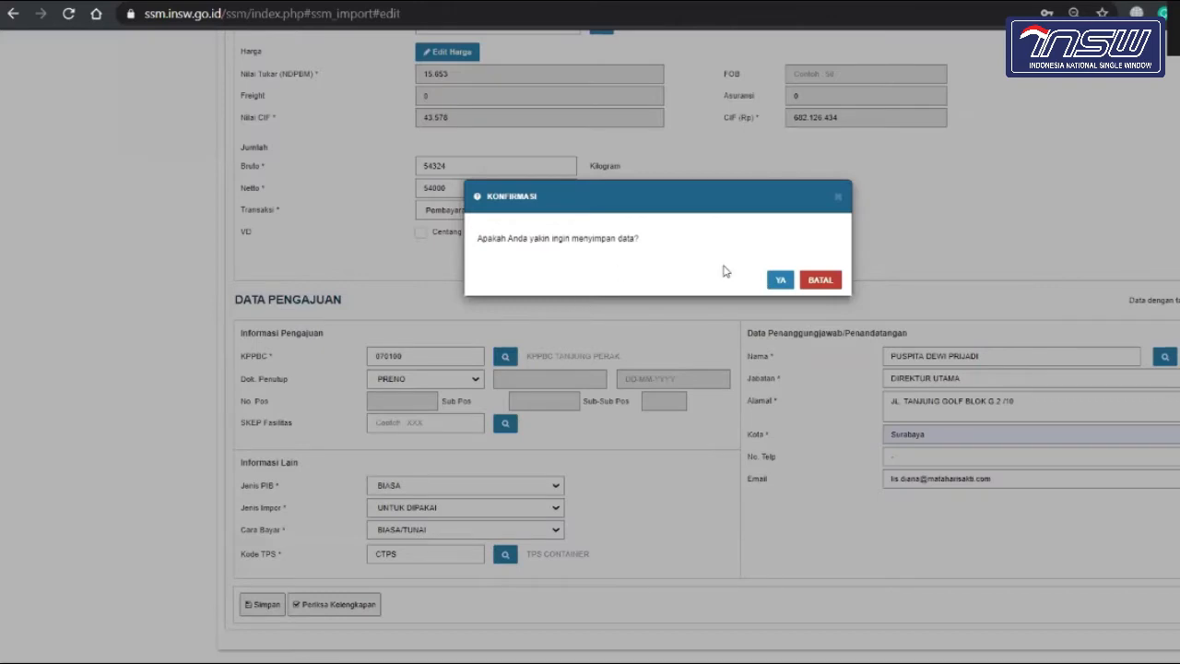
{"action": "left_click", "coordinate": [780, 280]}
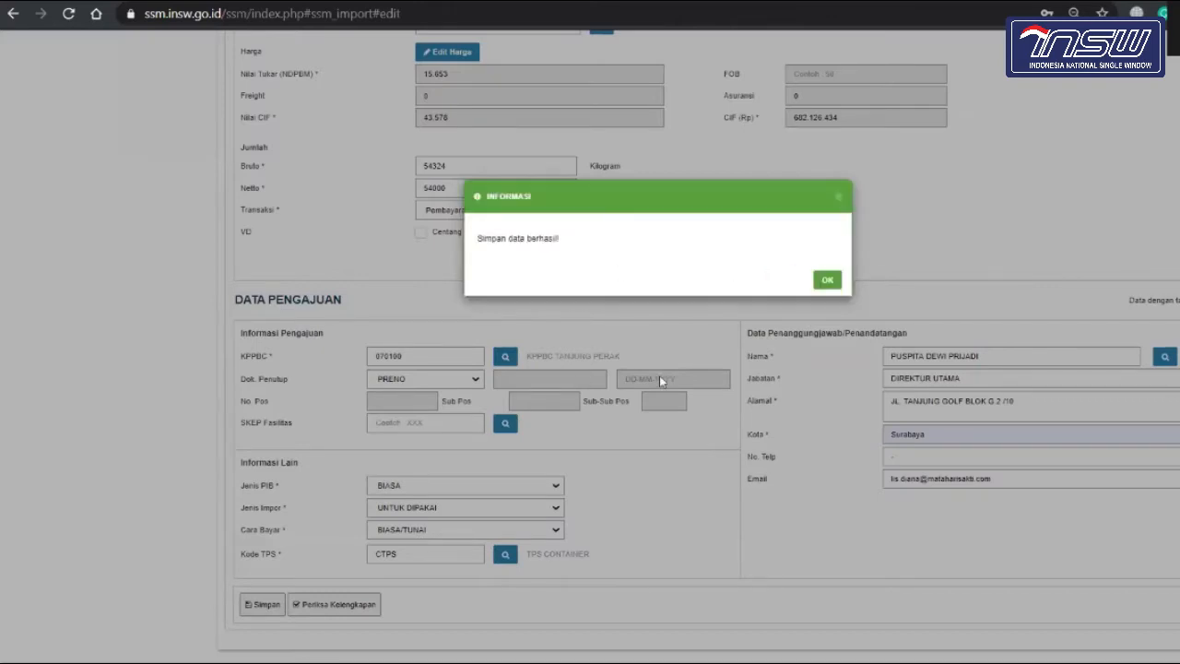
{"action": "left_click", "coordinate": [827, 281]}
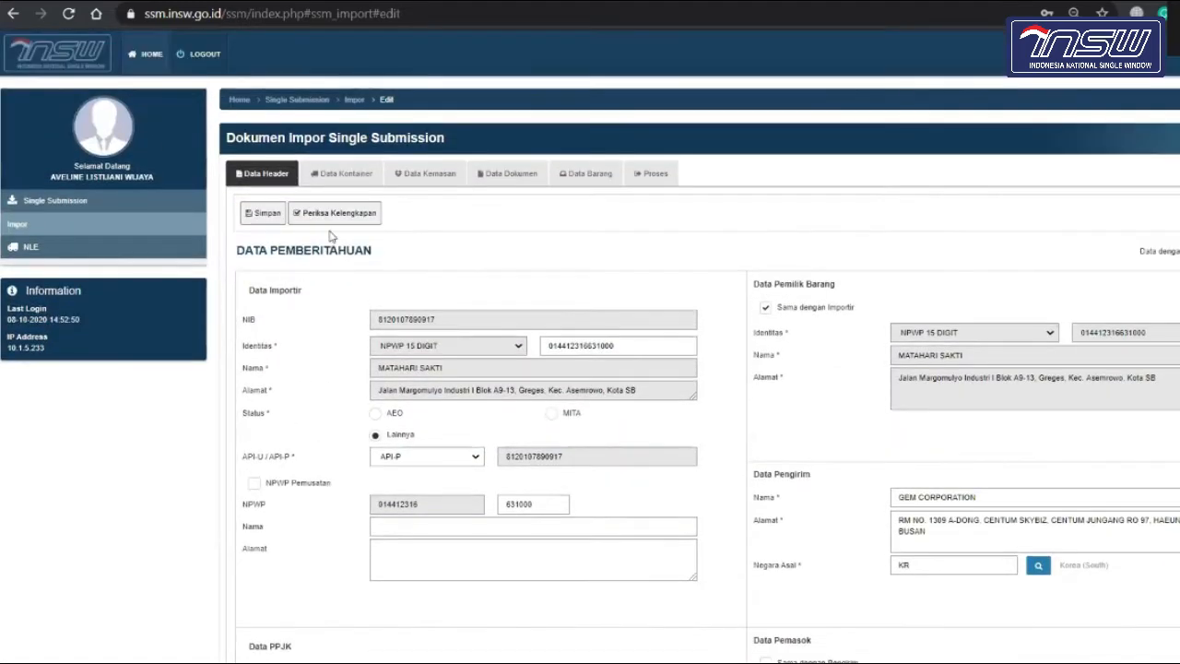
- Open the container data section and examine the container list and the suggested entries for the container number
{"action": "left_click", "coordinate": [359, 179]}
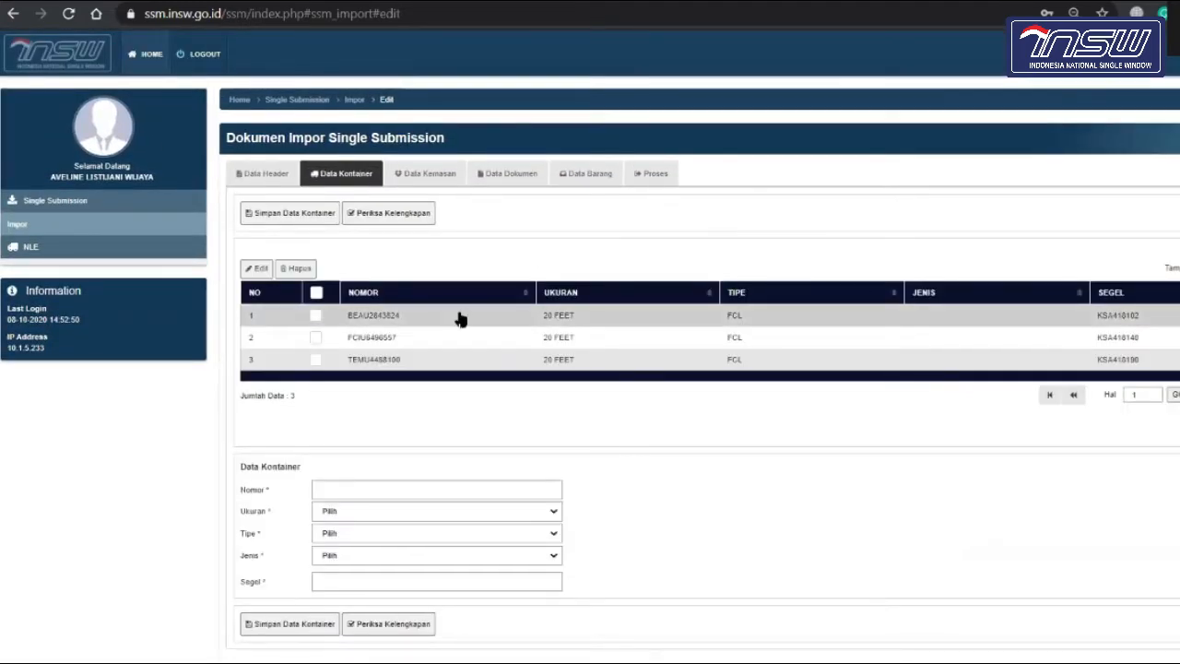
{"action": "scroll", "coordinate": [479, 472], "scroll_direction": "down", "scroll_amount": 1}
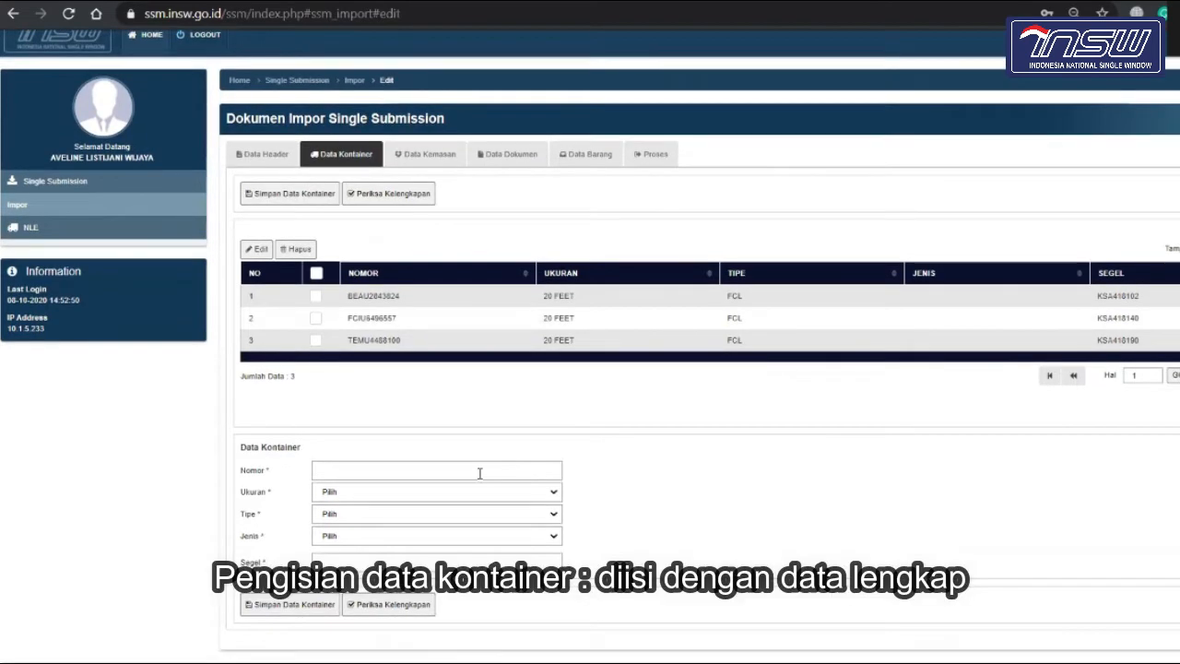
{"action": "left_click", "coordinate": [480, 473]}
{"action": "left_click", "coordinate": [707, 438]}
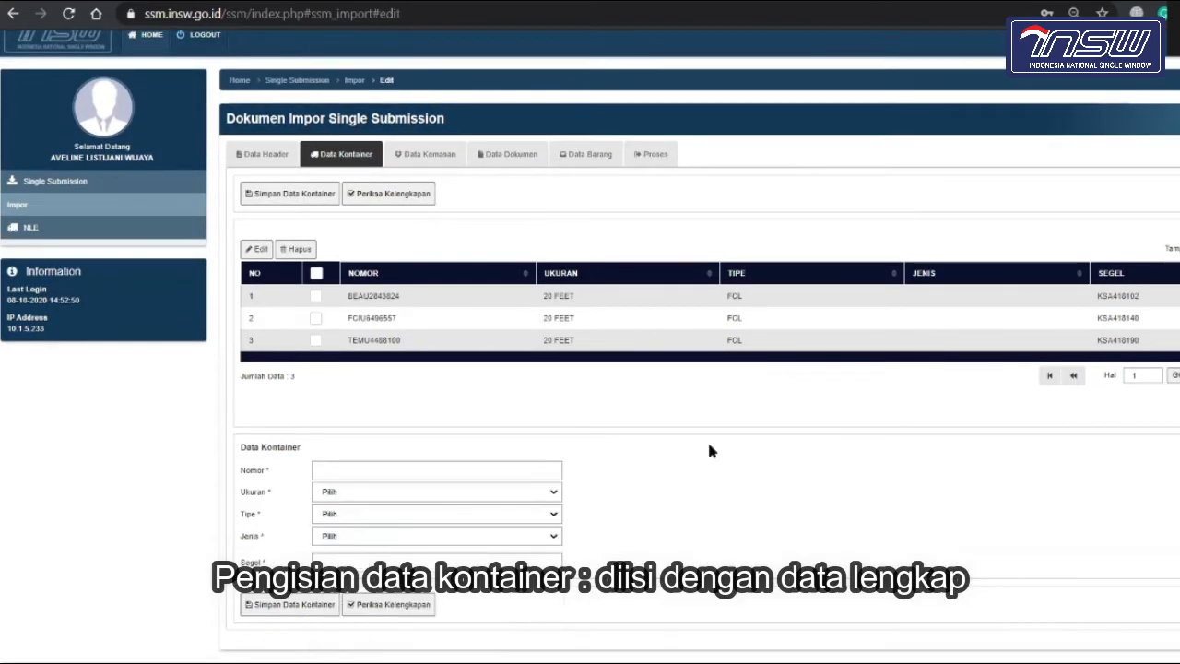
{"action": "left_click", "coordinate": [487, 476]}
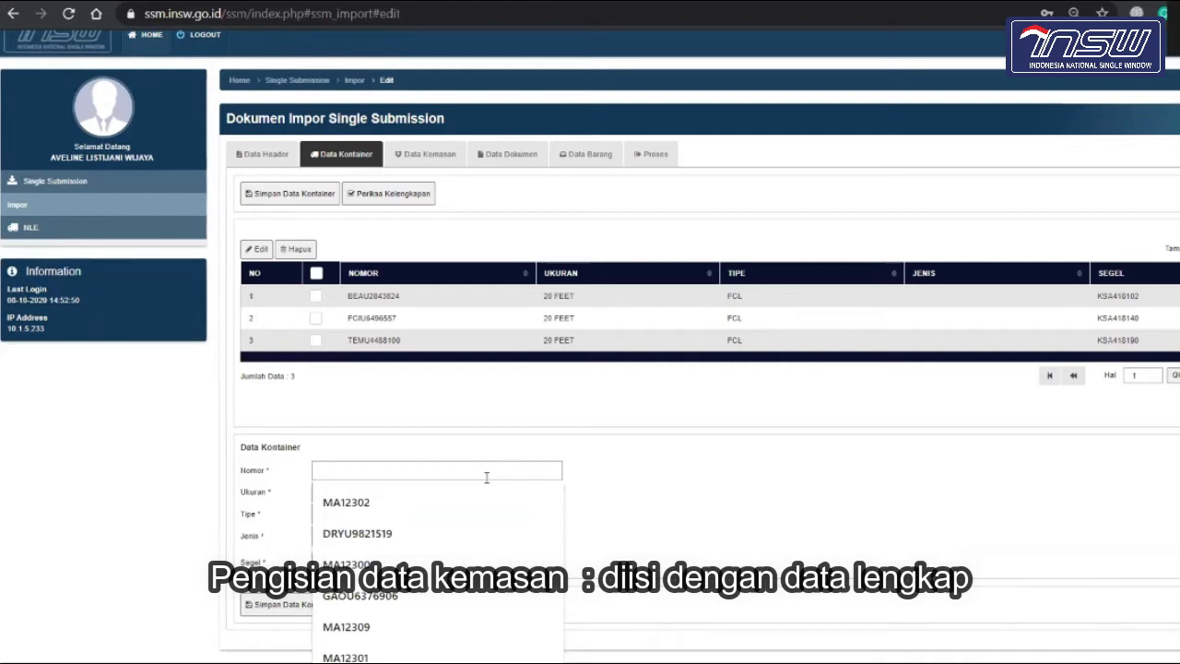
{"action": "left_click", "coordinate": [622, 431]}
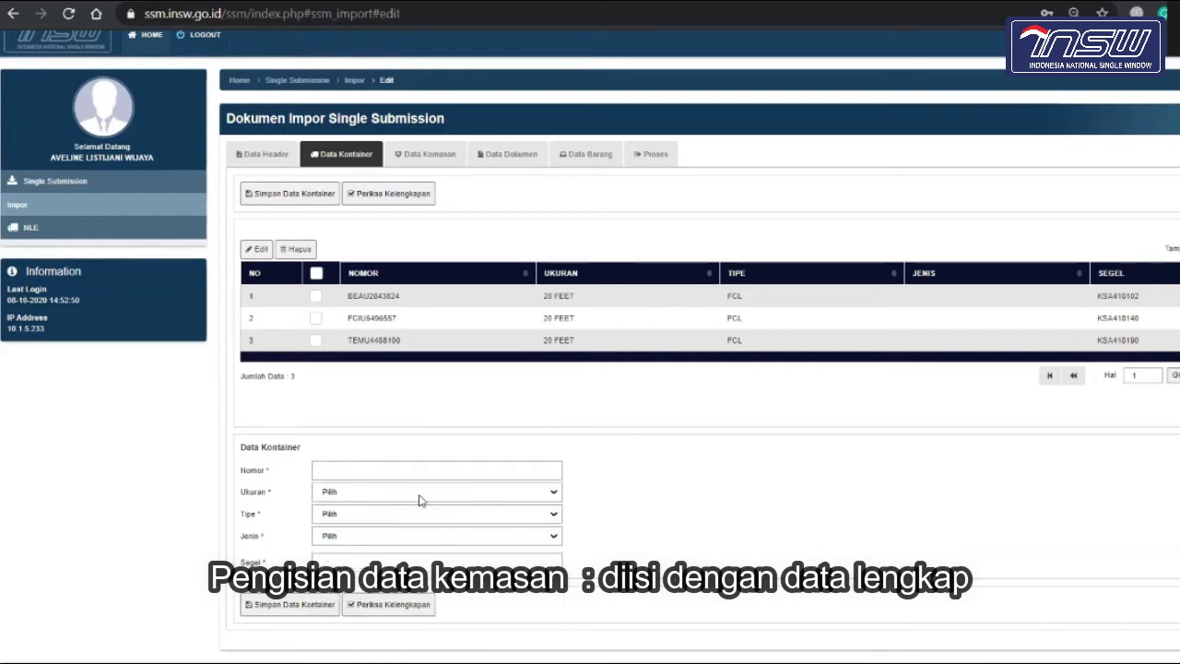
- Examine the container form's size, type and kind choices and the seal field's suggestions without choosing or entering anything
{"action": "left_click", "coordinate": [419, 499]}
{"action": "left_click", "coordinate": [640, 464]}
{"action": "left_click_drag", "start_coordinate": [639, 464], "coordinate": [506, 522]}
{"action": "left_click", "coordinate": [506, 522]}
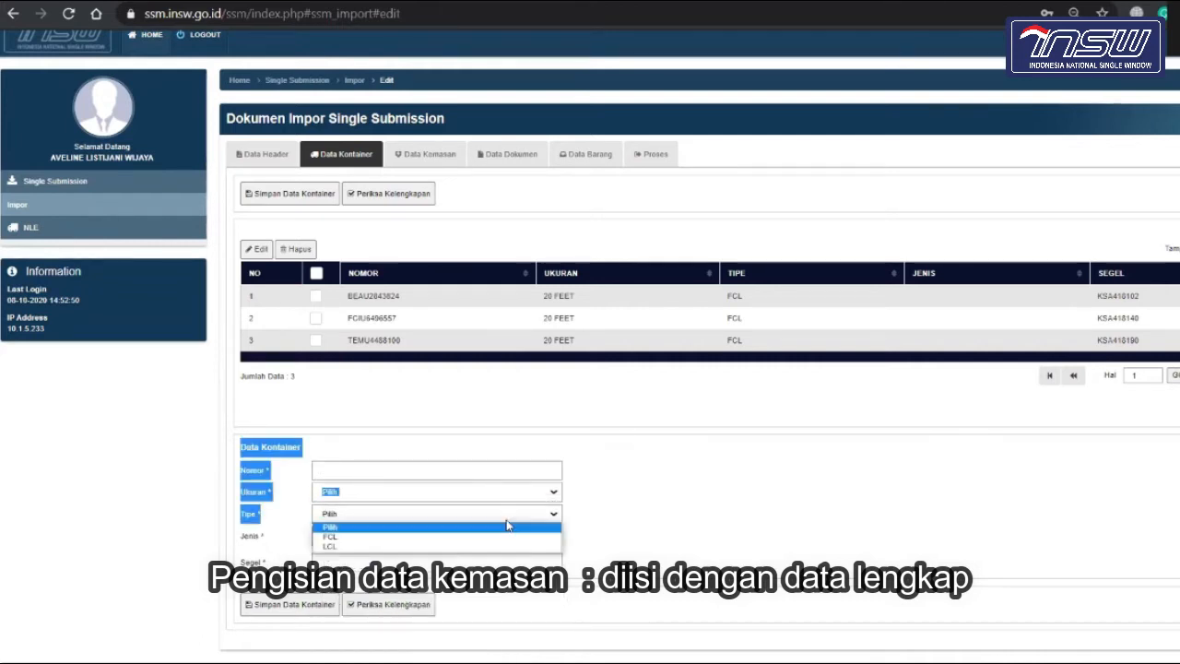
{"action": "left_click", "coordinate": [698, 479]}
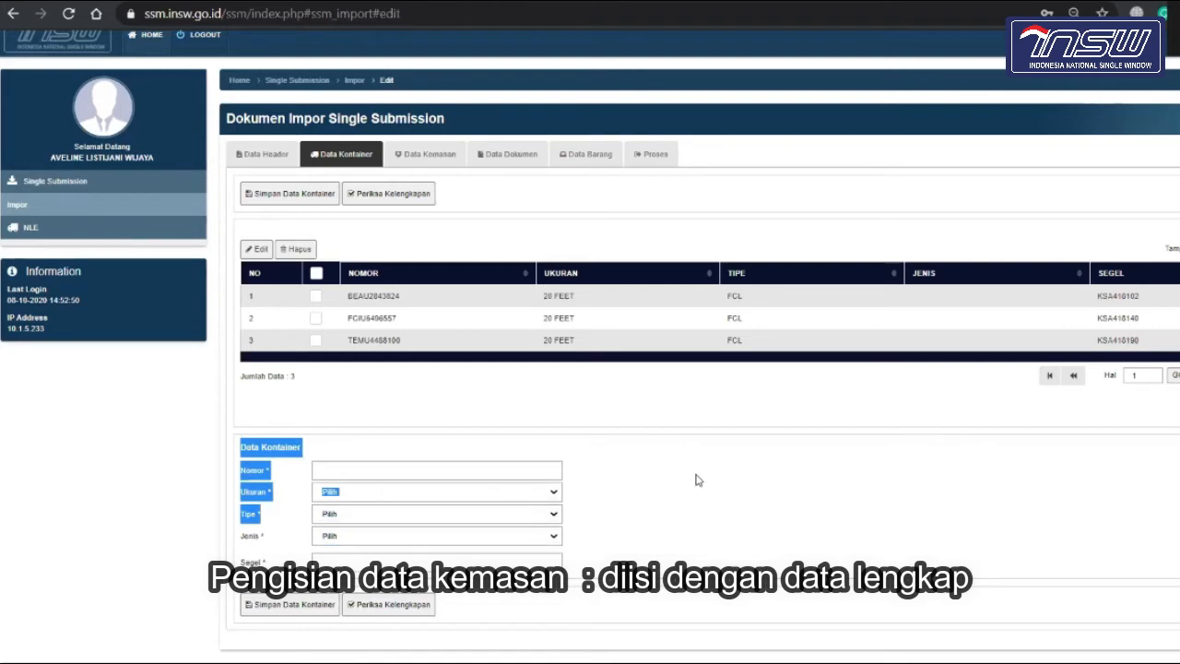
{"action": "left_click", "coordinate": [478, 537]}
{"action": "left_click", "coordinate": [656, 494]}
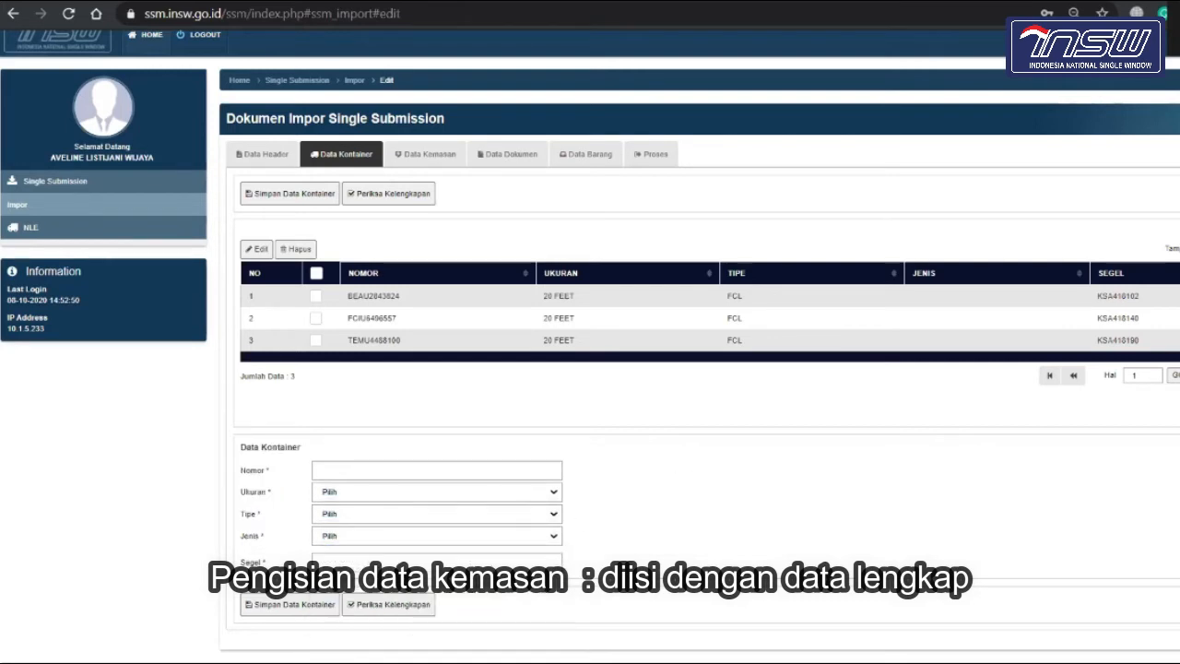
{"action": "left_click", "coordinate": [470, 563]}
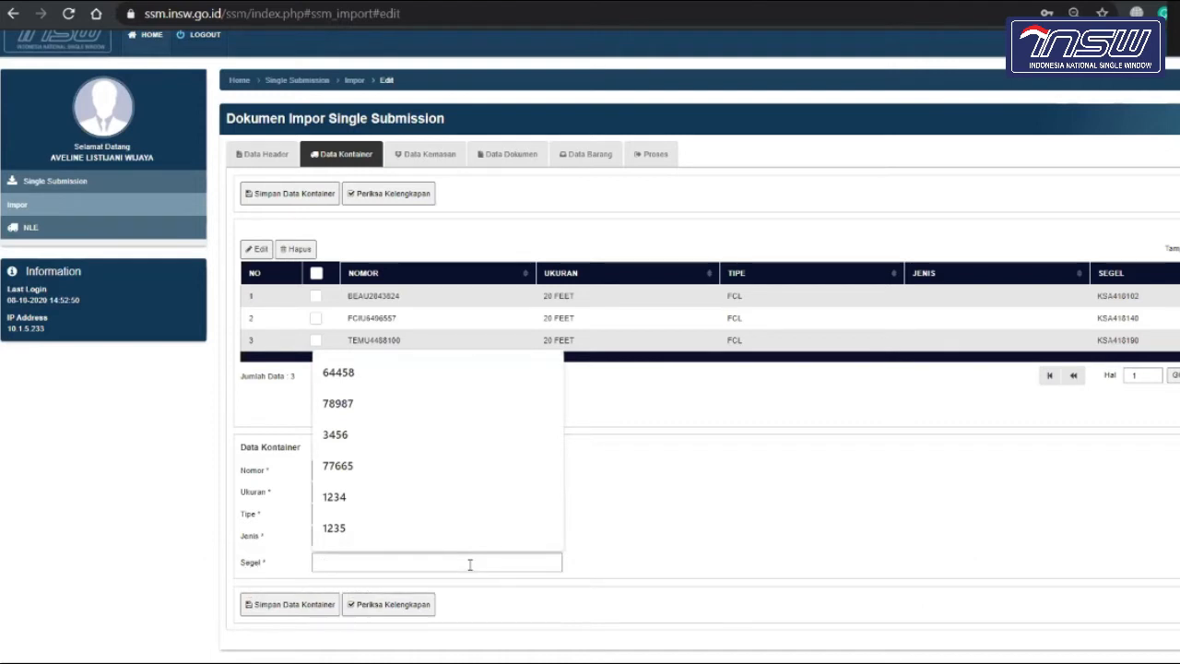
{"action": "left_click", "coordinate": [744, 498]}
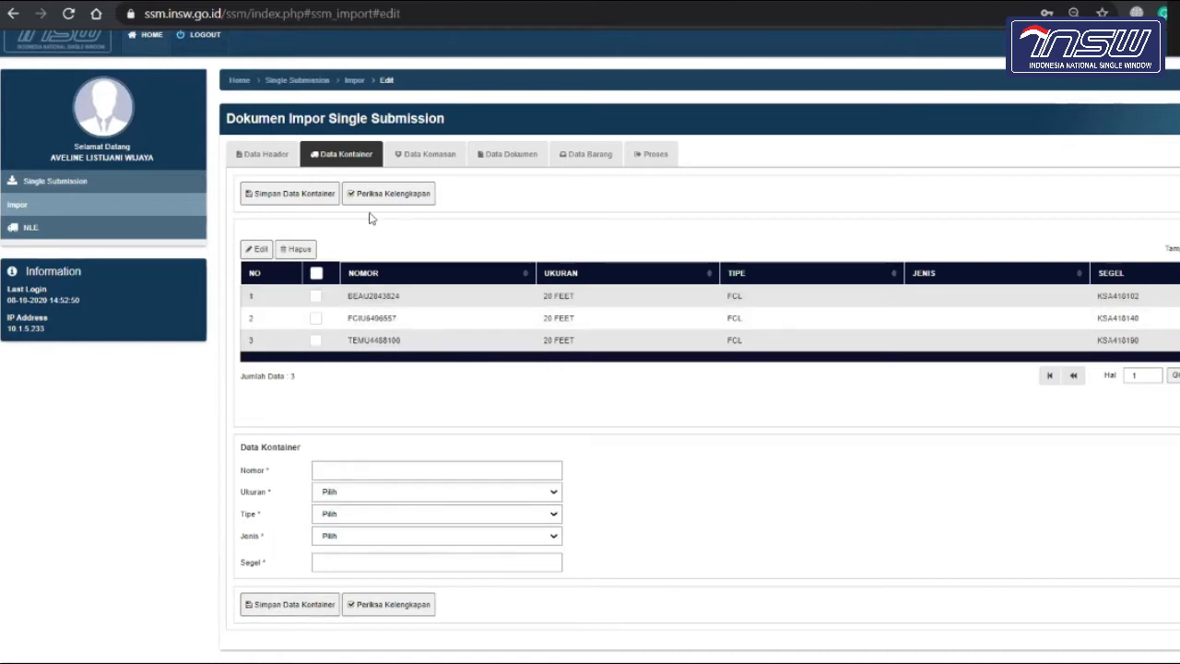
- Open the packaging data section and examine its quantity, package type and brand fields, viewing the package code list without choosing an entry
{"action": "left_click", "coordinate": [441, 163]}
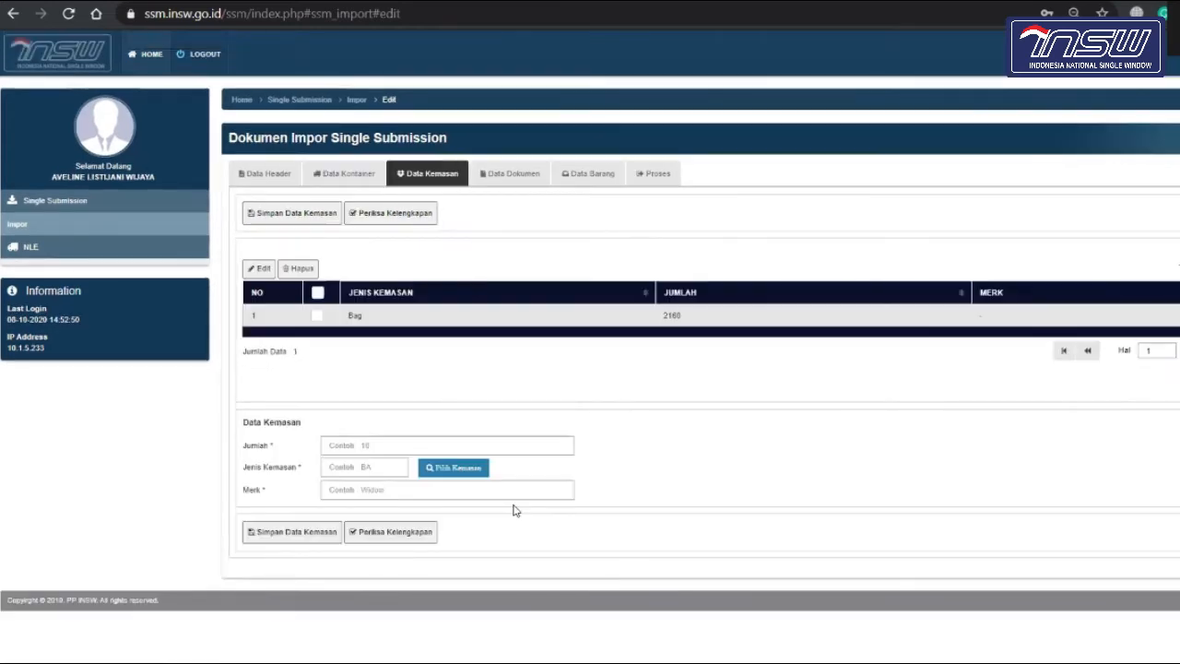
{"action": "left_click", "coordinate": [336, 440]}
{"action": "left_click", "coordinate": [660, 396]}
{"action": "left_click", "coordinate": [450, 470]}
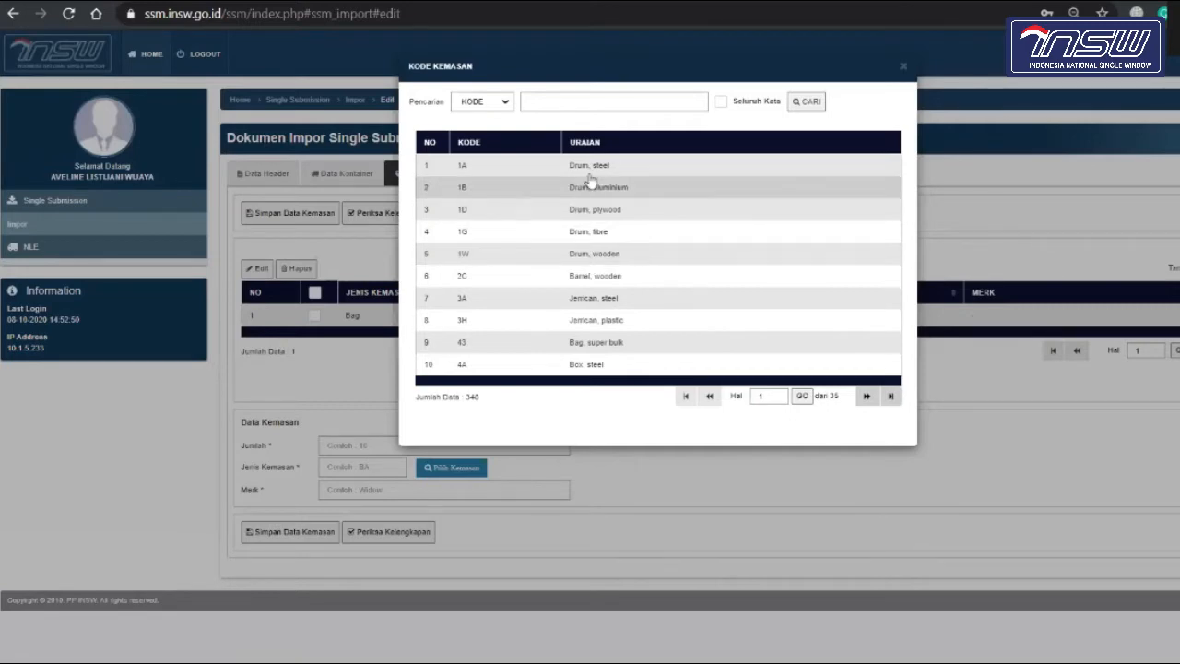
{"action": "left_click", "coordinate": [902, 71]}
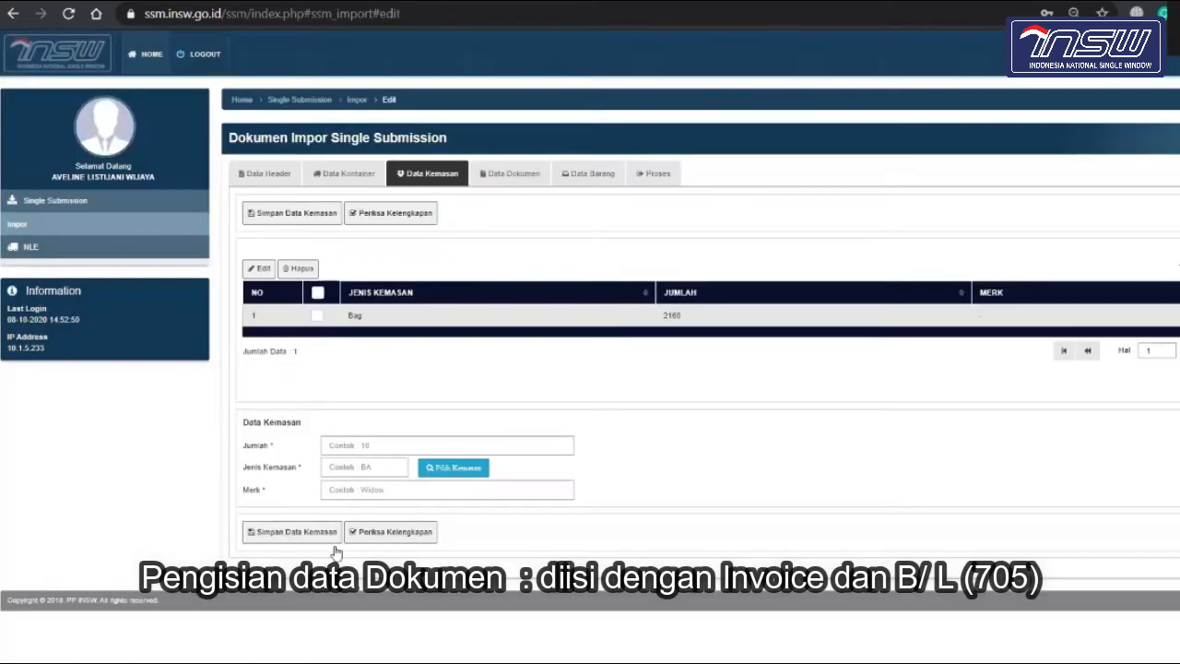
{"action": "left_click", "coordinate": [365, 489]}
{"action": "mouse_move", "coordinate": [704, 451]}
{"action": "left_mouse_down"}
{"action": "mouse_move", "coordinate": [486, 401]}
{"action": "mouse_move", "coordinate": [695, 433]}
{"action": "left_mouse_up"}
{"action": "left_click", "coordinate": [694, 433]}
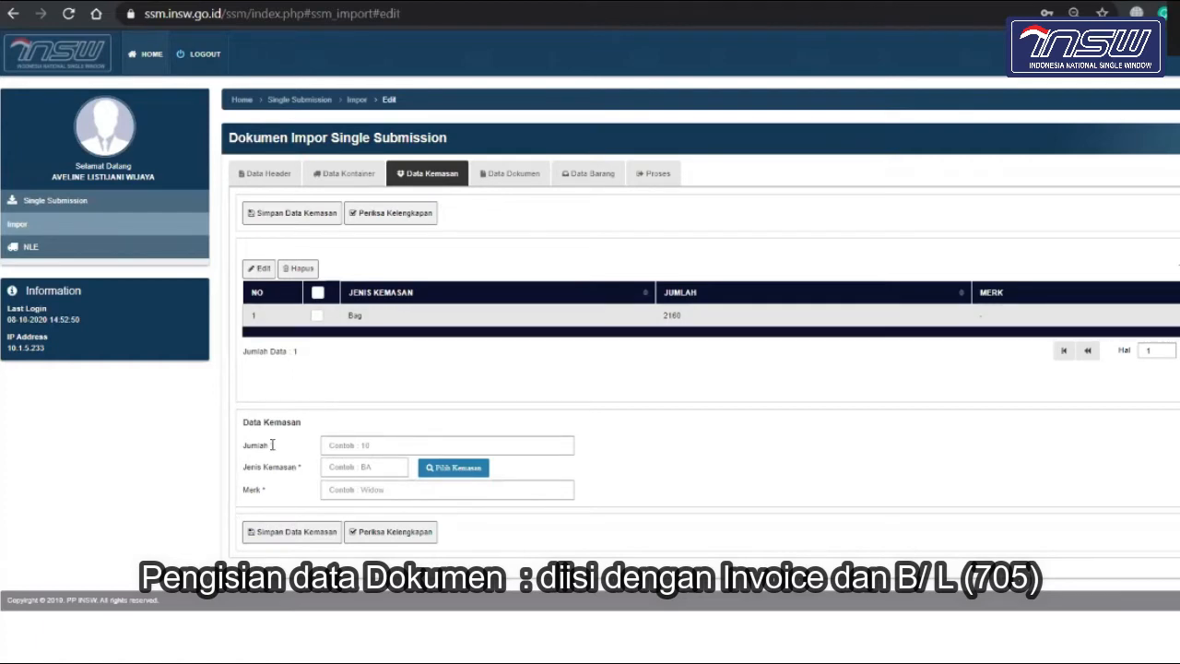
- Open the document data section and examine the list of attached documents and the document entry form
{"action": "left_click", "coordinate": [515, 176]}
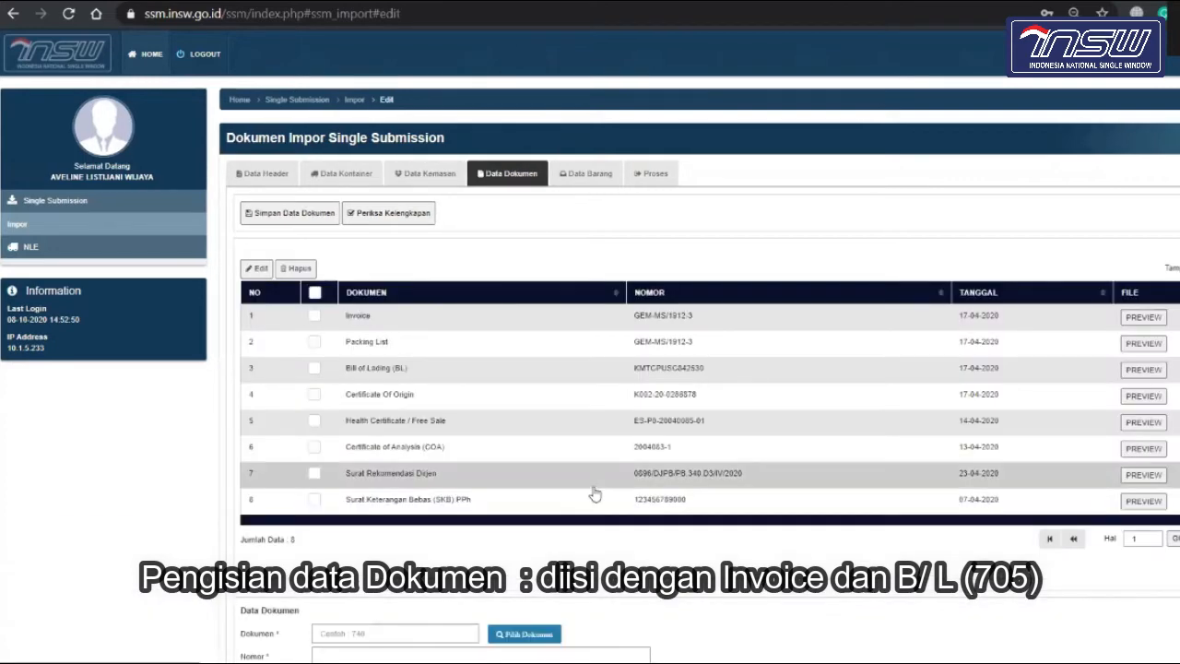
{"action": "scroll", "coordinate": [594, 495], "scroll_direction": "down", "scroll_amount": 2}
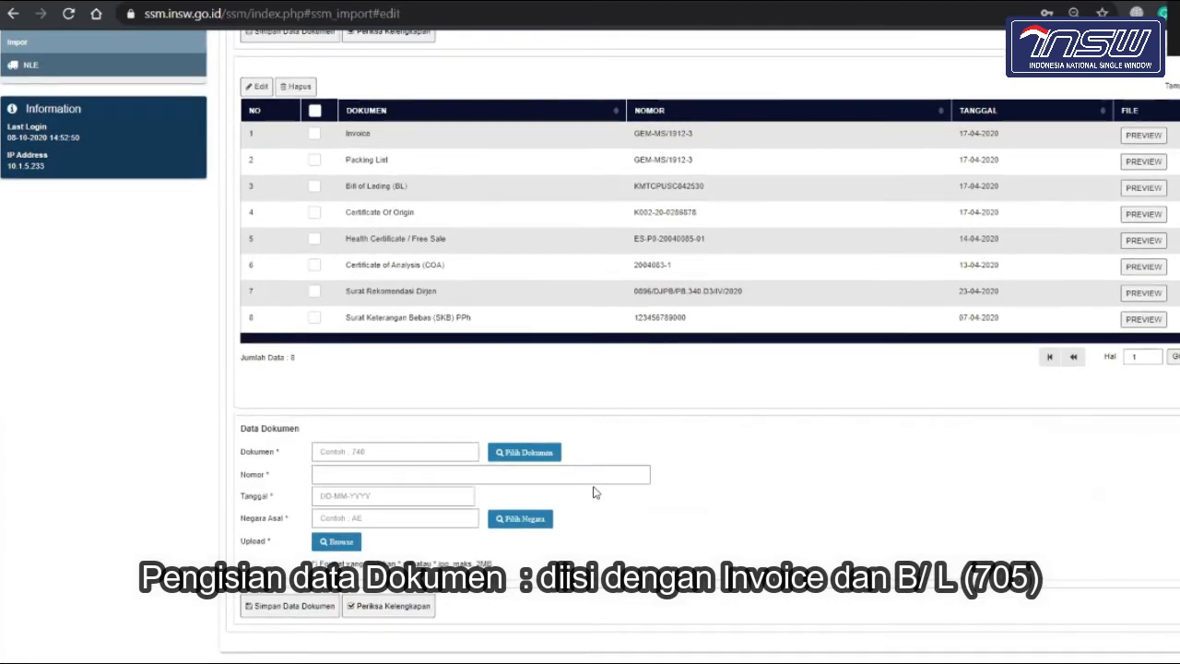
{"action": "scroll", "coordinate": [594, 493], "scroll_direction": "up", "scroll_amount": 2}
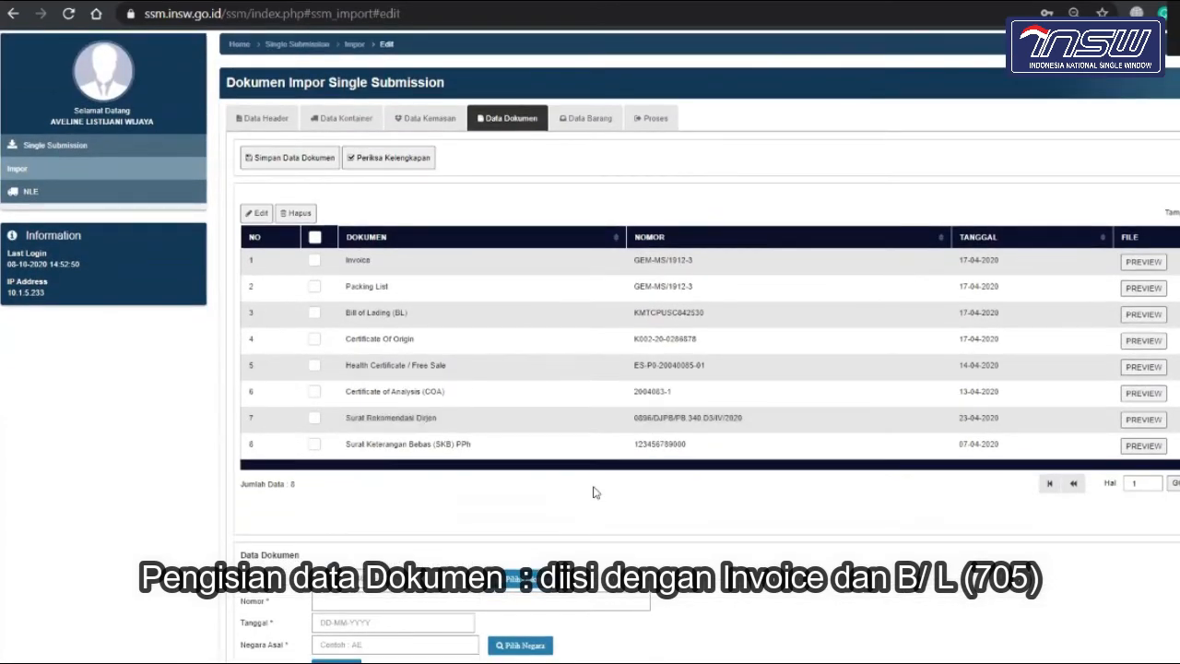
{"action": "scroll", "coordinate": [594, 492], "scroll_direction": "down", "scroll_amount": 1}
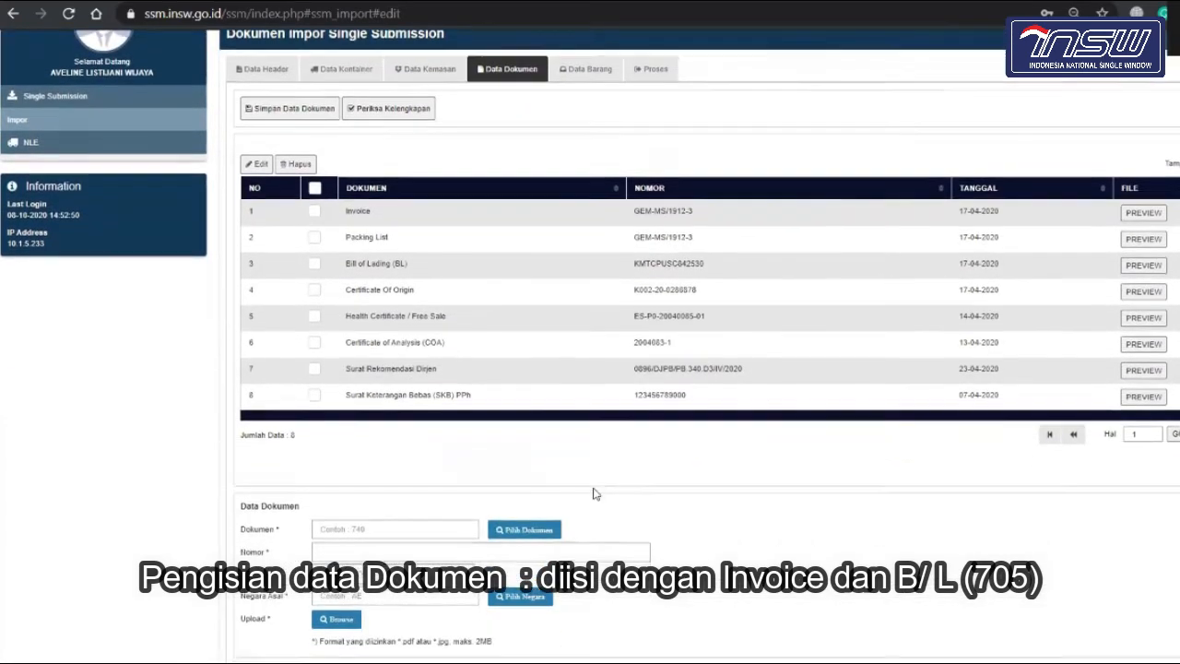
{"action": "scroll", "coordinate": [593, 493], "scroll_direction": "down", "scroll_amount": 2}
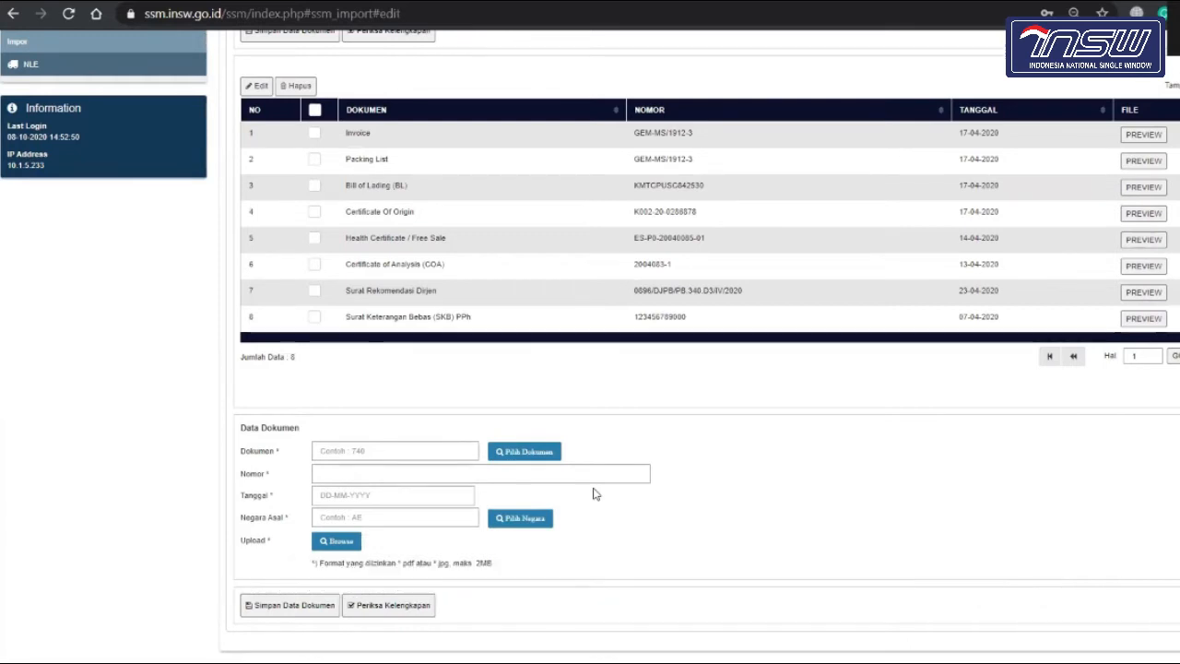
- Browse the document code reference list up to page 6 and close it without choosing a code
{"action": "left_click", "coordinate": [527, 453]}
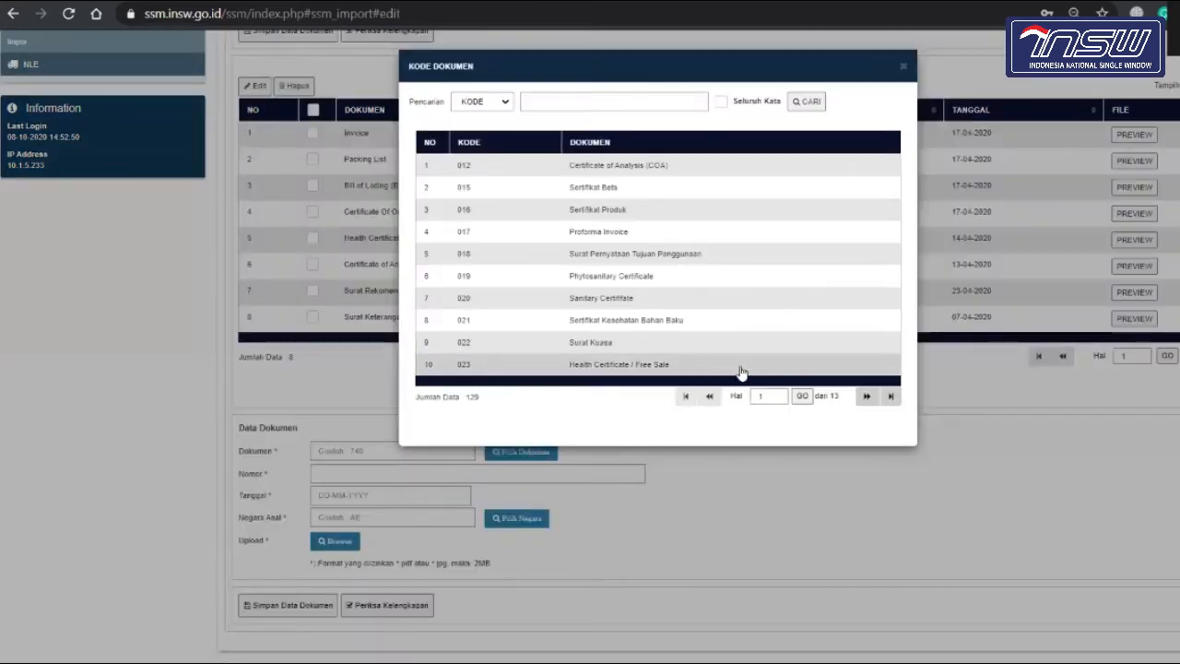
{"action": "left_click", "coordinate": [863, 397]}
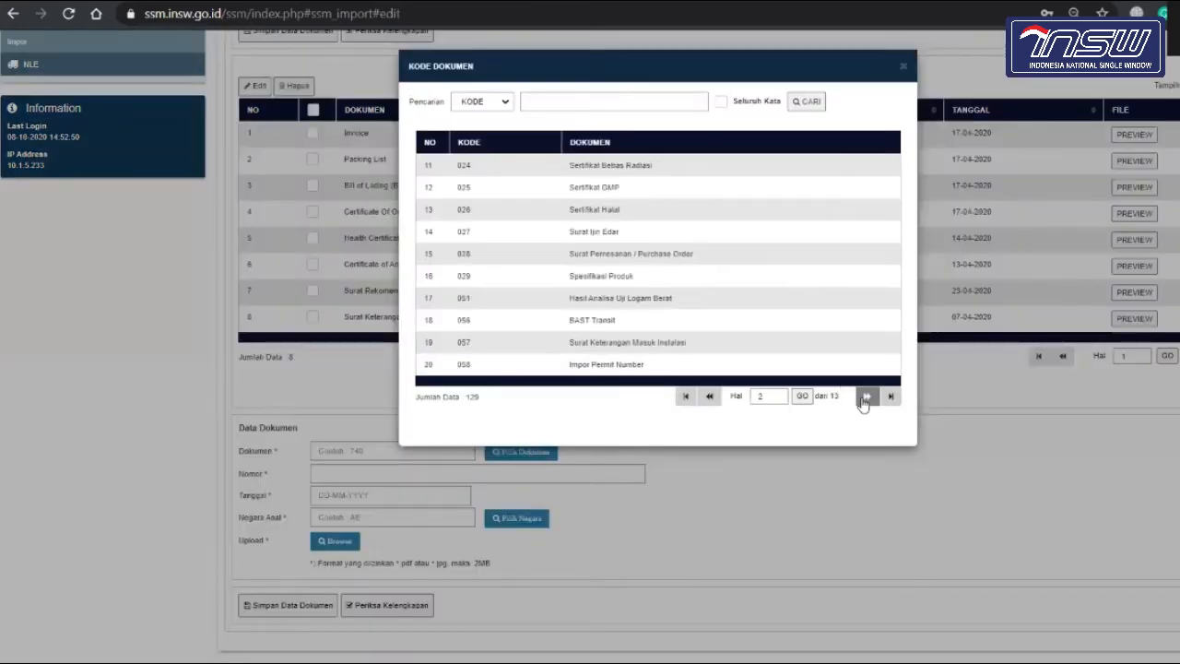
{"action": "left_click", "coordinate": [864, 398]}
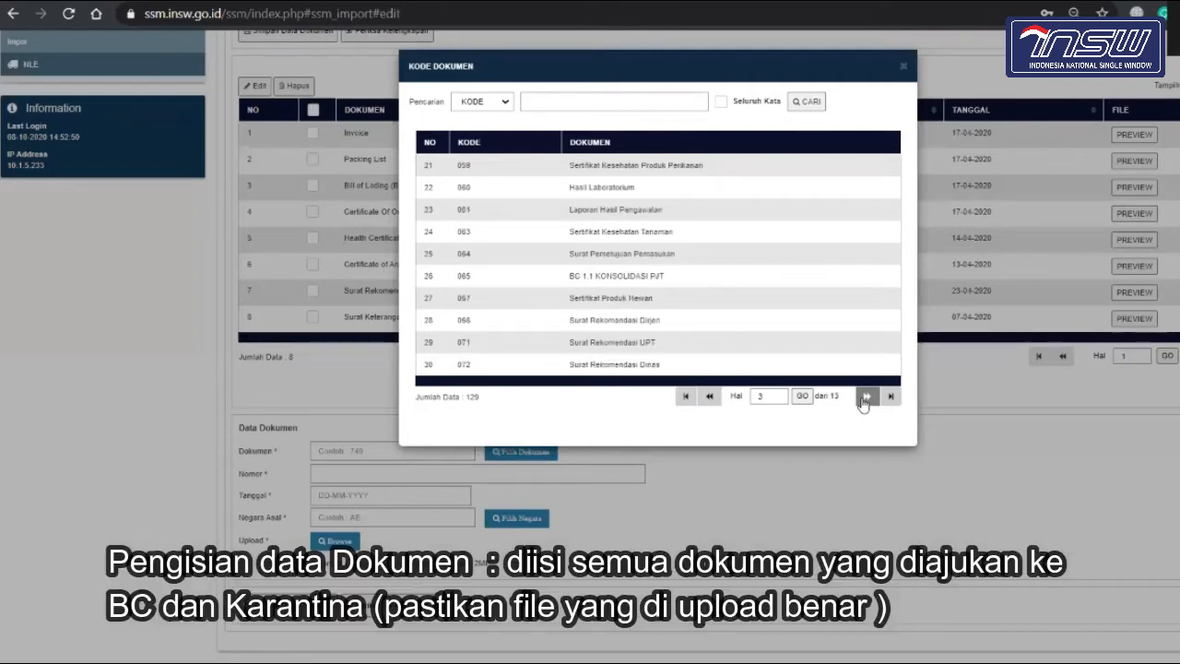
{"action": "left_click", "coordinate": [863, 397]}
{"action": "left_click", "coordinate": [864, 397]}
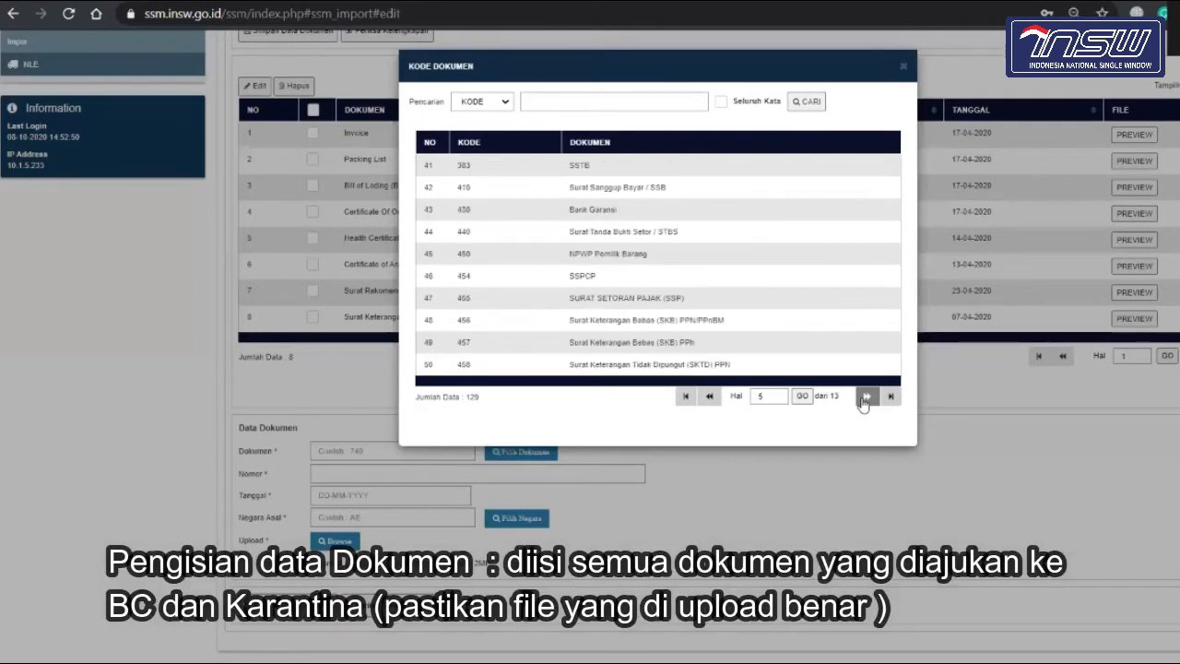
{"action": "left_click", "coordinate": [864, 397]}
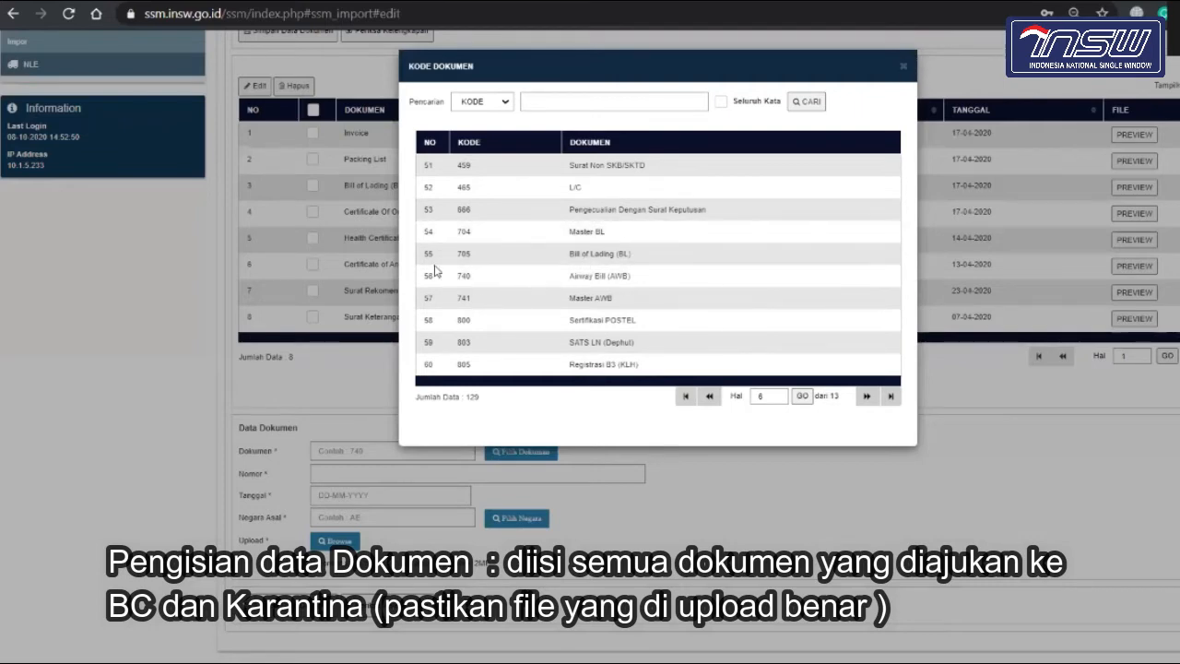
{"action": "left_click", "coordinate": [904, 70]}
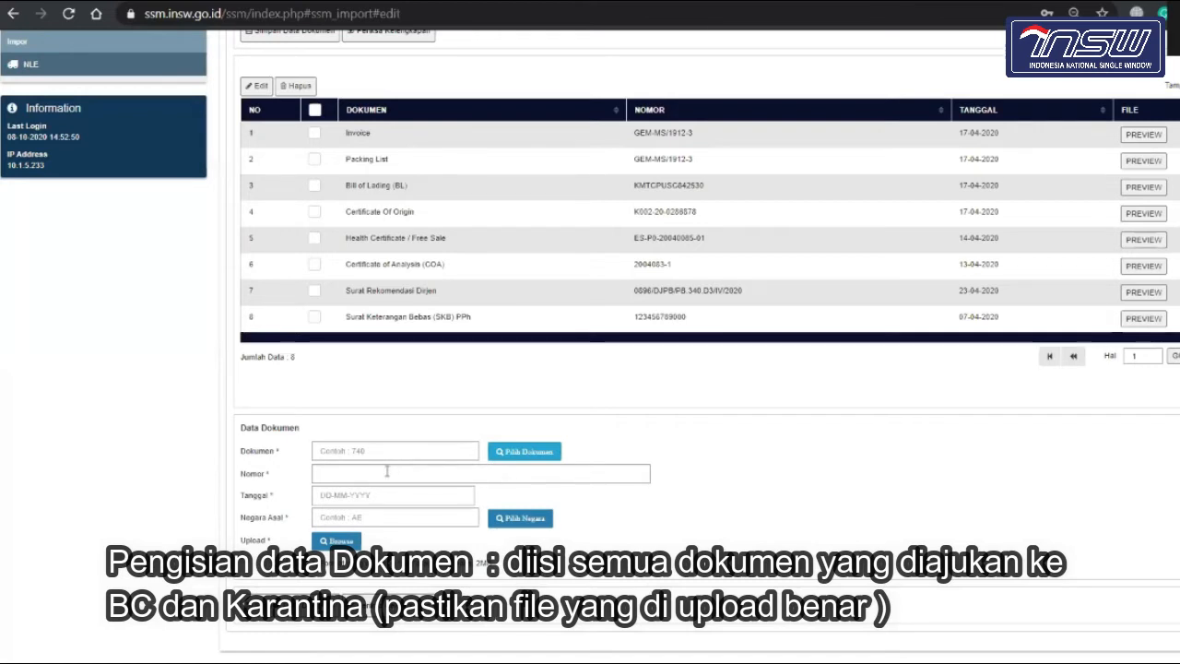
- Switch to the "pdf repair" search results, open iLovePDF's Repair PDF page and copy its web address
{"action": "scroll", "coordinate": [388, 471], "scroll_direction": "up", "scroll_amount": 1}
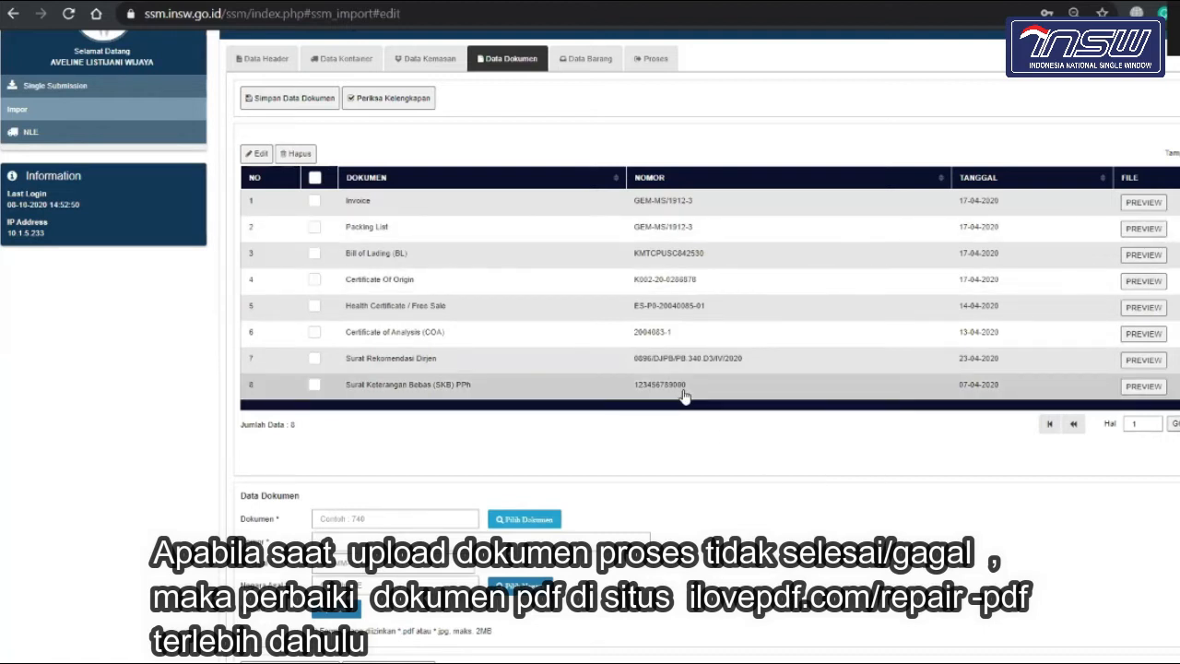
{"action": "scroll", "coordinate": [501, 321], "scroll_direction": "down", "scroll_amount": 1}
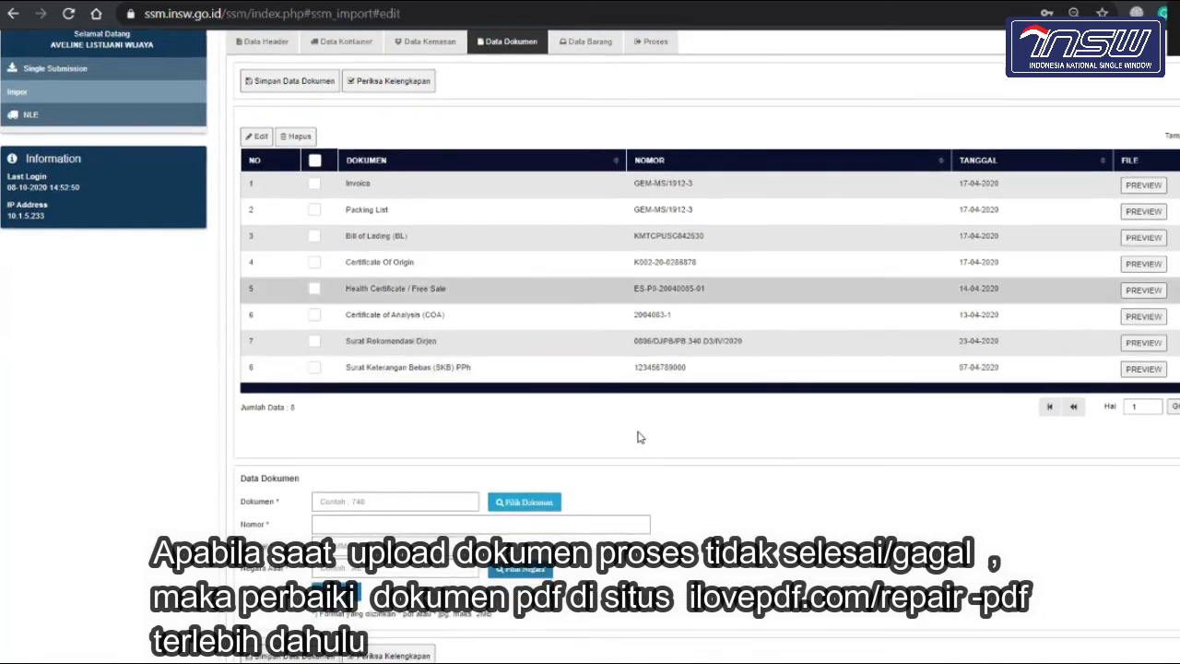
{"action": "scroll", "coordinate": [638, 437], "scroll_direction": "down", "scroll_amount": 1}
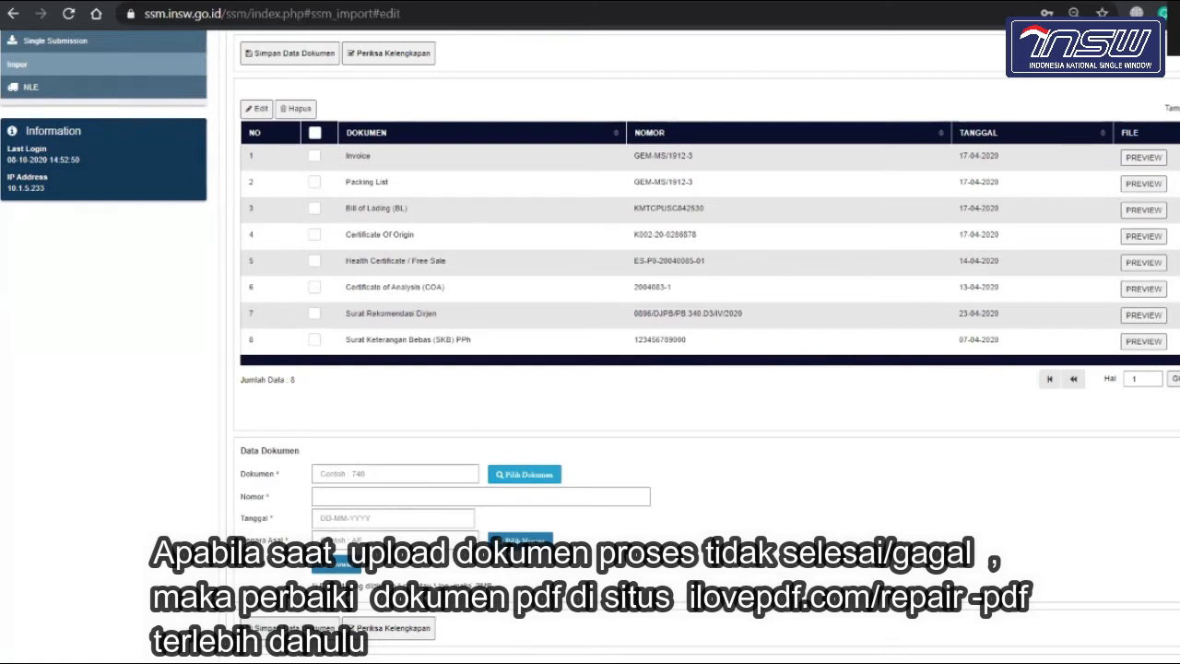
{"action": "left_click", "coordinate": [1104, 608]}
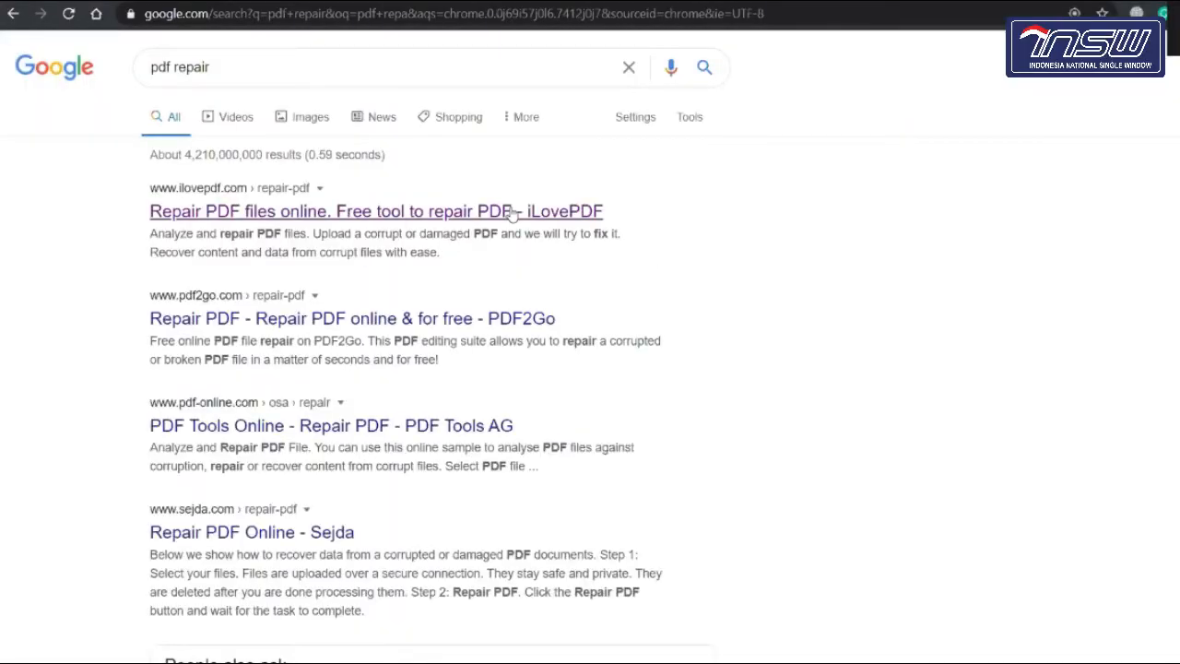
{"action": "left_click", "coordinate": [512, 212]}
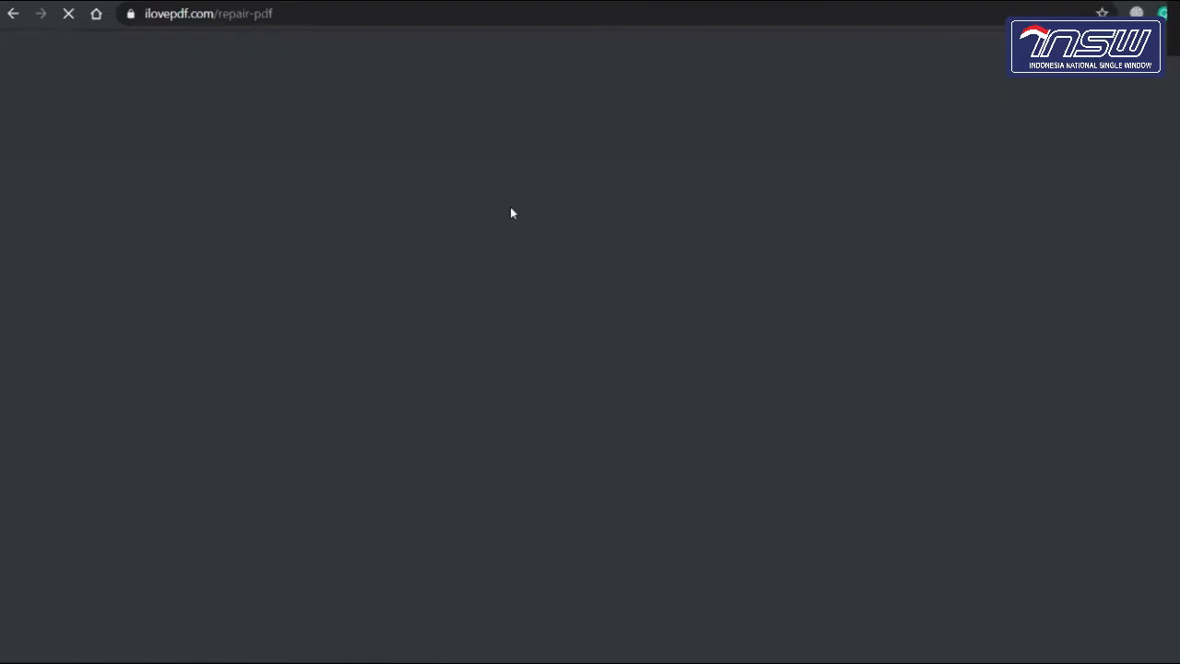
{"action": "left_click", "coordinate": [421, 15]}
{"action": "key", "text": "ctrl+c"}
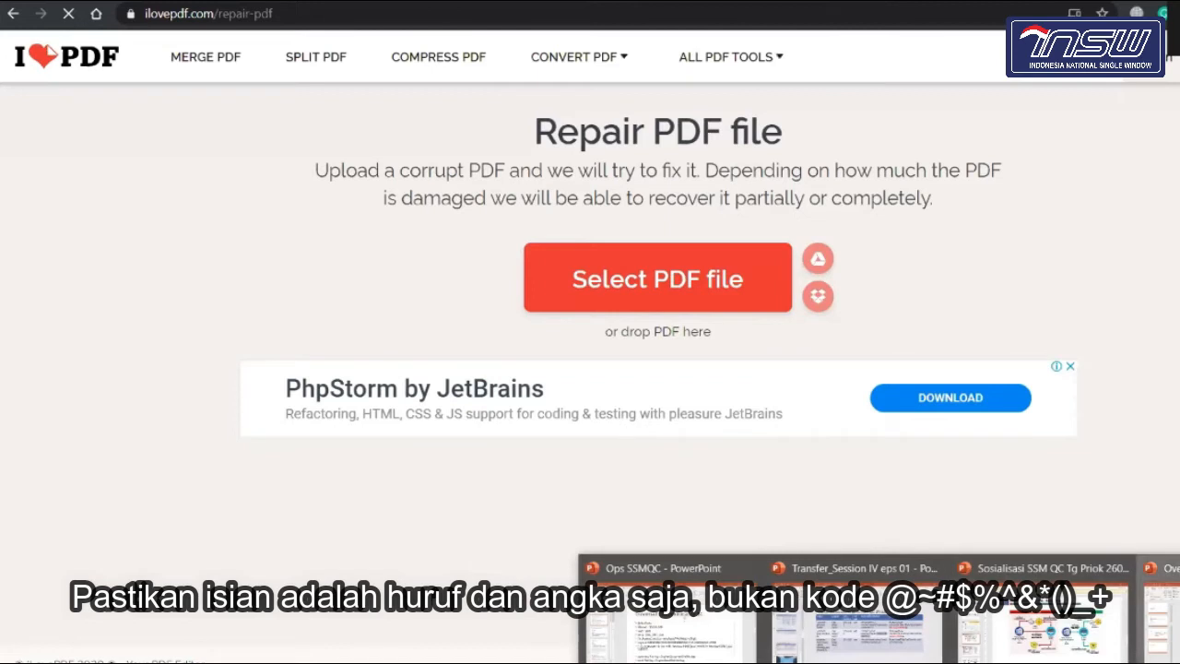
{"action": "left_click", "coordinate": [663, 608]}
{"action": "key", "text": "BackSpace"}
{"action": "key", "text": "BackSpace"}
{"action": "key", "text": "BackSpace"}
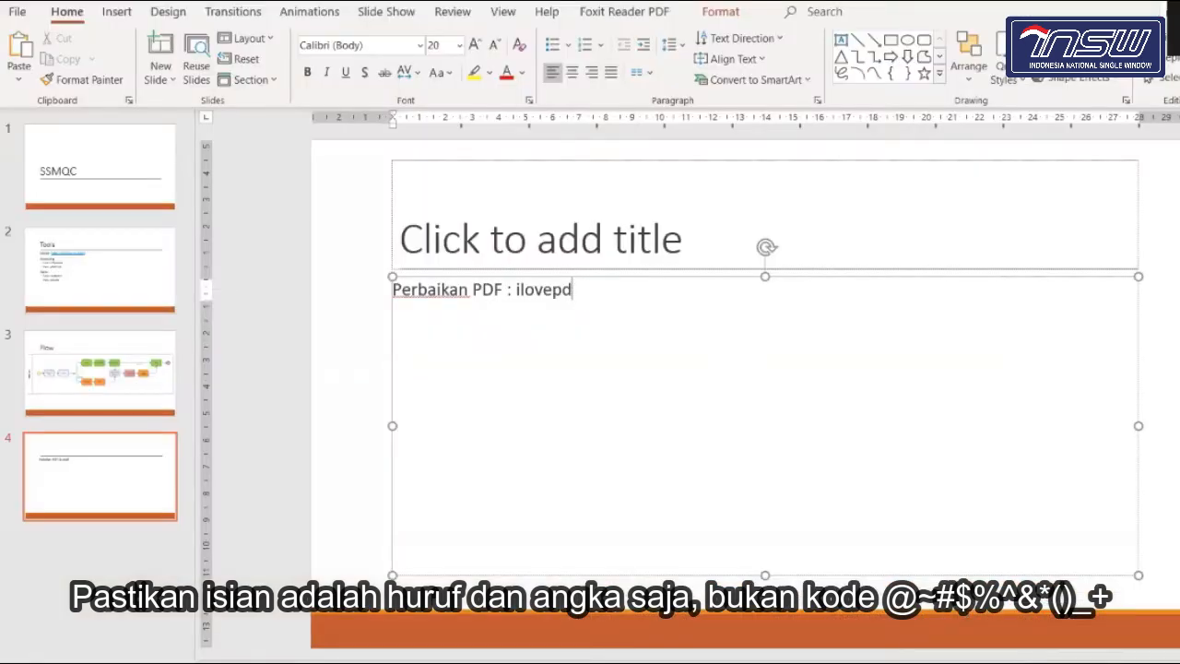
{"action": "key", "text": "BackSpace"}
{"action": "key", "text": "BackSpace"}
{"action": "key", "text": "BackSpace"}
{"action": "key", "text": "BackSpace"}
{"action": "key", "text": "BackSpace"}
{"action": "key", "text": "ctrl+v"}
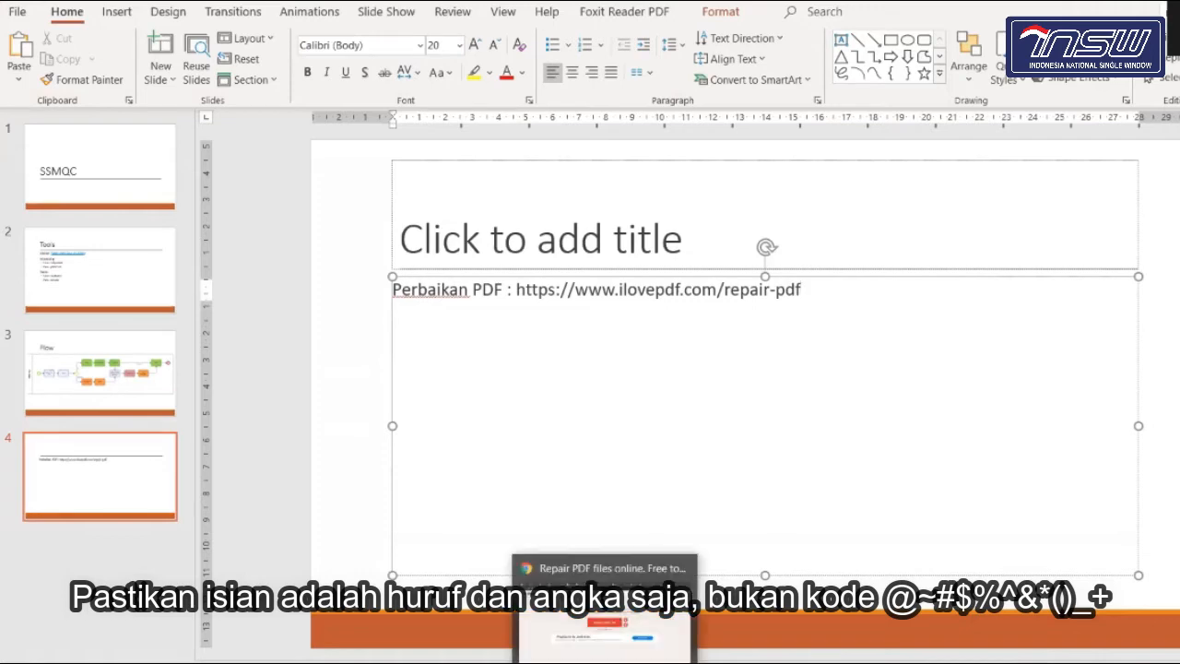
- Return to the import submission in the browser and check the document form's number field and its suggestions without entering a value
{"action": "left_click", "coordinate": [607, 646]}
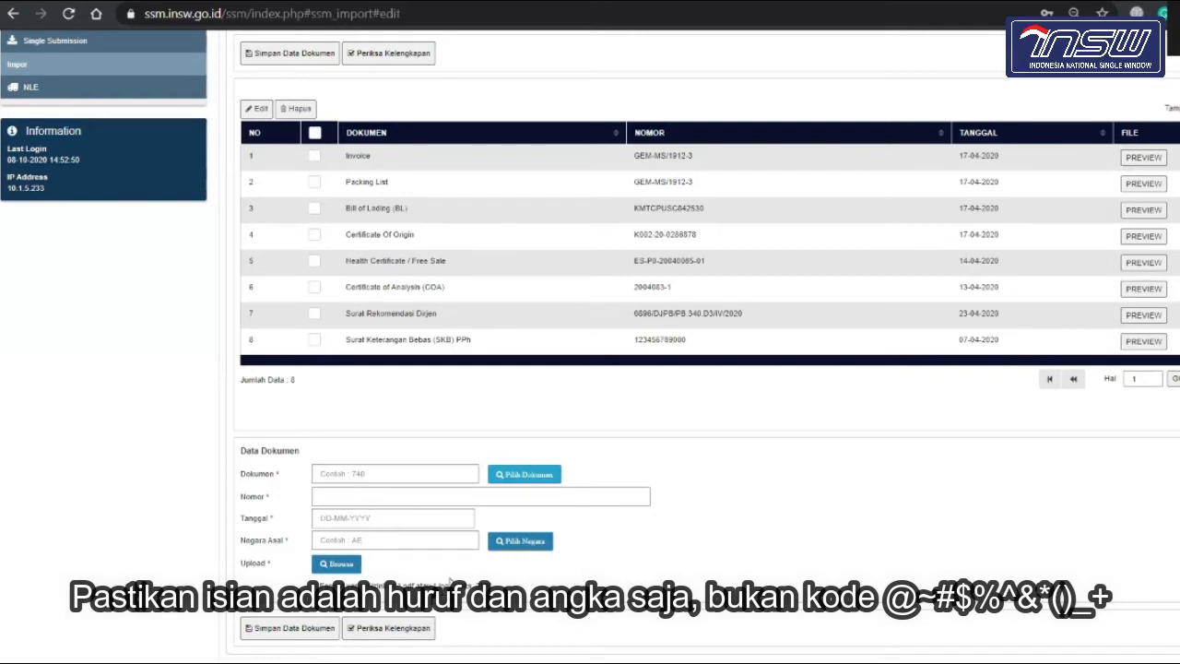
{"action": "left_click", "coordinate": [422, 496]}
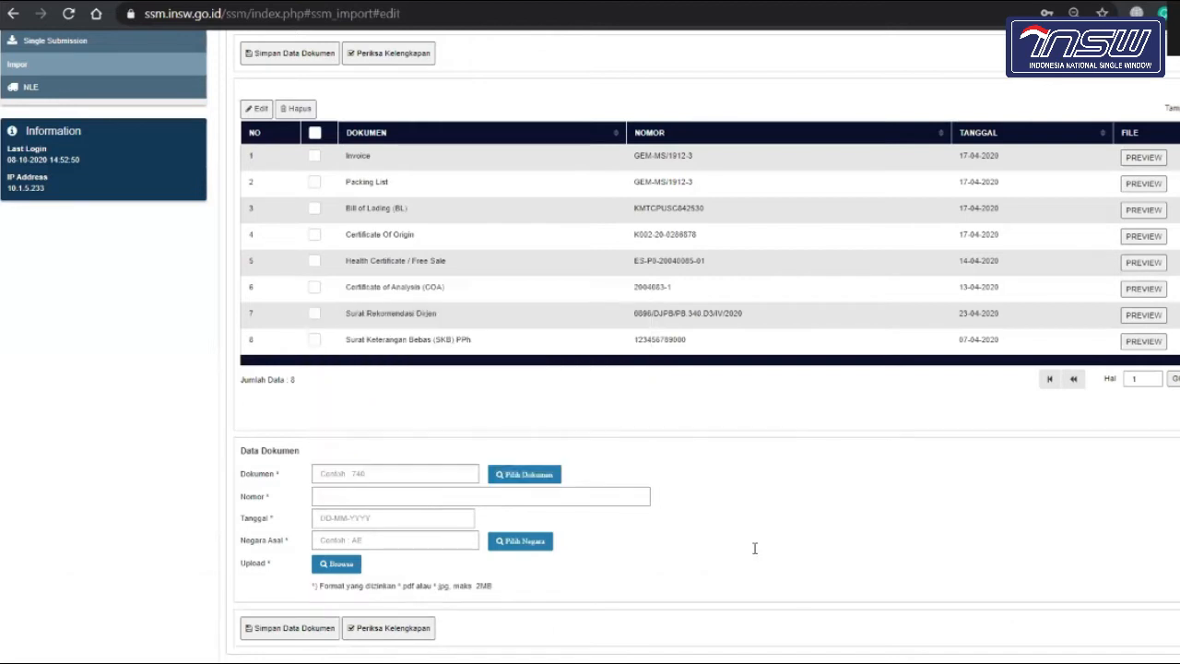
{"action": "left_click", "coordinate": [391, 499]}
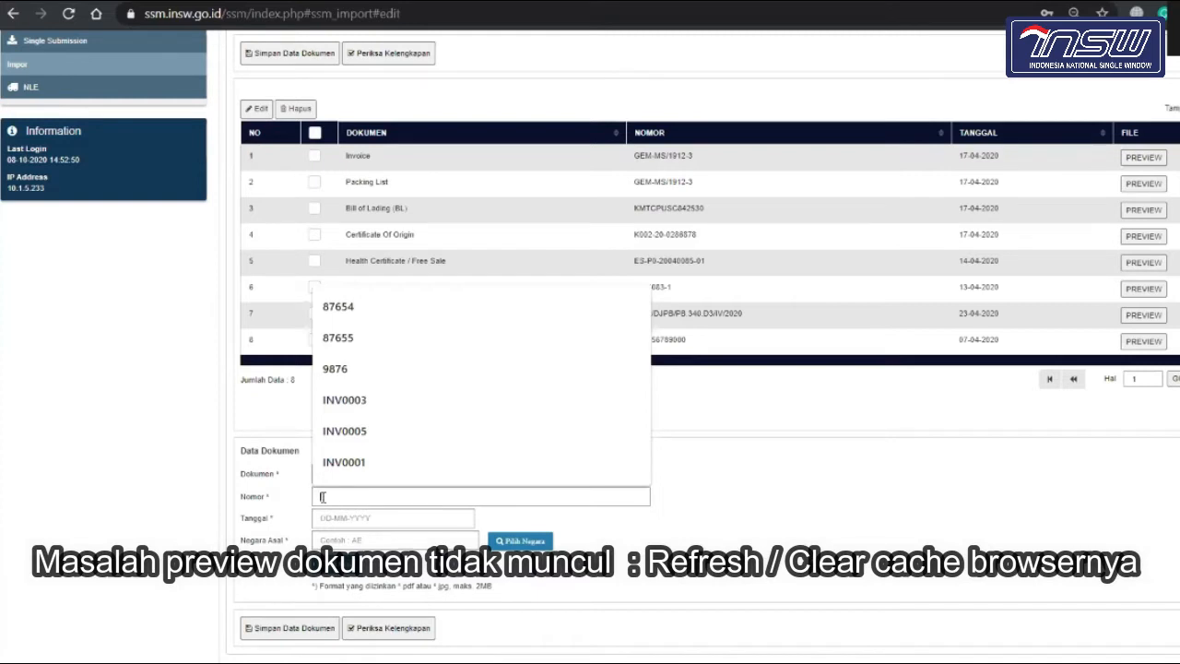
{"action": "left_click", "coordinate": [161, 534]}
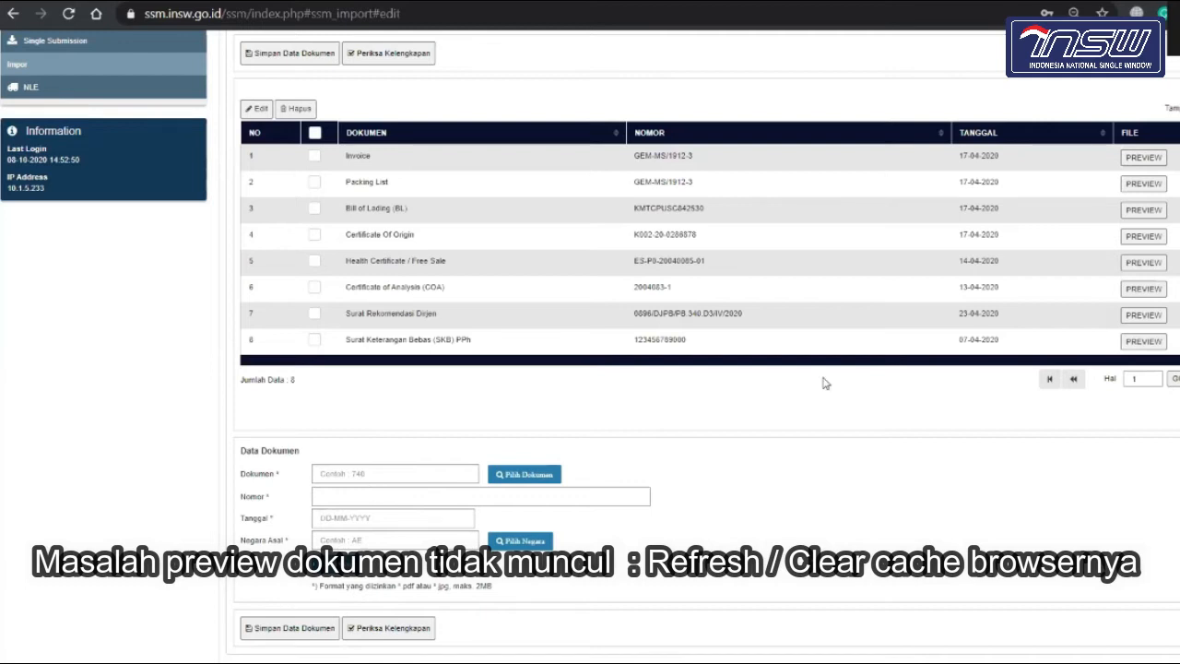
- Preview the uploaded files of the Packing List and the Certificate Of Origin, closing each preview
{"action": "left_click", "coordinate": [1143, 183]}
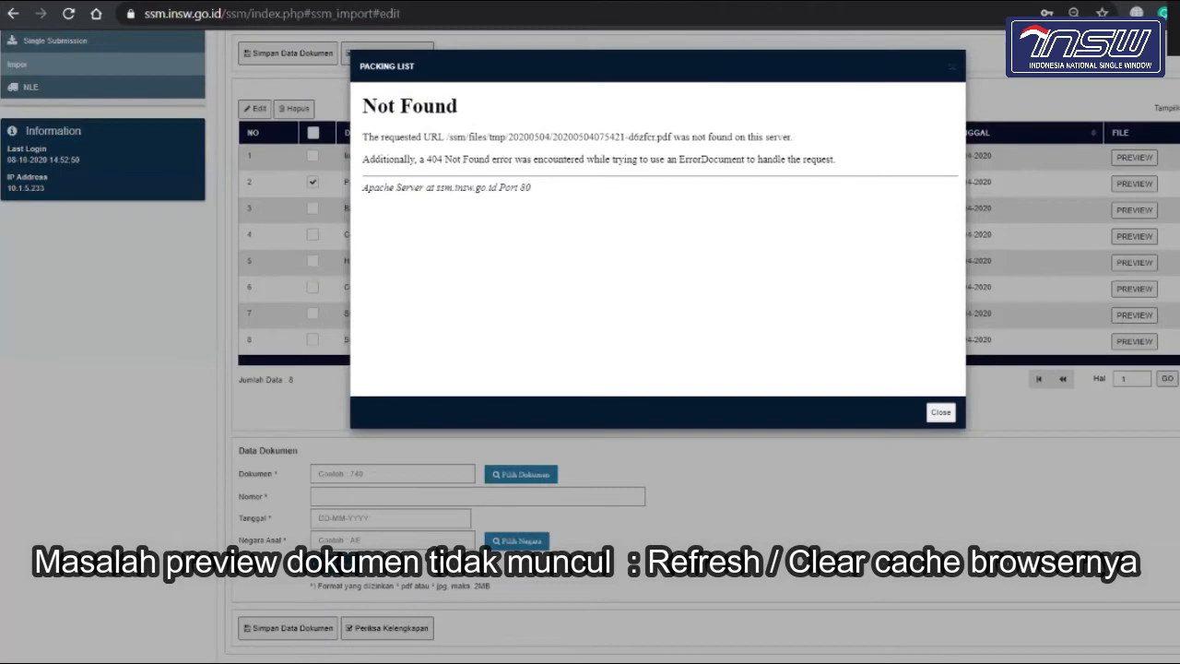
{"action": "left_click", "coordinate": [940, 411]}
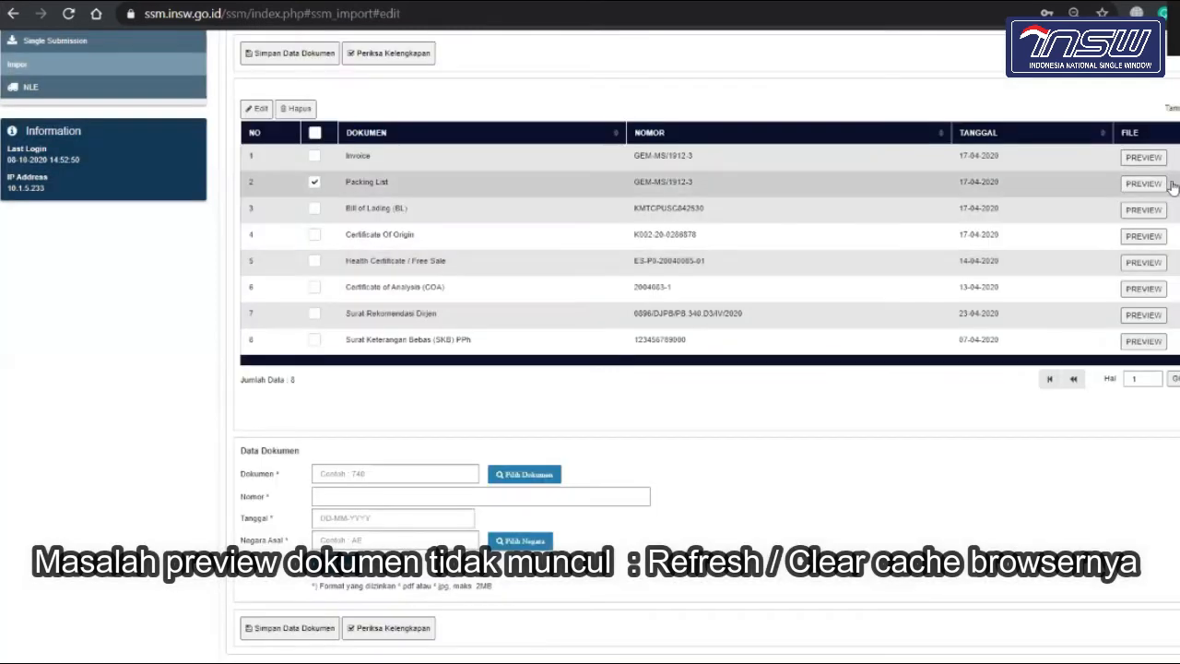
{"action": "left_click", "coordinate": [1141, 236]}
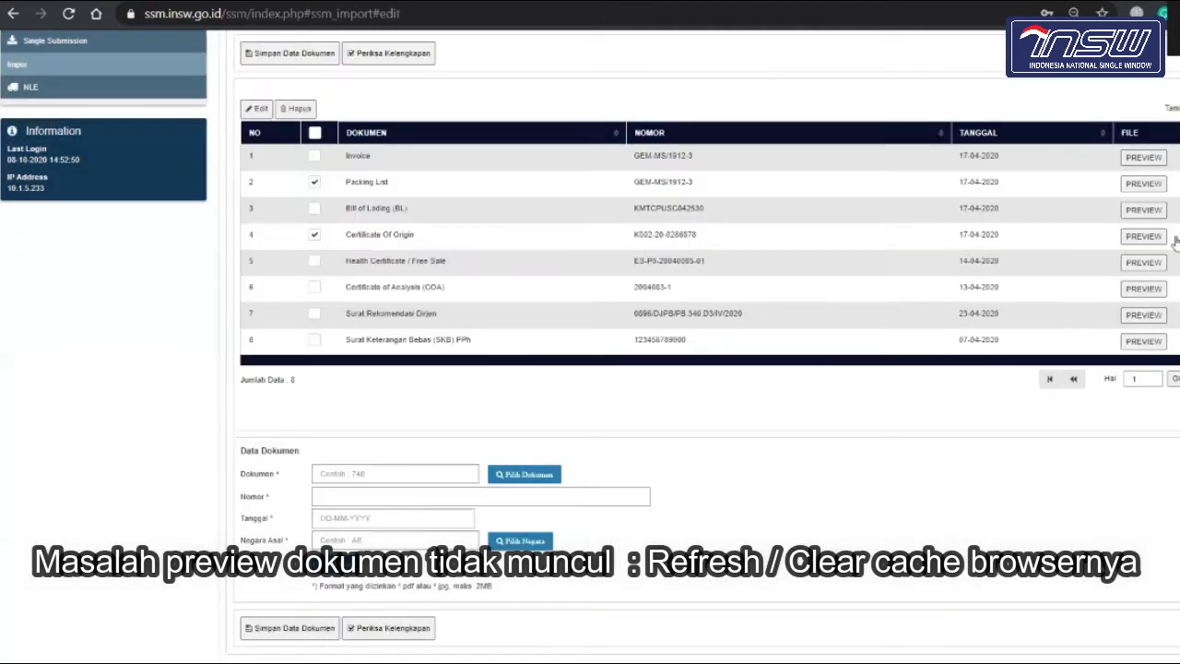
- Deselect the Certificate Of Origin and Packing List rows in the document table
{"action": "left_click", "coordinate": [940, 412]}
{"action": "left_click", "coordinate": [313, 235]}
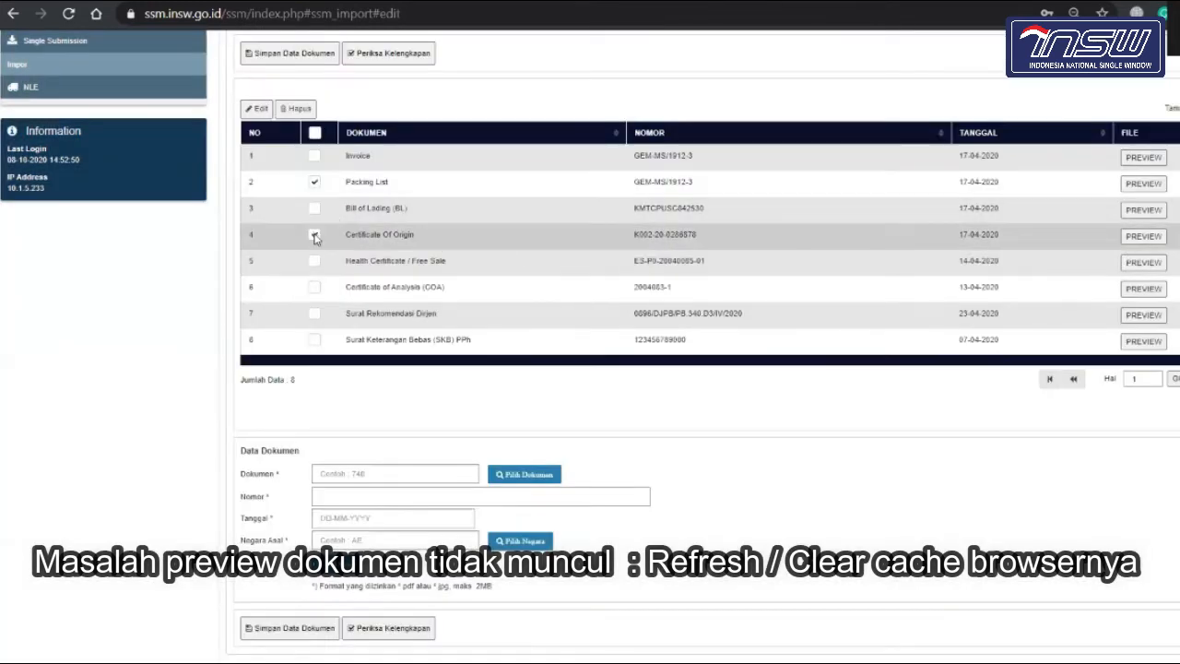
{"action": "left_click", "coordinate": [314, 182]}
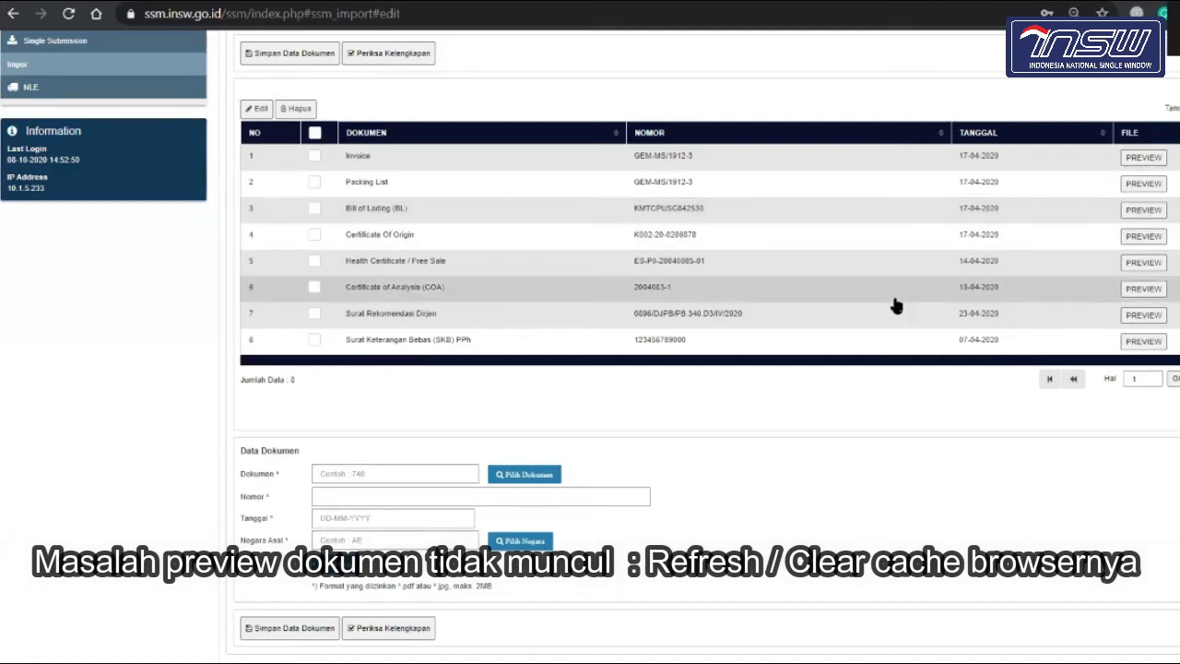
- Open the browser's clear browsing data dialog, check its cached images and files option, and cancel the dialog
{"action": "scroll", "coordinate": [817, 303], "scroll_direction": "up", "scroll_amount": 2}
{"action": "left_click", "coordinate": [1163, 13]}
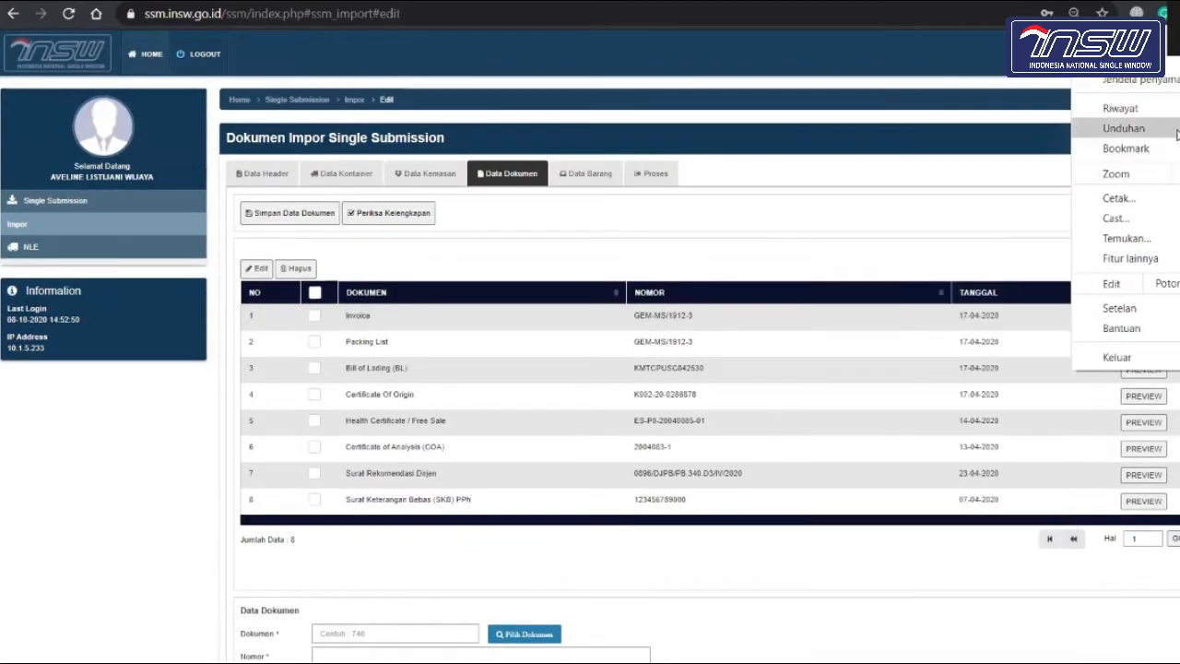
{"action": "mouse_move", "coordinate": [1130, 258]}
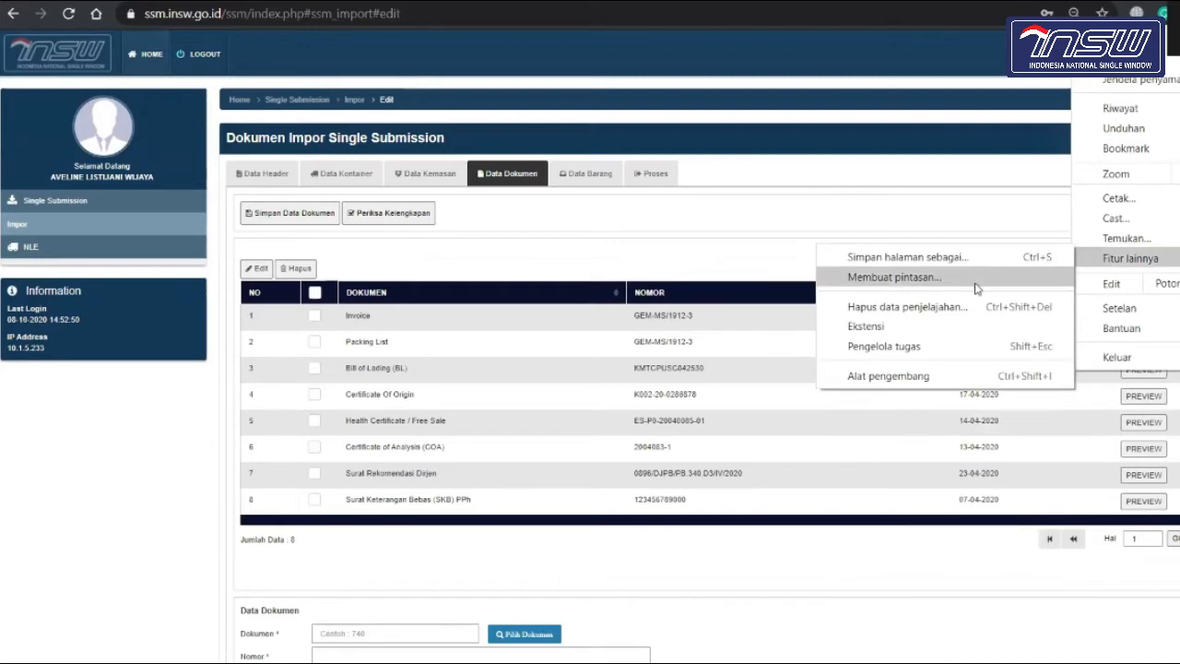
{"action": "left_click", "coordinate": [963, 310]}
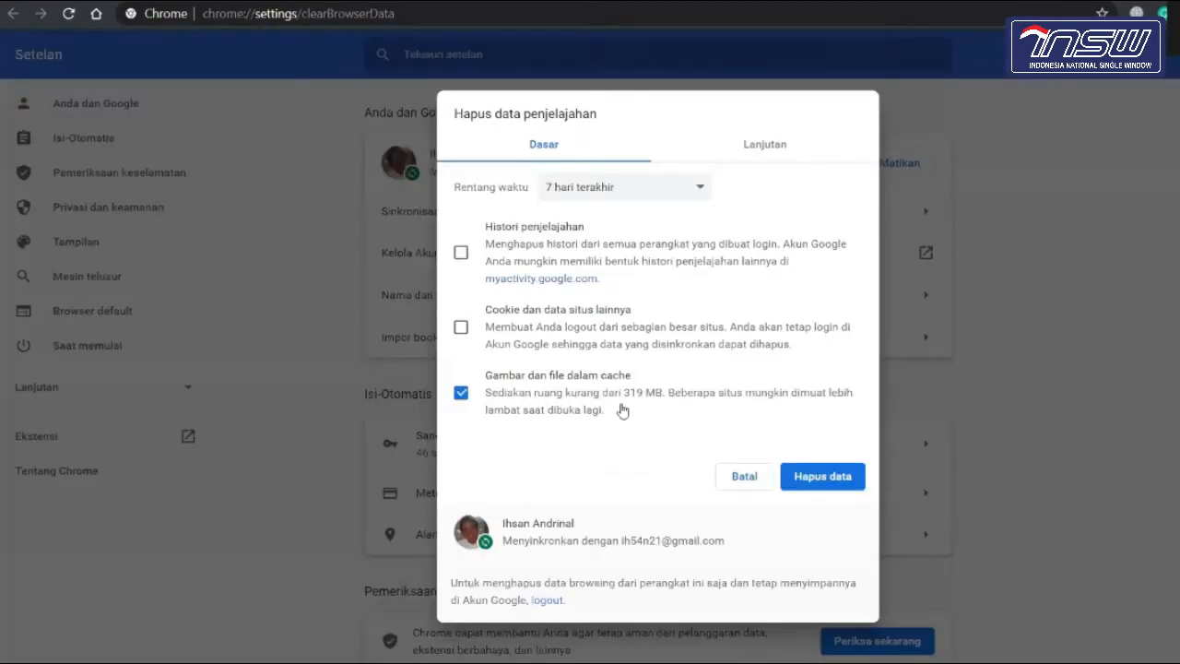
{"action": "left_click", "coordinate": [744, 479]}
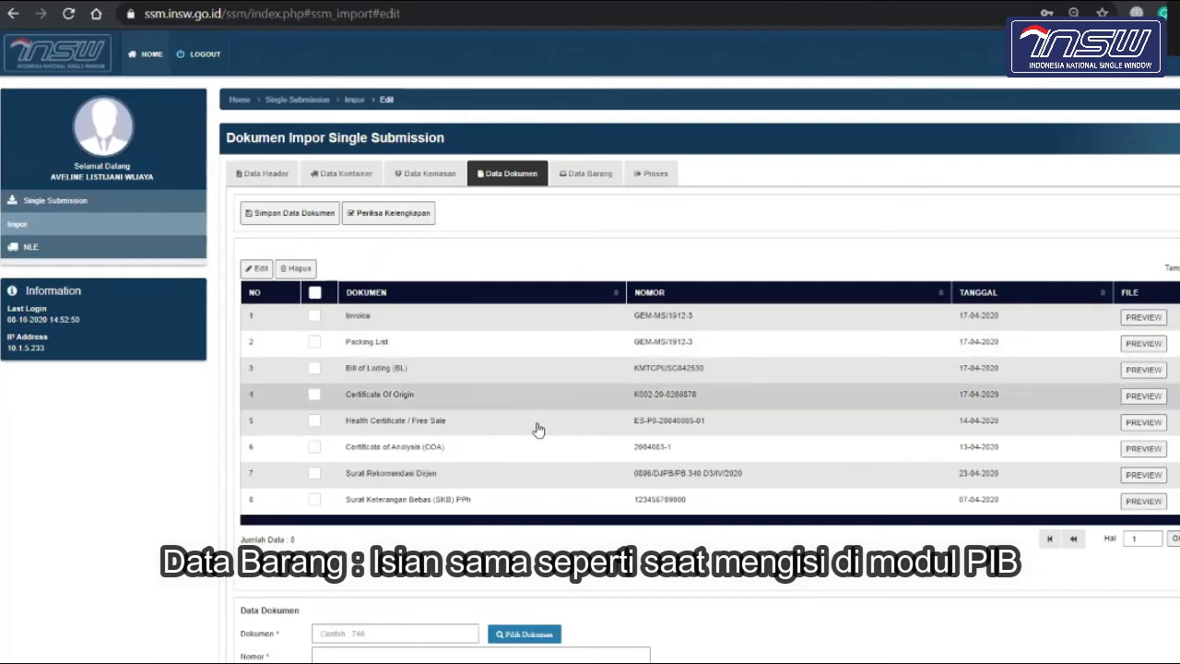
- In the Data Barang section, search the HS codes by URAIAN for "cupang" and select code 03011193
{"action": "scroll", "coordinate": [540, 430], "scroll_direction": "down", "scroll_amount": 1}
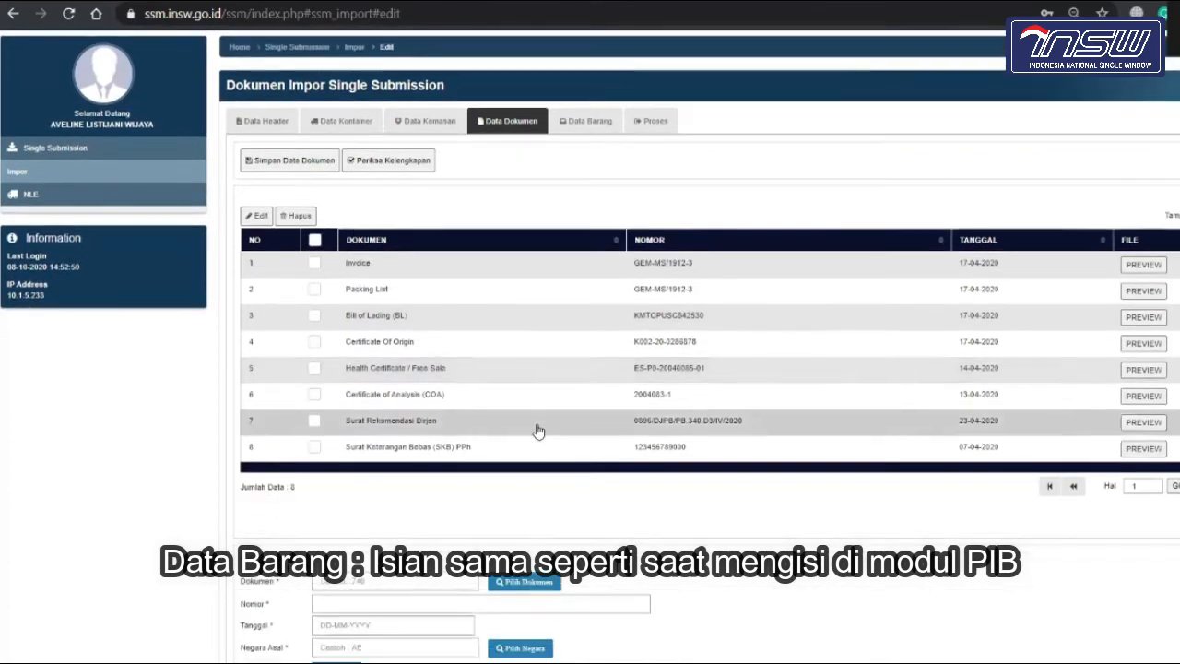
{"action": "left_click", "coordinate": [573, 121]}
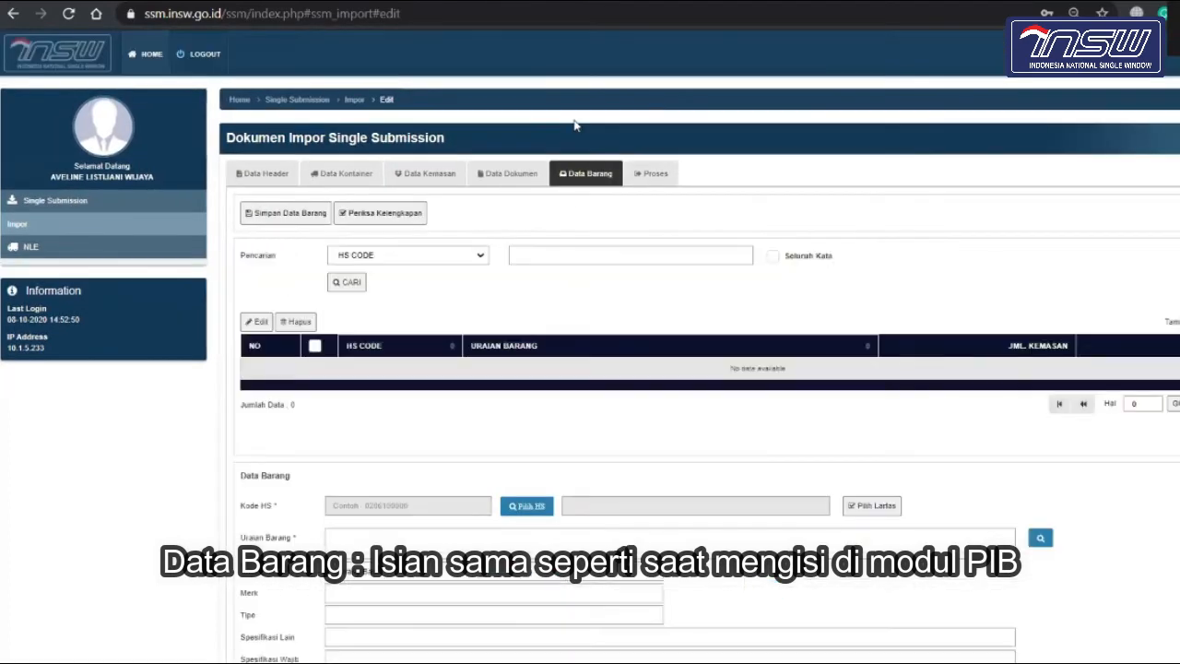
{"action": "scroll", "coordinate": [554, 432], "scroll_direction": "down", "scroll_amount": 2}
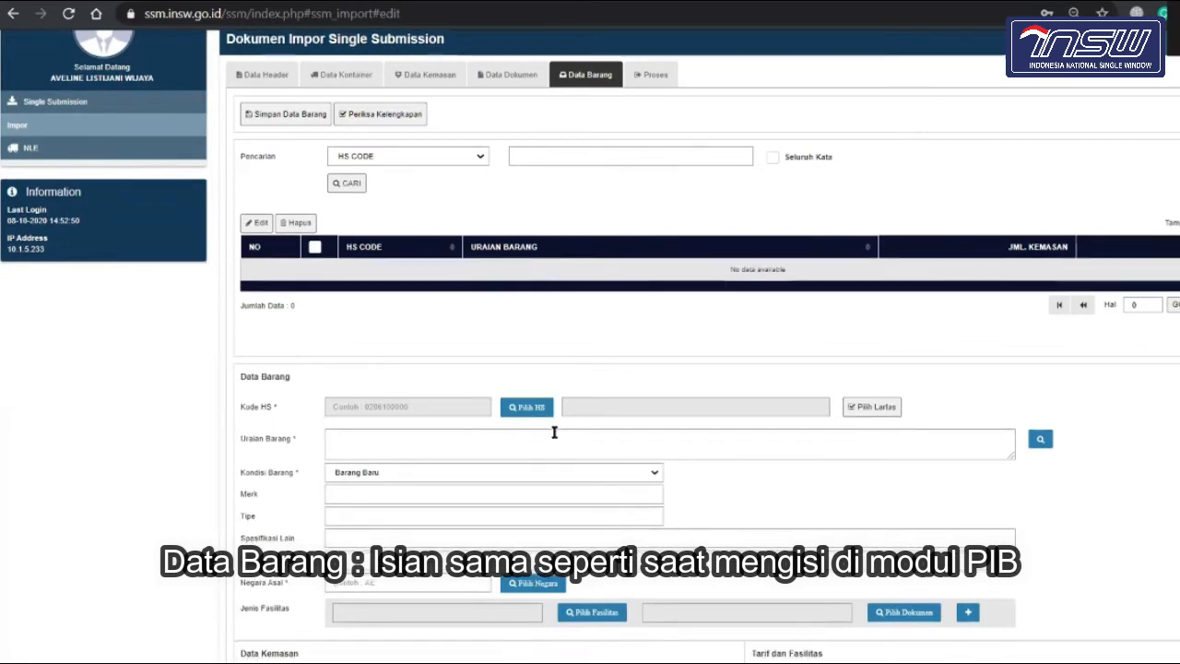
{"action": "scroll", "coordinate": [554, 432], "scroll_direction": "down", "scroll_amount": 2}
{"action": "scroll", "coordinate": [553, 429], "scroll_direction": "up", "scroll_amount": 1}
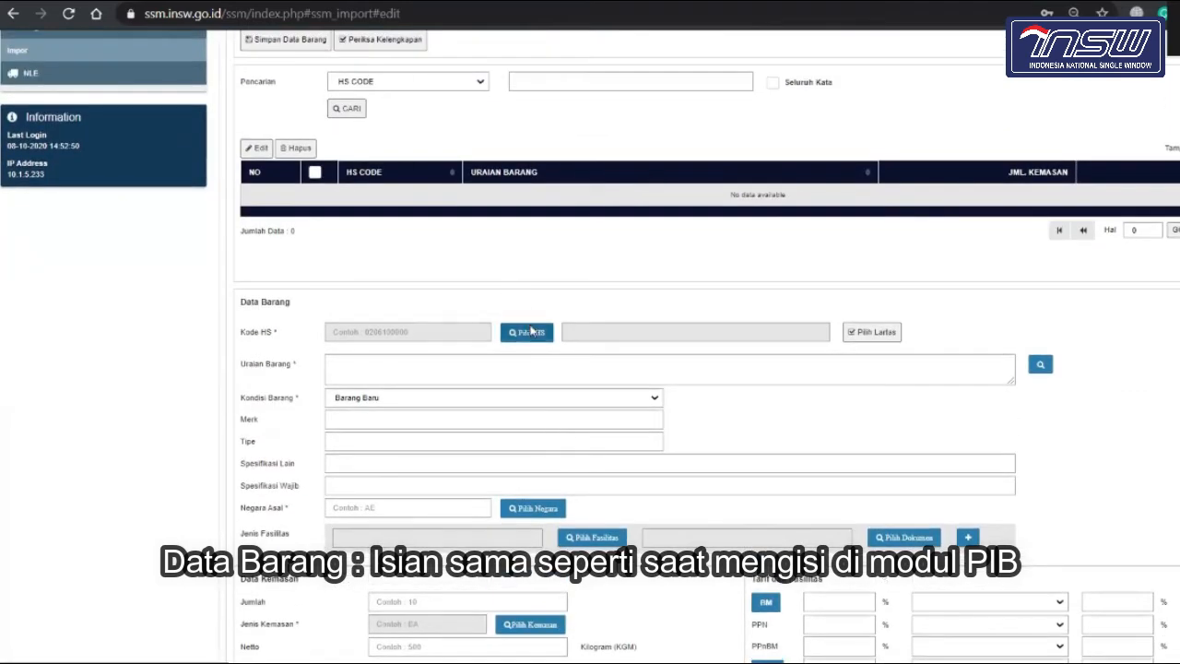
{"action": "left_click", "coordinate": [531, 332]}
{"action": "left_click", "coordinate": [510, 107]}
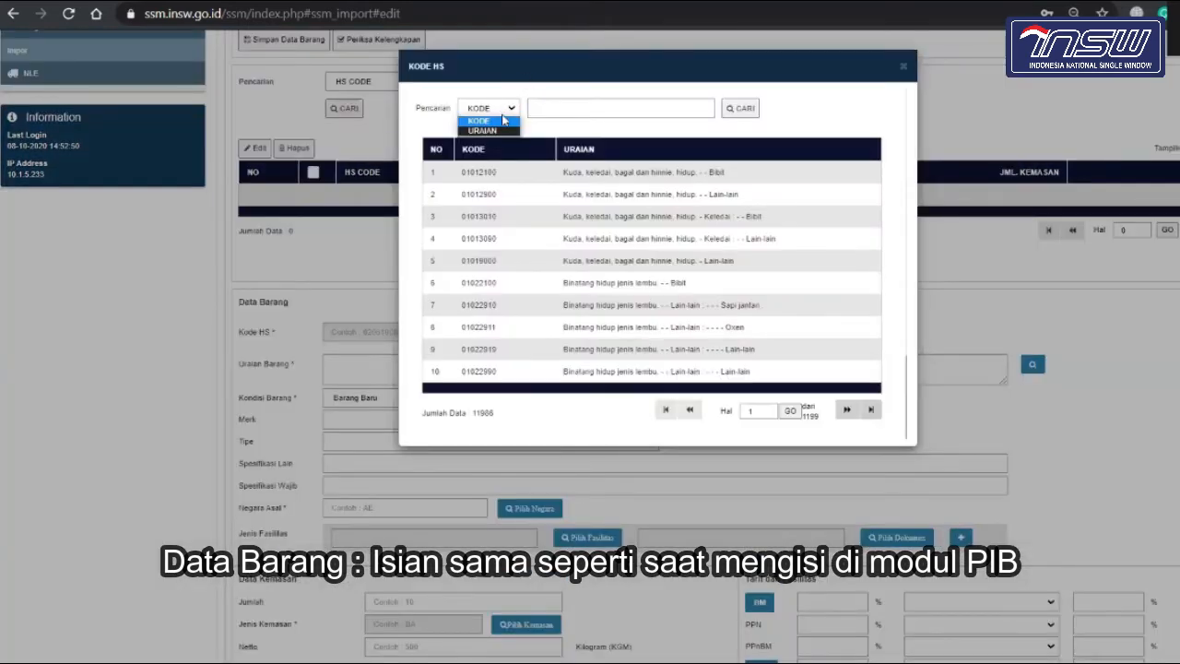
{"action": "left_click", "coordinate": [506, 131]}
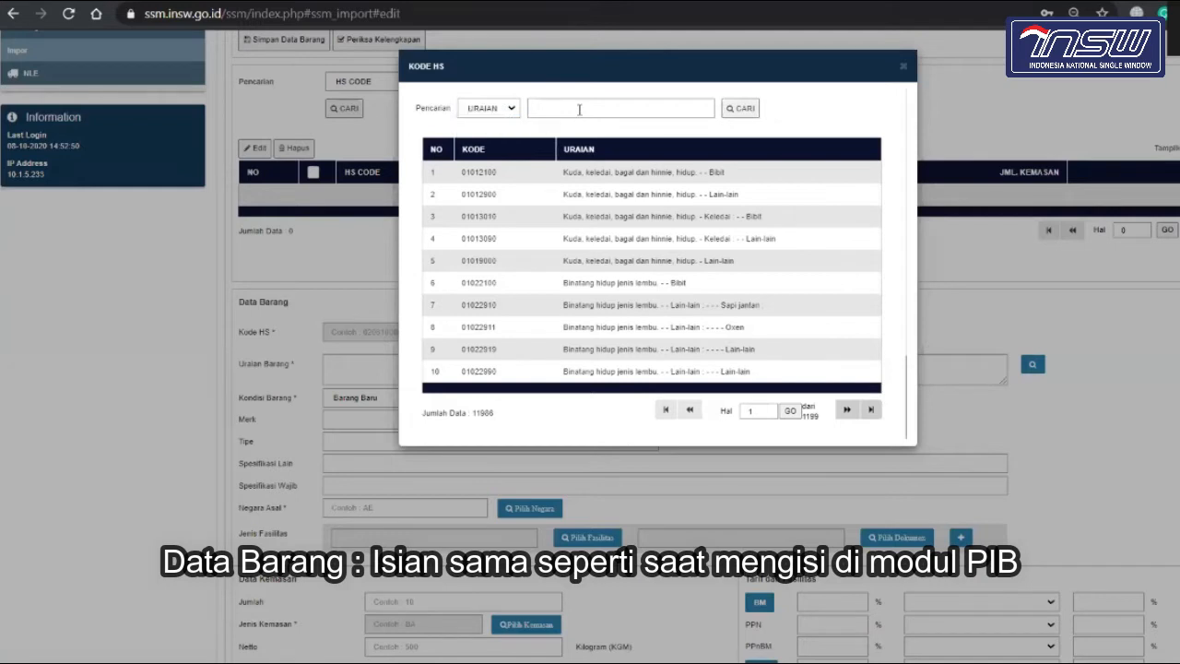
{"action": "left_click", "coordinate": [578, 108]}
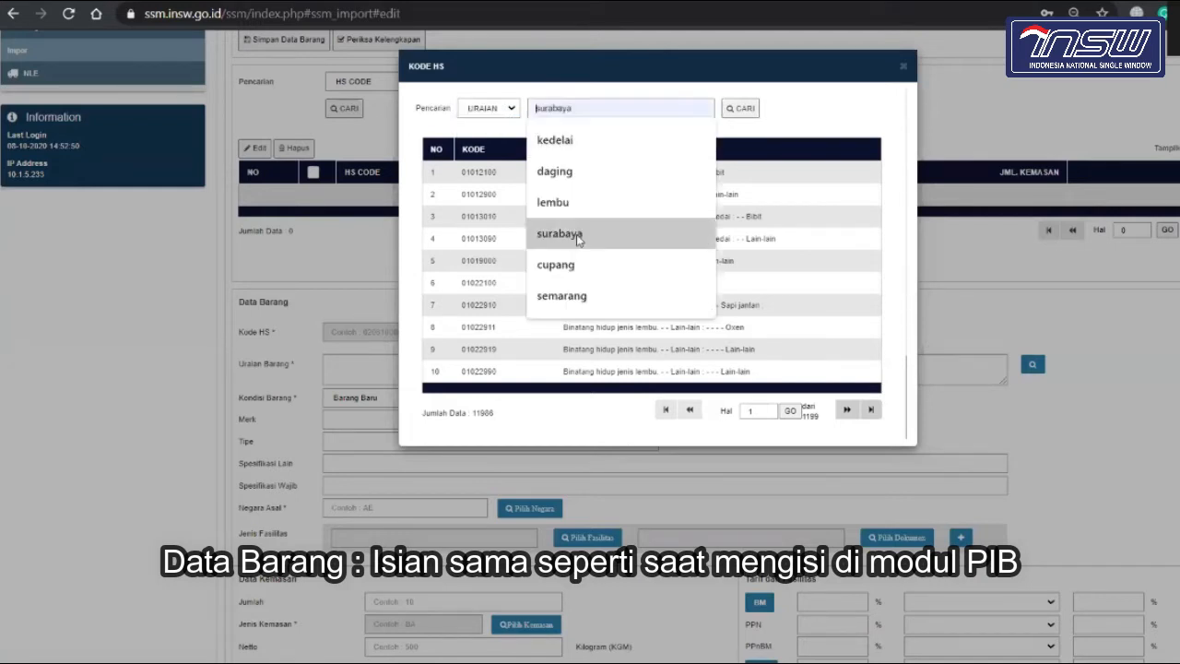
{"action": "left_click", "coordinate": [585, 265]}
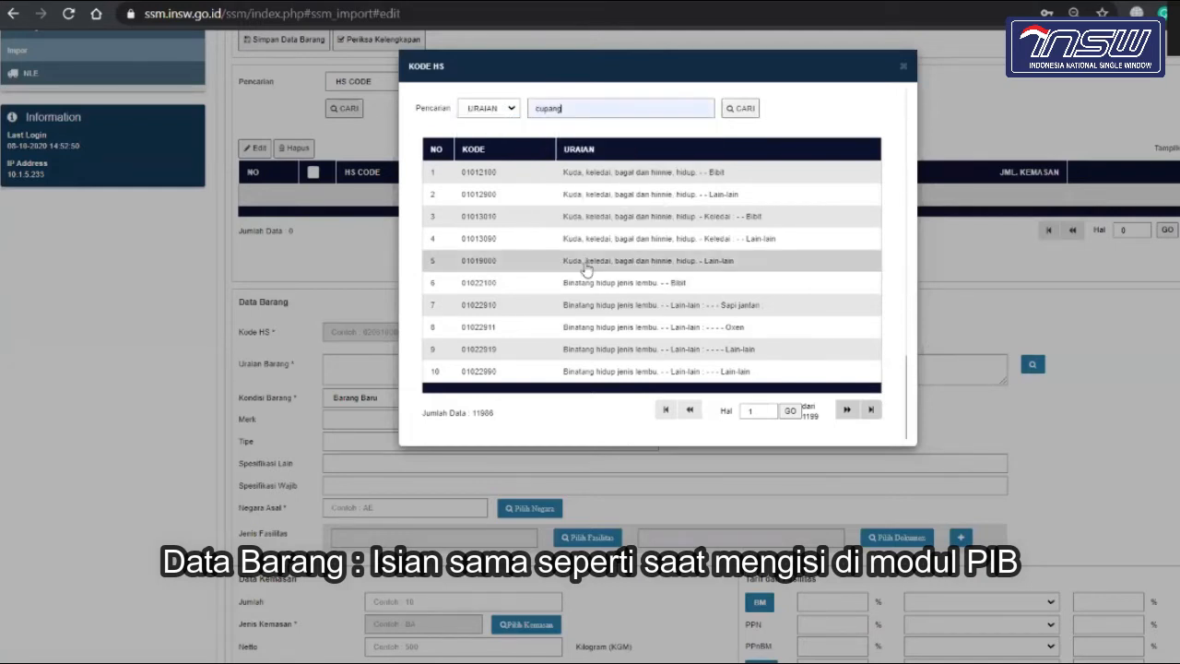
{"action": "left_click", "coordinate": [743, 108]}
{"action": "left_click", "coordinate": [657, 173]}
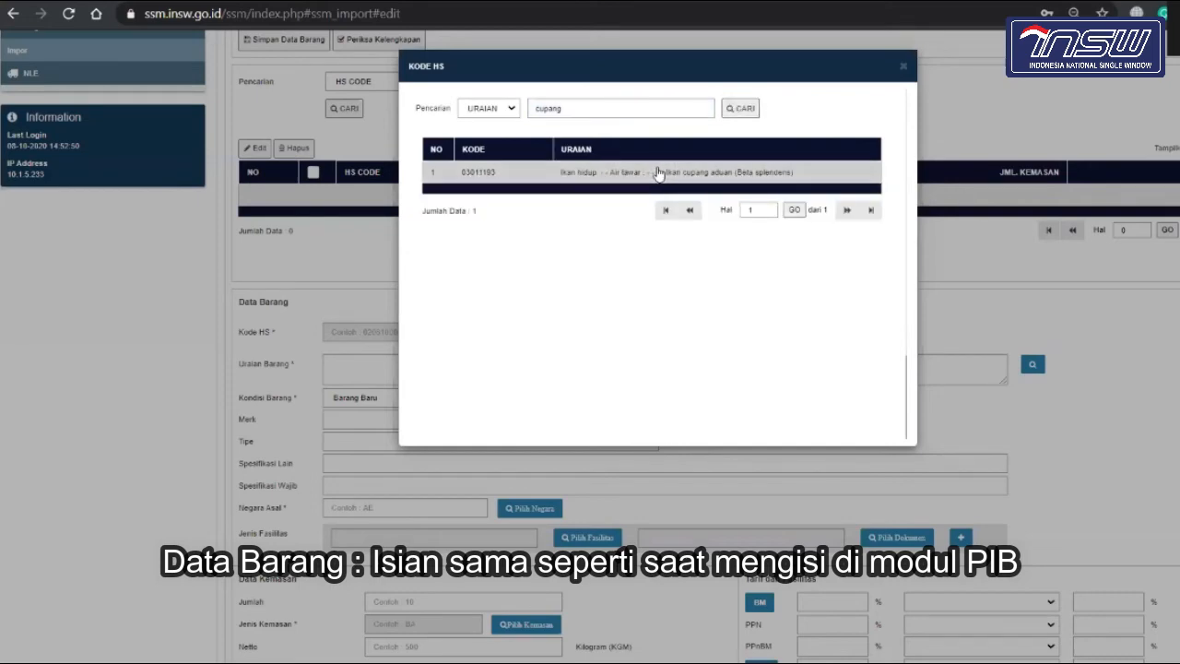
- Set the border restriction action for BKIPM to Single Submission and close the Lartas validation
{"action": "left_click", "coordinate": [937, 227]}
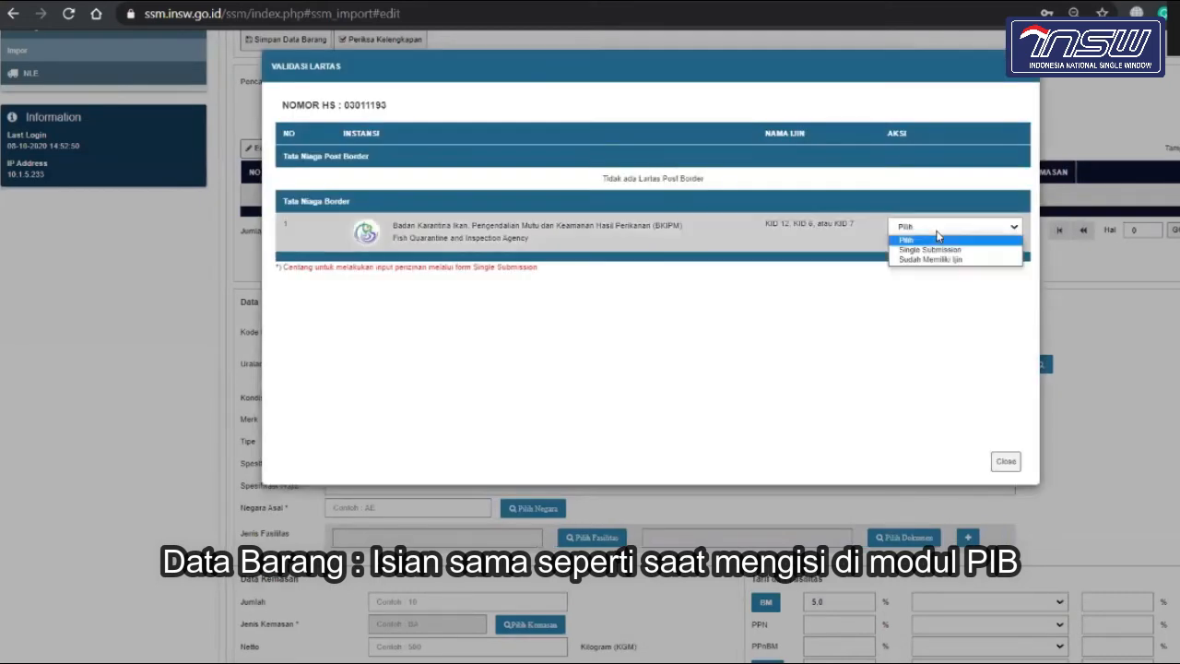
{"action": "left_click", "coordinate": [940, 251]}
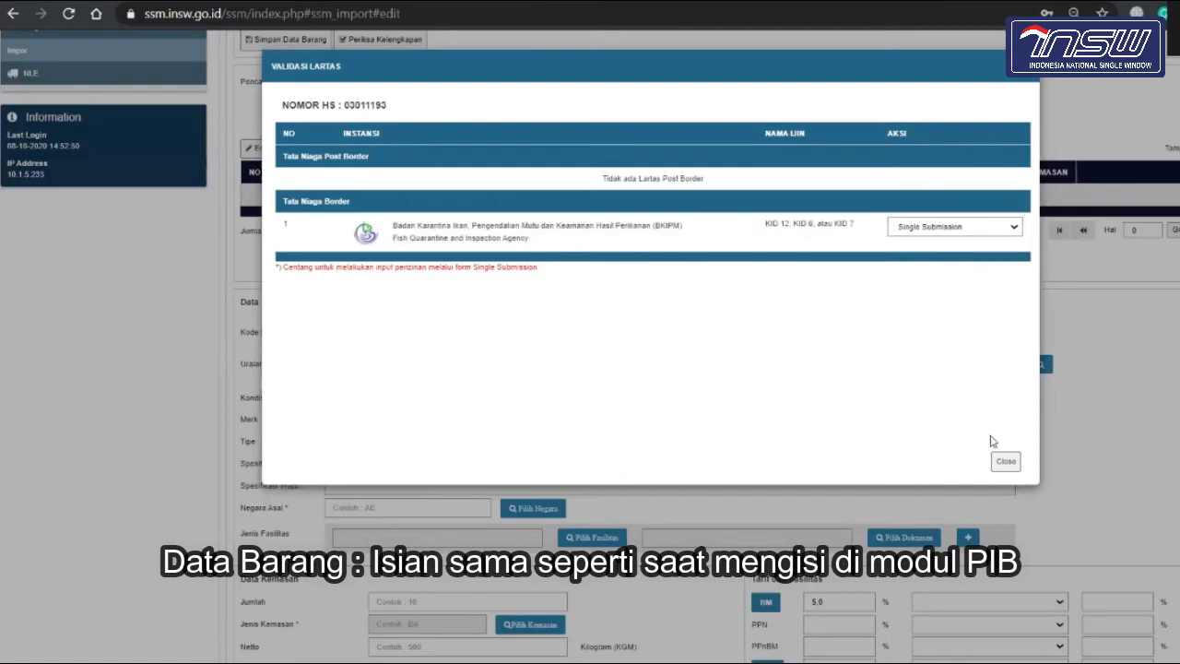
{"action": "left_click", "coordinate": [1005, 461]}
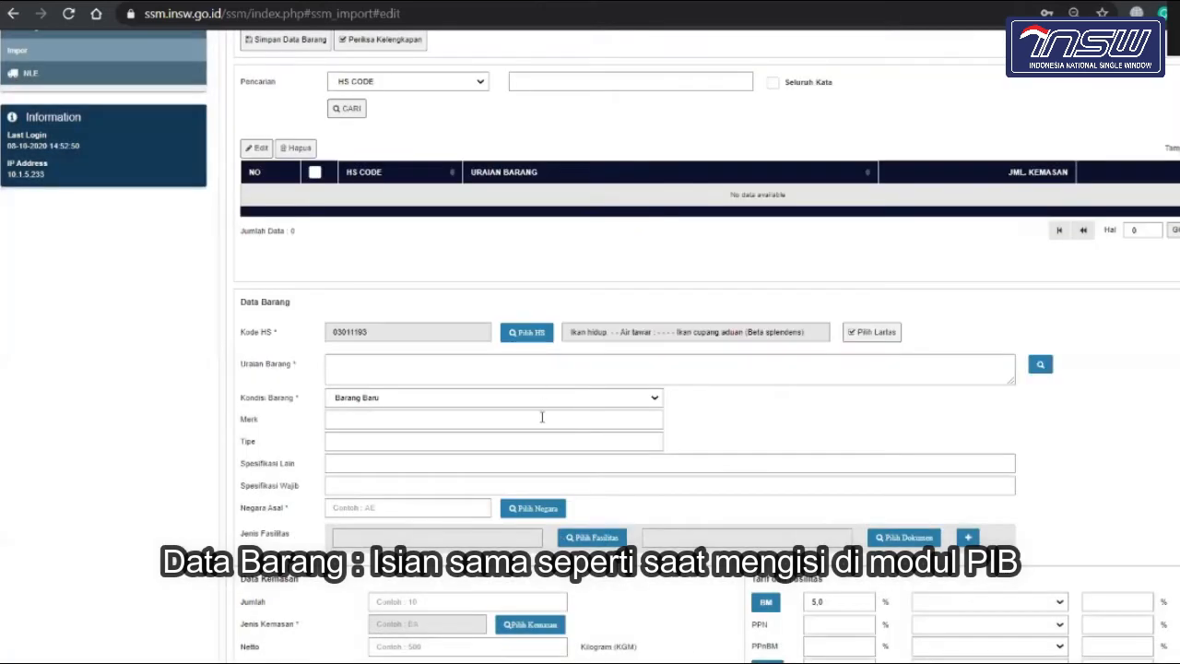
- View the facility list and the supporting document list for Jenis Fasilitas, closing each without choosing an entry
{"action": "scroll", "coordinate": [542, 419], "scroll_direction": "down", "scroll_amount": 3}
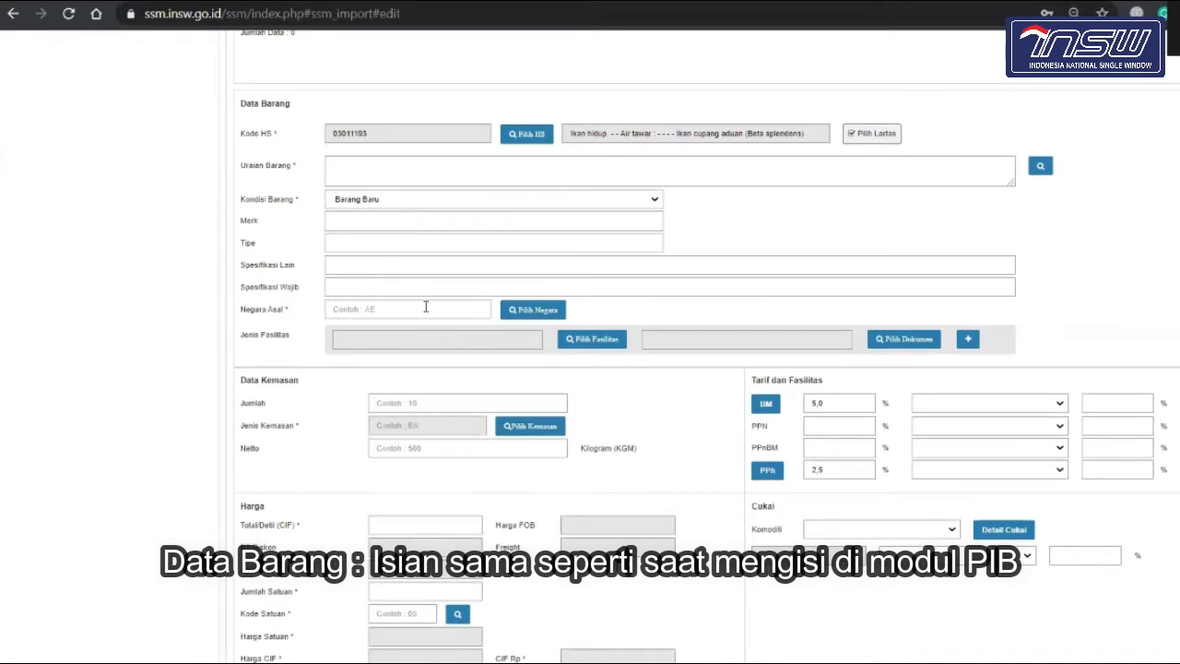
{"action": "scroll", "coordinate": [488, 397], "scroll_direction": "down", "scroll_amount": 1}
{"action": "left_click", "coordinate": [595, 242]}
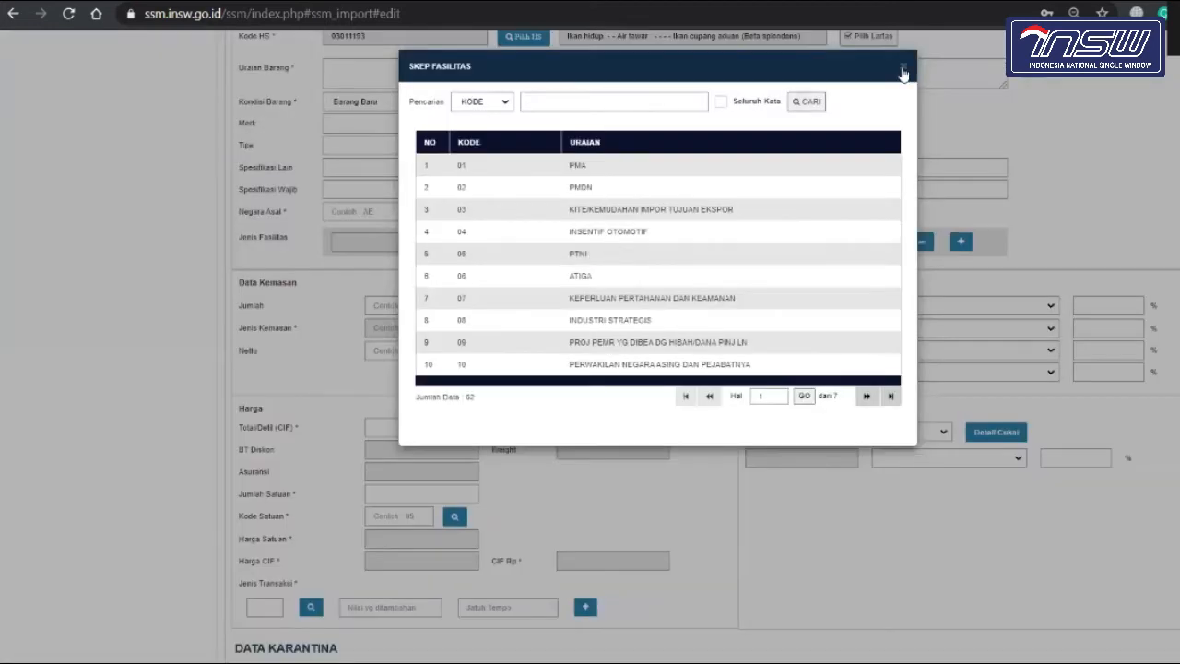
{"action": "left_click", "coordinate": [902, 68]}
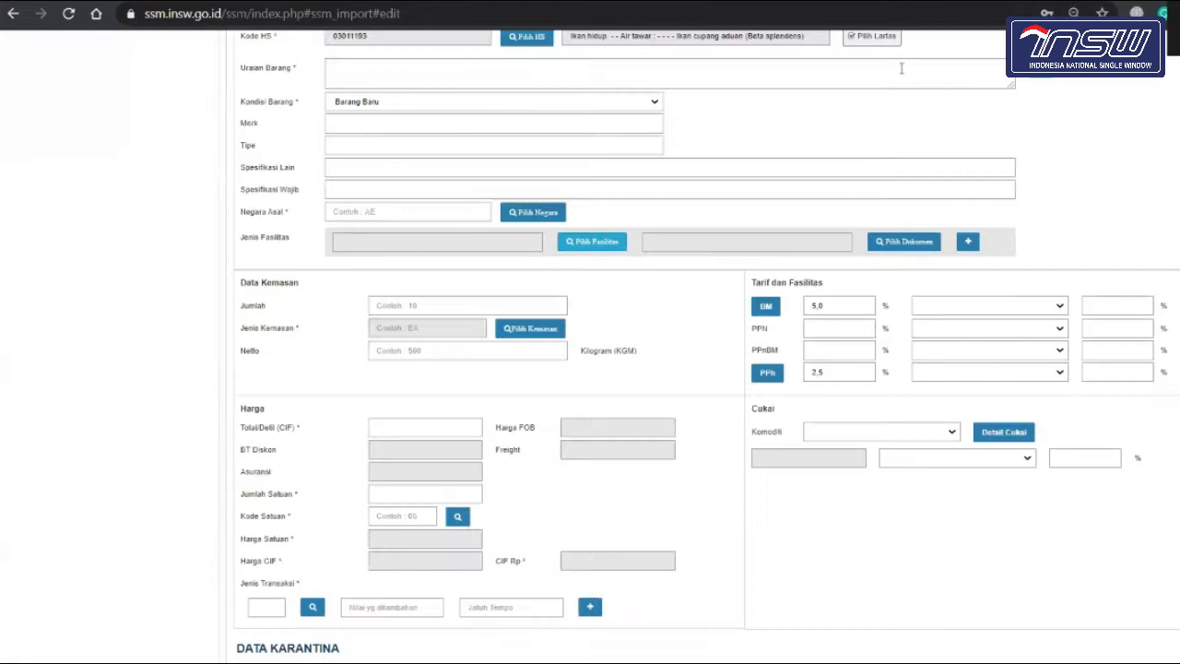
{"action": "left_click", "coordinate": [885, 241]}
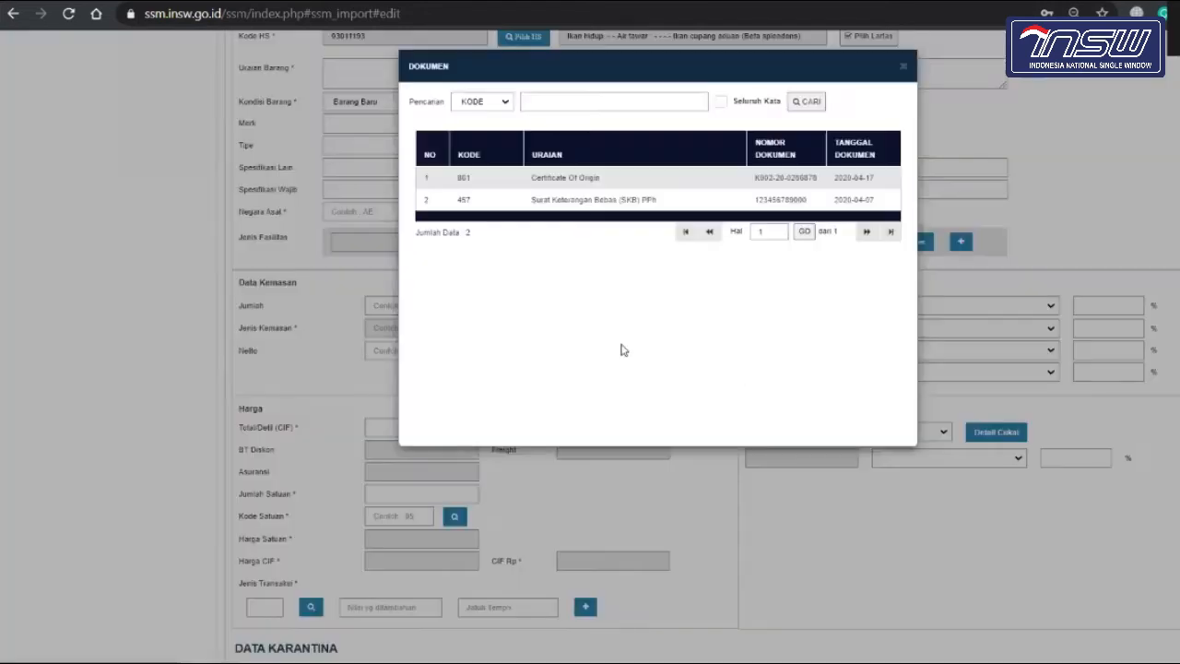
{"action": "left_click", "coordinate": [905, 66]}
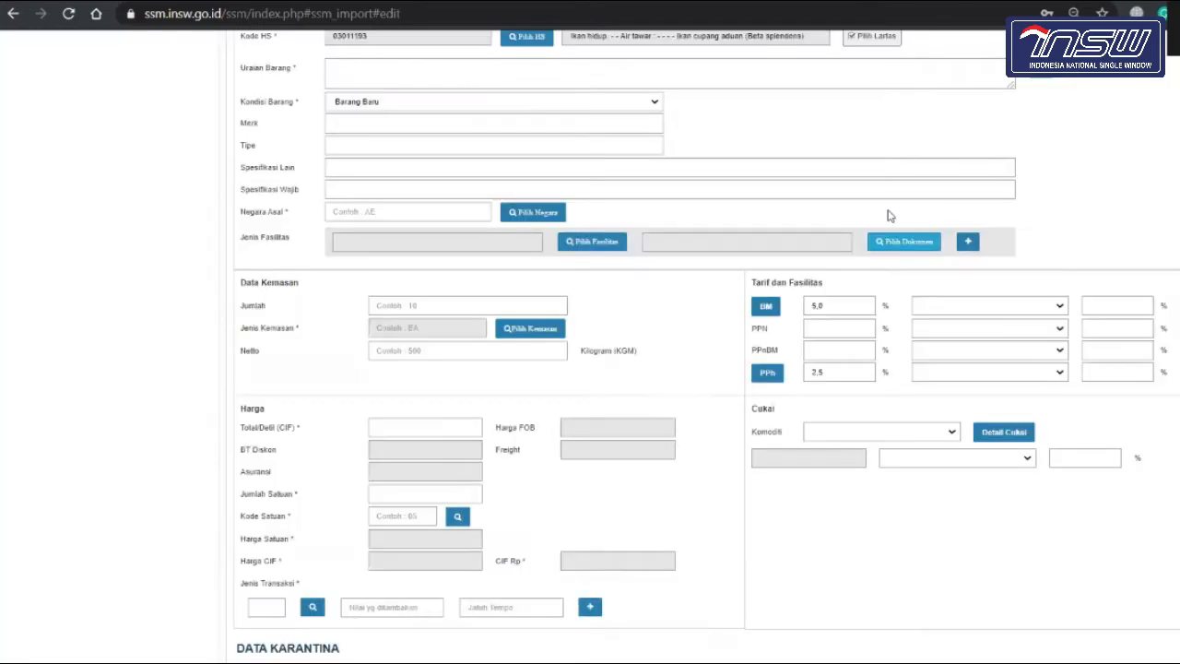
- Examine the goods form's description, packaging, tariff, price and excise fields and the start of the Data Karantina section
{"action": "scroll", "coordinate": [888, 215], "scroll_direction": "up", "scroll_amount": 2}
{"action": "scroll", "coordinate": [888, 216], "scroll_direction": "up", "scroll_amount": 1}
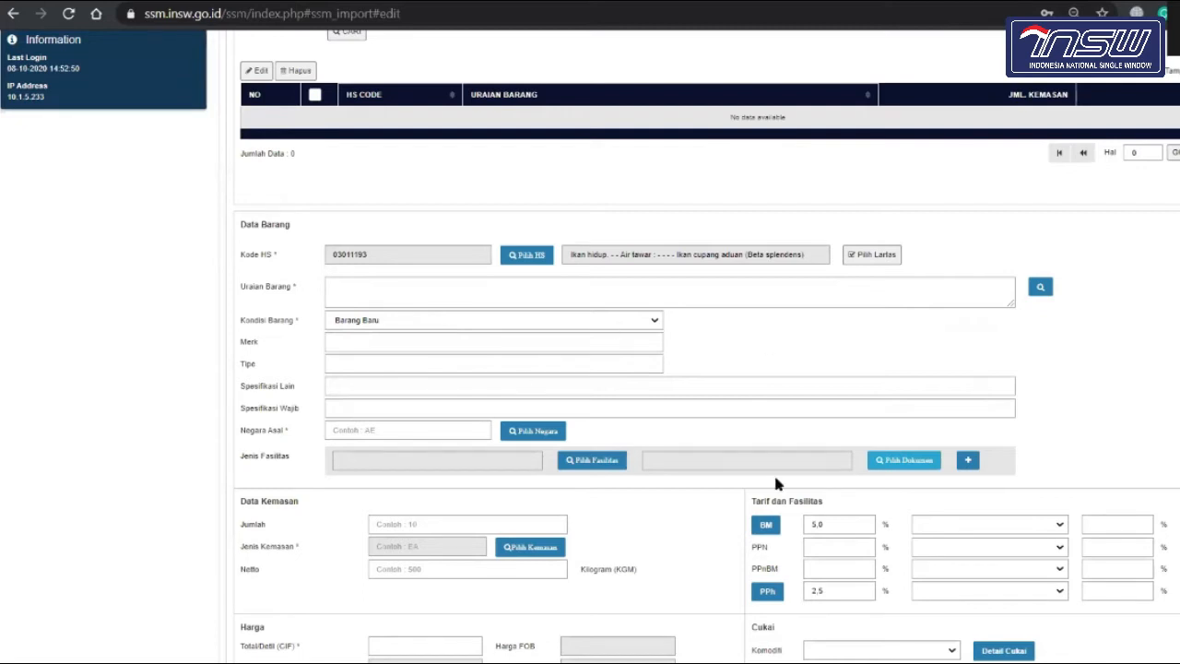
{"action": "scroll", "coordinate": [779, 484], "scroll_direction": "down", "scroll_amount": 3}
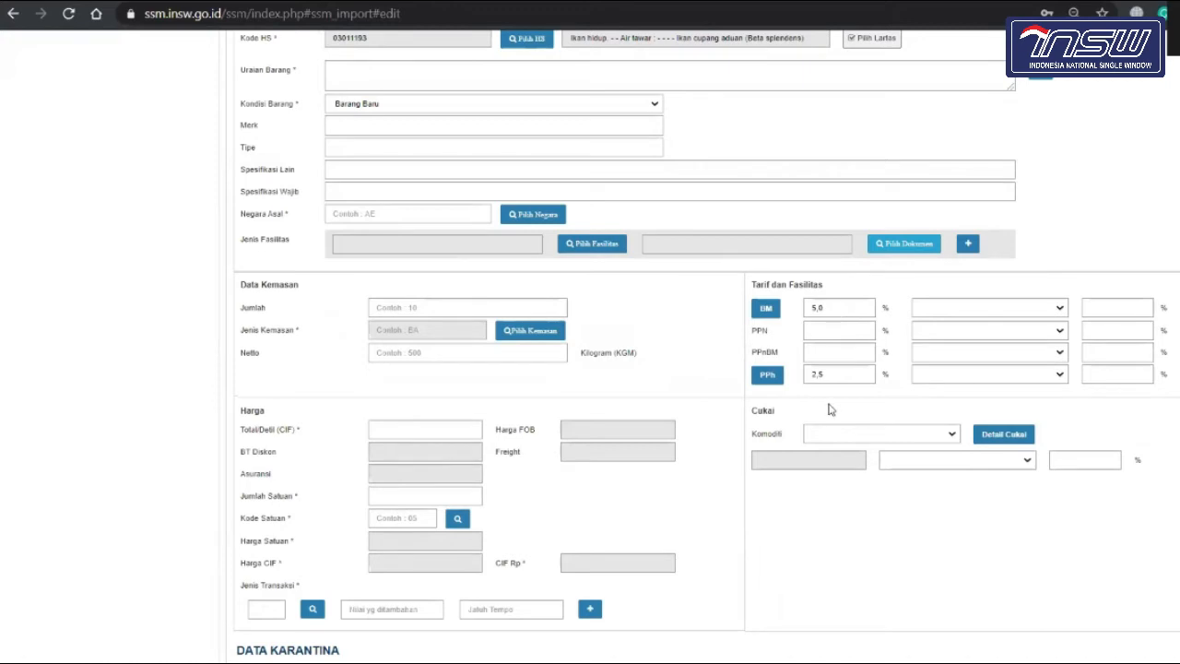
{"action": "scroll", "coordinate": [829, 408], "scroll_direction": "up", "scroll_amount": 1}
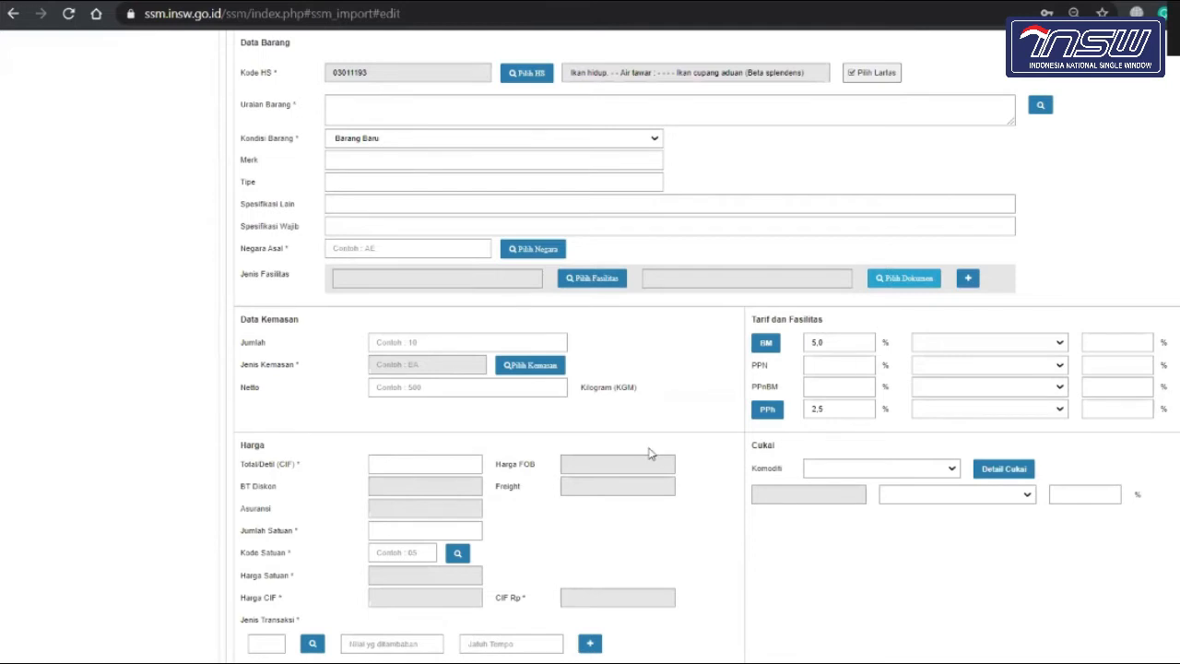
{"action": "scroll", "coordinate": [652, 453], "scroll_direction": "down", "scroll_amount": 1}
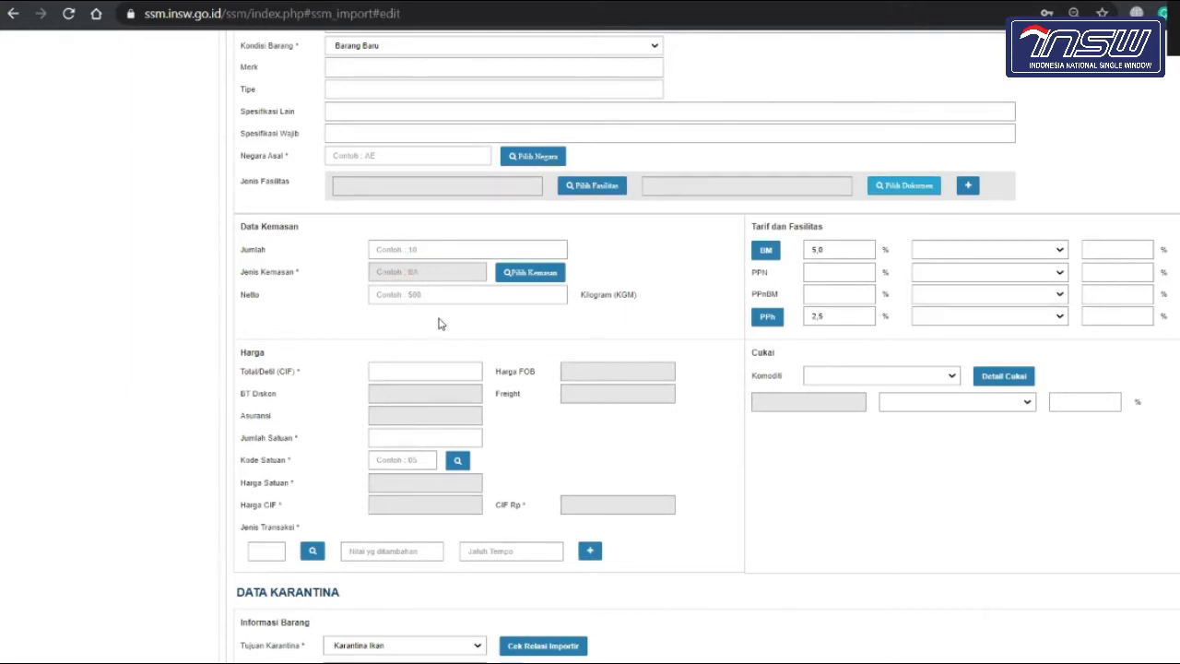
{"action": "scroll", "coordinate": [419, 312], "scroll_direction": "down", "scroll_amount": 1}
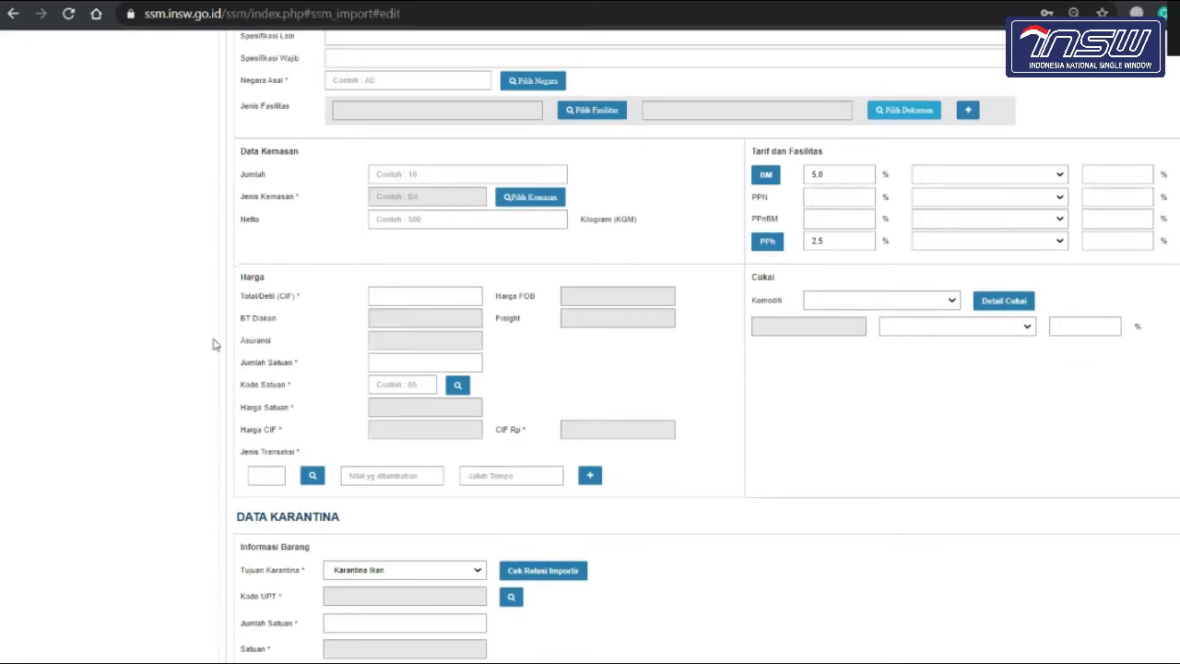
{"action": "scroll", "coordinate": [291, 319], "scroll_direction": "up", "scroll_amount": 8}
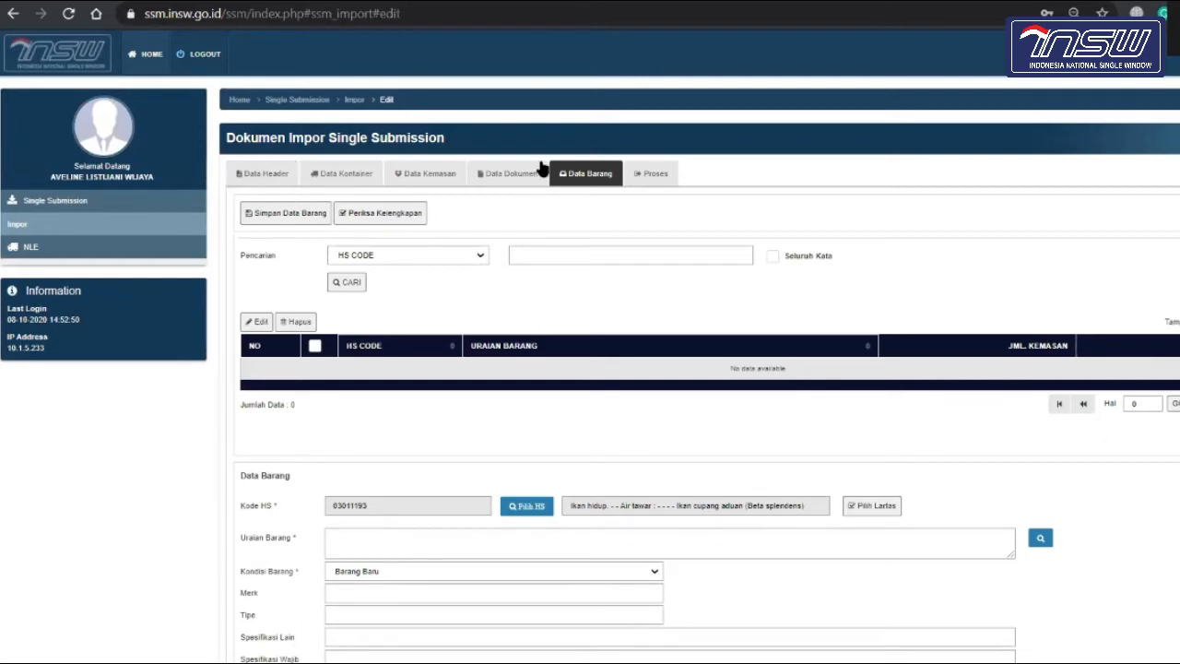
{"action": "scroll", "coordinate": [556, 296], "scroll_direction": "down", "scroll_amount": 7}
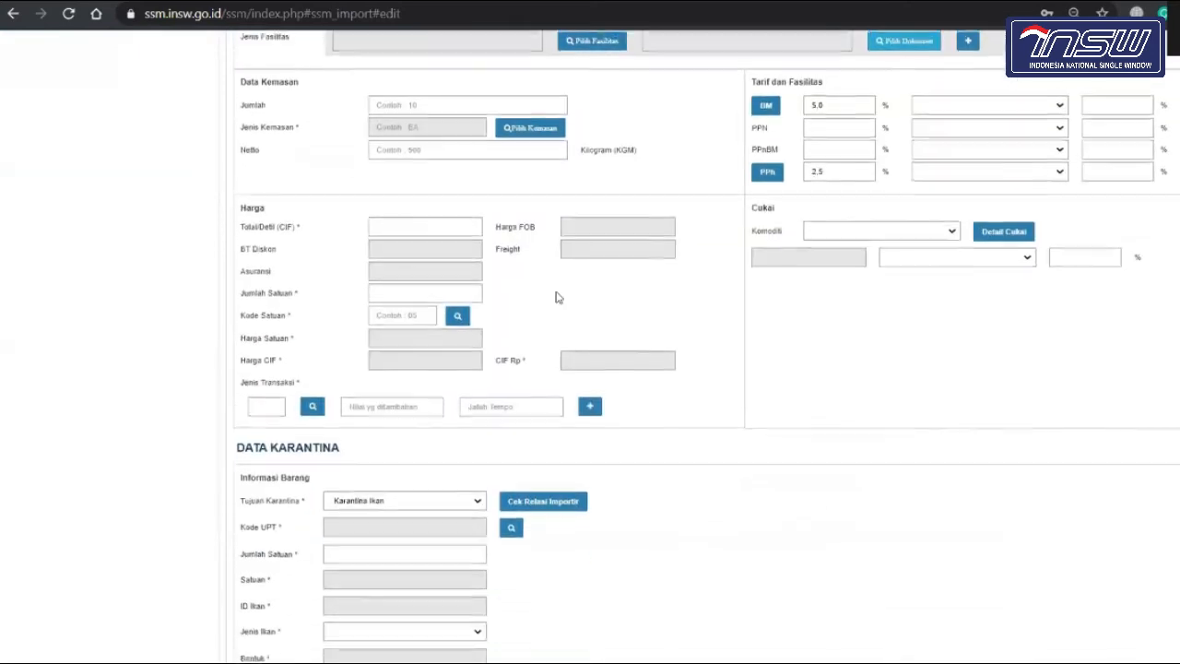
{"action": "scroll", "coordinate": [556, 296], "scroll_direction": "up", "scroll_amount": 1}
{"action": "scroll", "coordinate": [556, 297], "scroll_direction": "up", "scroll_amount": 5}
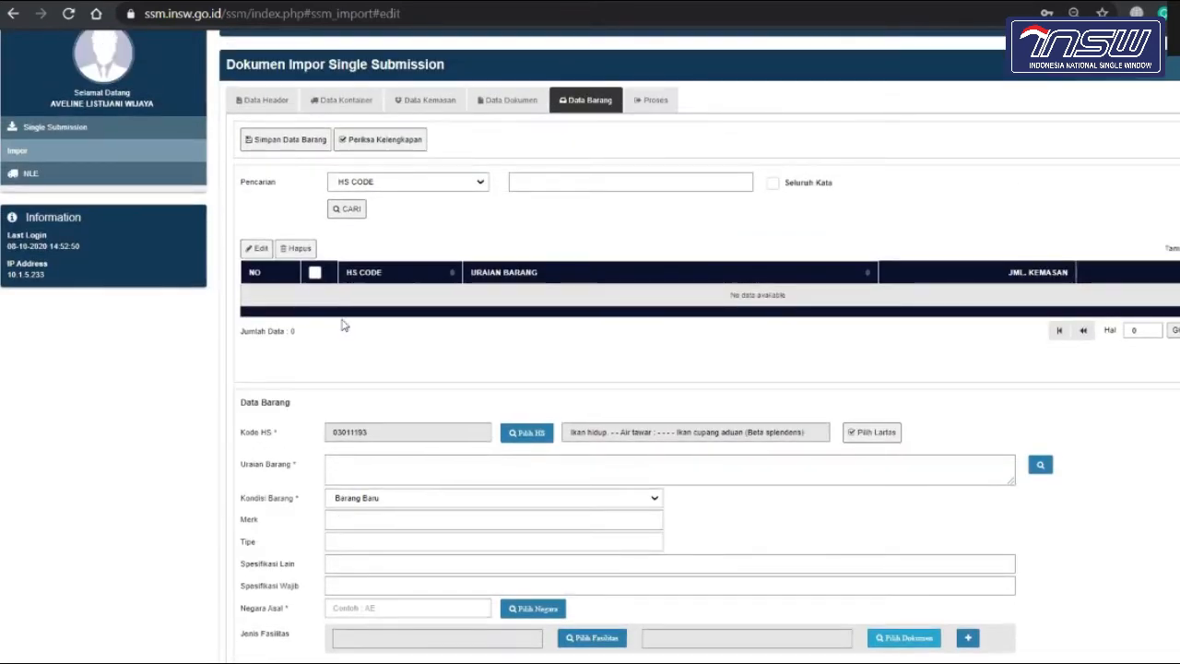
{"action": "scroll", "coordinate": [424, 463], "scroll_direction": "down", "scroll_amount": 3}
{"action": "scroll", "coordinate": [424, 464], "scroll_direction": "down", "scroll_amount": 5}
{"action": "scroll", "coordinate": [421, 455], "scroll_direction": "up", "scroll_amount": 1}
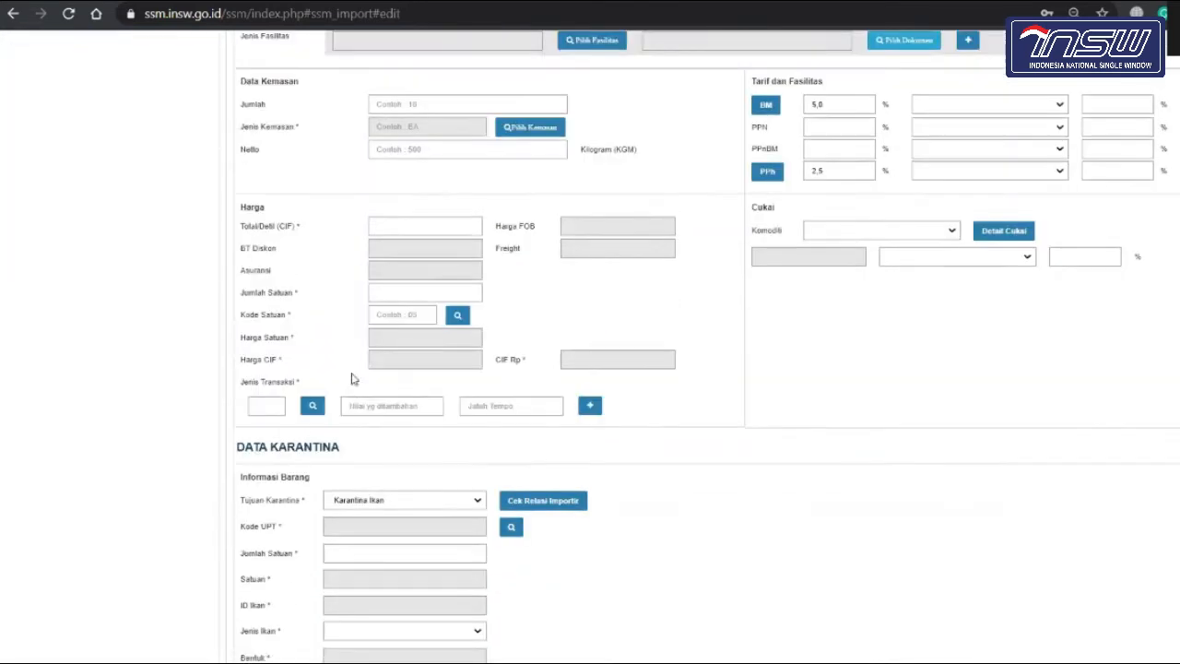
{"action": "left_click", "coordinate": [418, 241]}
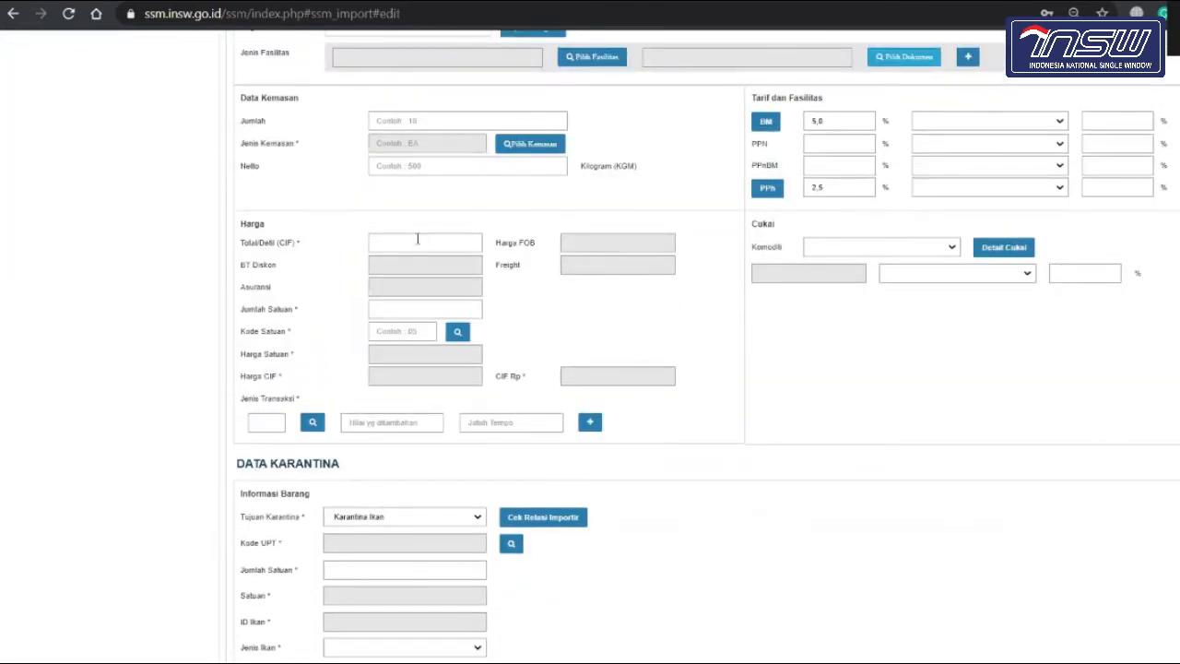
{"action": "left_click", "coordinate": [201, 384]}
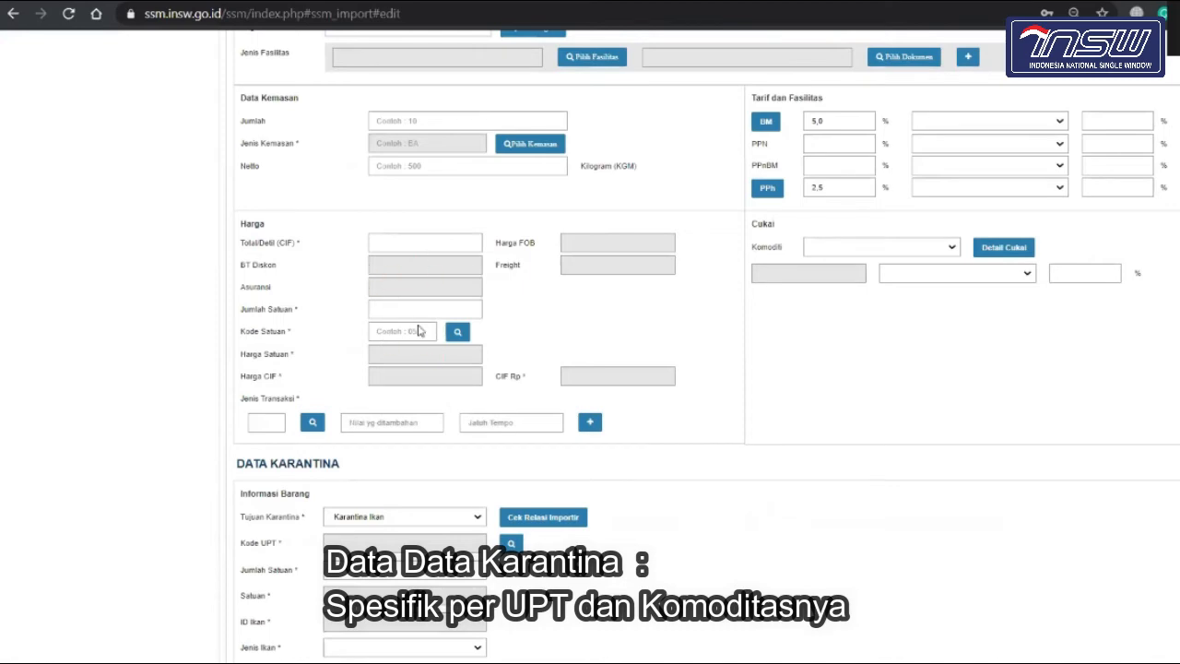
{"action": "scroll", "coordinate": [544, 295], "scroll_direction": "up", "scroll_amount": 10}
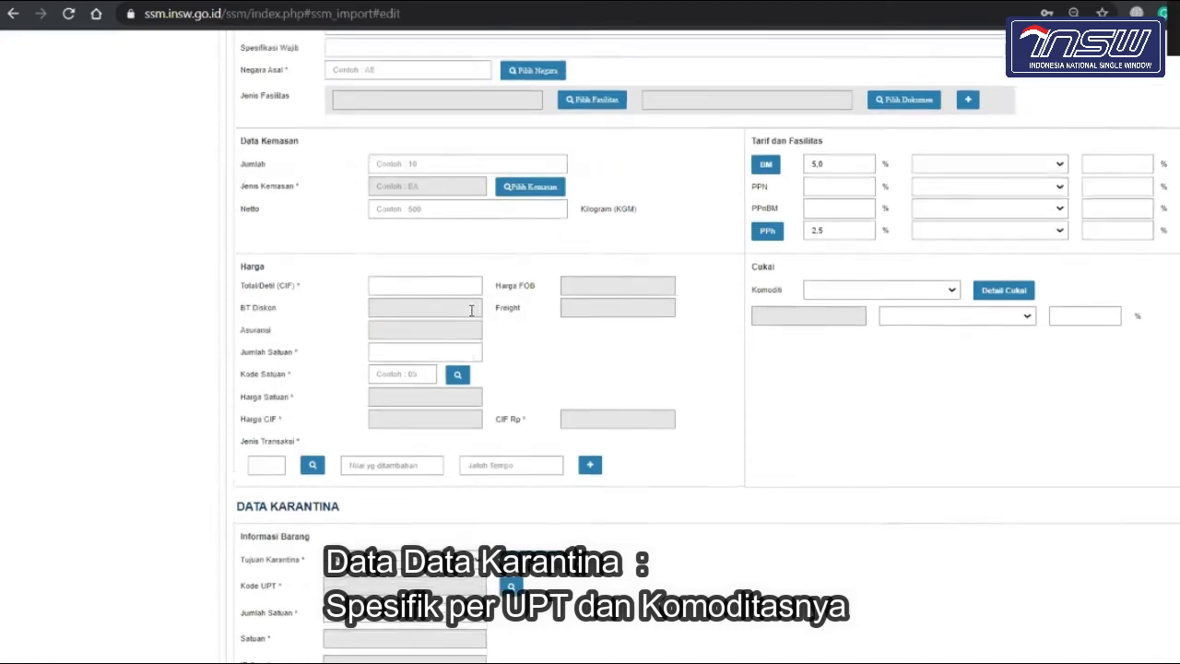
- Examine the goods form's Harga fields and the Data Karantina goods information fields down to Data Pungutan
{"action": "scroll", "coordinate": [411, 450], "scroll_direction": "down", "scroll_amount": 10}
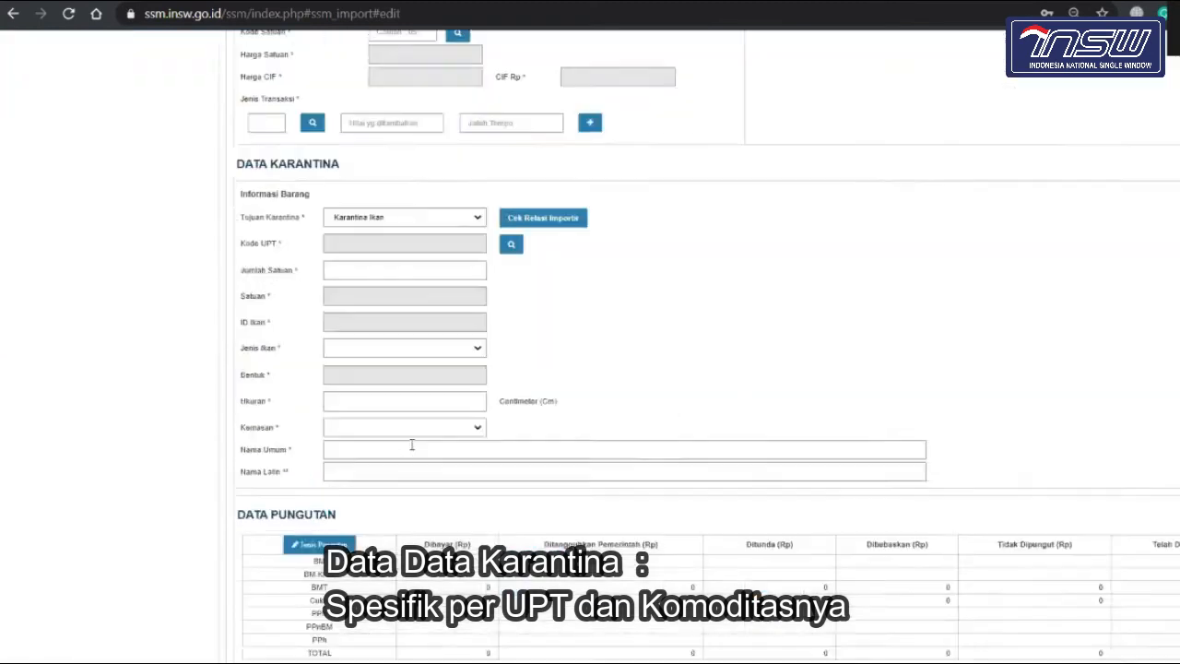
{"action": "scroll", "coordinate": [411, 450], "scroll_direction": "up", "scroll_amount": 1}
{"action": "scroll", "coordinate": [411, 450], "scroll_direction": "up", "scroll_amount": 3}
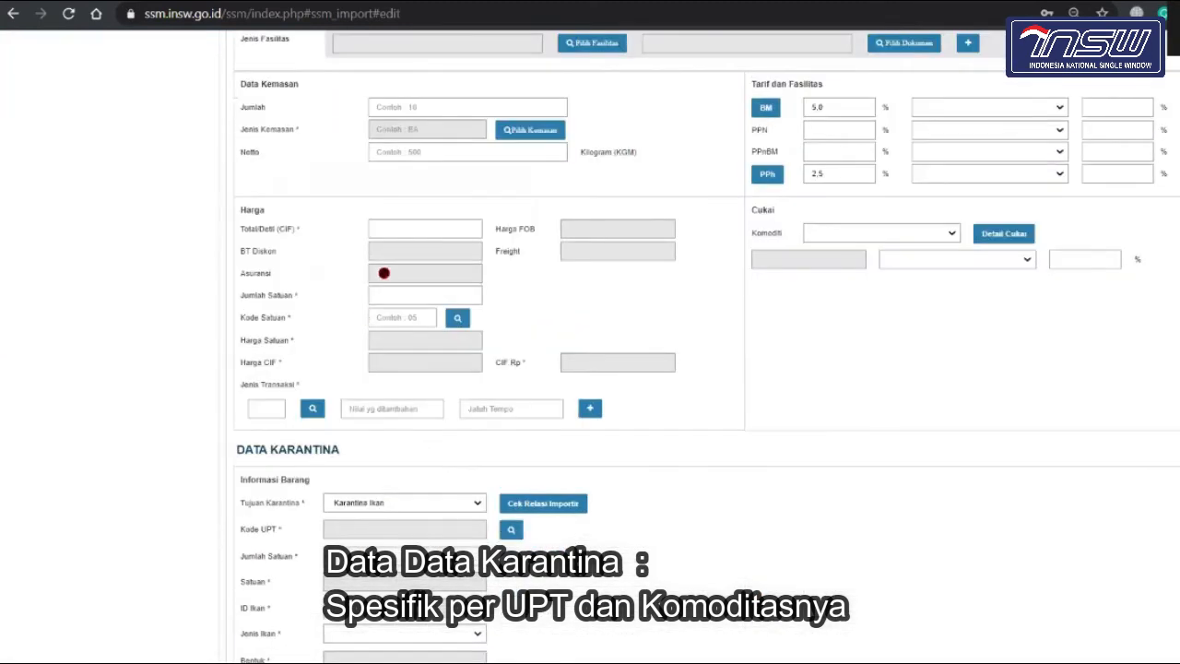
{"action": "scroll", "coordinate": [553, 387], "scroll_direction": "down", "scroll_amount": 4}
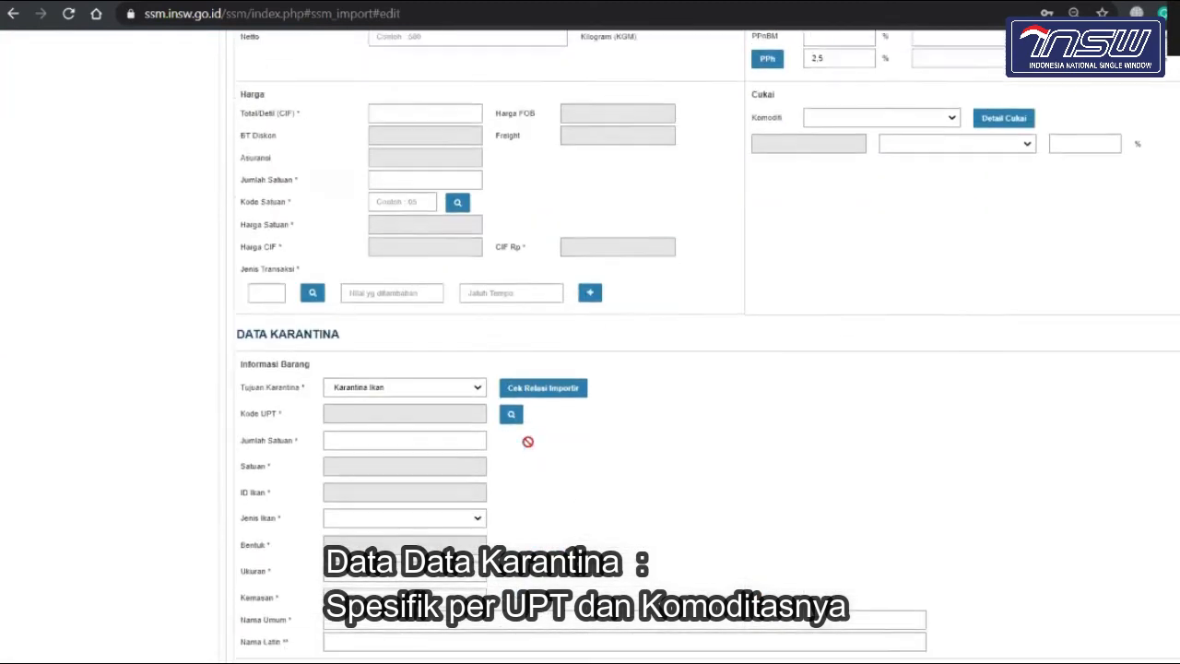
{"action": "scroll", "coordinate": [264, 632], "scroll_direction": "up", "scroll_amount": 4}
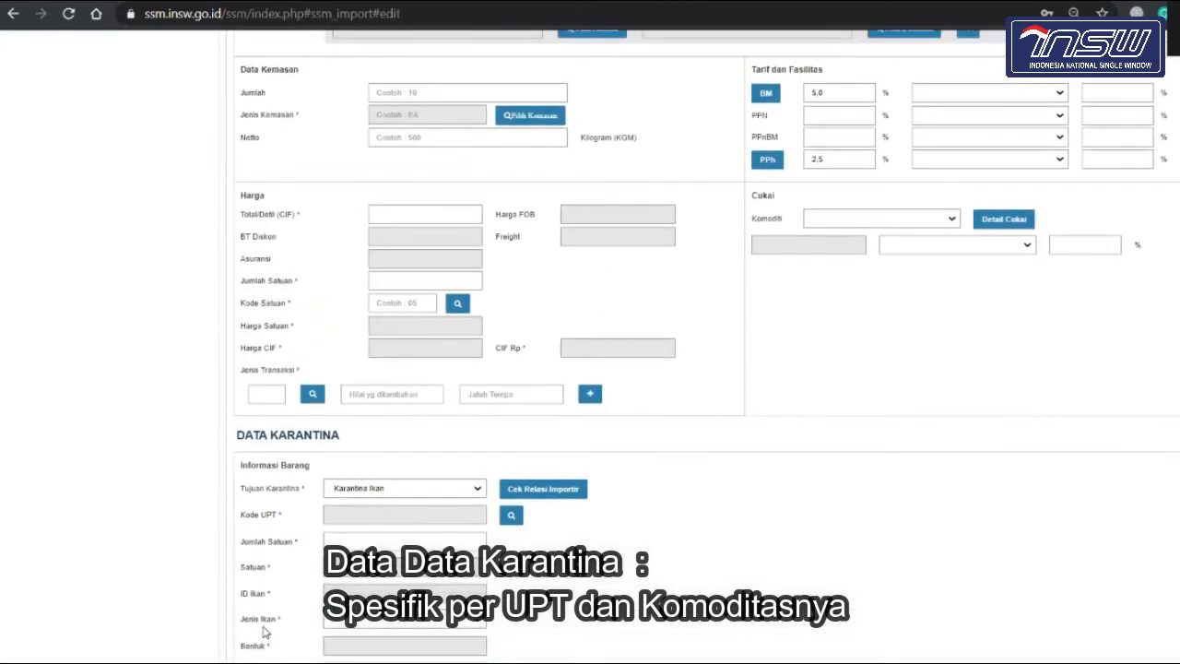
{"action": "scroll", "coordinate": [263, 632], "scroll_direction": "up", "scroll_amount": 1}
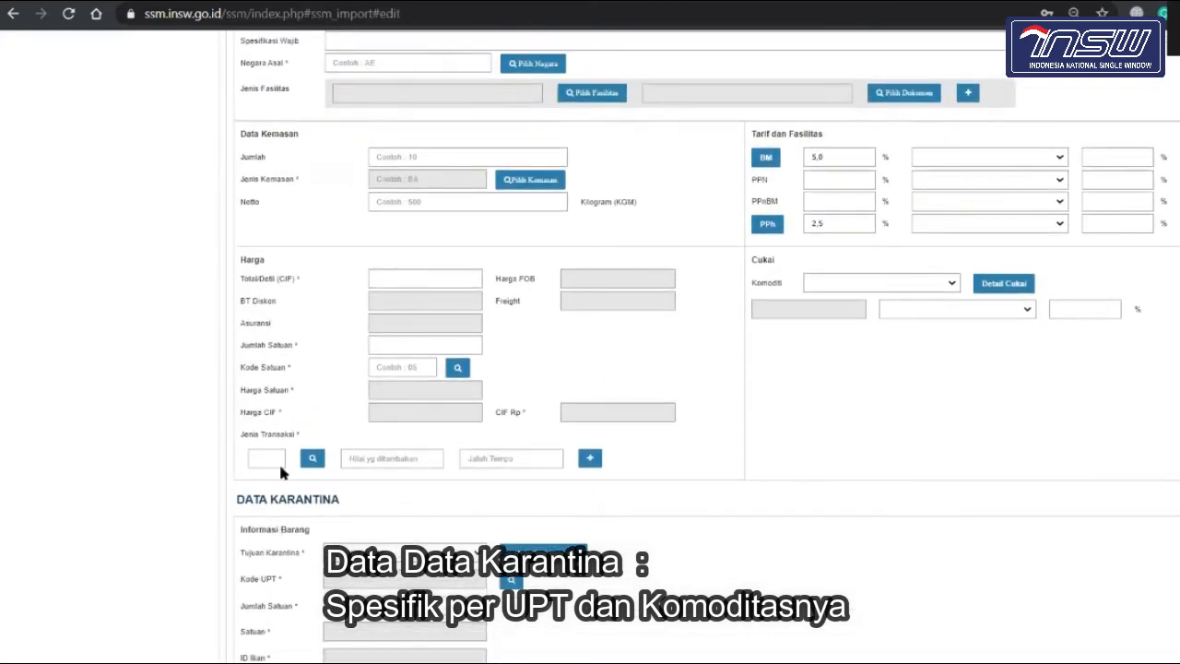
{"action": "scroll", "coordinate": [264, 482], "scroll_direction": "down", "scroll_amount": 2}
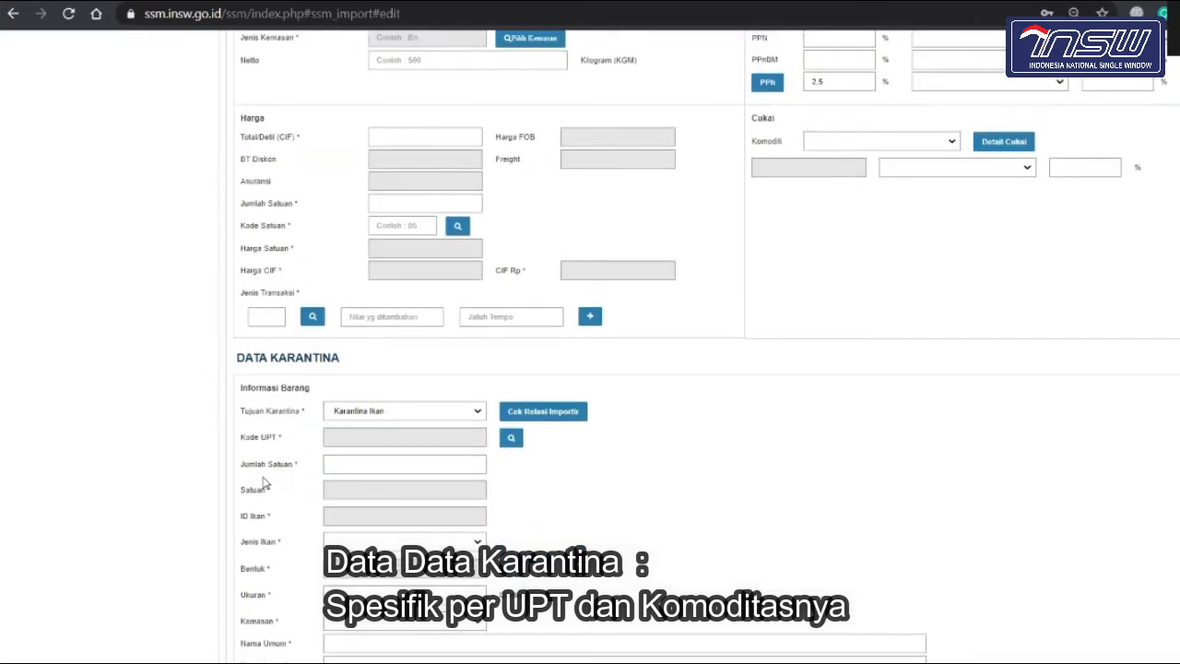
{"action": "scroll", "coordinate": [263, 482], "scroll_direction": "down", "scroll_amount": 2}
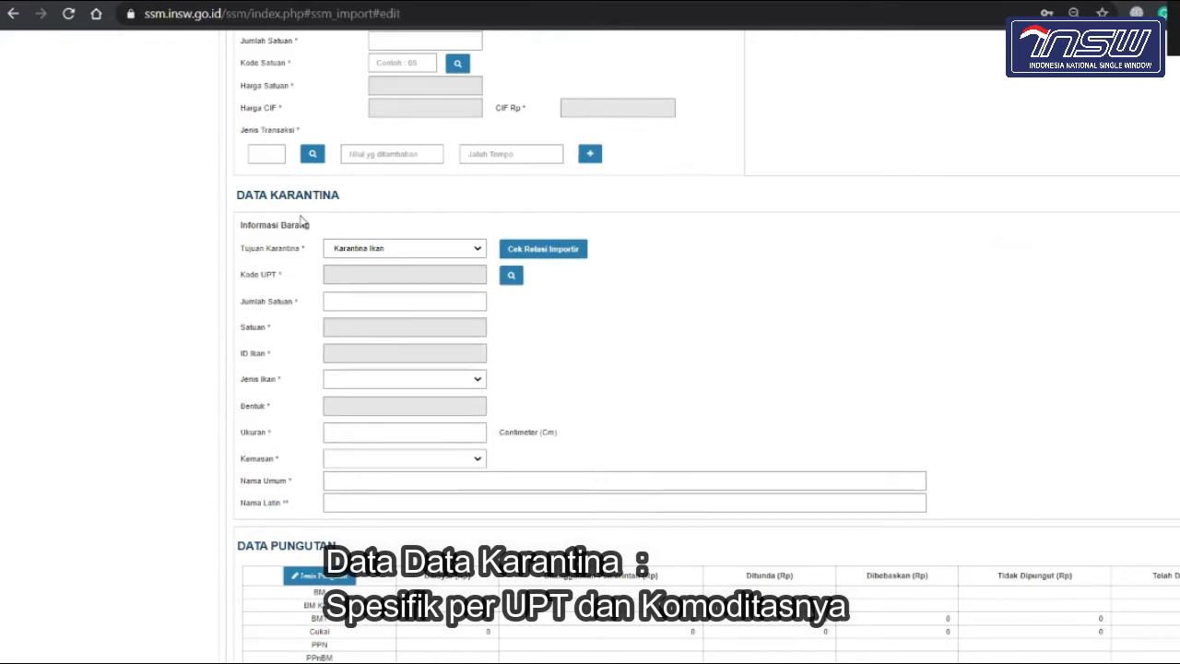
- For Kode UPT in Data Karantina, search the quarantine offices by URAIAN for "surabaya" and select code 16.0
{"action": "scroll", "coordinate": [501, 313], "scroll_direction": "up", "scroll_amount": 2}
{"action": "scroll", "coordinate": [501, 313], "scroll_direction": "down", "scroll_amount": 1}
{"action": "left_click", "coordinate": [509, 327]}
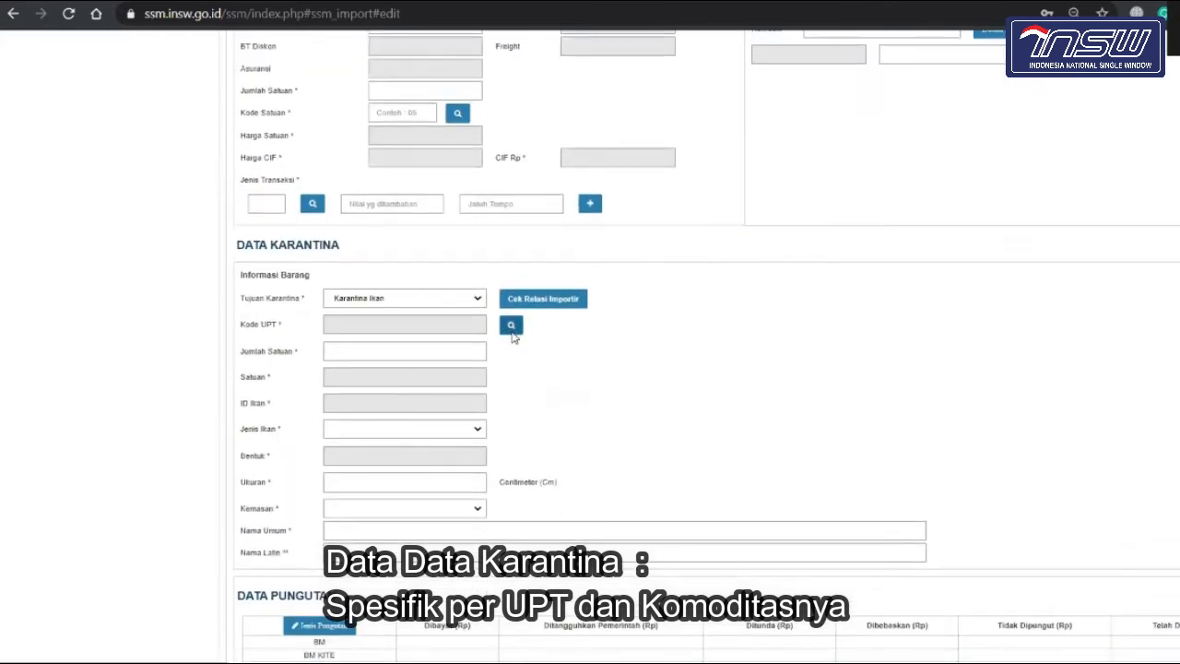
{"action": "left_click", "coordinate": [505, 101]}
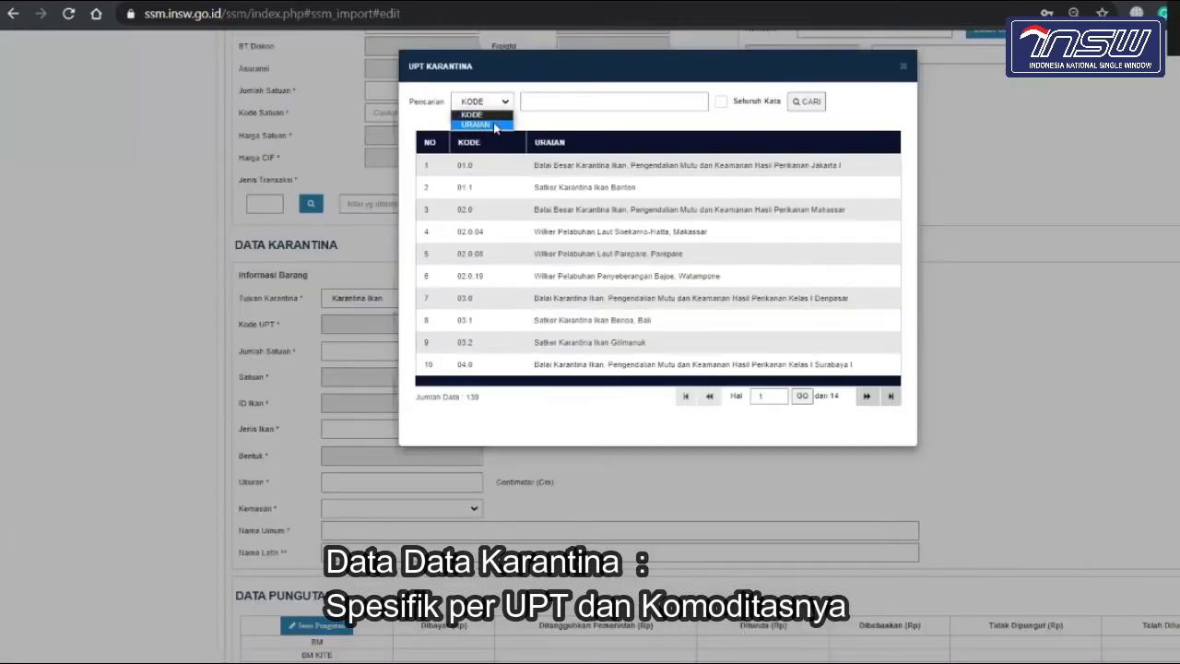
{"action": "left_click", "coordinate": [472, 127]}
{"action": "left_click", "coordinate": [551, 100]}
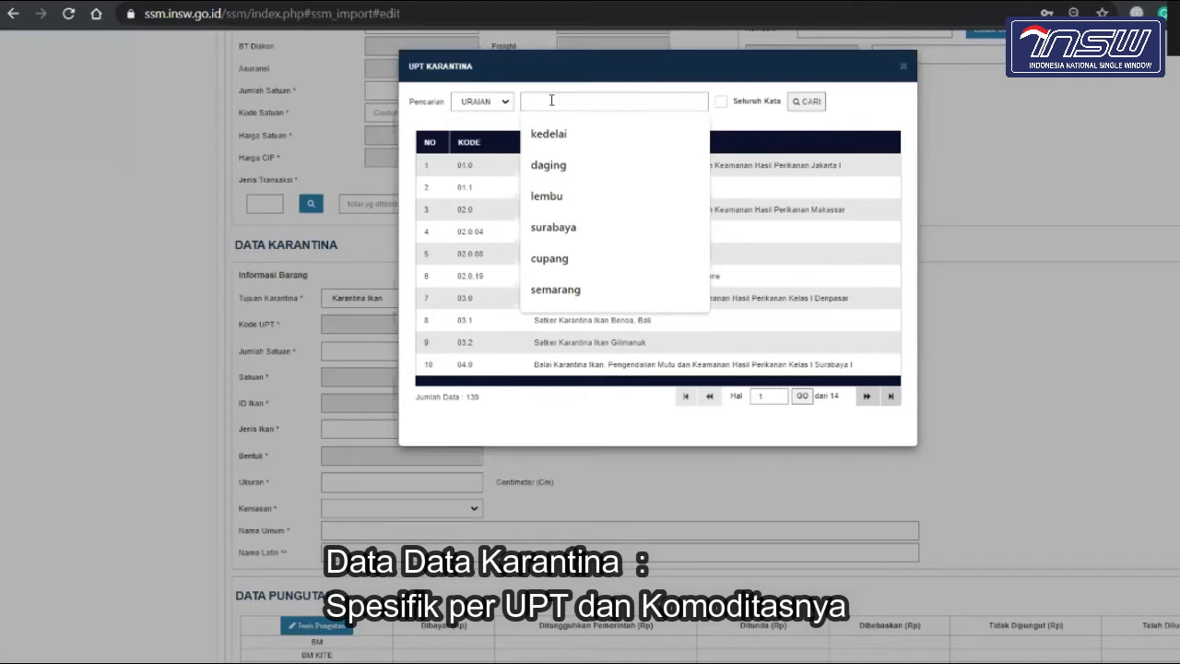
{"action": "left_click", "coordinate": [553, 227]}
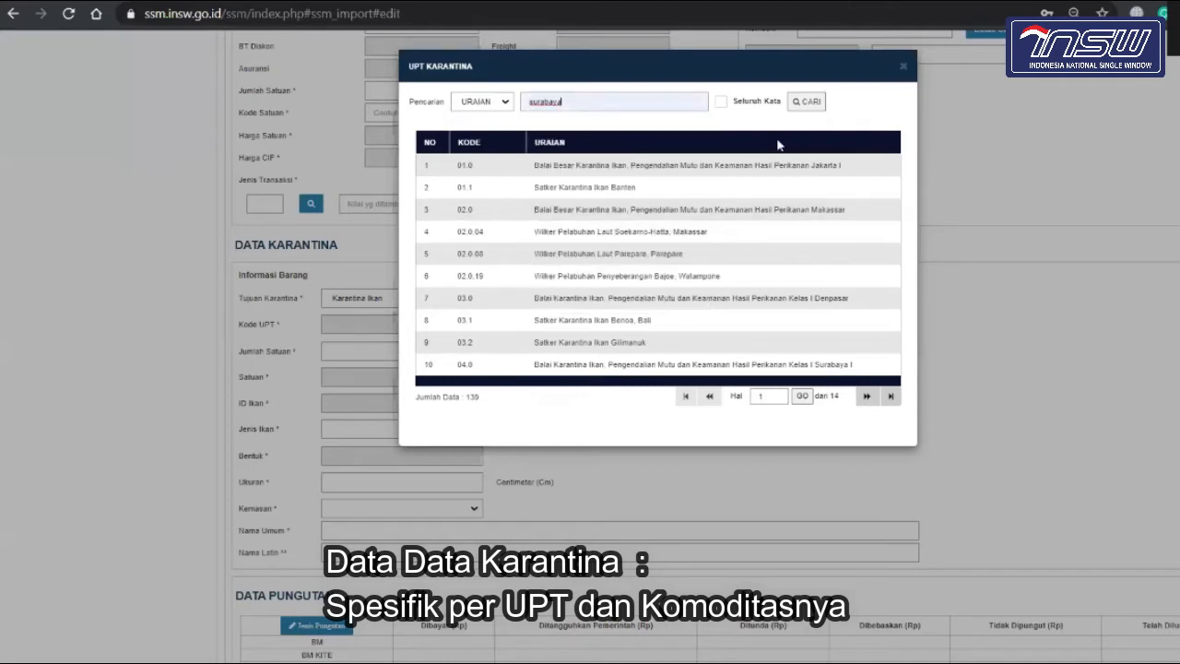
{"action": "left_click", "coordinate": [809, 101]}
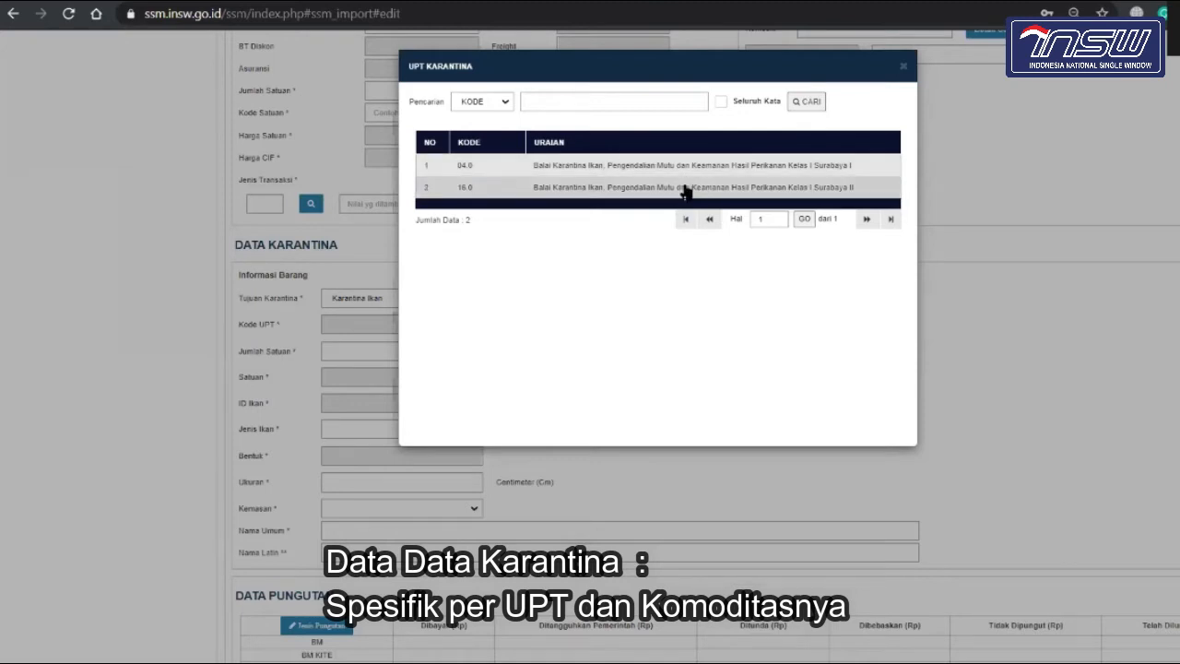
{"action": "left_click", "coordinate": [684, 188]}
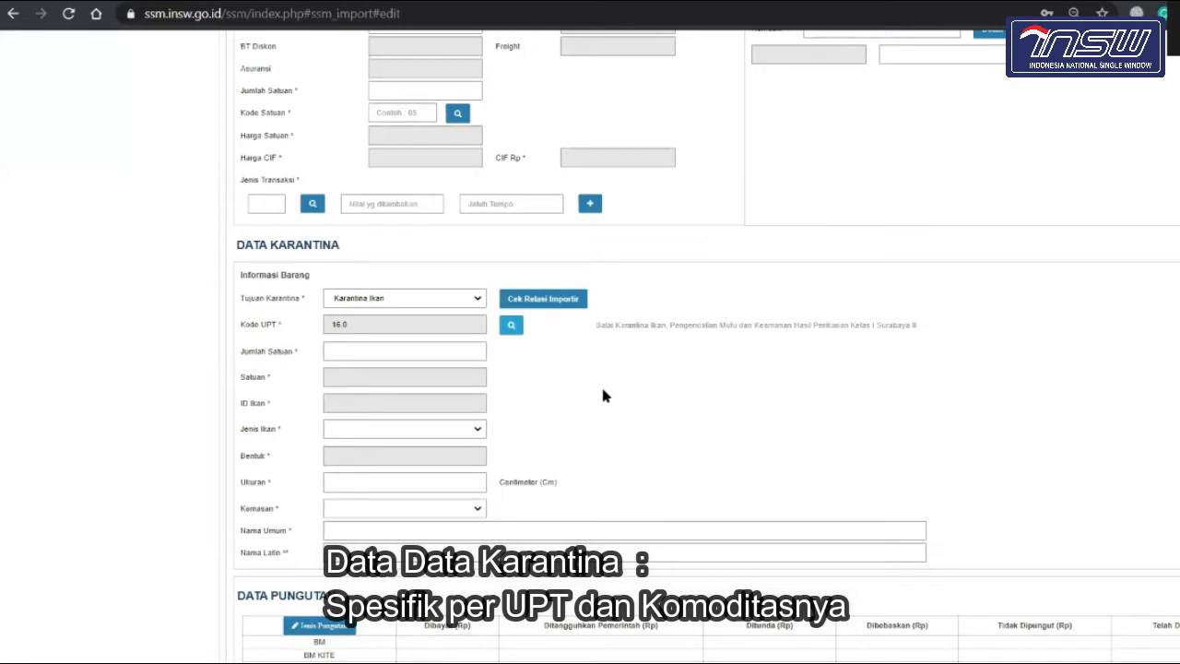
- Set Jenis Ikan in Data Karantina to Hidup
{"action": "scroll", "coordinate": [604, 396], "scroll_direction": "up", "scroll_amount": 2}
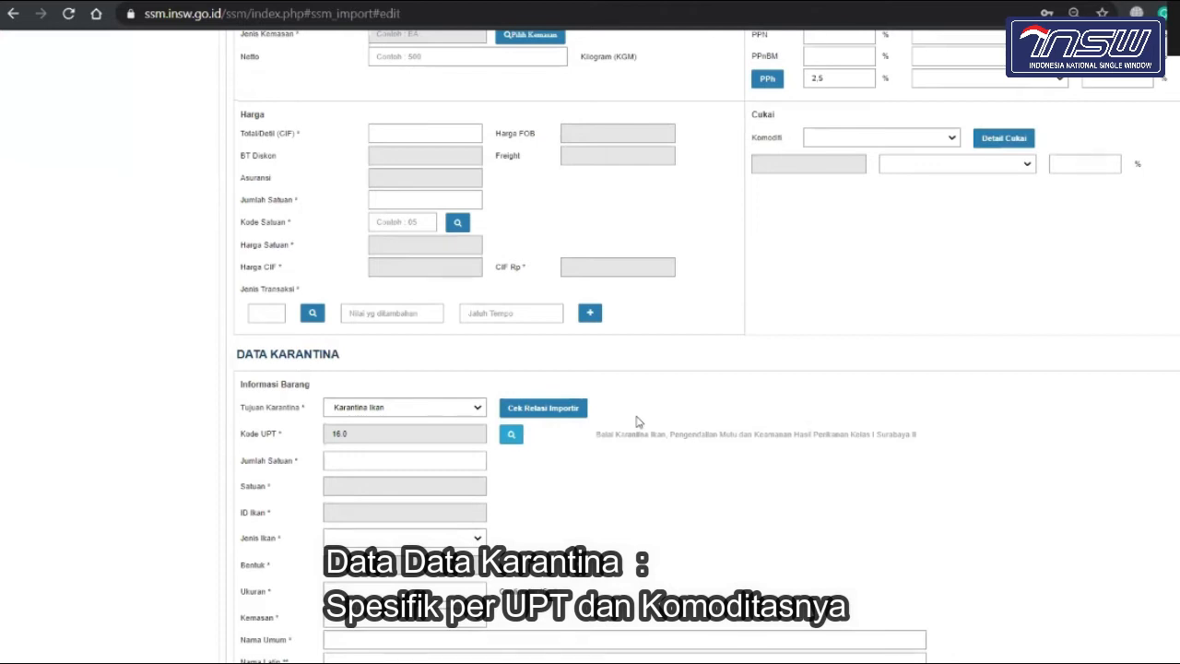
{"action": "left_click", "coordinate": [443, 439]}
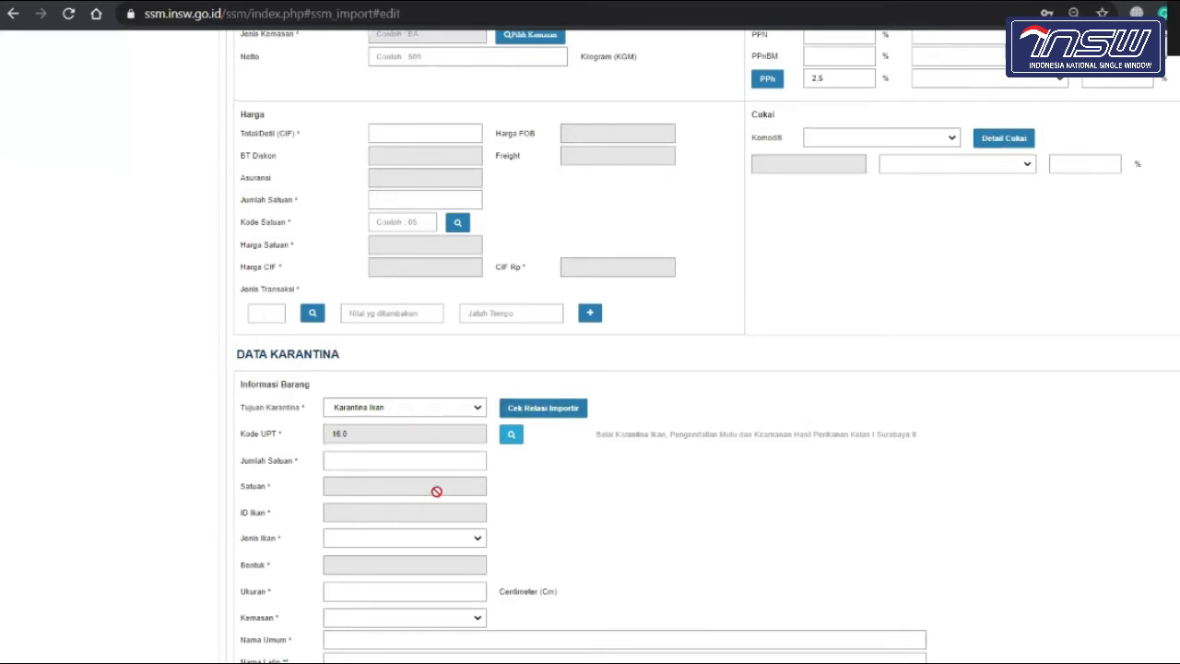
{"action": "scroll", "coordinate": [479, 507], "scroll_direction": "down", "scroll_amount": 2}
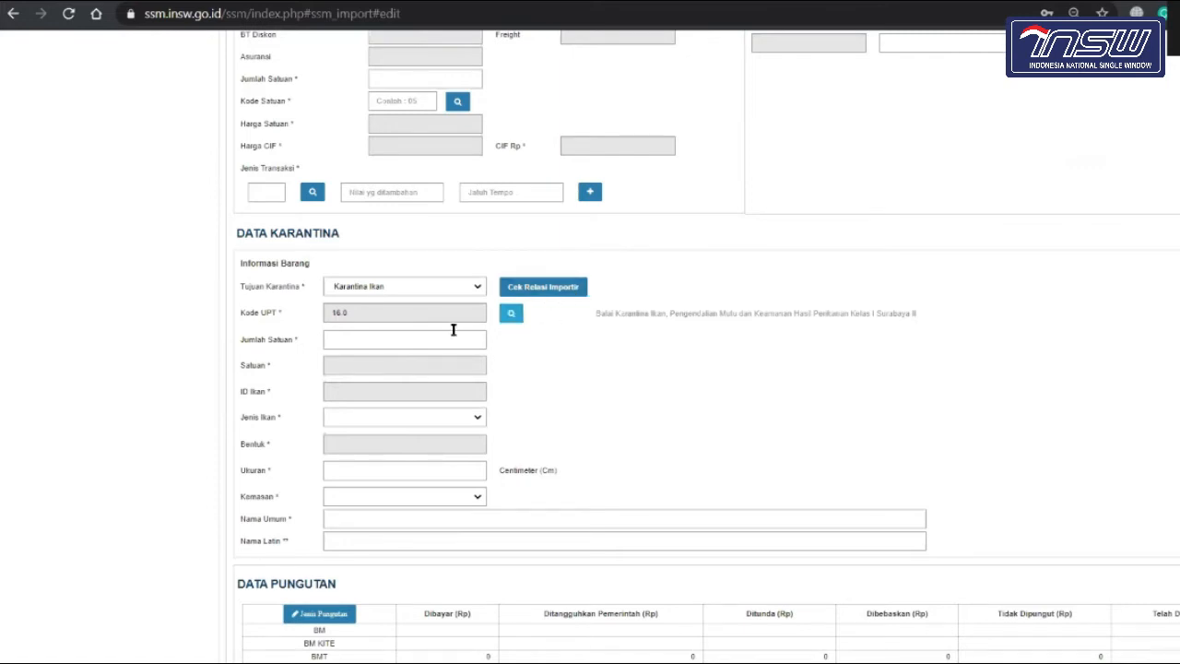
{"action": "left_click", "coordinate": [453, 427]}
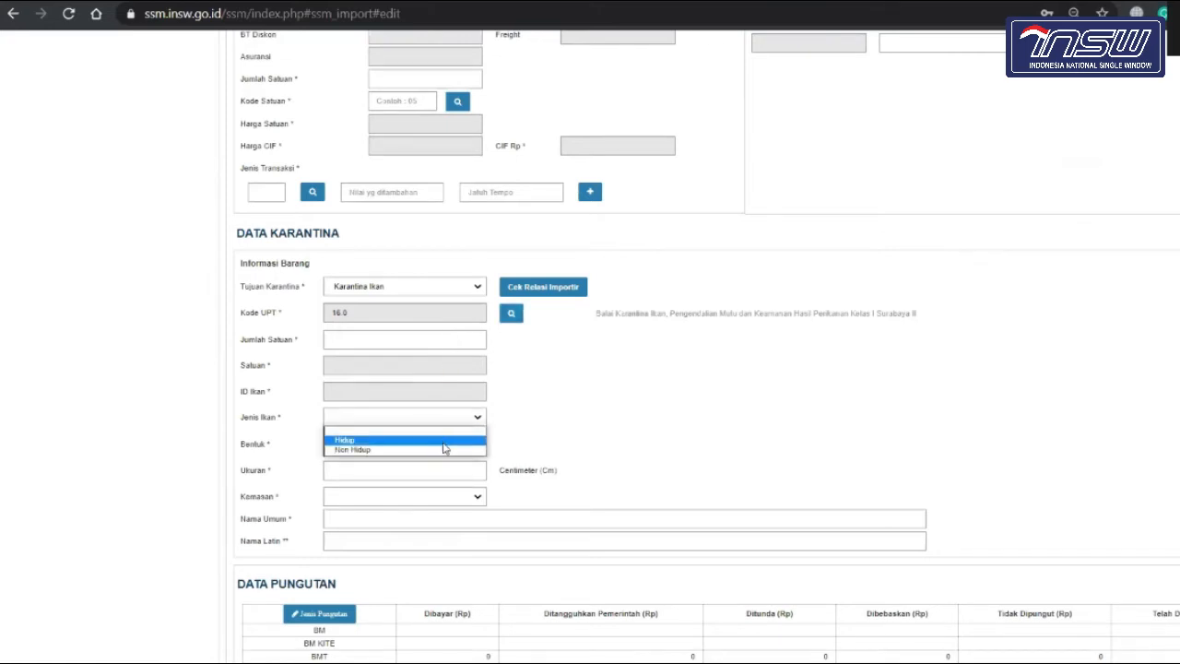
{"action": "left_click", "coordinate": [444, 440]}
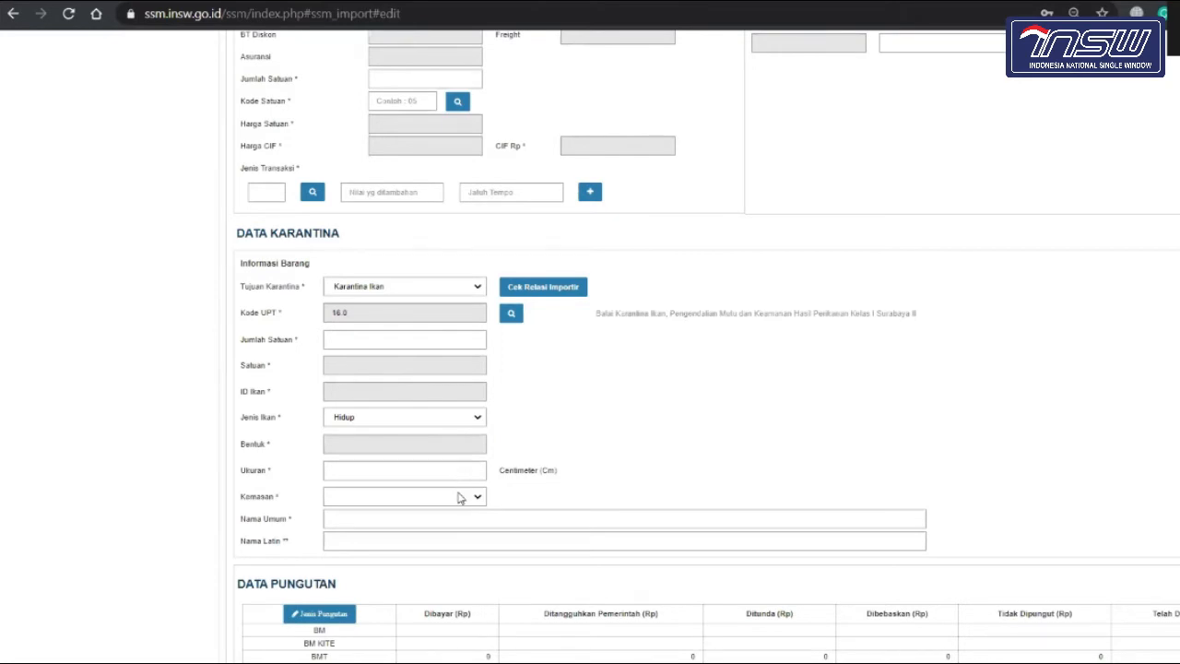
- Run the importer relation check for Karantina Ikan and choose SQUID OIL from the importer's commodity list
{"action": "scroll", "coordinate": [460, 496], "scroll_direction": "down", "scroll_amount": 1}
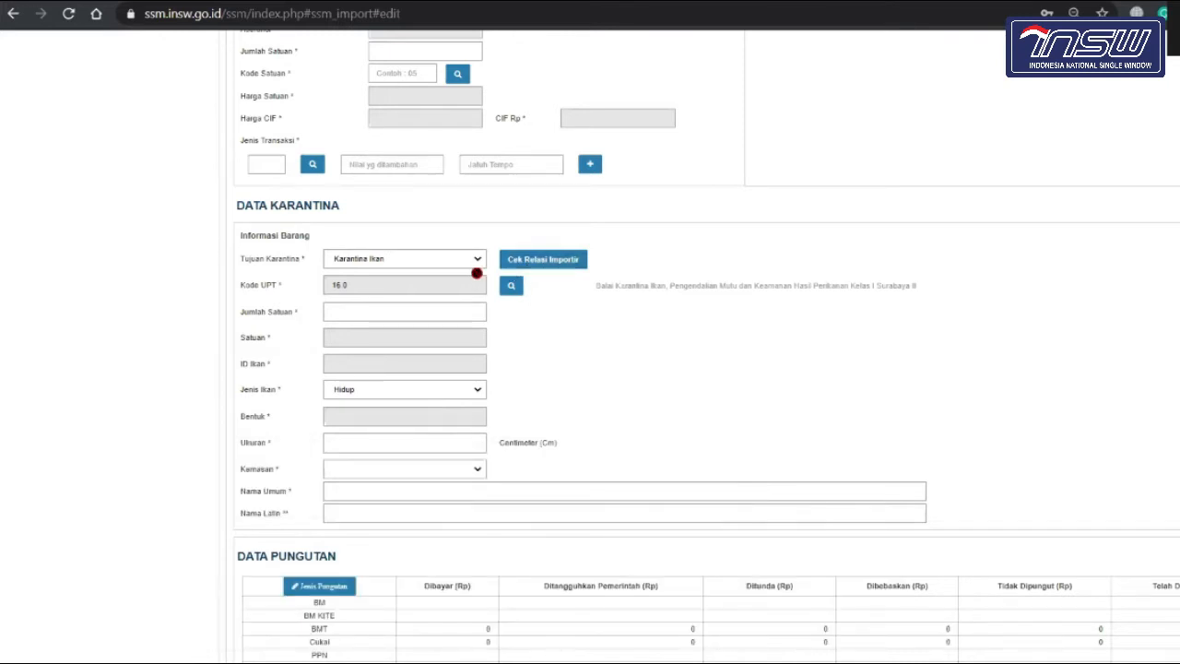
{"action": "left_click", "coordinate": [544, 263]}
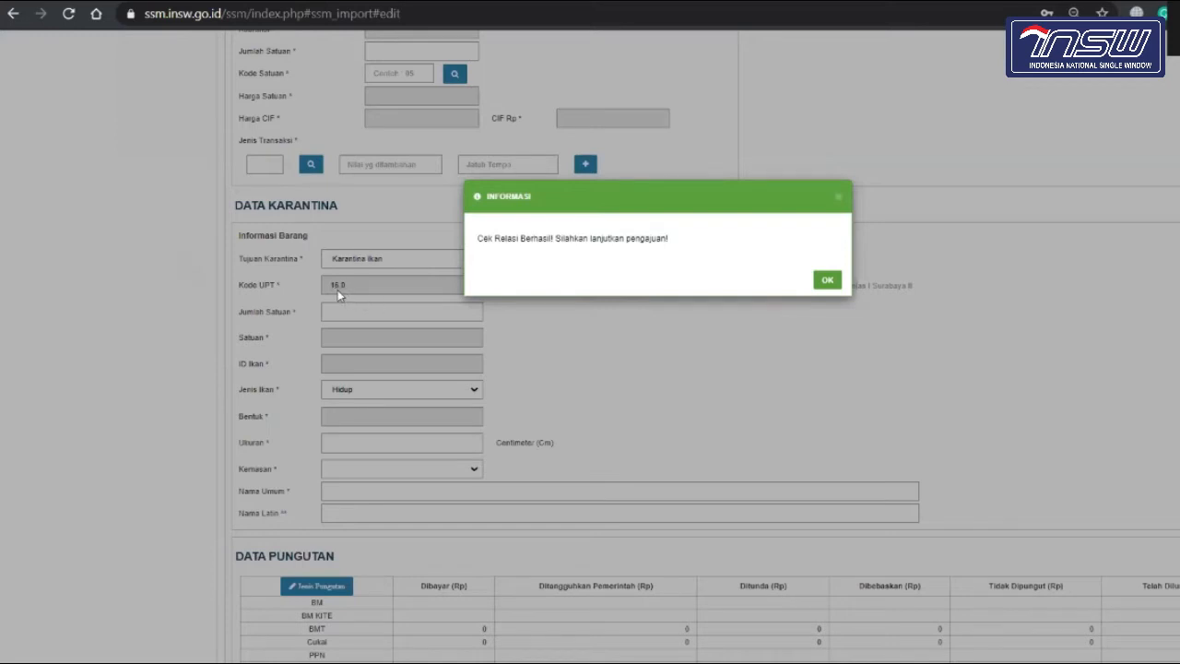
{"action": "left_click", "coordinate": [828, 279]}
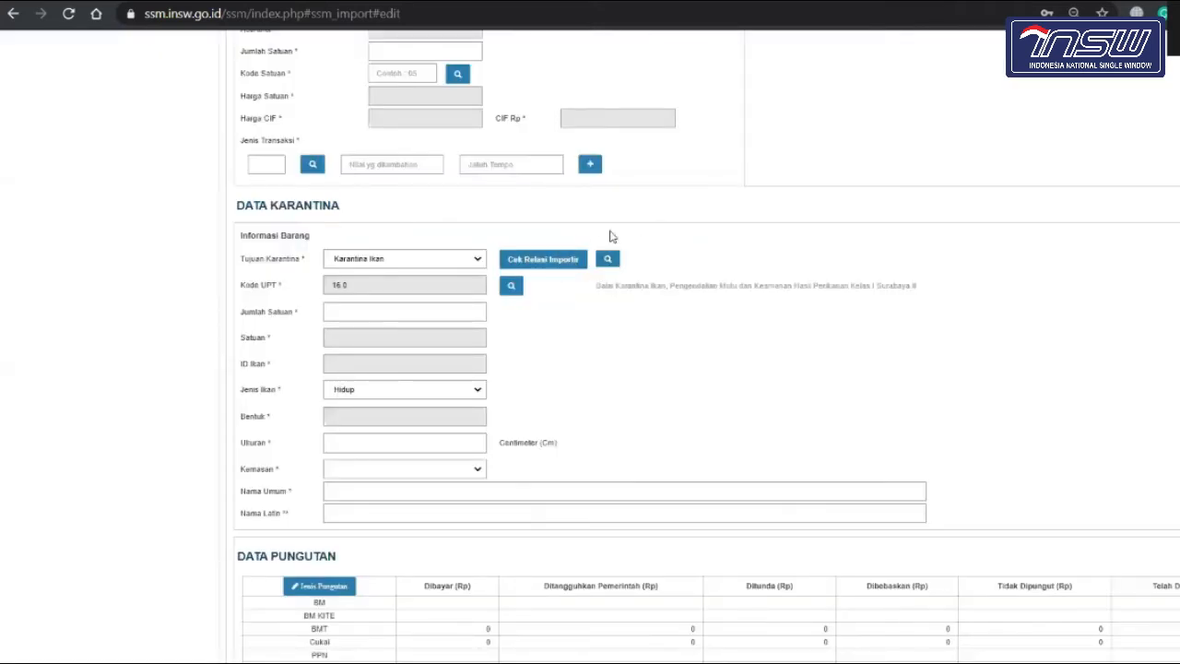
{"action": "left_click", "coordinate": [610, 261]}
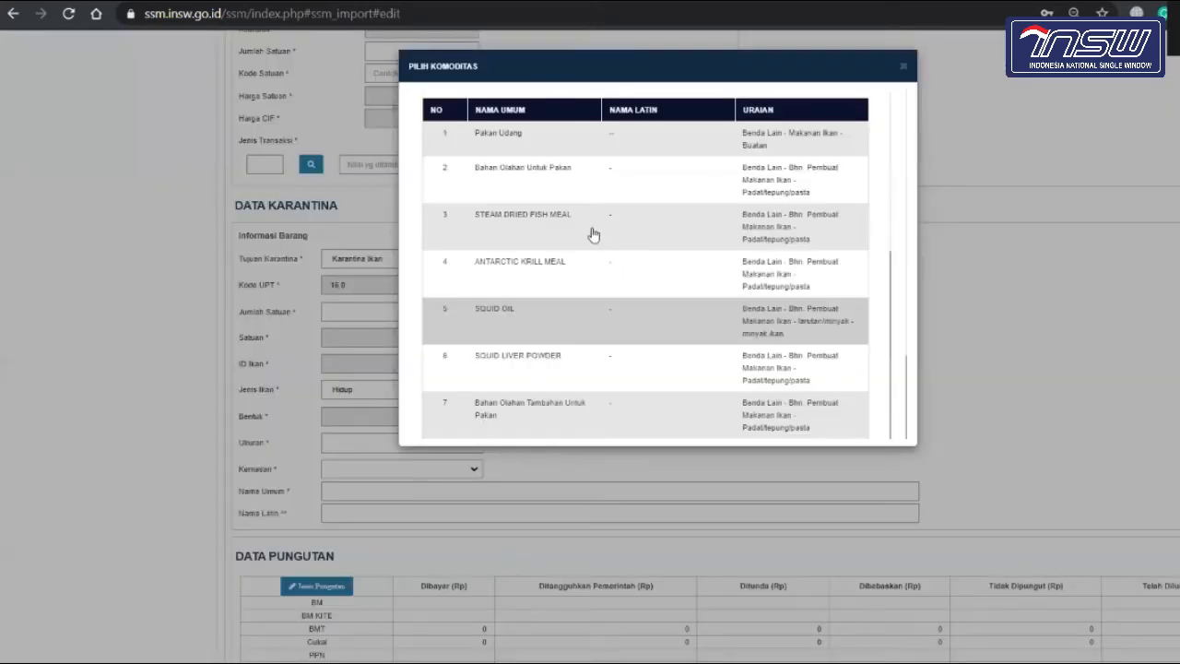
{"action": "left_click", "coordinate": [604, 320]}
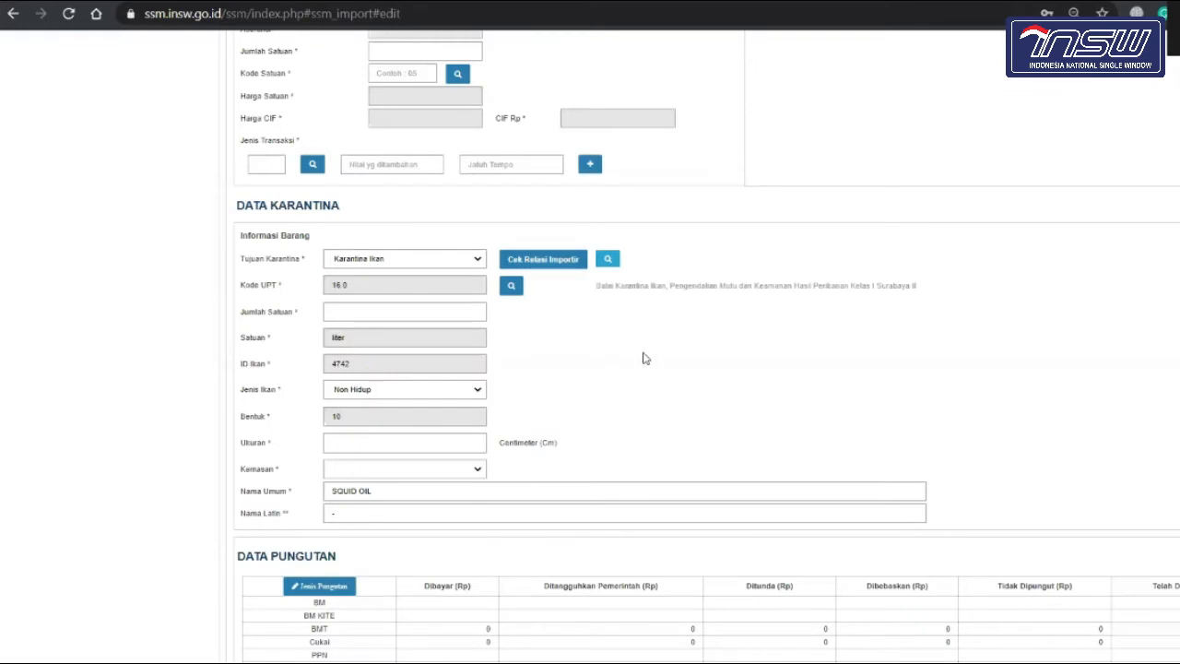
- Set the quarantine goods' Jumlah Satuan to 10, Ukuran to 0 cm and Kemasan to Lainnya
{"action": "left_click", "coordinate": [430, 317]}
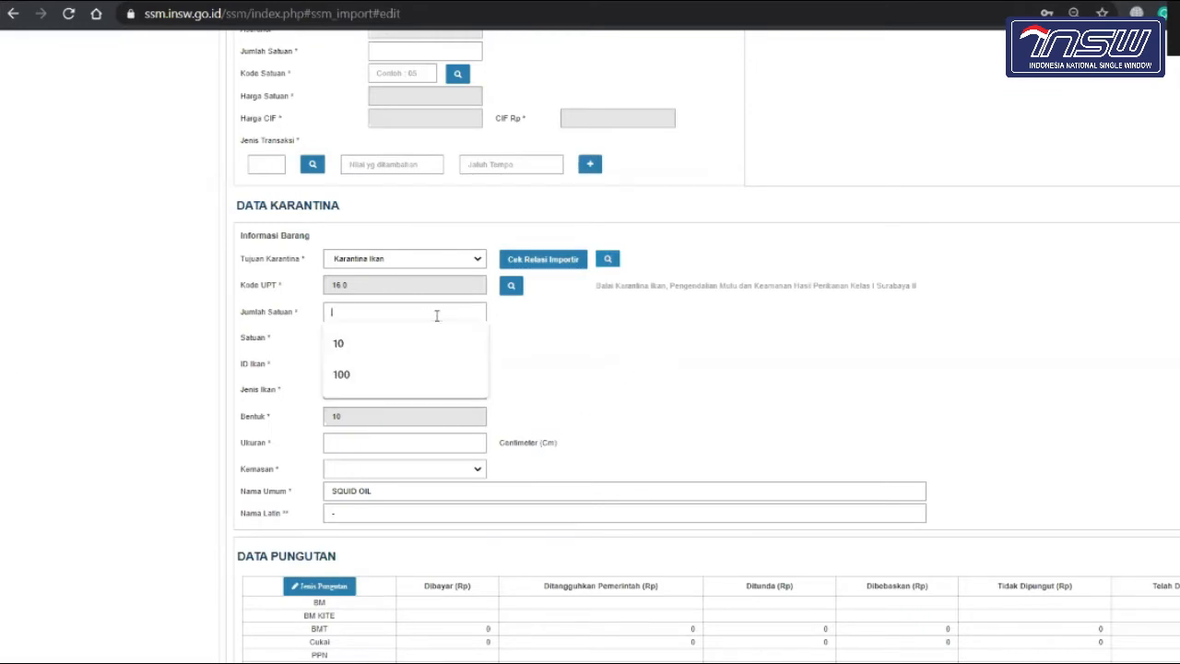
{"action": "left_click", "coordinate": [427, 337]}
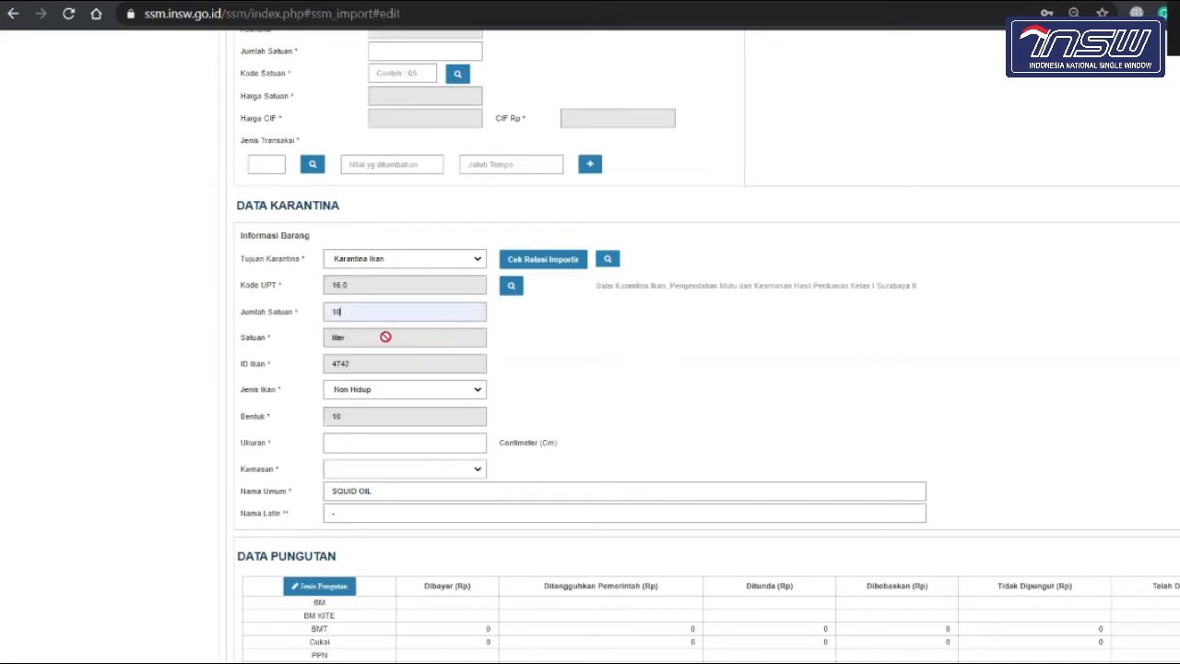
{"action": "left_click", "coordinate": [396, 444]}
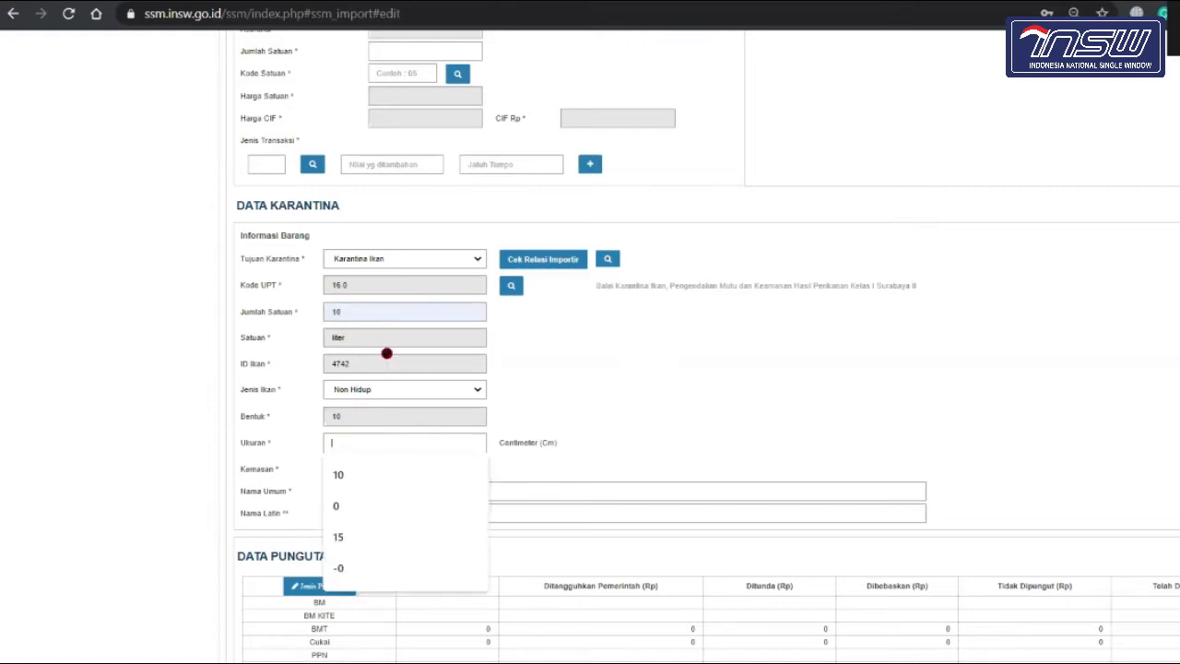
{"action": "left_click", "coordinate": [357, 517]}
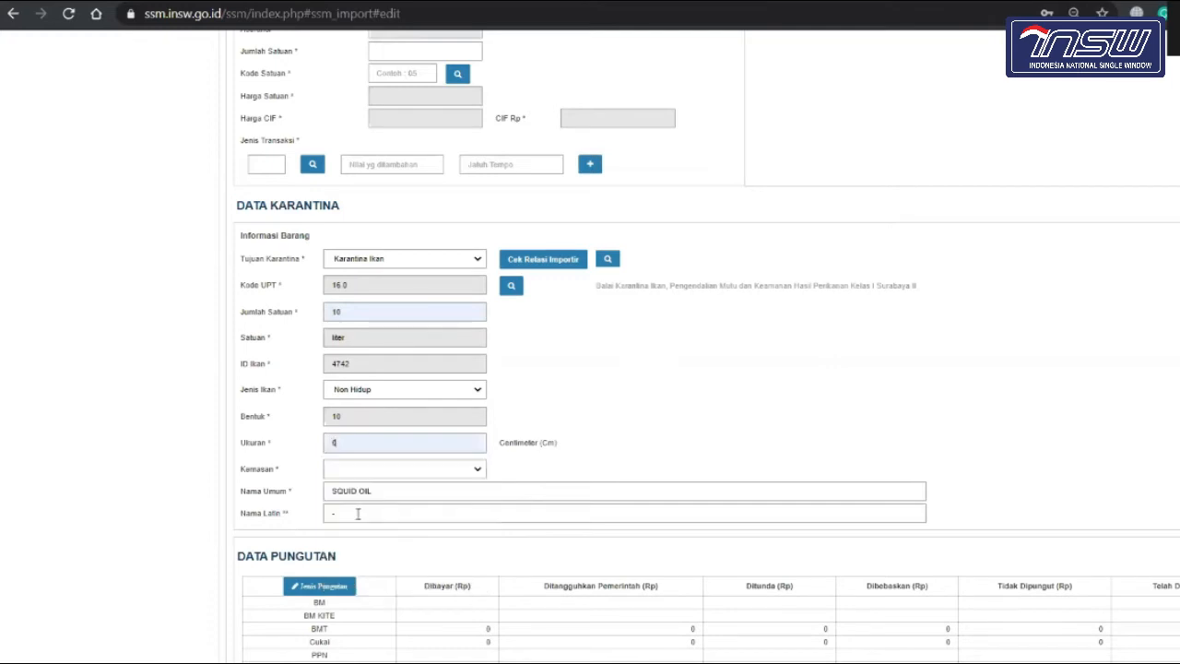
{"action": "left_click", "coordinate": [423, 471]}
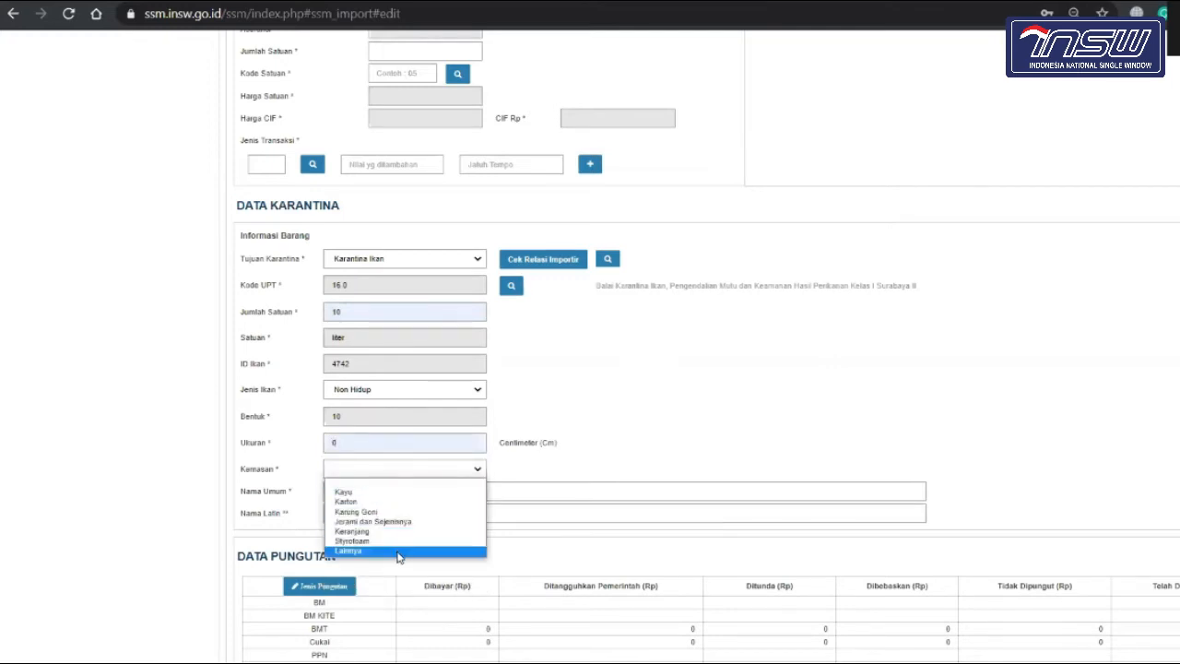
{"action": "left_click", "coordinate": [399, 551]}
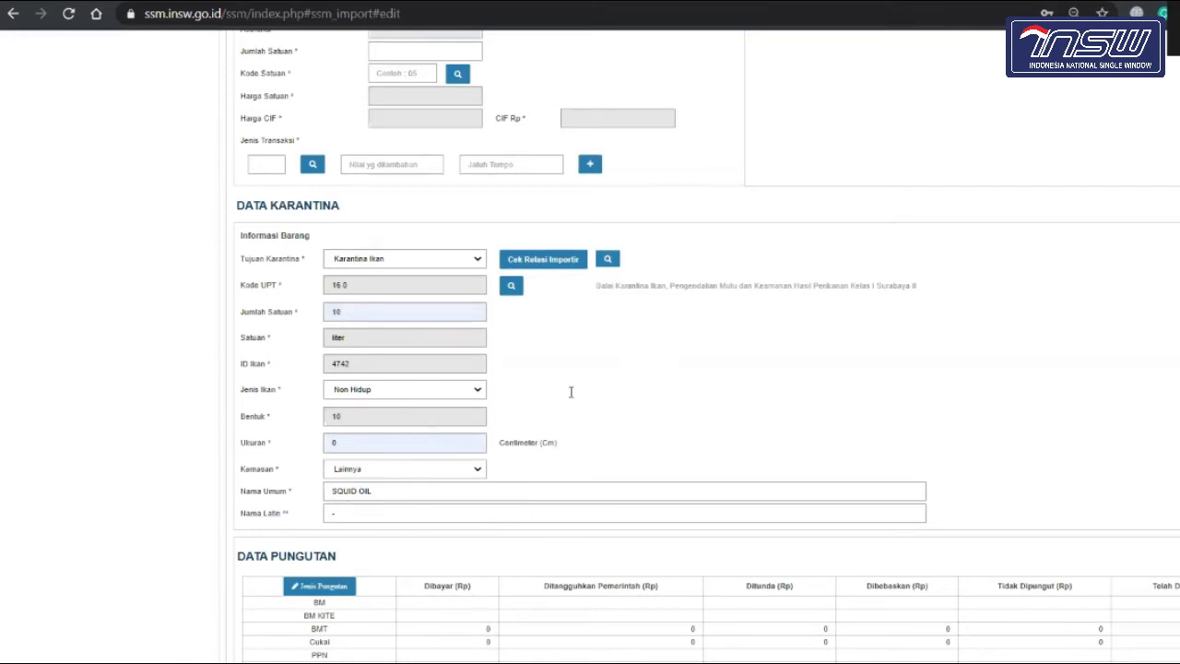
- Check the importer relation for Karantina Ikan once more and dismiss the information message
{"action": "scroll", "coordinate": [570, 391], "scroll_direction": "down", "scroll_amount": 3}
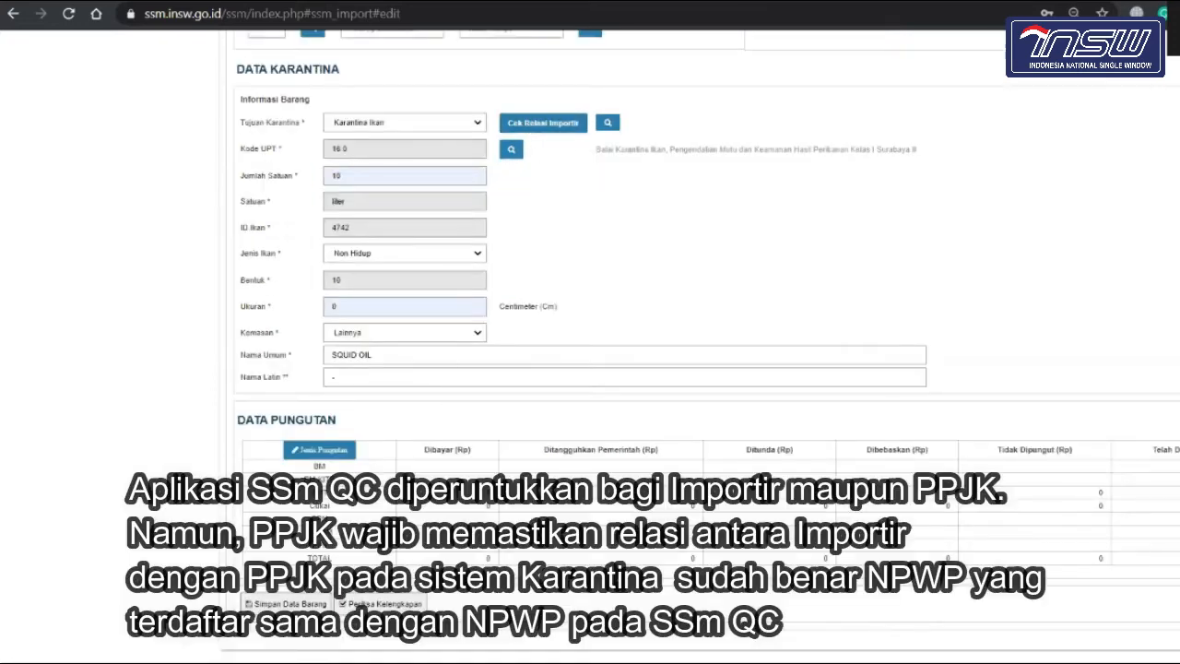
{"action": "scroll", "coordinate": [504, 287], "scroll_direction": "up", "scroll_amount": 3}
{"action": "scroll", "coordinate": [504, 287], "scroll_direction": "down", "scroll_amount": 3}
{"action": "scroll", "coordinate": [523, 287], "scroll_direction": "up", "scroll_amount": 1}
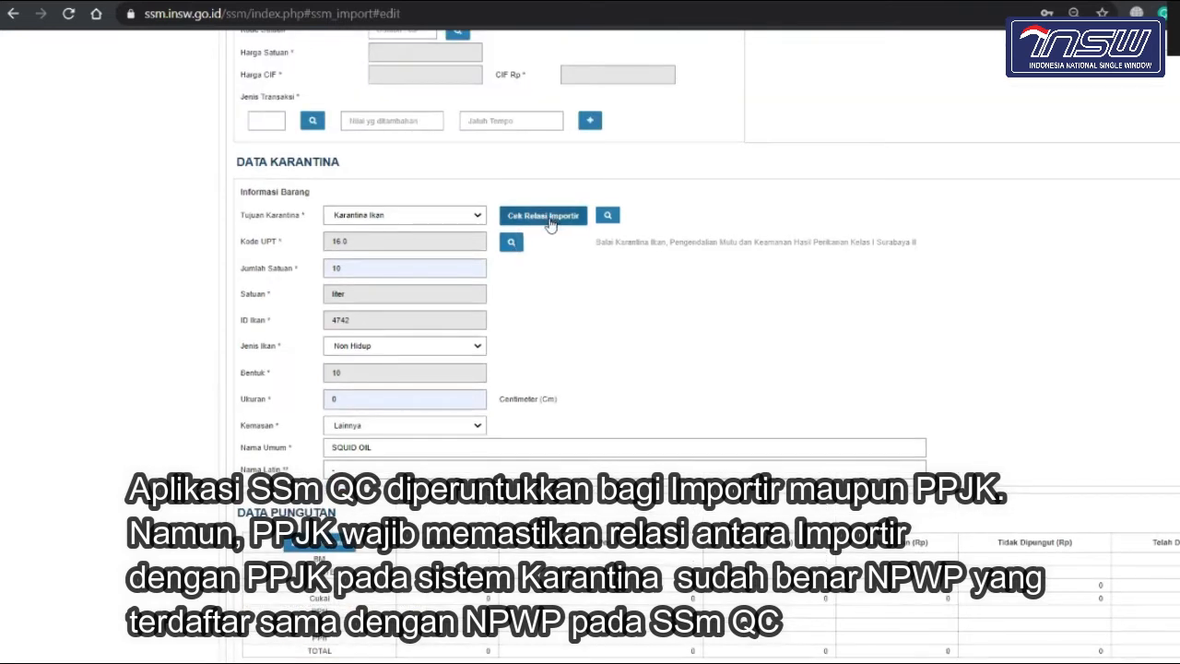
{"action": "left_click", "coordinate": [550, 224]}
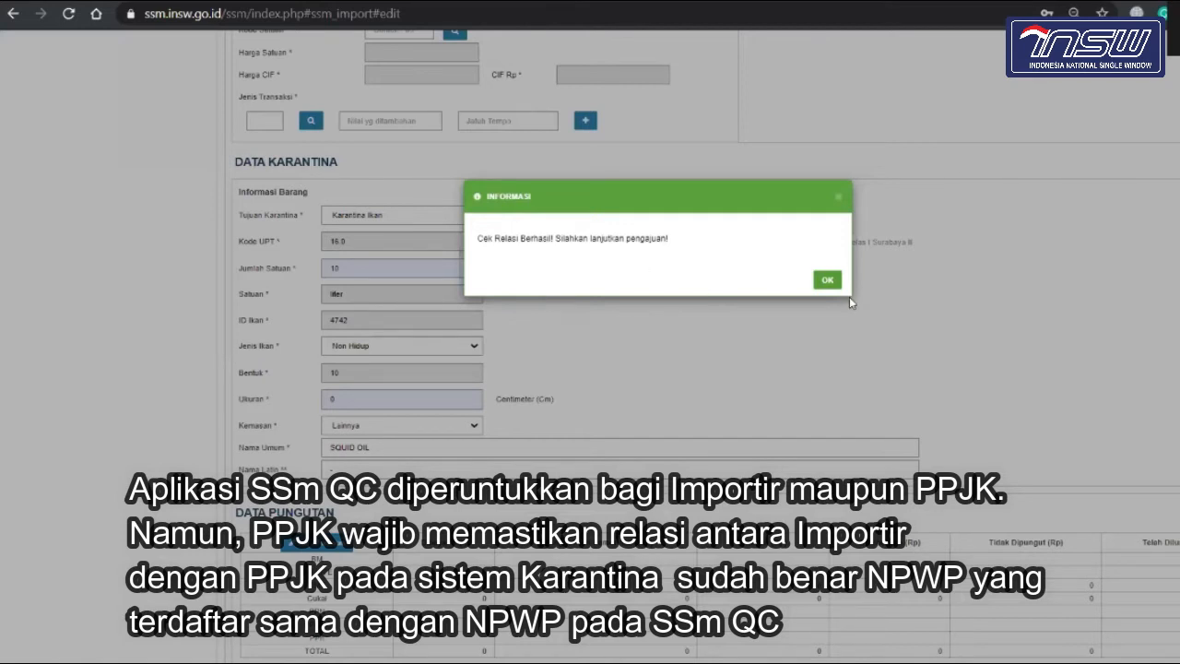
{"action": "left_click", "coordinate": [826, 281]}
{"action": "scroll", "coordinate": [585, 376], "scroll_direction": "up", "scroll_amount": 3}
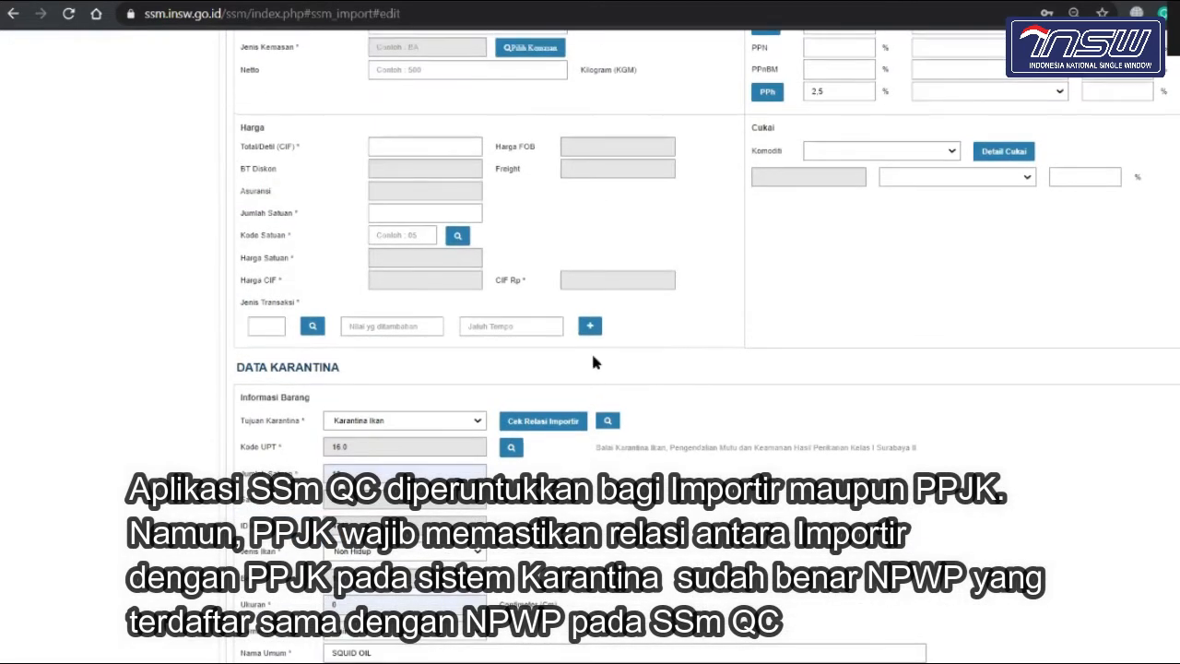
{"action": "scroll", "coordinate": [590, 350], "scroll_direction": "up", "scroll_amount": 10}
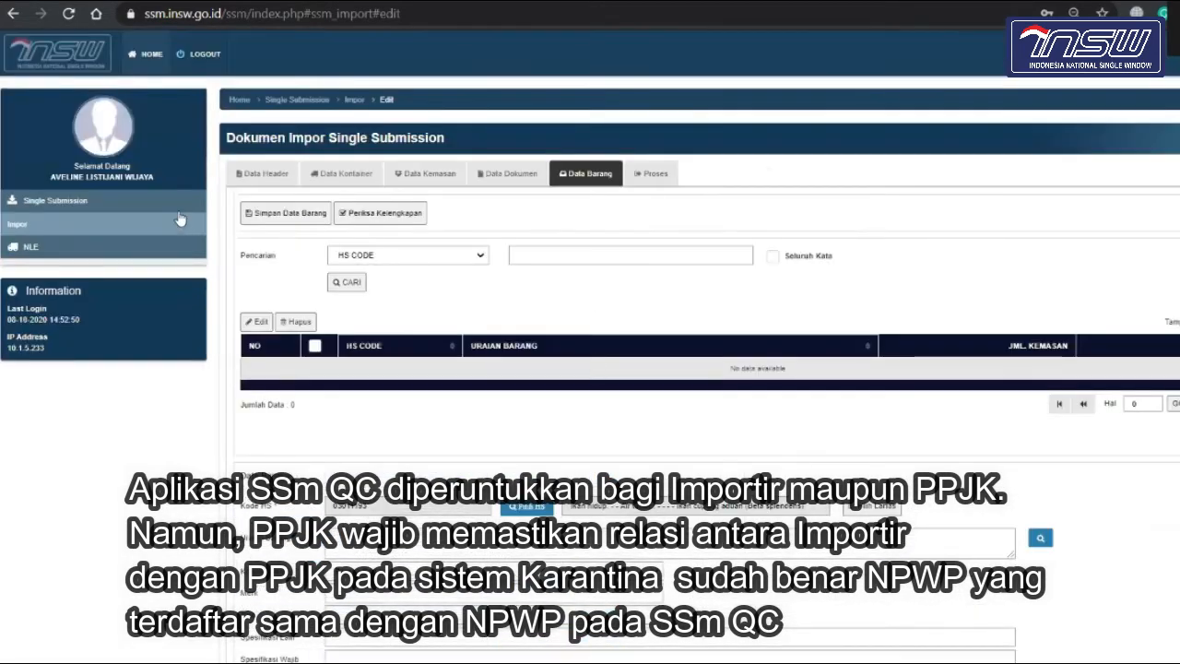
{"action": "scroll", "coordinate": [286, 368], "scroll_direction": "down", "scroll_amount": 10}
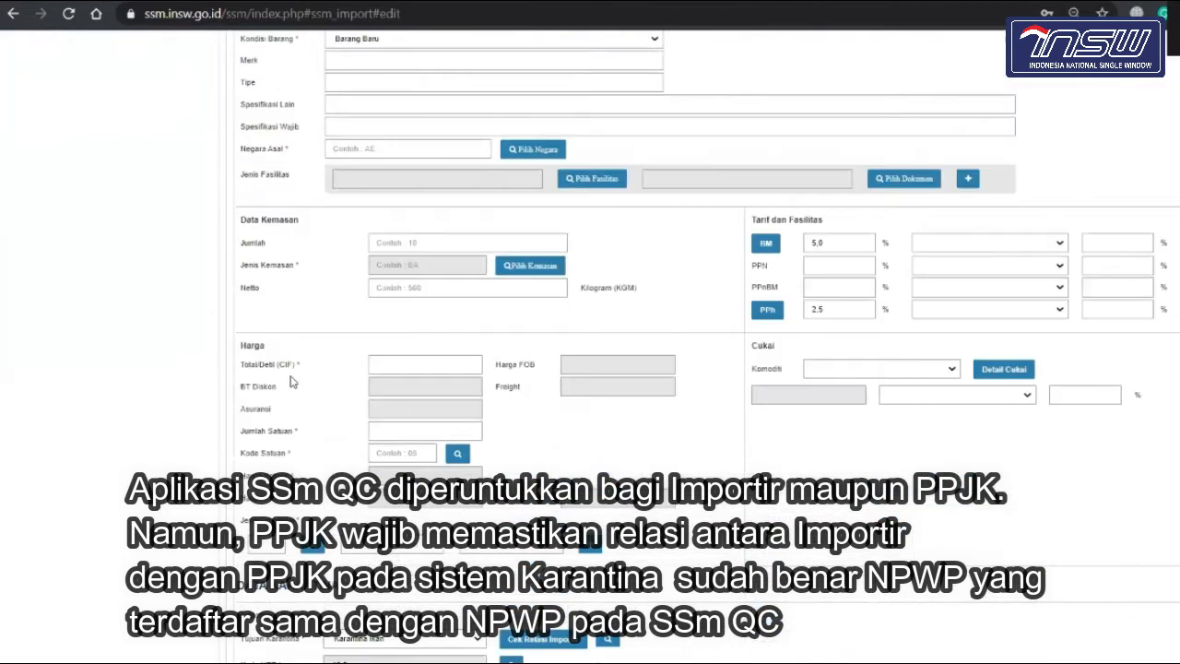
{"action": "scroll", "coordinate": [291, 381], "scroll_direction": "down", "scroll_amount": 1}
{"action": "scroll", "coordinate": [291, 380], "scroll_direction": "up", "scroll_amount": 4}
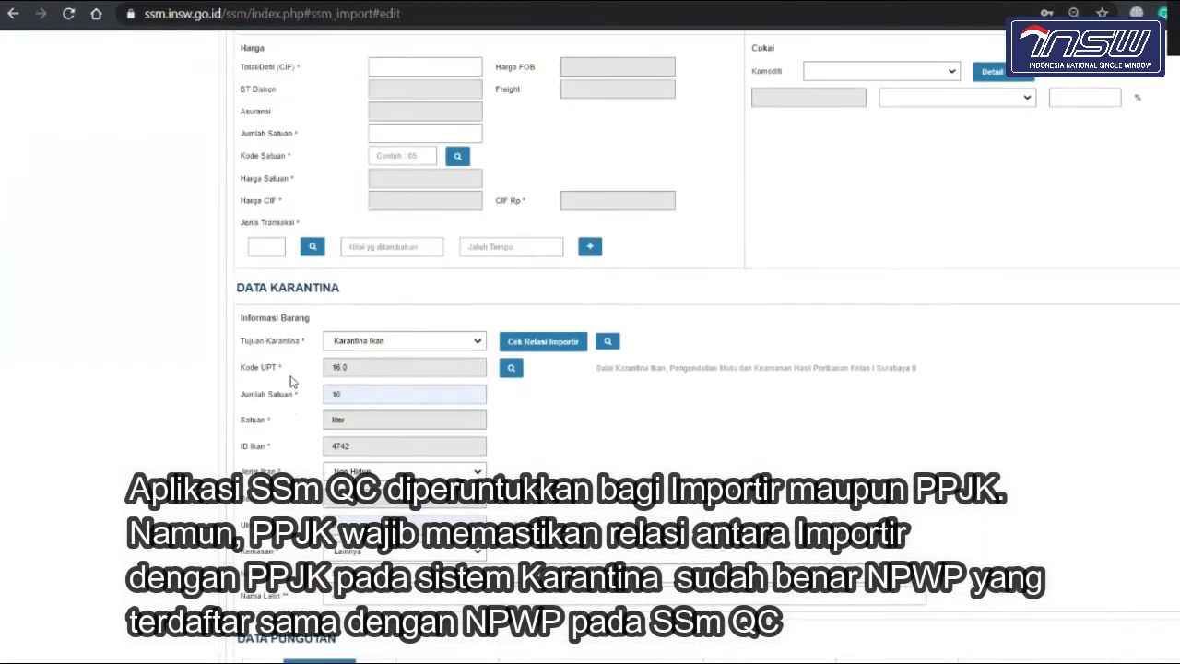
{"action": "scroll", "coordinate": [291, 380], "scroll_direction": "down", "scroll_amount": 2}
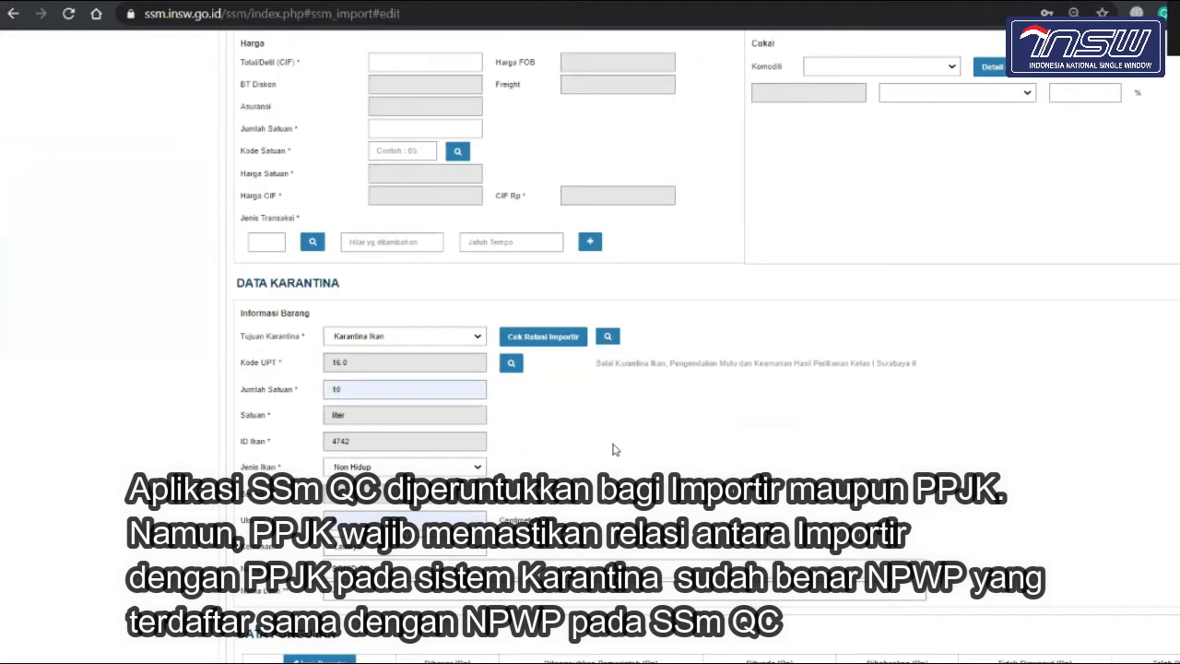
{"action": "scroll", "coordinate": [614, 450], "scroll_direction": "up", "scroll_amount": 15}
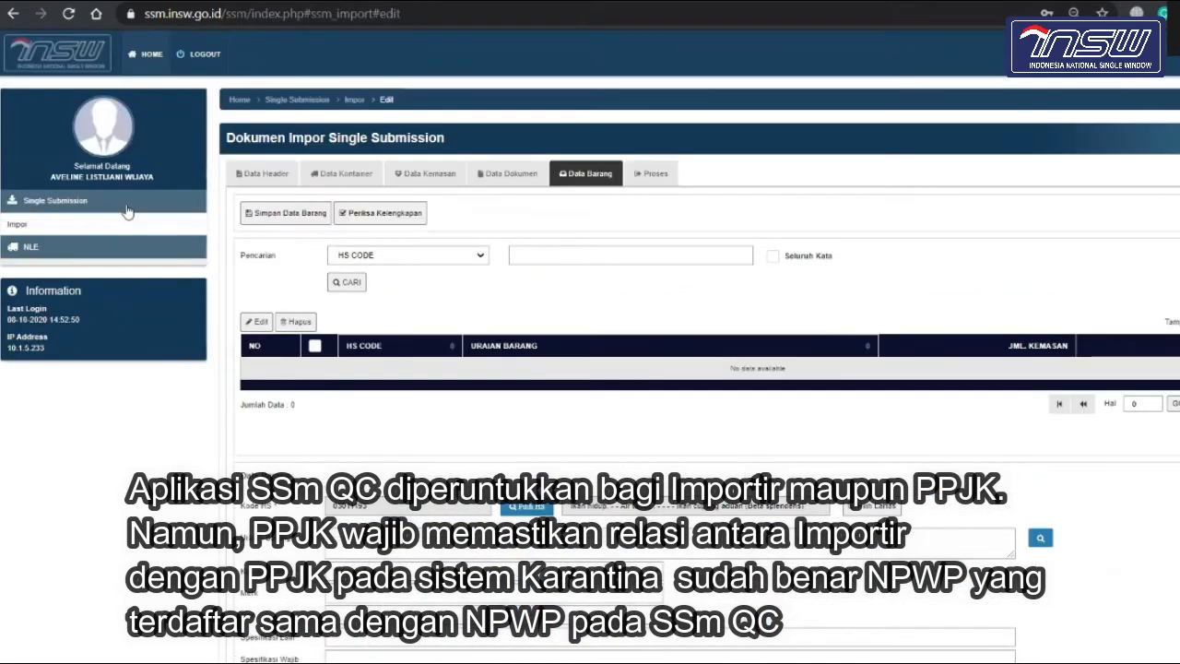
{"action": "left_click", "coordinate": [128, 210]}
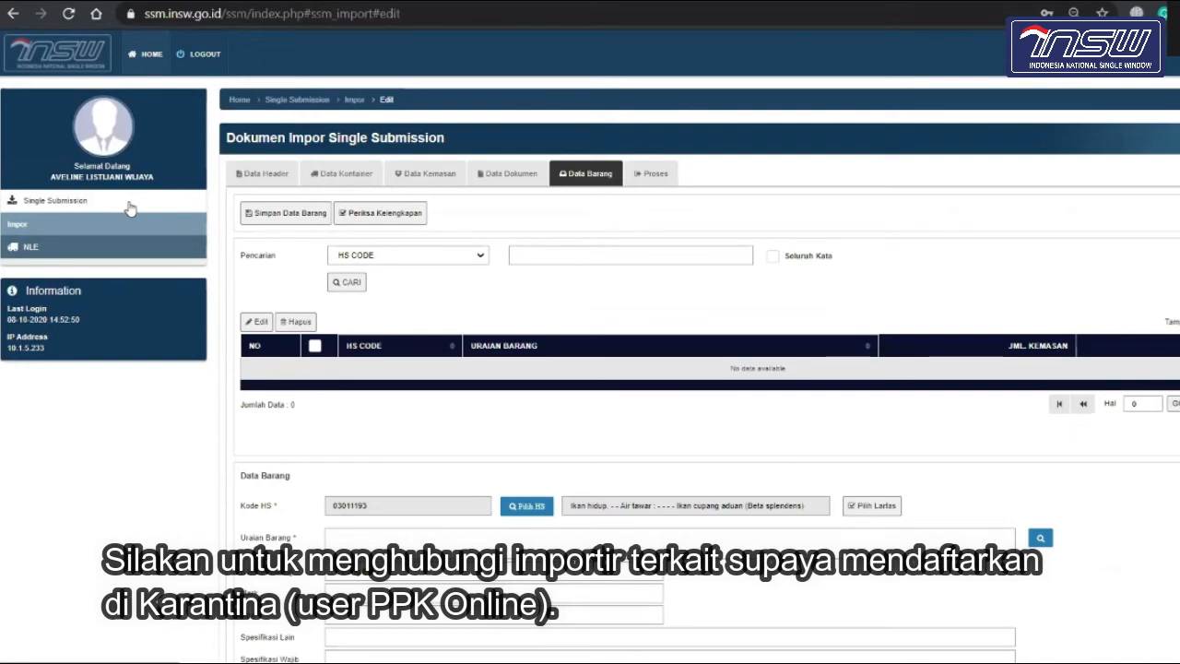
{"action": "scroll", "coordinate": [130, 208], "scroll_direction": "down", "scroll_amount": 12}
{"action": "scroll", "coordinate": [130, 208], "scroll_direction": "up", "scroll_amount": 12}
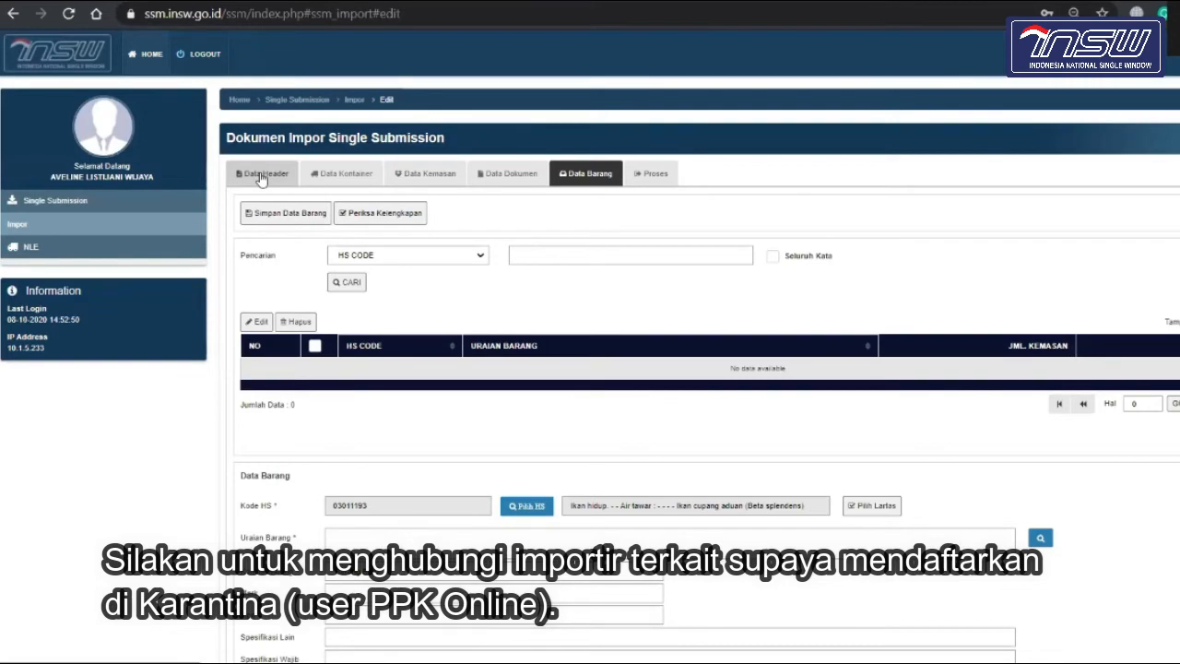
- Repeat the importer relation check for Karantina Ikan in Data Karantina and dismiss its message
{"action": "scroll", "coordinate": [337, 360], "scroll_direction": "down", "scroll_amount": 15}
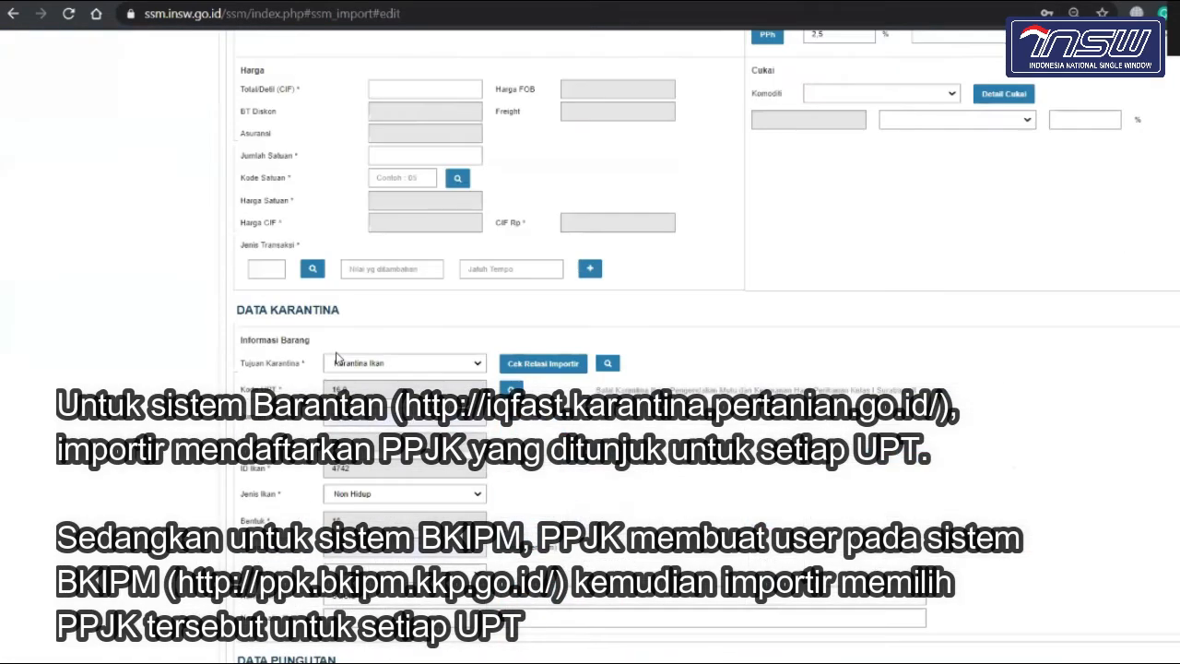
{"action": "scroll", "coordinate": [336, 359], "scroll_direction": "down", "scroll_amount": 2}
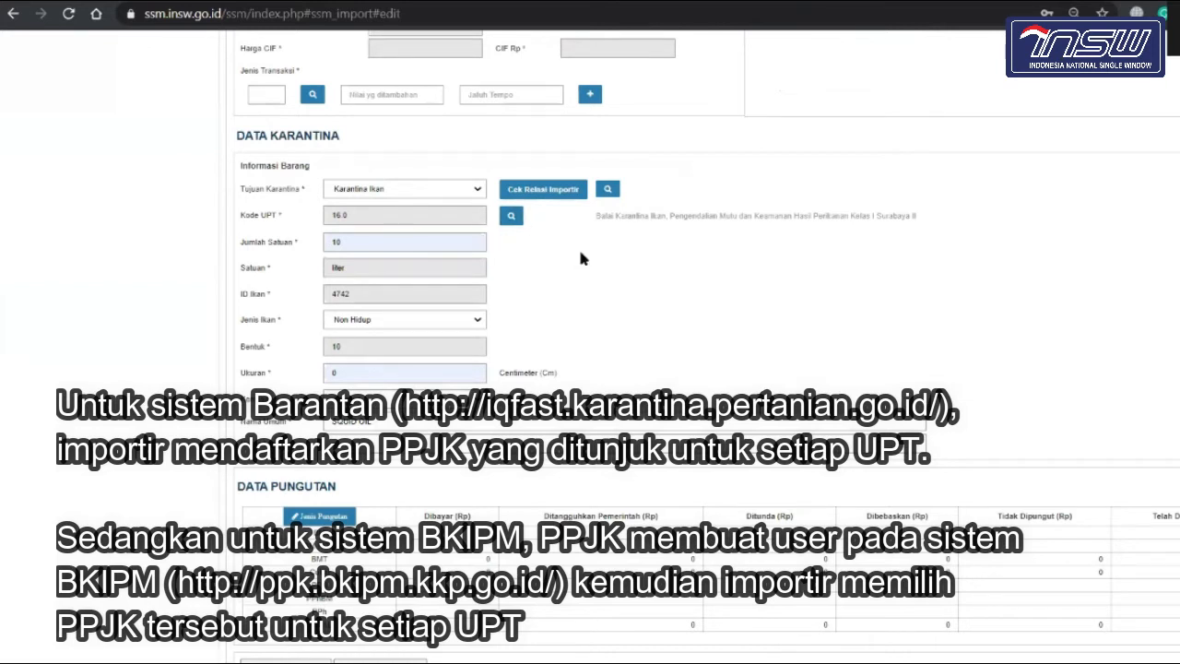
{"action": "left_click", "coordinate": [554, 201]}
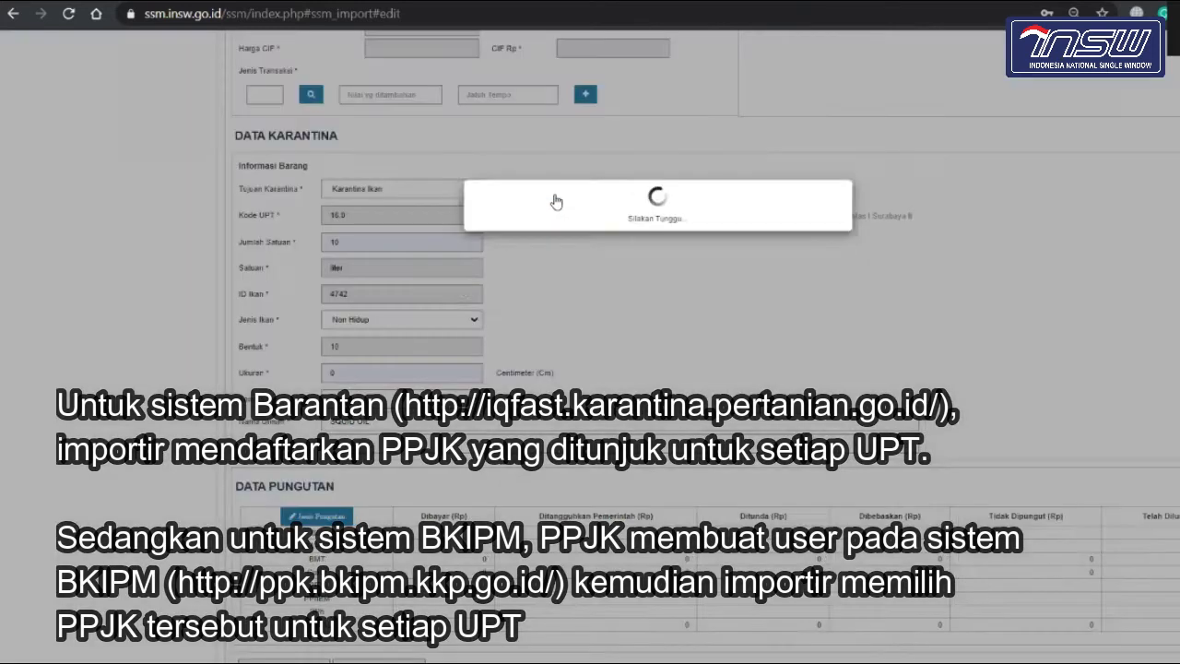
{"action": "left_click", "coordinate": [827, 280]}
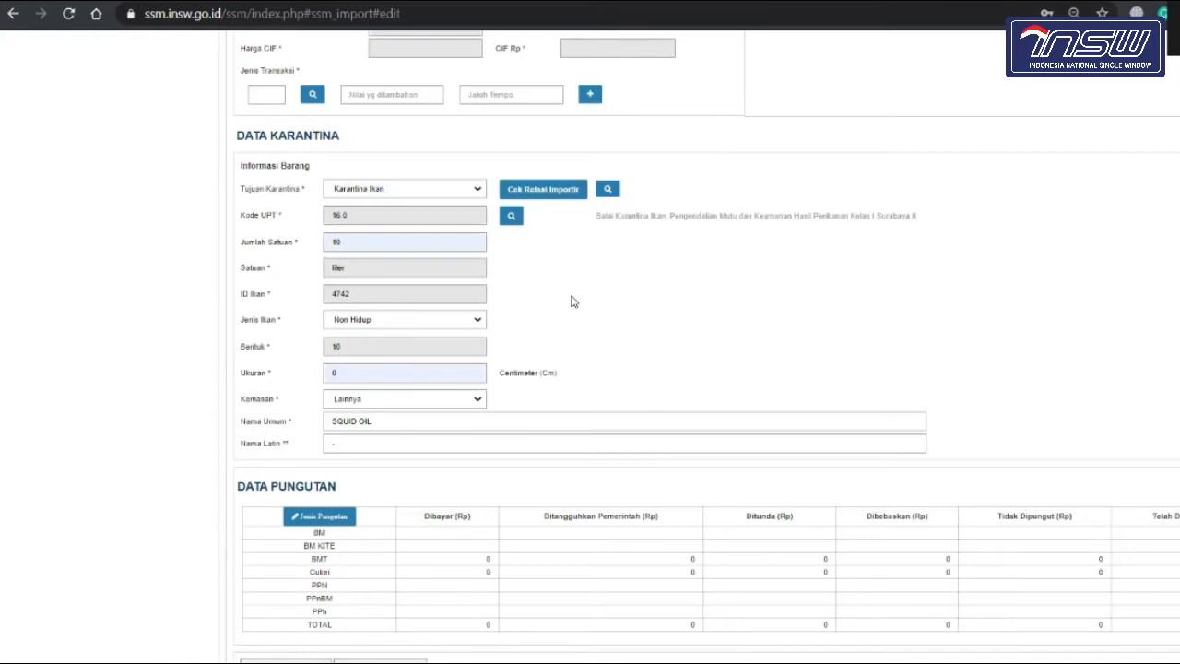
- Try to save the goods data to find required fields that are still missing, and dismiss the message
{"action": "scroll", "coordinate": [574, 302], "scroll_direction": "up", "scroll_amount": 1}
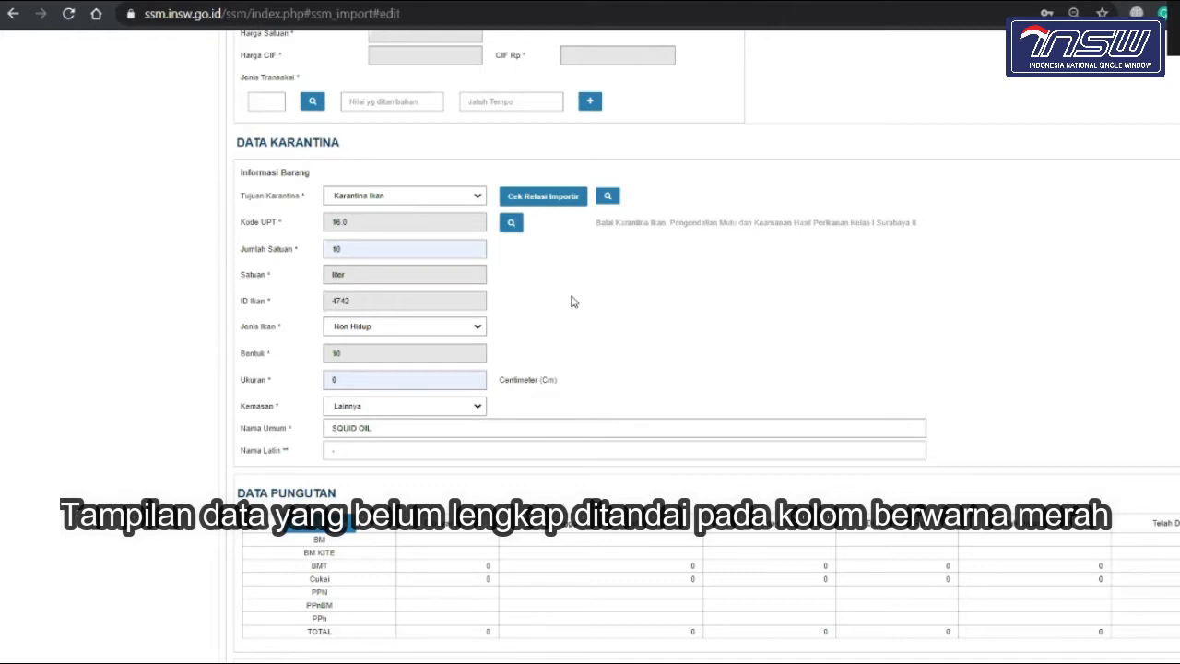
{"action": "scroll", "coordinate": [571, 301], "scroll_direction": "up", "scroll_amount": 1}
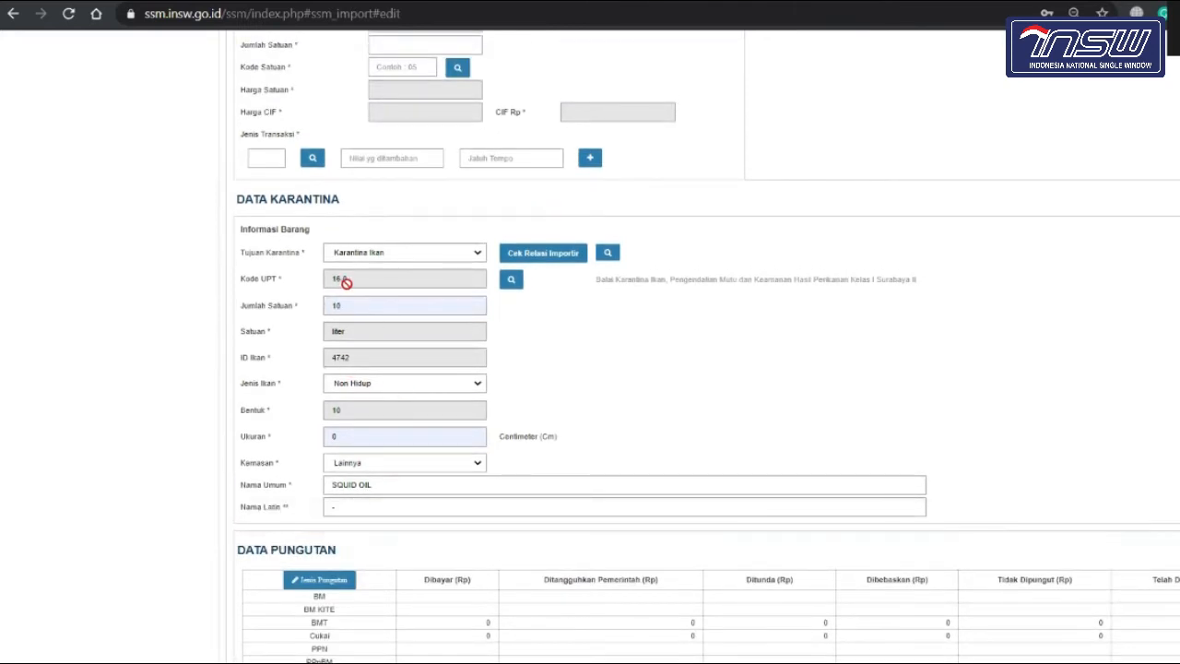
{"action": "scroll", "coordinate": [527, 390], "scroll_direction": "down", "scroll_amount": 3}
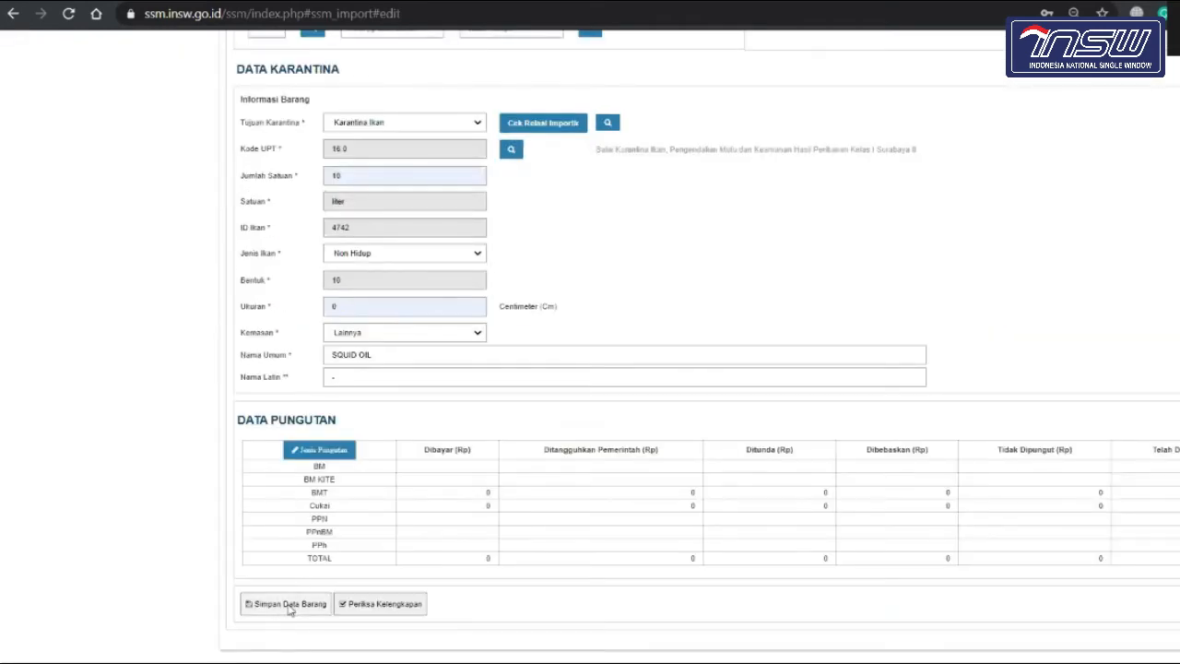
{"action": "left_click", "coordinate": [289, 605]}
{"action": "left_click", "coordinate": [821, 283]}
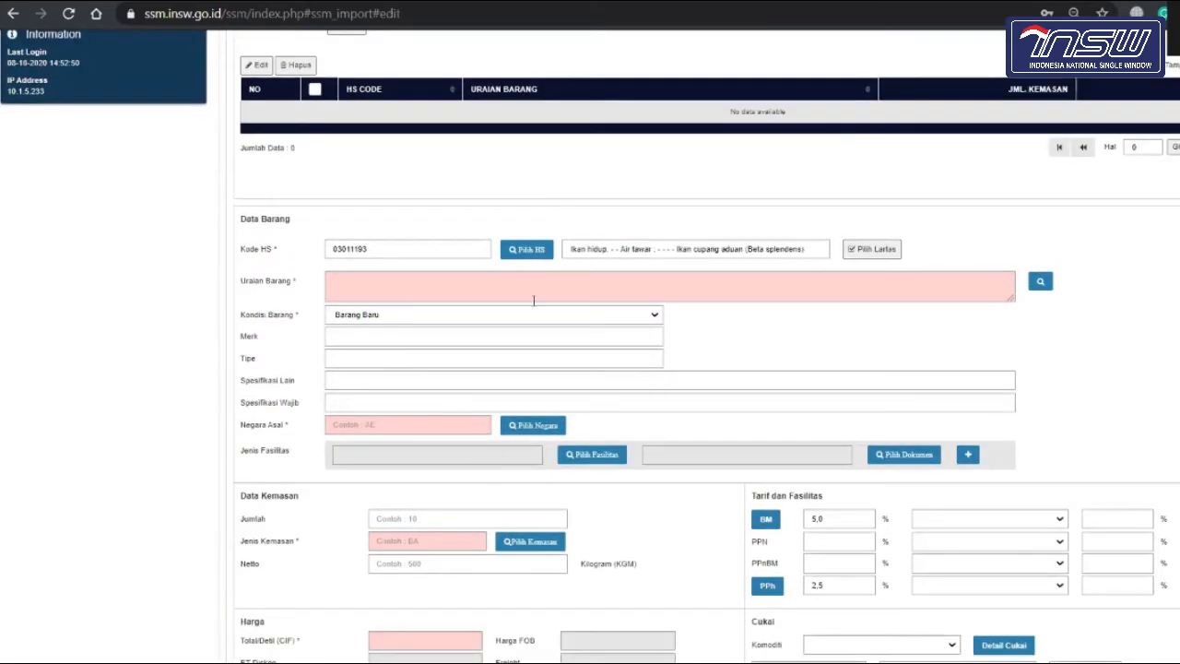
- Fill in the goods' Uraian Barang as ikan and set Negara Asal to JP
{"action": "left_click", "coordinate": [532, 300]}
{"action": "type", "text": "ikan"}
{"action": "left_click", "coordinate": [469, 424]}
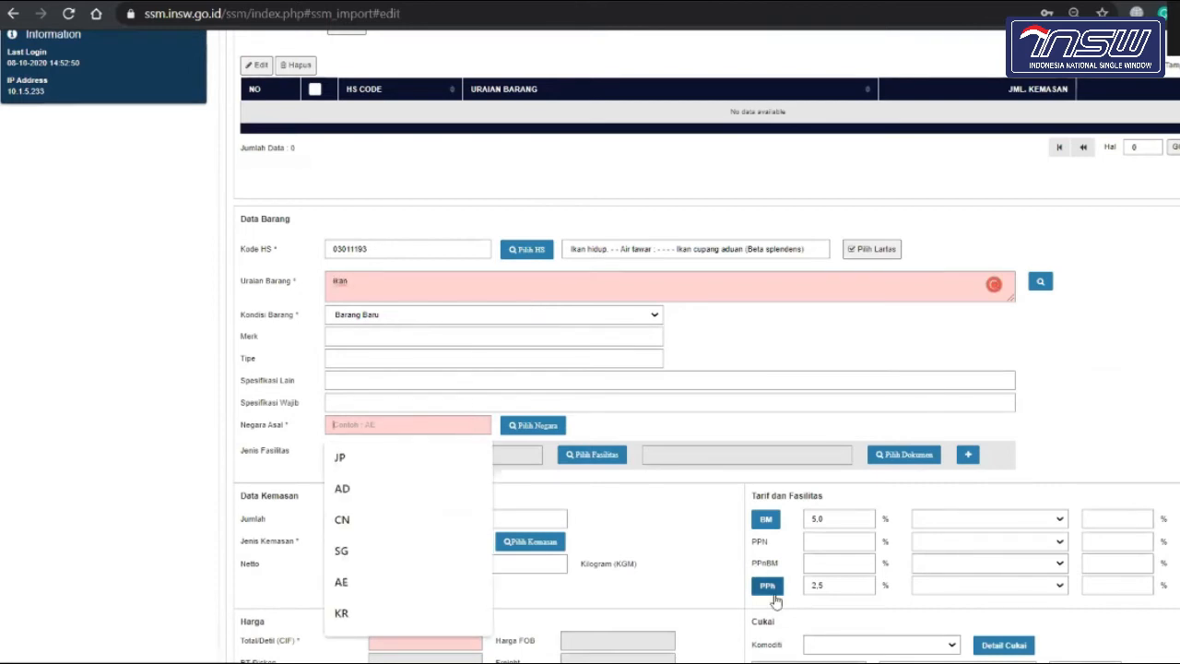
{"action": "left_click", "coordinate": [380, 464]}
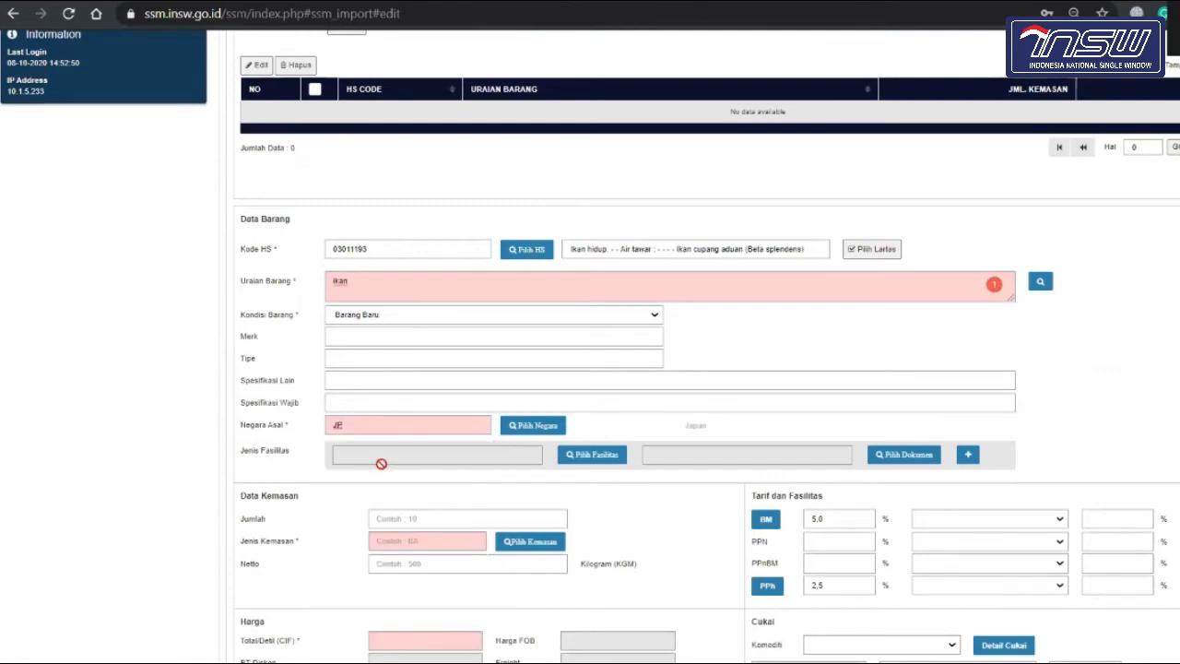
- Complete the goods' Data Kemasan with Jumlah 10, Jenis Kemasan 1A (Drum, steel) and Netto 450 kilograms
{"action": "scroll", "coordinate": [381, 464], "scroll_direction": "down", "scroll_amount": 4}
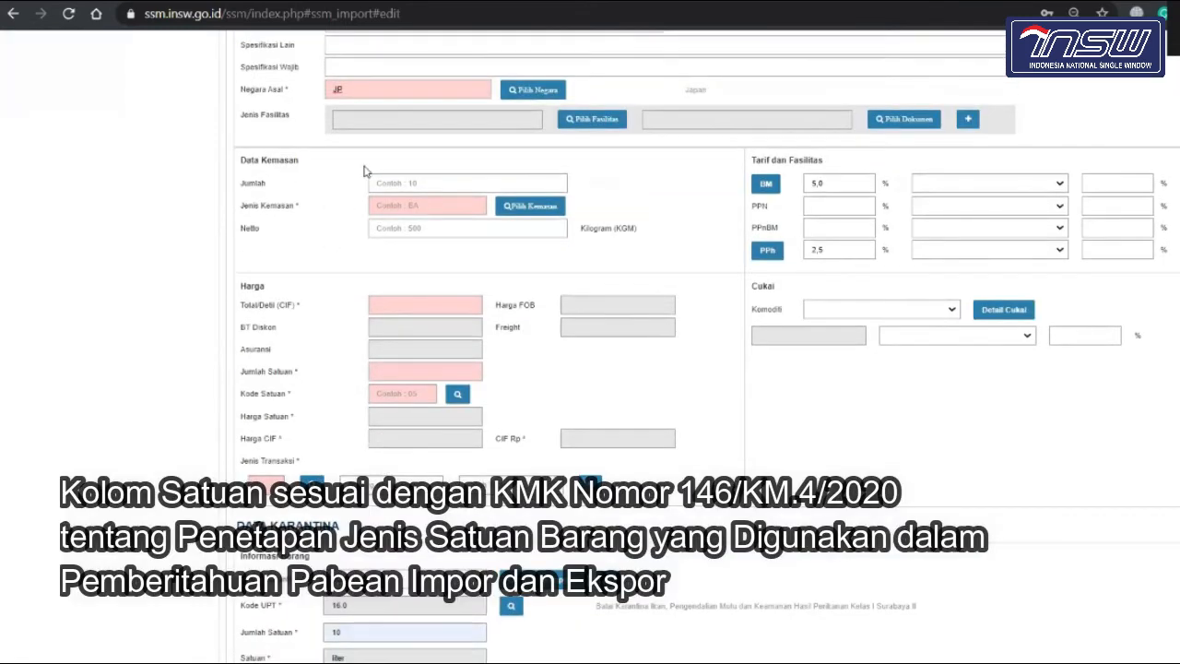
{"action": "left_click", "coordinate": [398, 183]}
{"action": "left_click", "coordinate": [406, 209]}
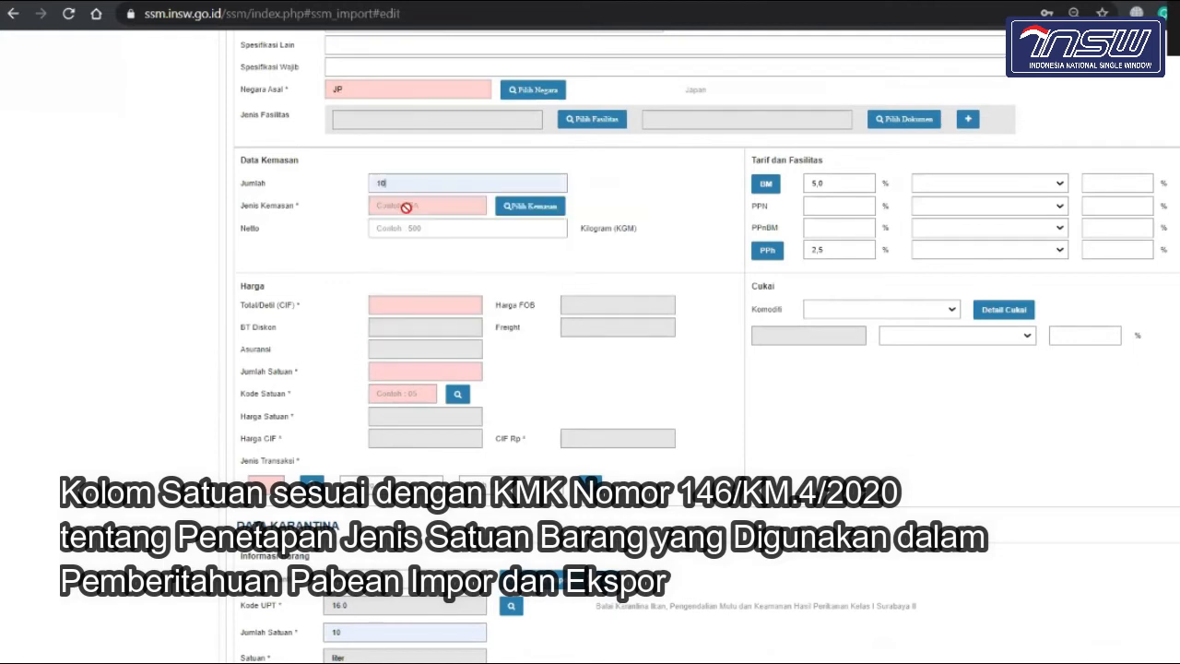
{"action": "left_click", "coordinate": [462, 222]}
{"action": "left_click", "coordinate": [522, 209]}
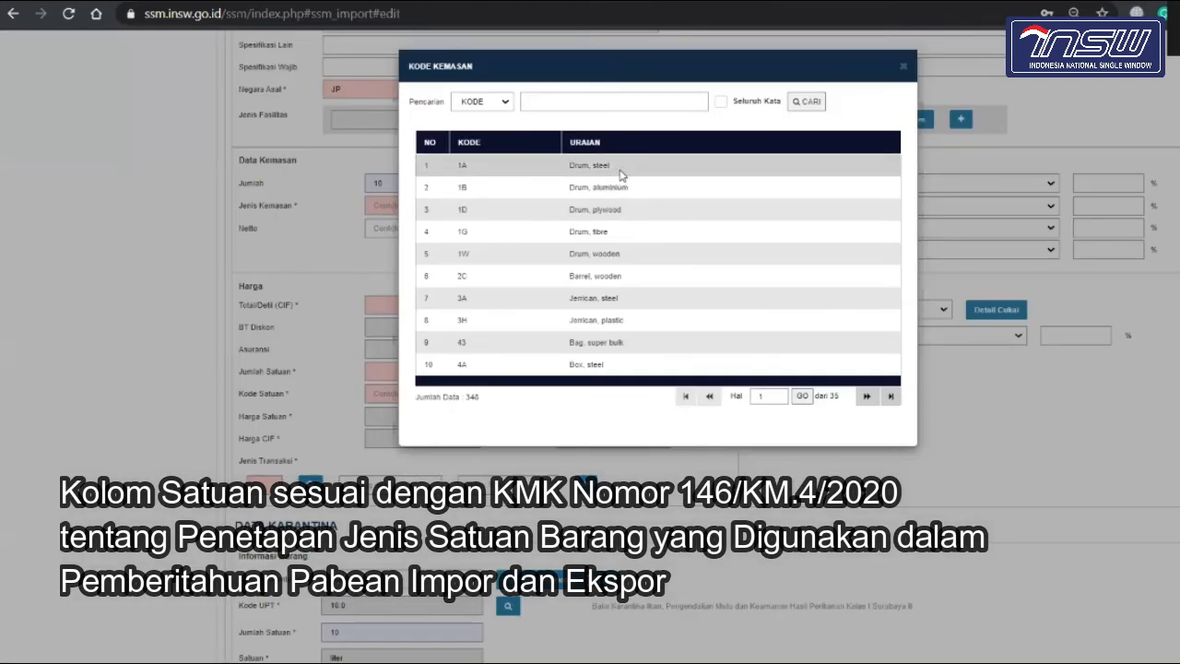
{"action": "left_click", "coordinate": [621, 175]}
{"action": "left_click", "coordinate": [416, 228]}
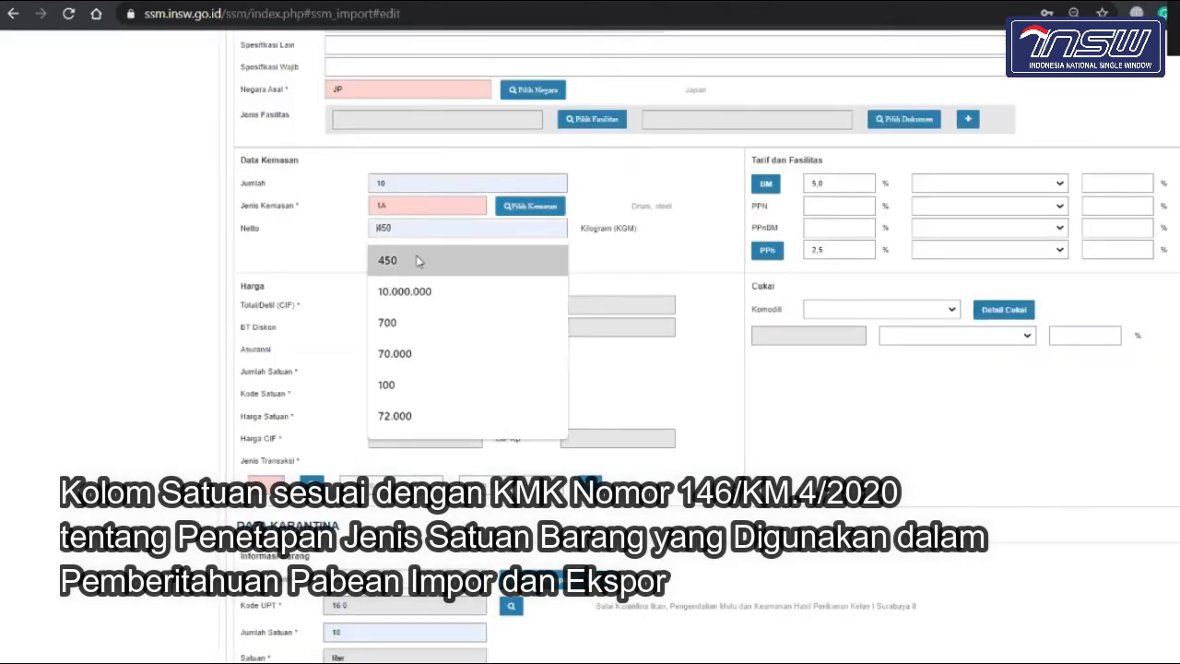
{"action": "left_click", "coordinate": [415, 259]}
- Fill in the goods' Harga with Total/Detil (CIF) 1.000, Jumlah Satuan 10, Kode Satuan KGM and Jenis Transaksi NTR
{"action": "left_click", "coordinate": [405, 306]}
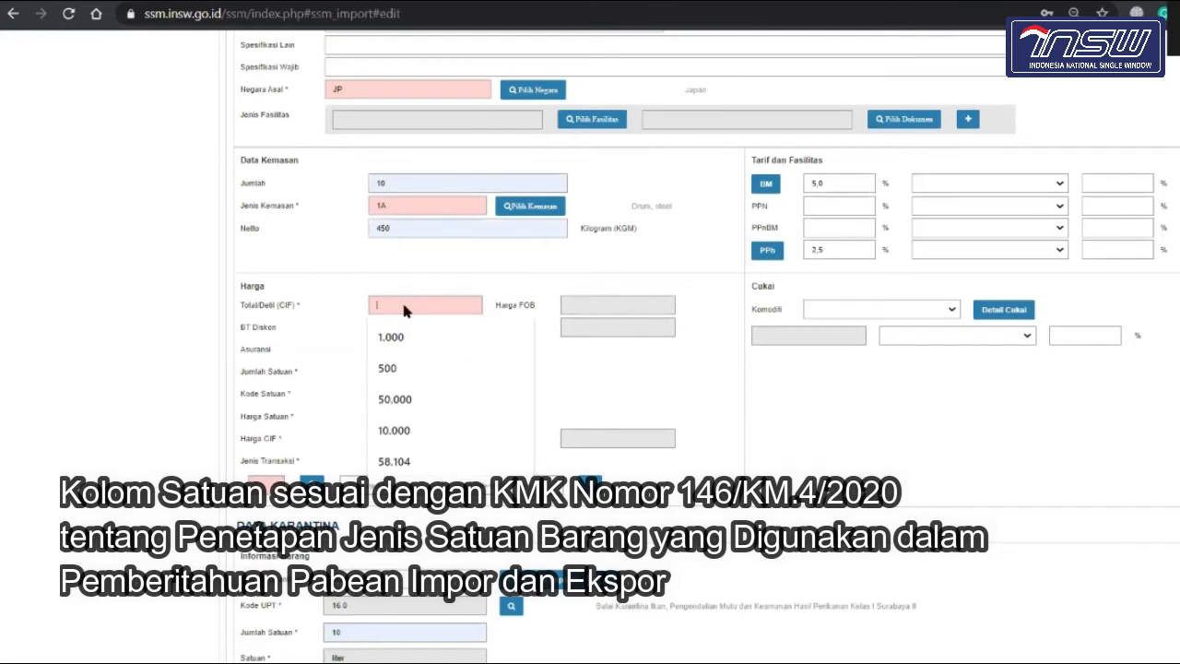
{"action": "left_click", "coordinate": [405, 335]}
{"action": "left_click", "coordinate": [396, 373]}
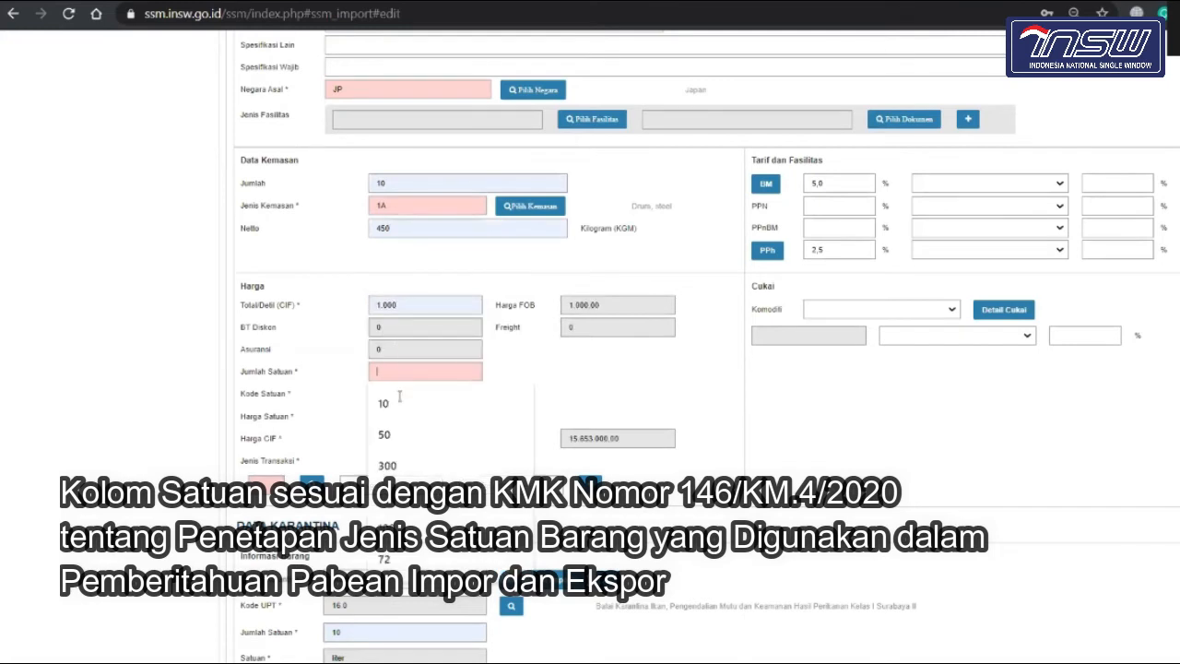
{"action": "left_click", "coordinate": [402, 399]}
{"action": "left_click", "coordinate": [402, 396]}
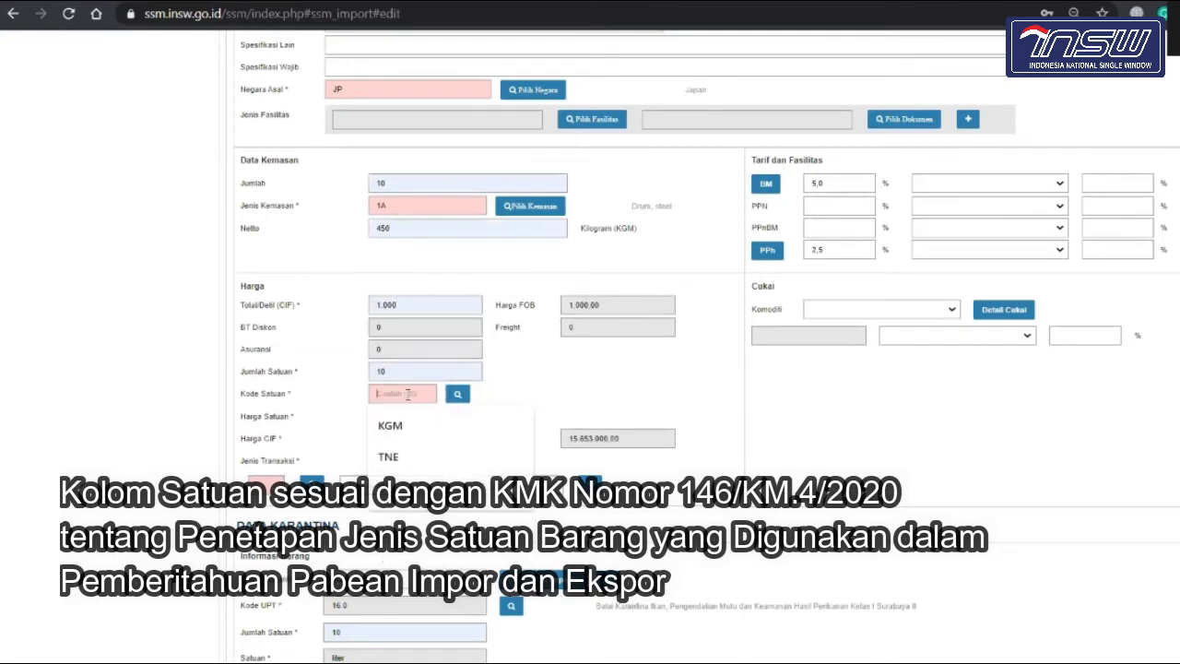
{"action": "left_click", "coordinate": [407, 418]}
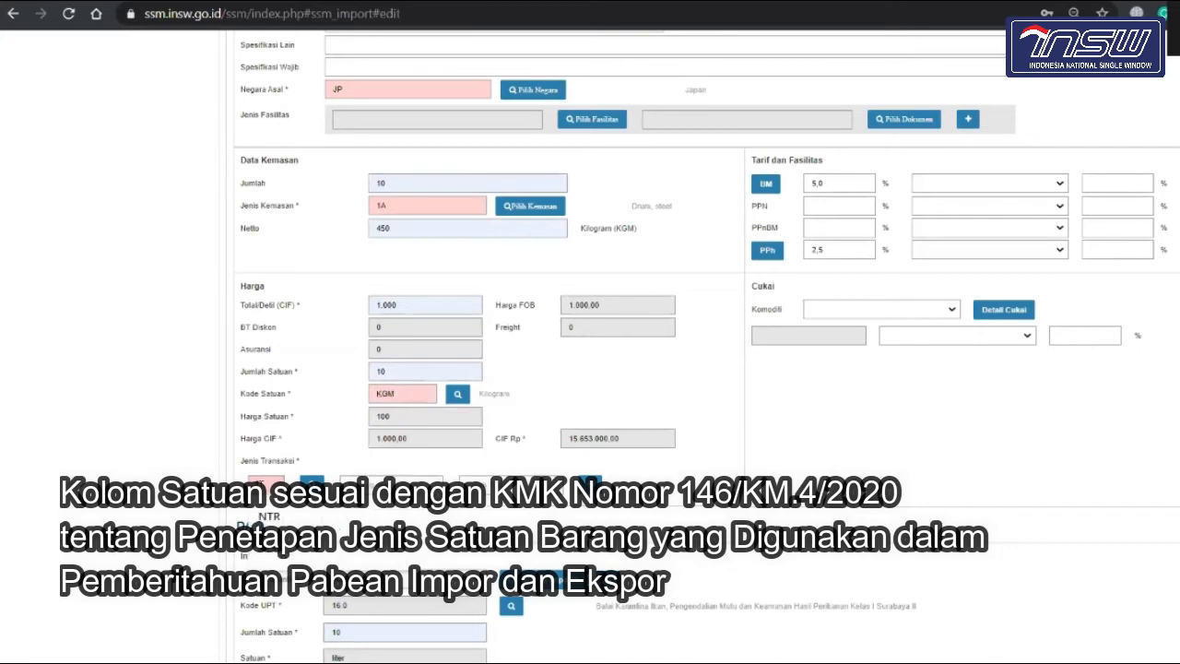
{"action": "scroll", "coordinate": [268, 507], "scroll_direction": "down", "scroll_amount": 4}
{"action": "scroll", "coordinate": [269, 512], "scroll_direction": "down", "scroll_amount": 1}
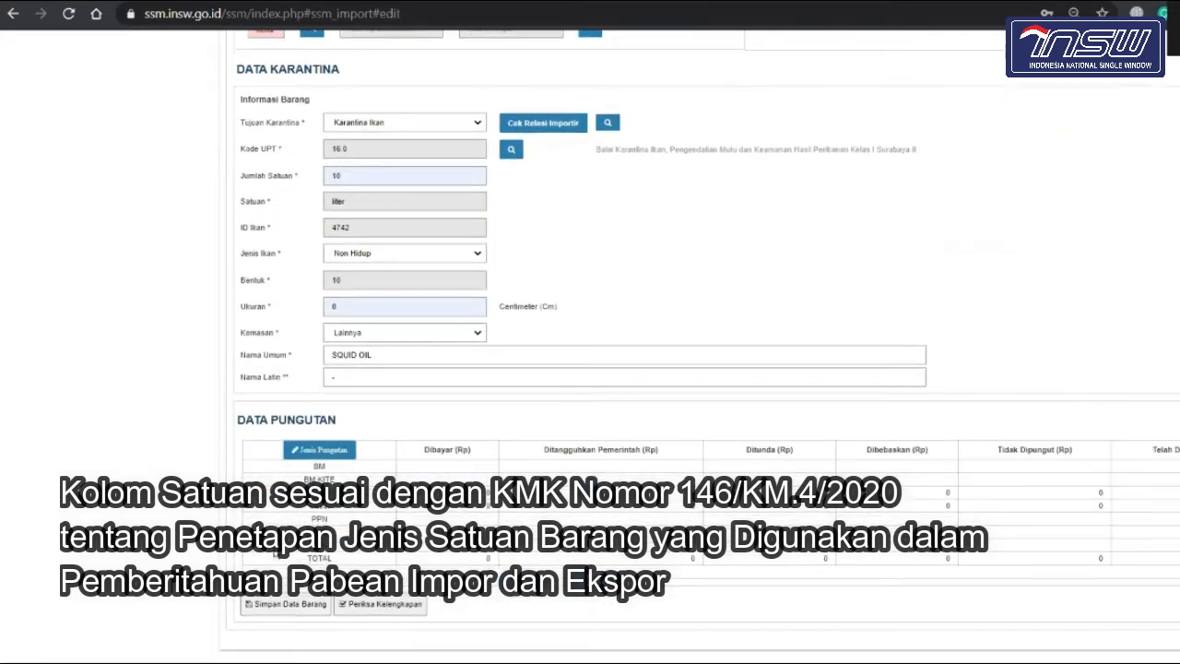
{"action": "left_click", "coordinate": [271, 603]}
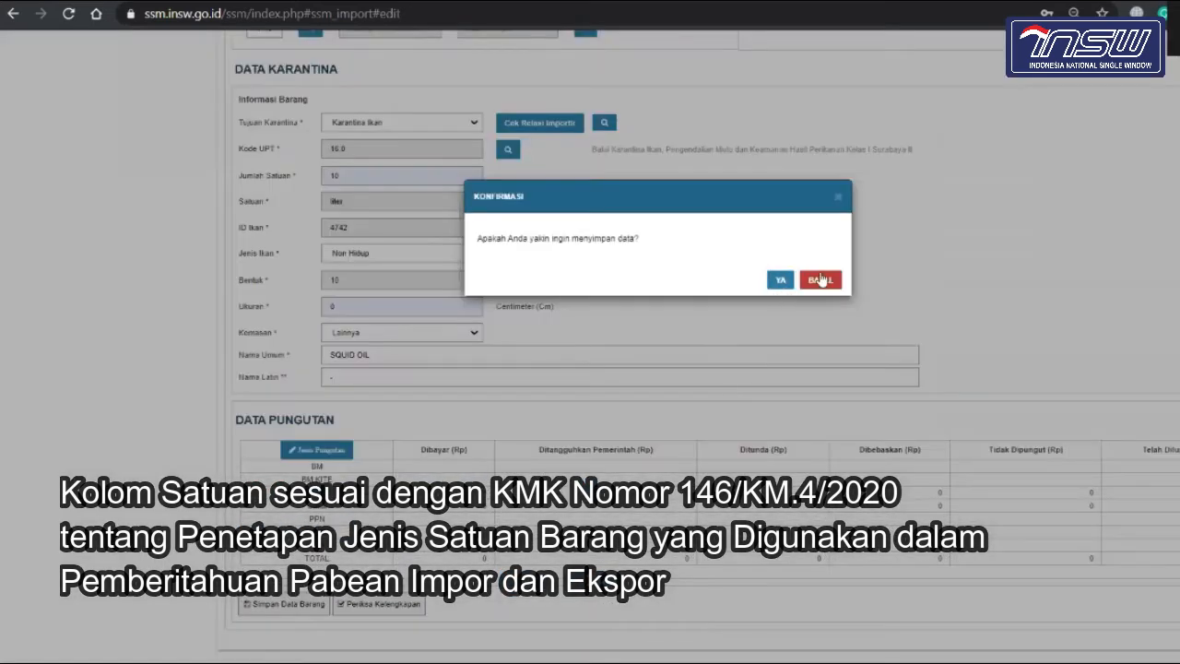
{"action": "left_click", "coordinate": [821, 280]}
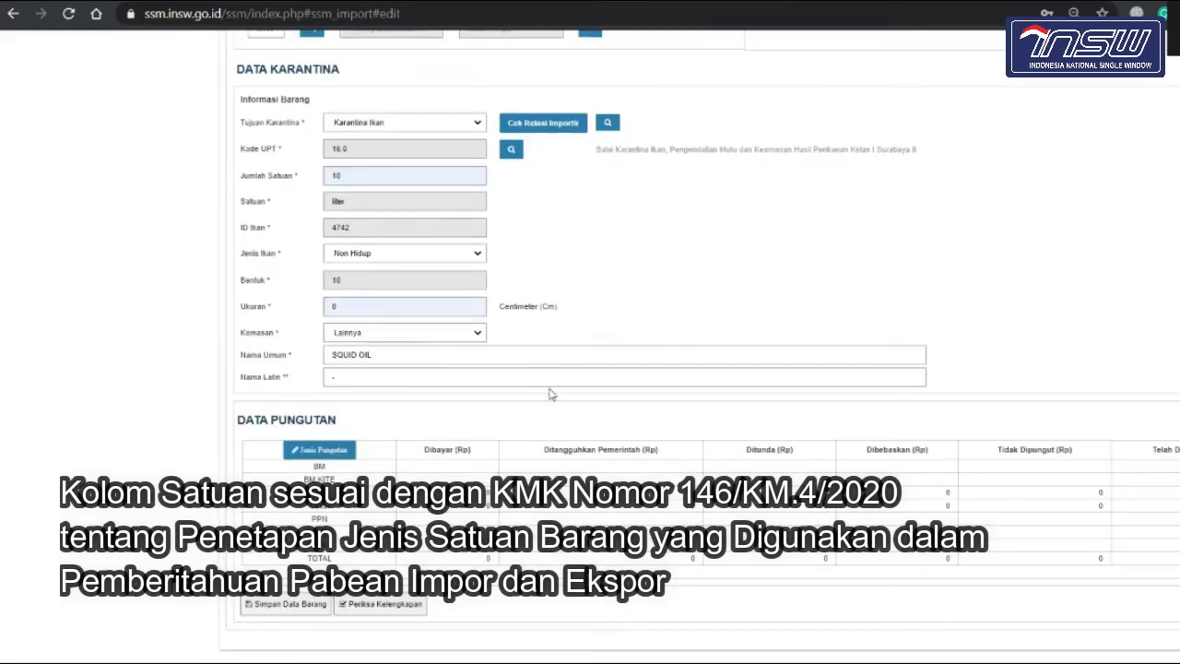
- Review the completed goods entry, save the goods data, confirm the save and dismiss the message
{"action": "scroll", "coordinate": [550, 390], "scroll_direction": "up", "scroll_amount": 4}
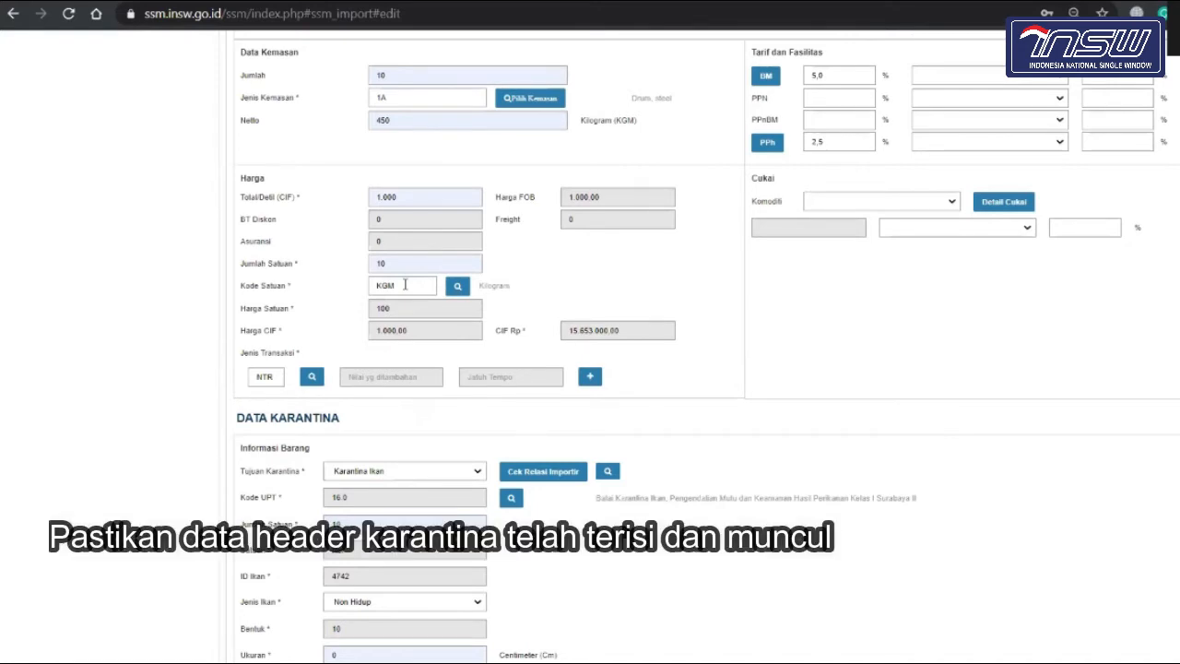
{"action": "left_click", "coordinate": [404, 285]}
{"action": "scroll", "coordinate": [408, 287], "scroll_direction": "down", "scroll_amount": 4}
{"action": "left_click", "coordinate": [285, 605]}
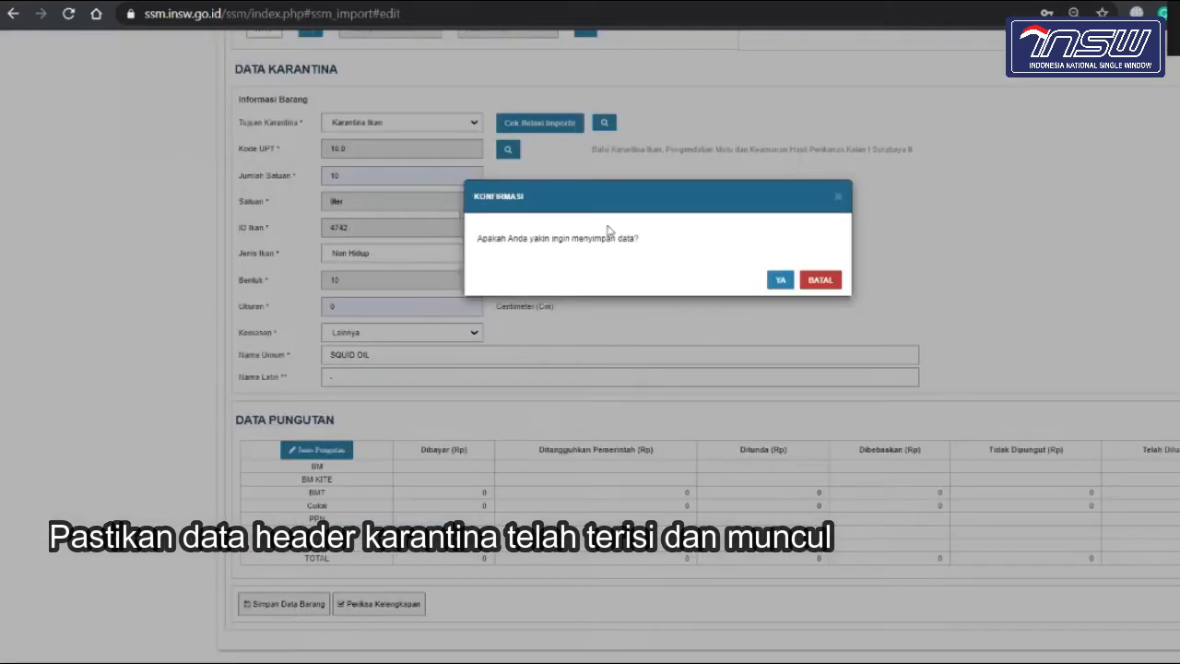
{"action": "left_click", "coordinate": [780, 279]}
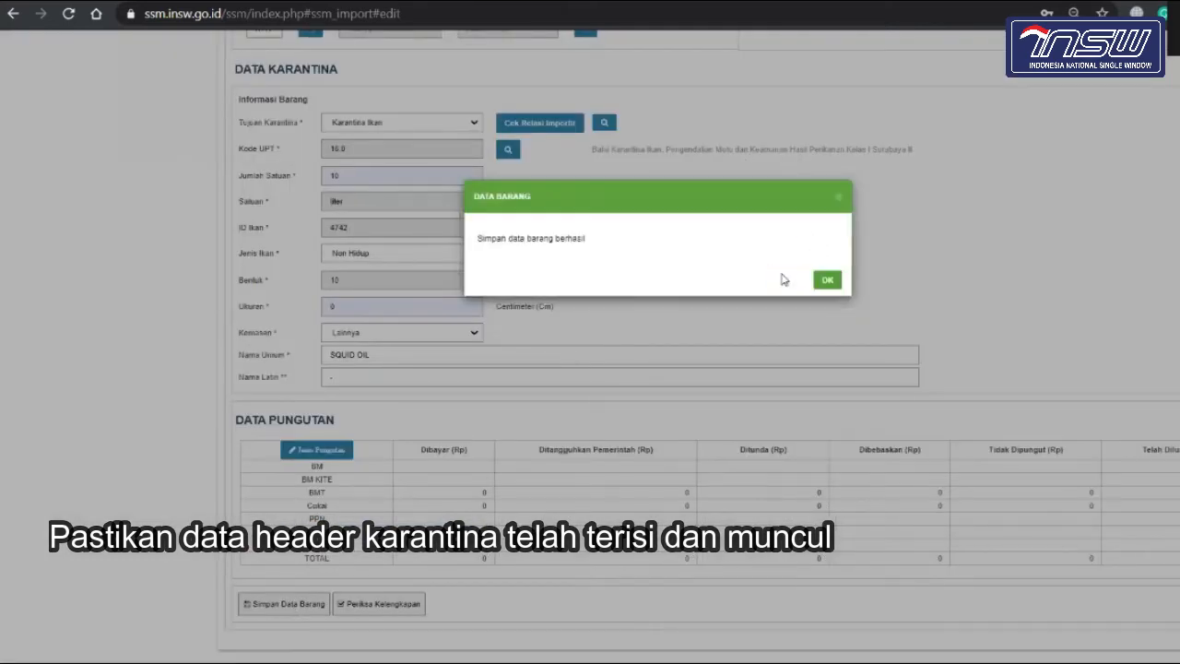
{"action": "left_click", "coordinate": [827, 281]}
- Return to the submission's header data and check its Data Karantina section, including the BKIPM office
{"action": "scroll", "coordinate": [832, 285], "scroll_direction": "up", "scroll_amount": 2}
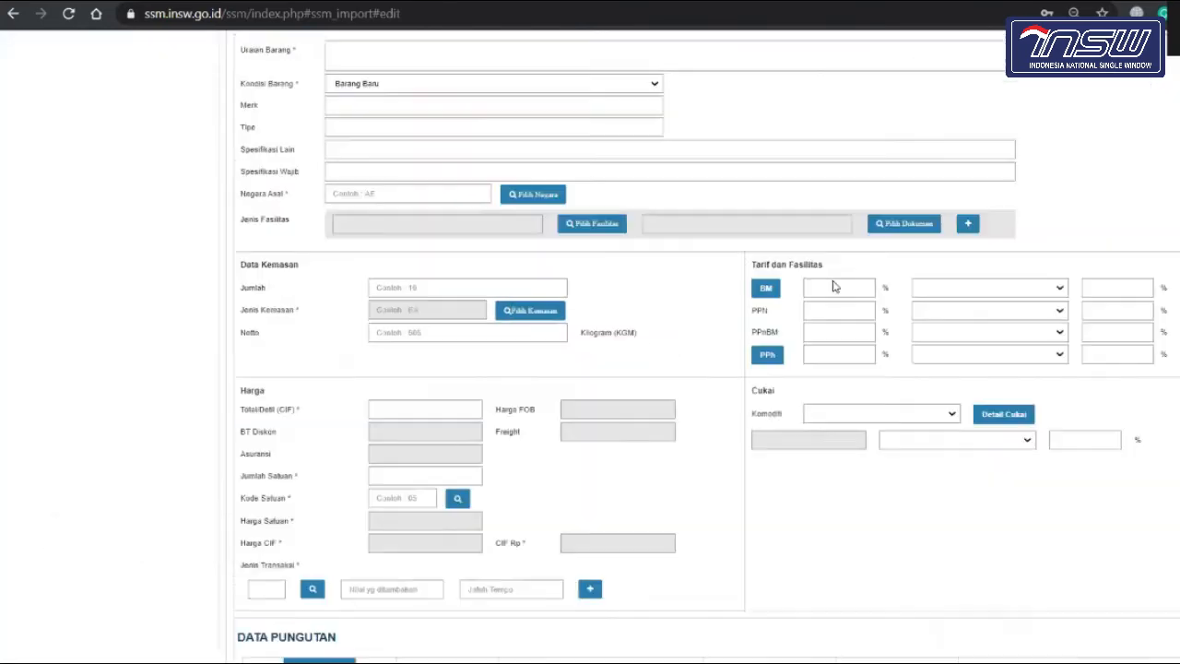
{"action": "scroll", "coordinate": [832, 285], "scroll_direction": "up", "scroll_amount": 5}
{"action": "left_click", "coordinate": [267, 175]}
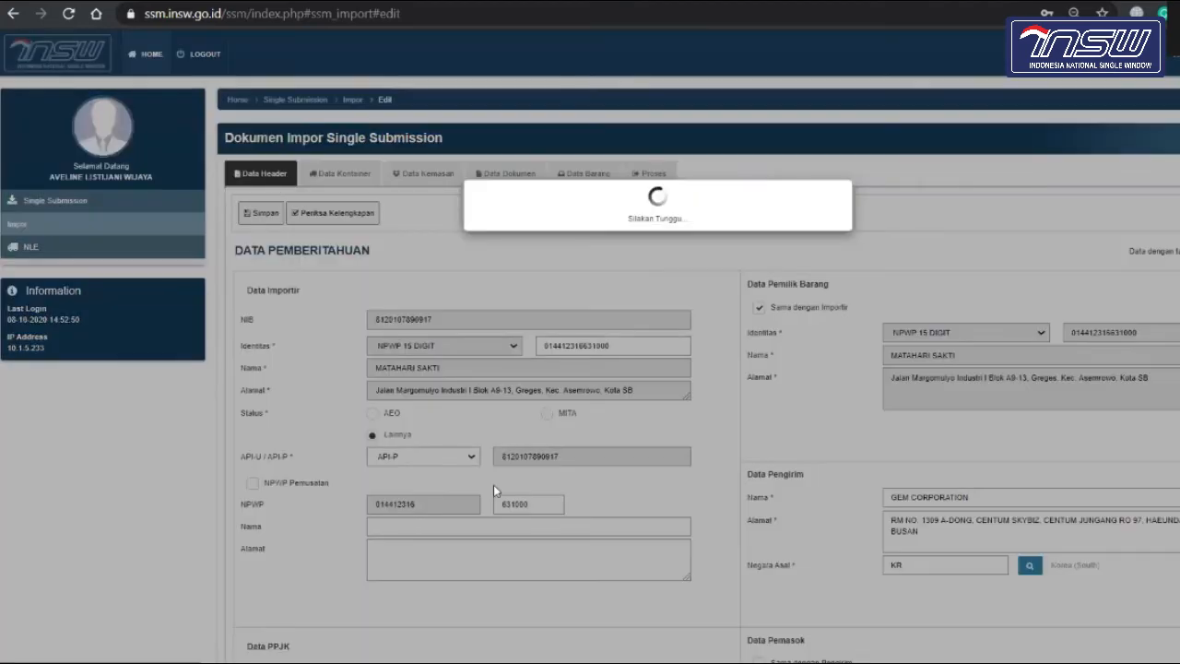
{"action": "scroll", "coordinate": [493, 486], "scroll_direction": "down", "scroll_amount": 15}
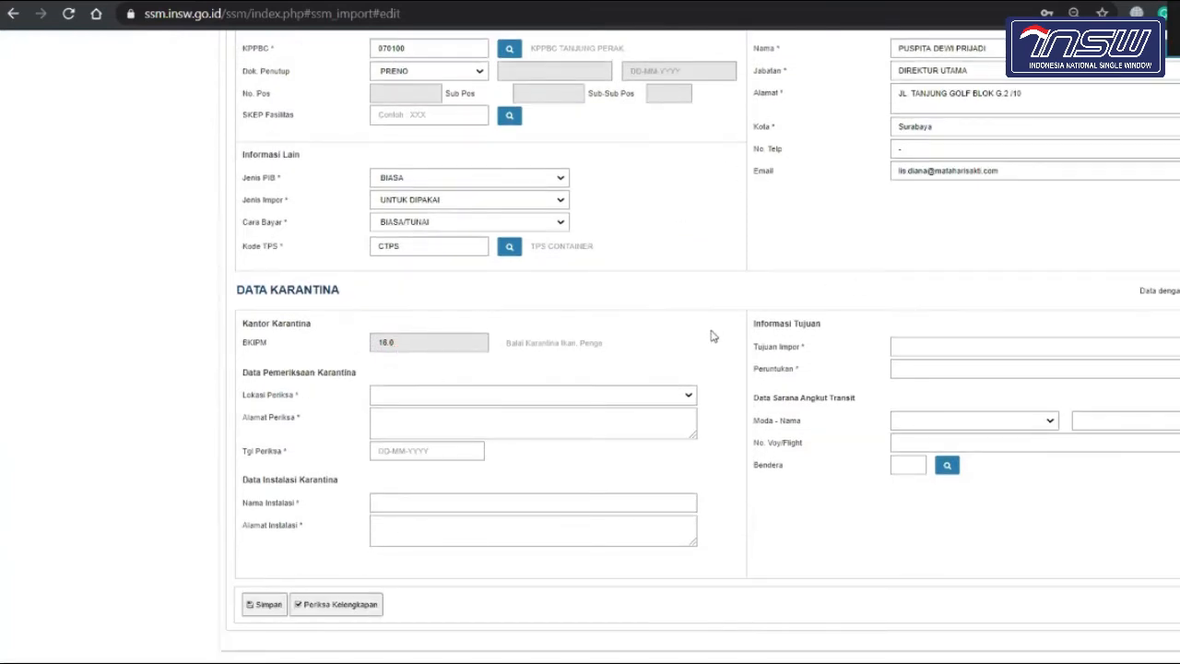
{"action": "scroll", "coordinate": [711, 337], "scroll_direction": "up", "scroll_amount": 15}
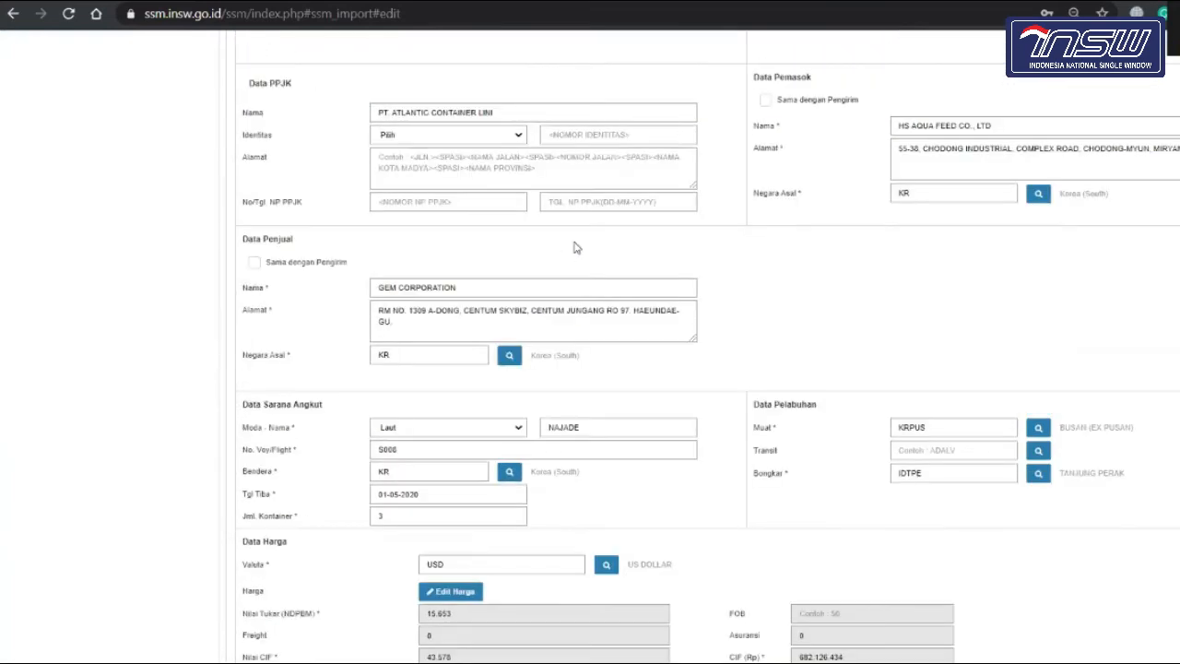
{"action": "scroll", "coordinate": [548, 159], "scroll_direction": "up", "scroll_amount": 2}
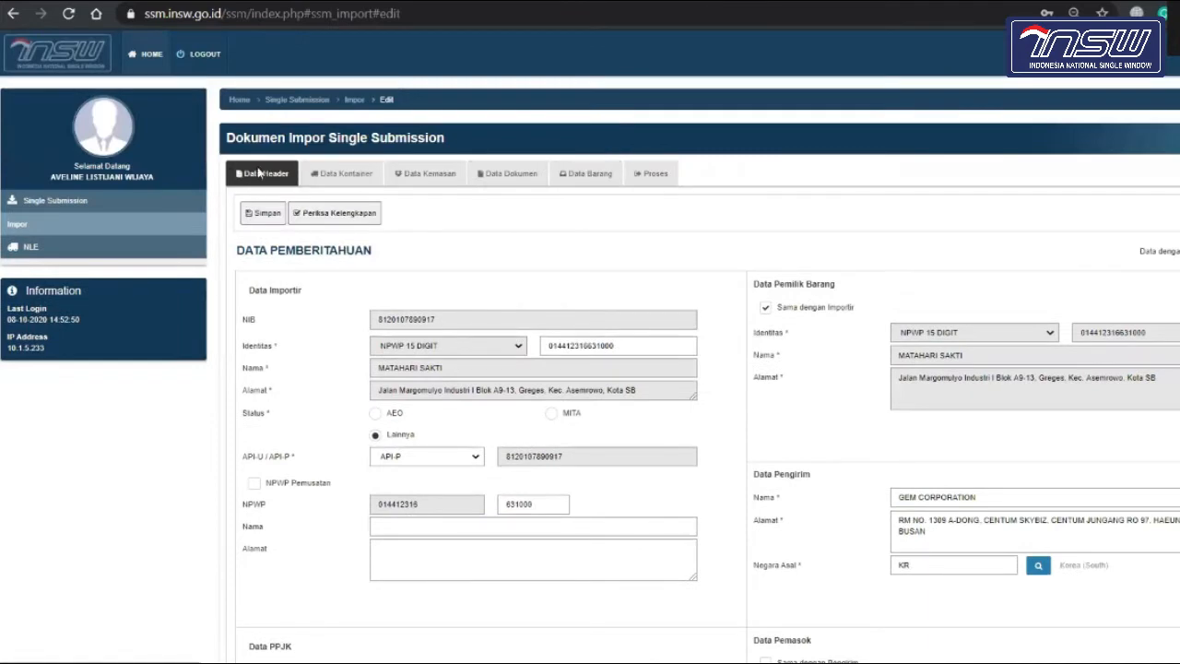
{"action": "scroll", "coordinate": [259, 172], "scroll_direction": "down", "scroll_amount": 20}
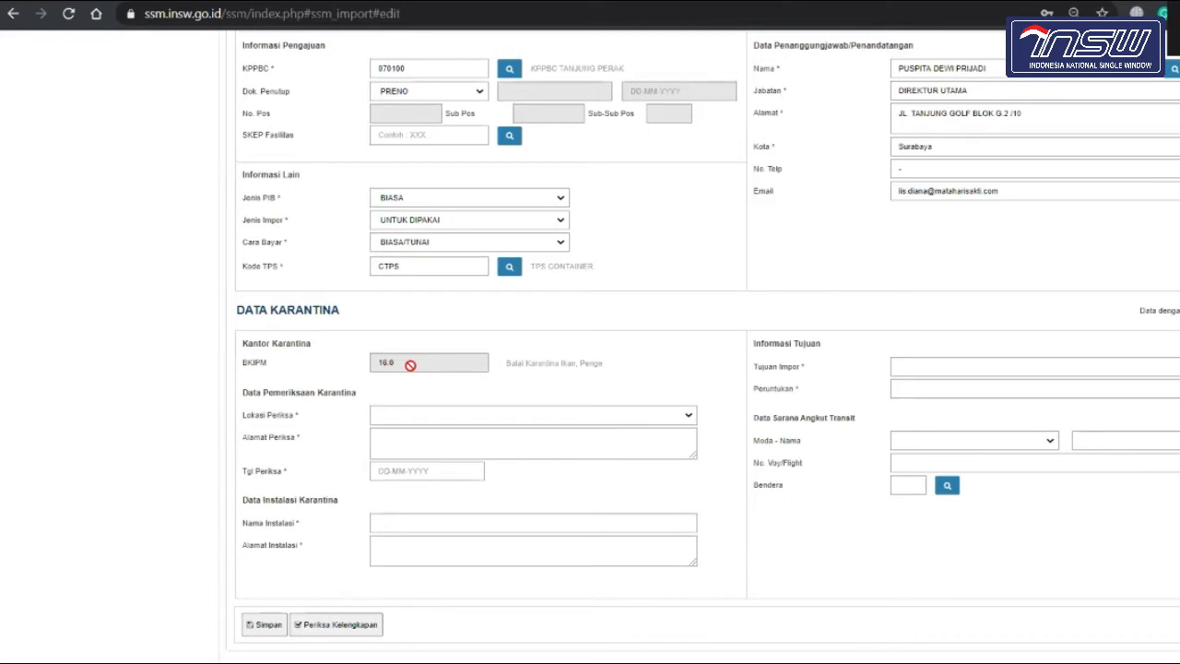
- Examine the submission's Data Barang section, including the goods list, the goods entry fields and the Harga section
{"action": "scroll", "coordinate": [410, 364], "scroll_direction": "down", "scroll_amount": 1}
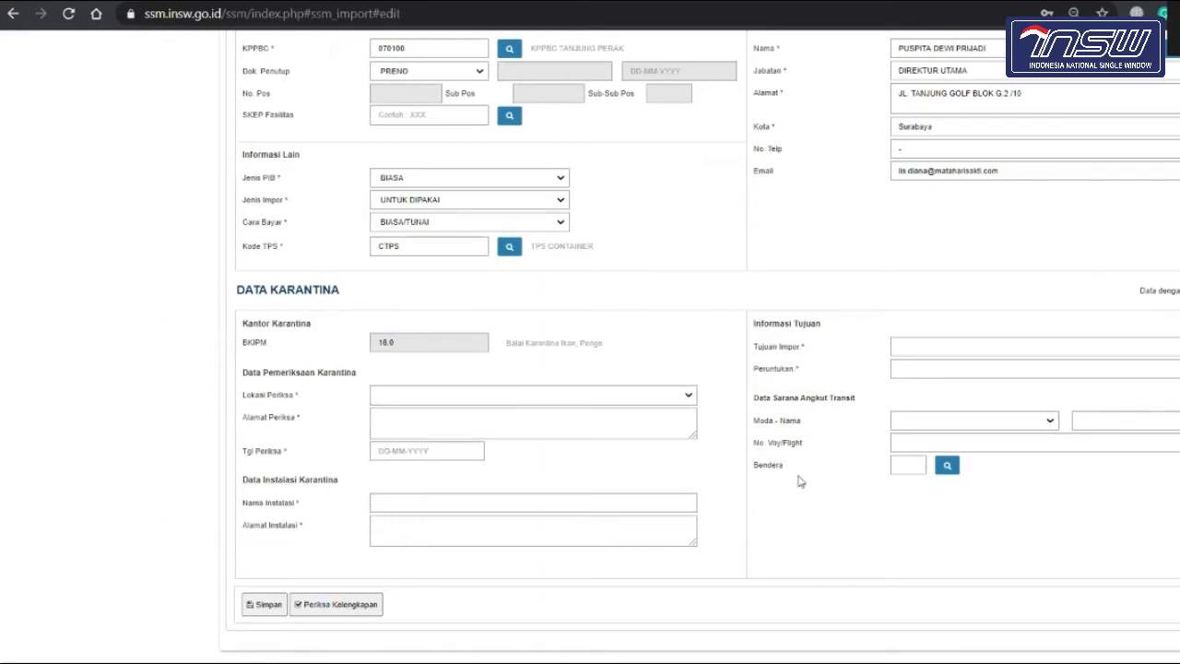
{"action": "scroll", "coordinate": [801, 482], "scroll_direction": "up", "scroll_amount": 10}
{"action": "scroll", "coordinate": [801, 482], "scroll_direction": "up", "scroll_amount": 6}
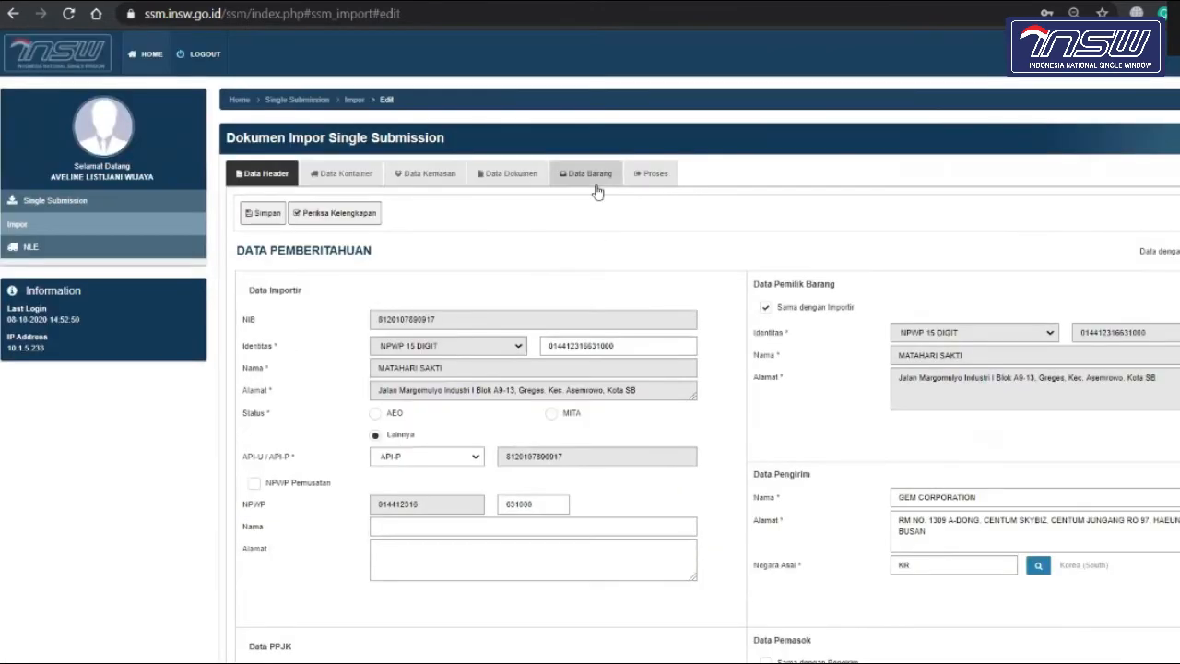
{"action": "left_click", "coordinate": [595, 188]}
{"action": "scroll", "coordinate": [517, 429], "scroll_direction": "down", "scroll_amount": 7}
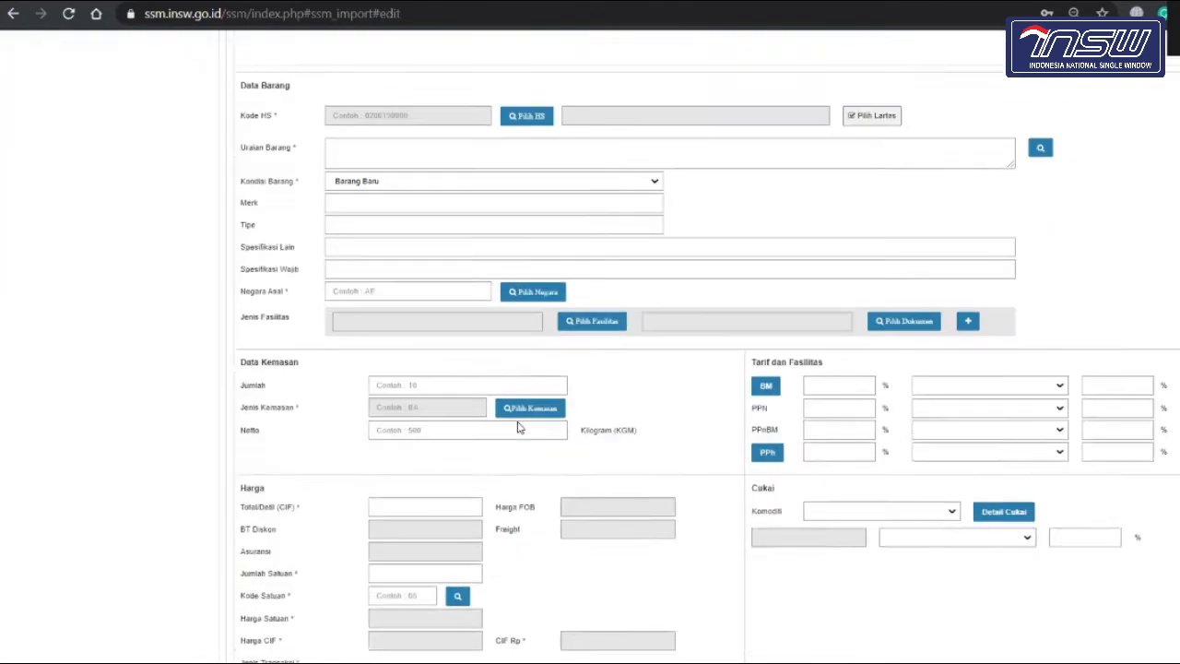
{"action": "scroll", "coordinate": [451, 358], "scroll_direction": "up", "scroll_amount": 6}
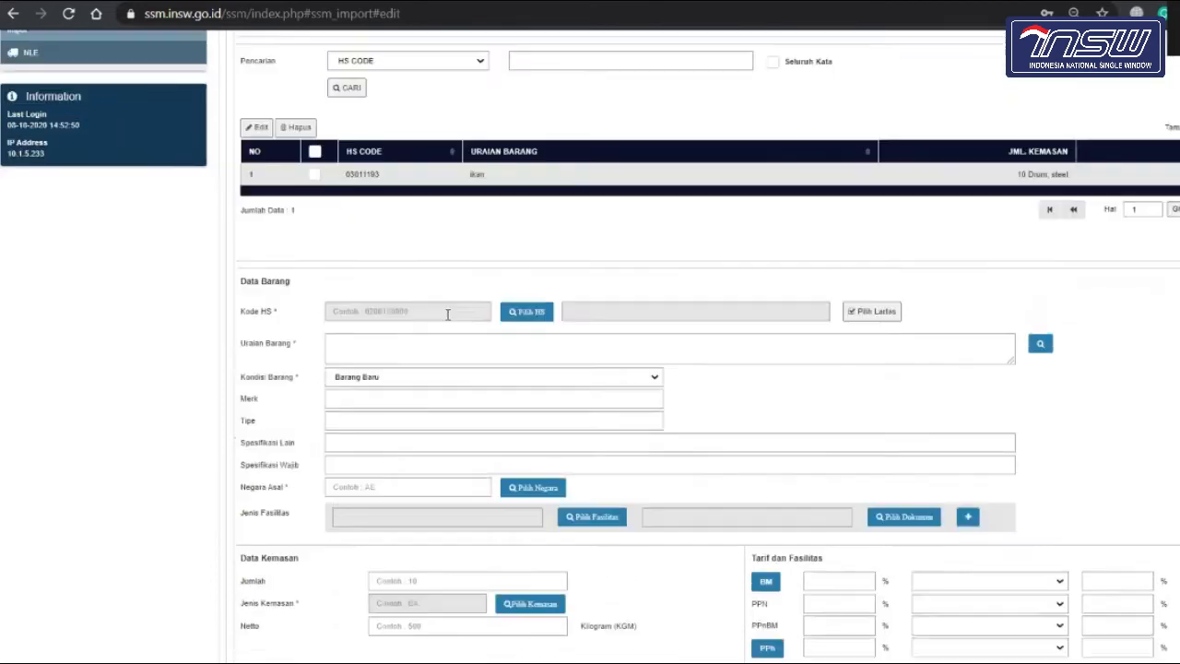
{"action": "scroll", "coordinate": [452, 355], "scroll_direction": "down", "scroll_amount": 5}
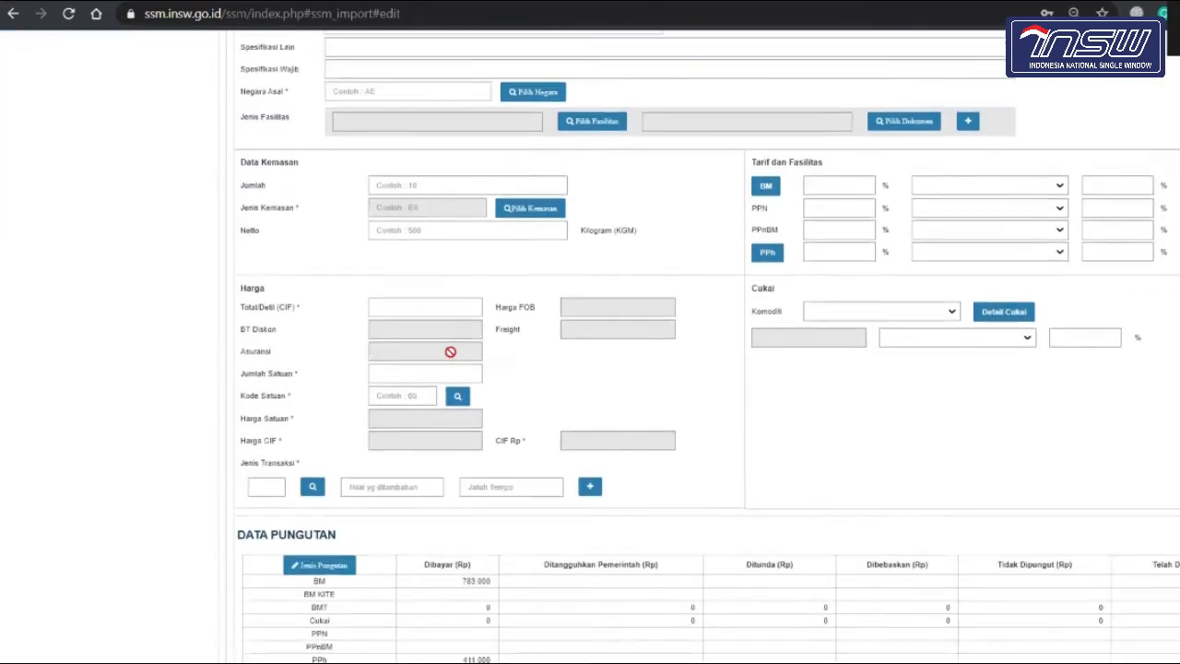
{"action": "scroll", "coordinate": [368, 313], "scroll_direction": "up", "scroll_amount": 6}
{"action": "scroll", "coordinate": [293, 275], "scroll_direction": "up", "scroll_amount": 1}
- Return to the header data and set Lokasi Periksa in Data Karantina to Di Dalam Bandara / Pelabuhan
{"action": "left_click", "coordinate": [258, 175]}
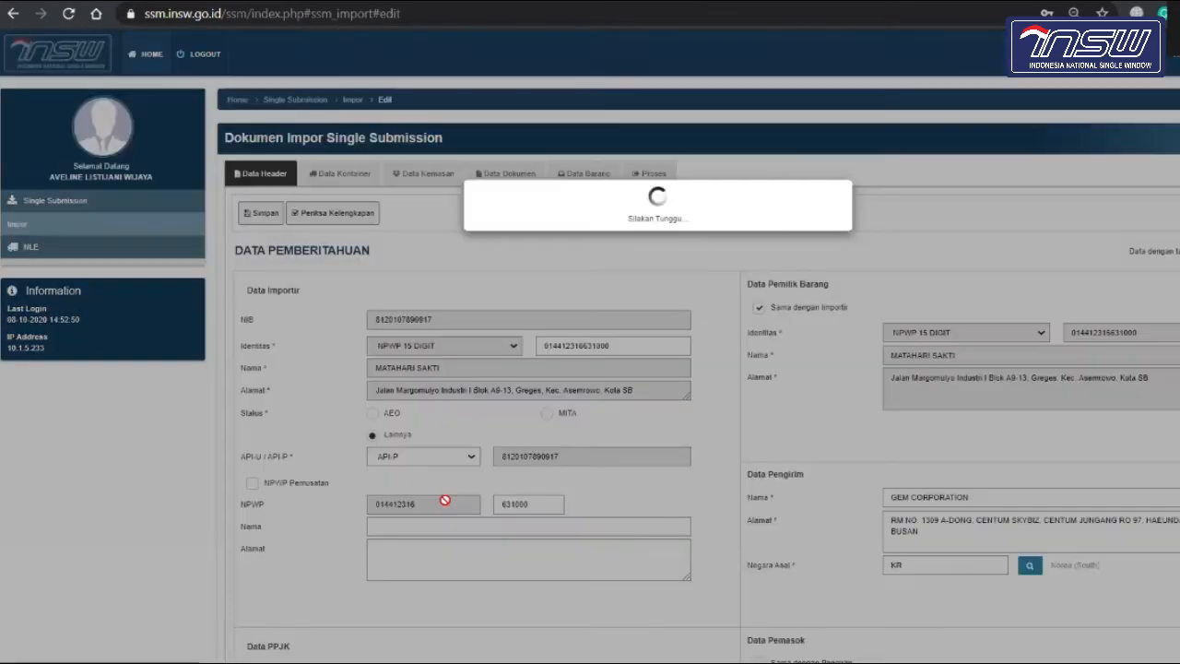
{"action": "scroll", "coordinate": [444, 499], "scroll_direction": "down", "scroll_amount": 15}
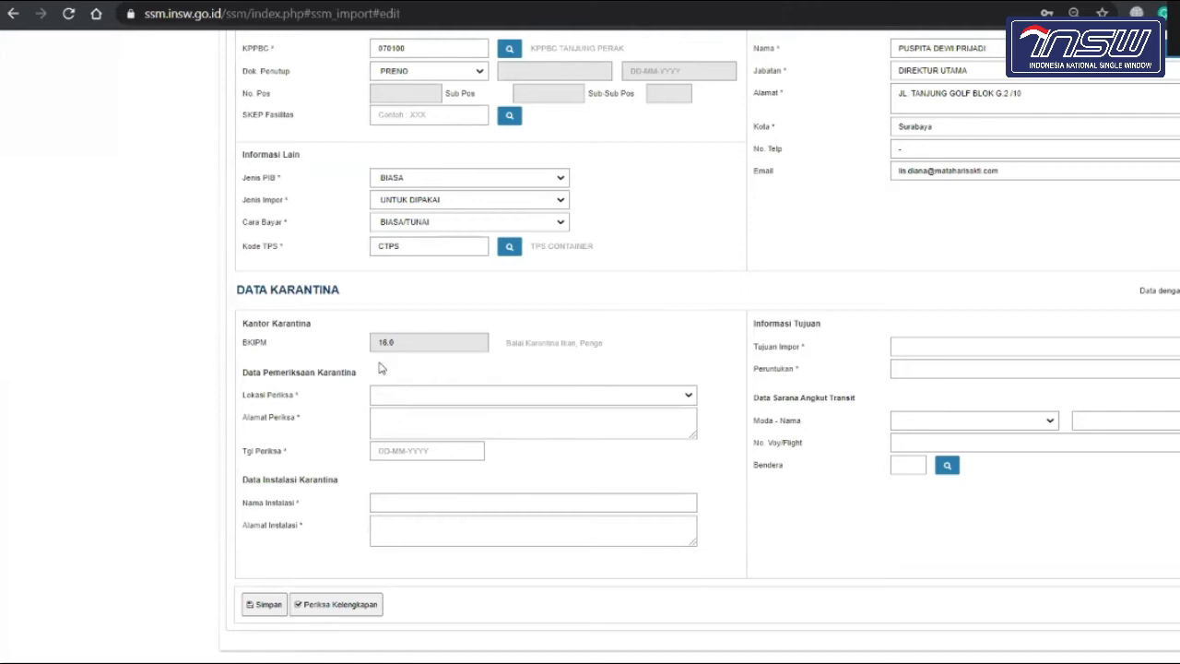
{"action": "left_click", "coordinate": [403, 398]}
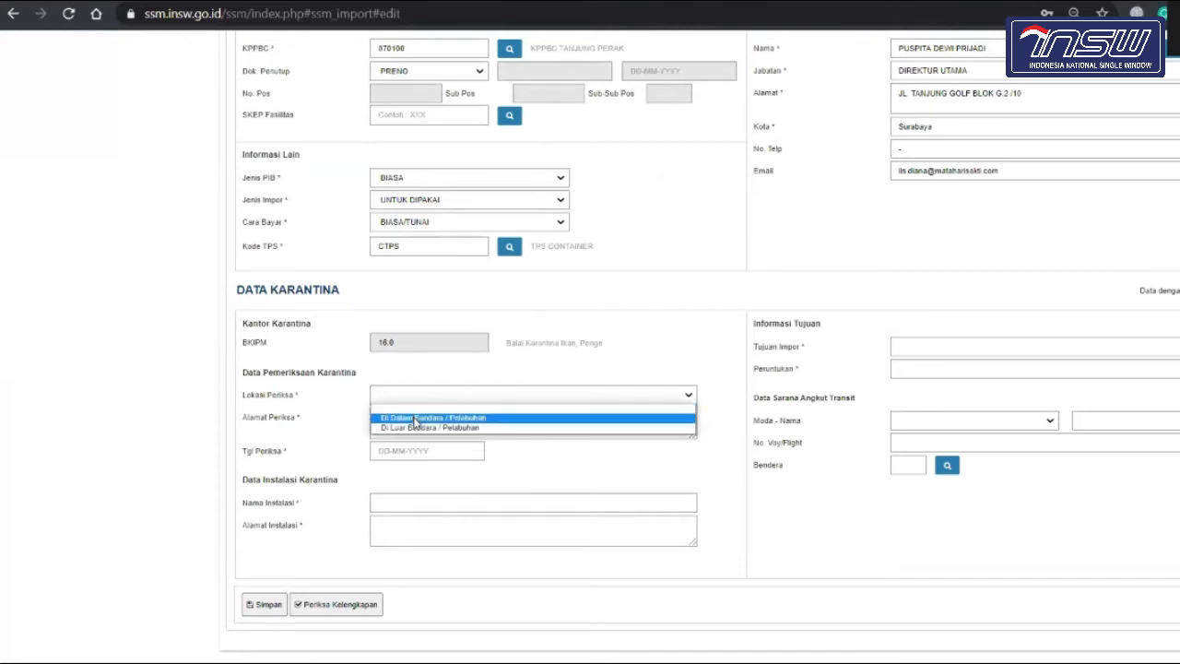
{"action": "left_click", "coordinate": [415, 418]}
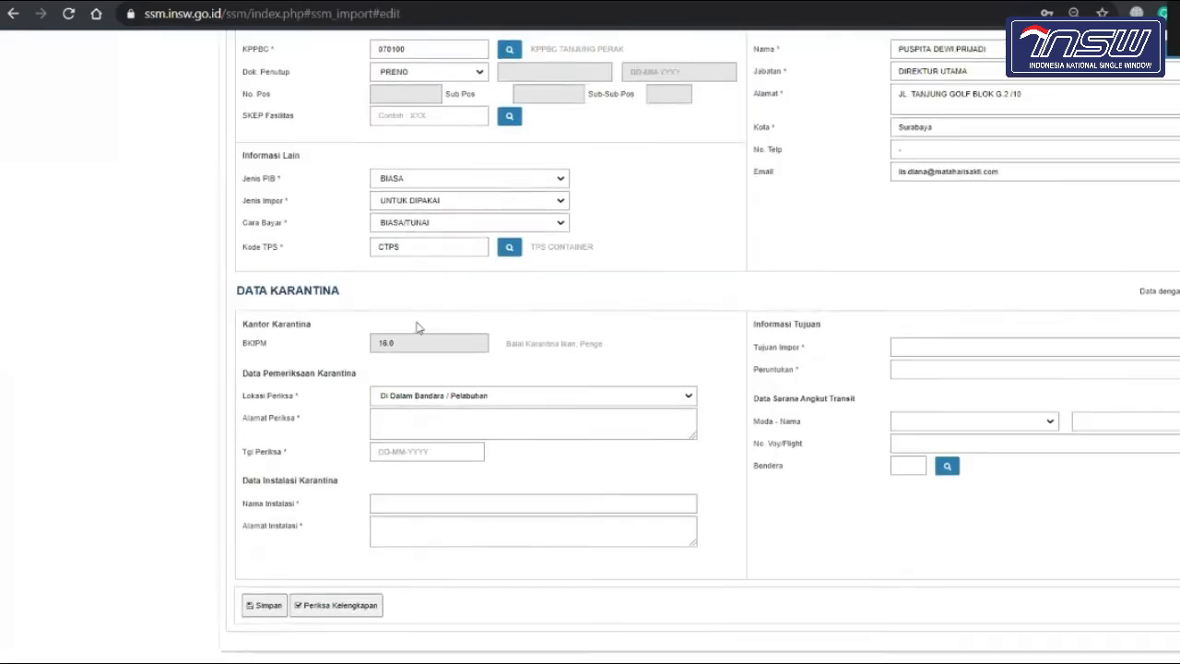
{"action": "scroll", "coordinate": [420, 325], "scroll_direction": "up", "scroll_amount": 15}
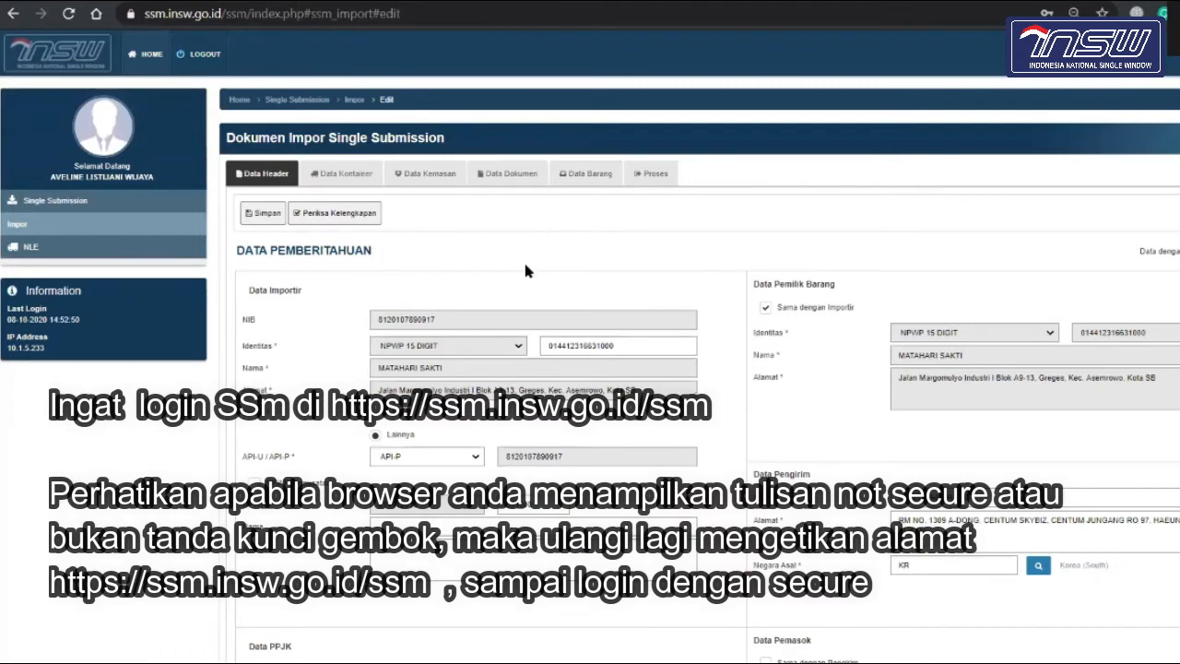
{"action": "scroll", "coordinate": [524, 270], "scroll_direction": "down", "scroll_amount": 5}
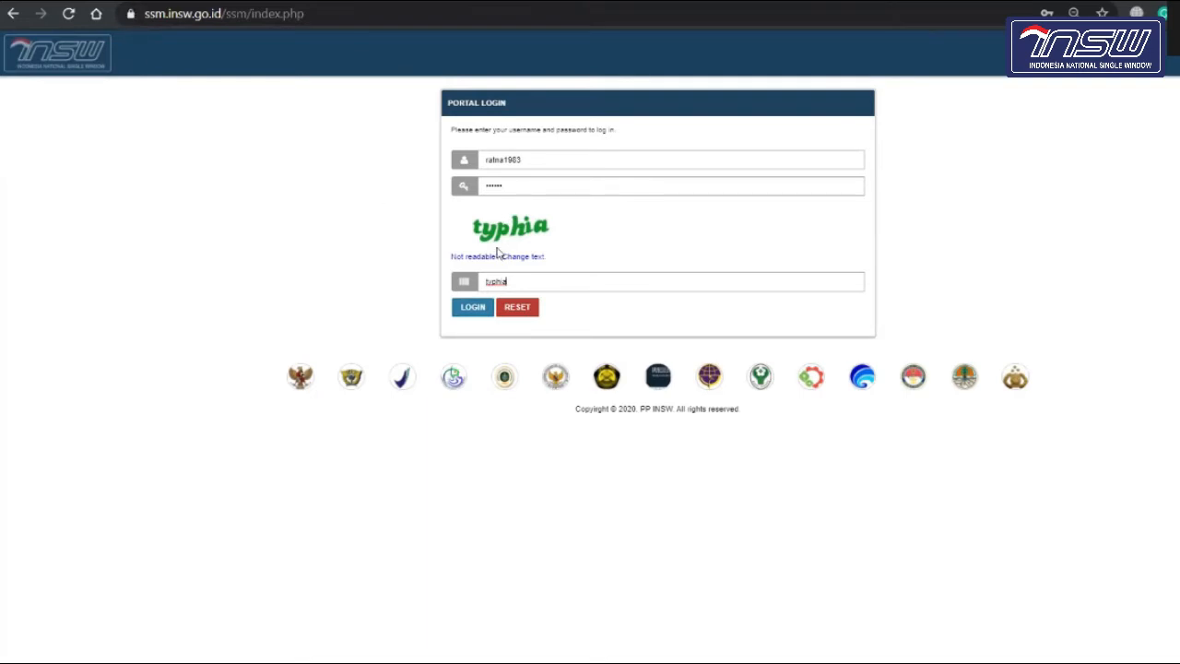
- Log in to the portal, dismiss the offer to save the password and open the Impor single submission list
{"action": "left_click", "coordinate": [479, 310]}
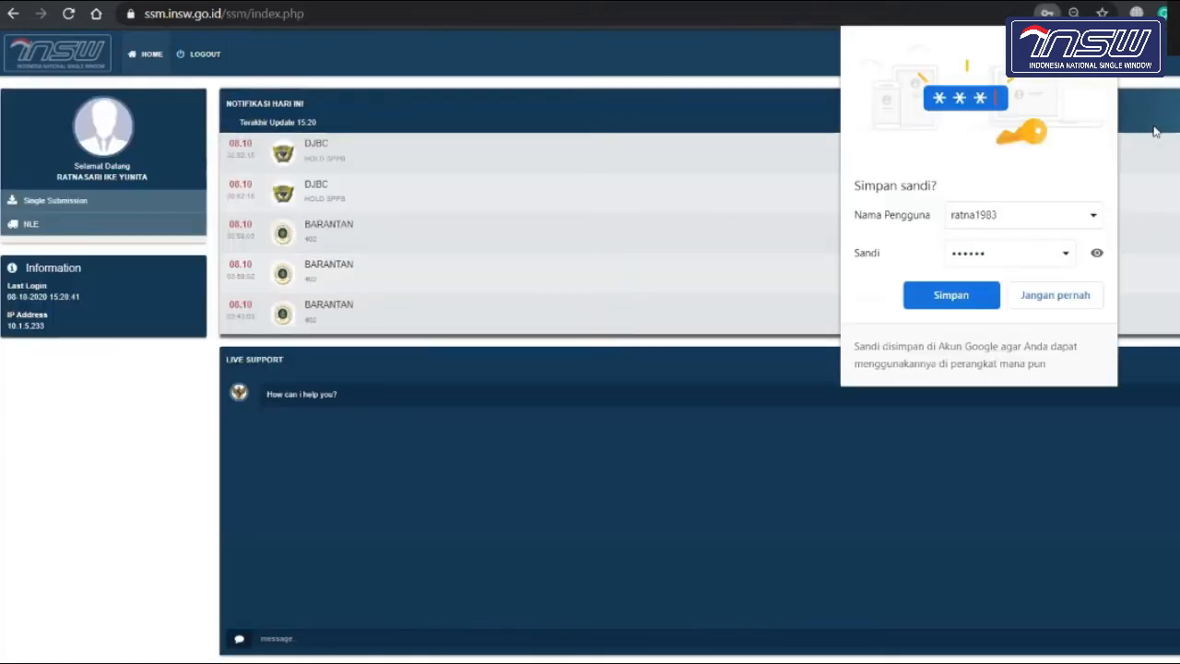
{"action": "left_click", "coordinate": [1155, 132]}
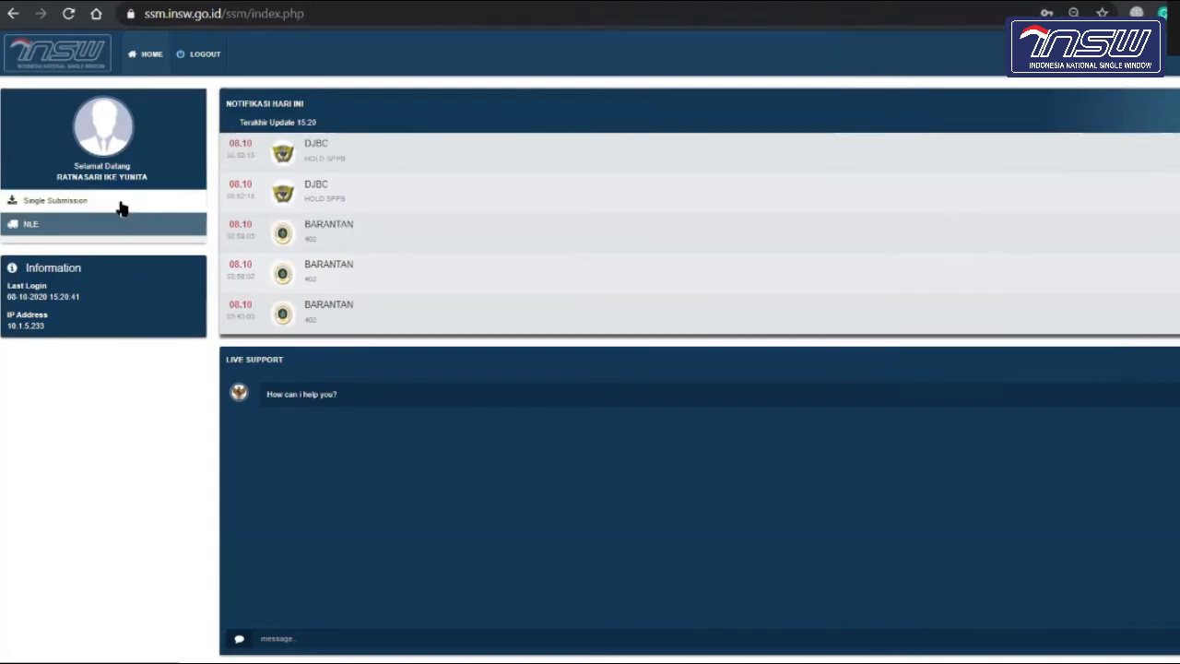
{"action": "left_click", "coordinate": [120, 204]}
{"action": "left_click", "coordinate": [117, 228]}
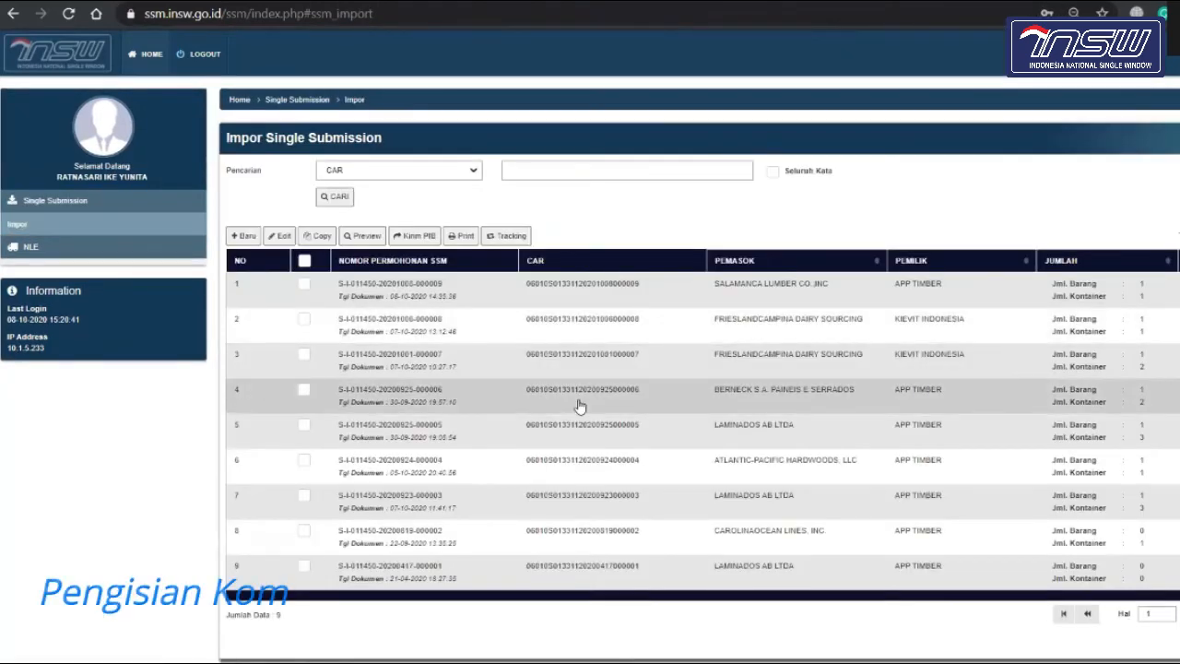
- Select only the submission with supplier CAROLINAOCEAN LINES, INC. and open it for editing
{"action": "left_click", "coordinate": [304, 389]}
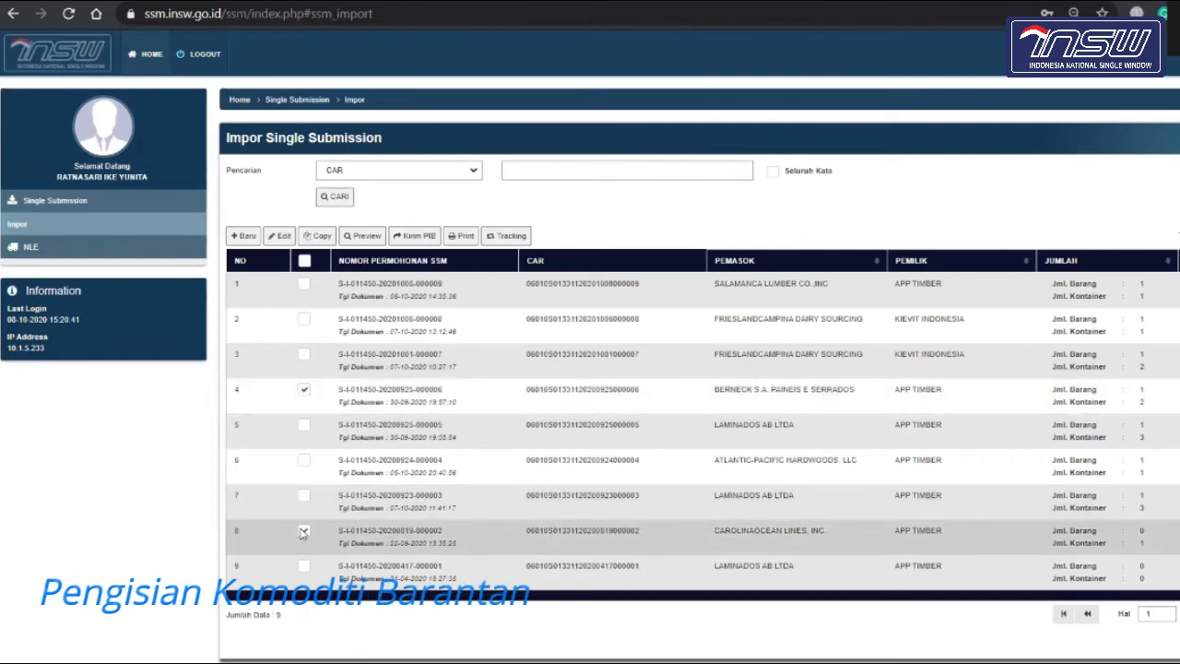
{"action": "left_click", "coordinate": [278, 236]}
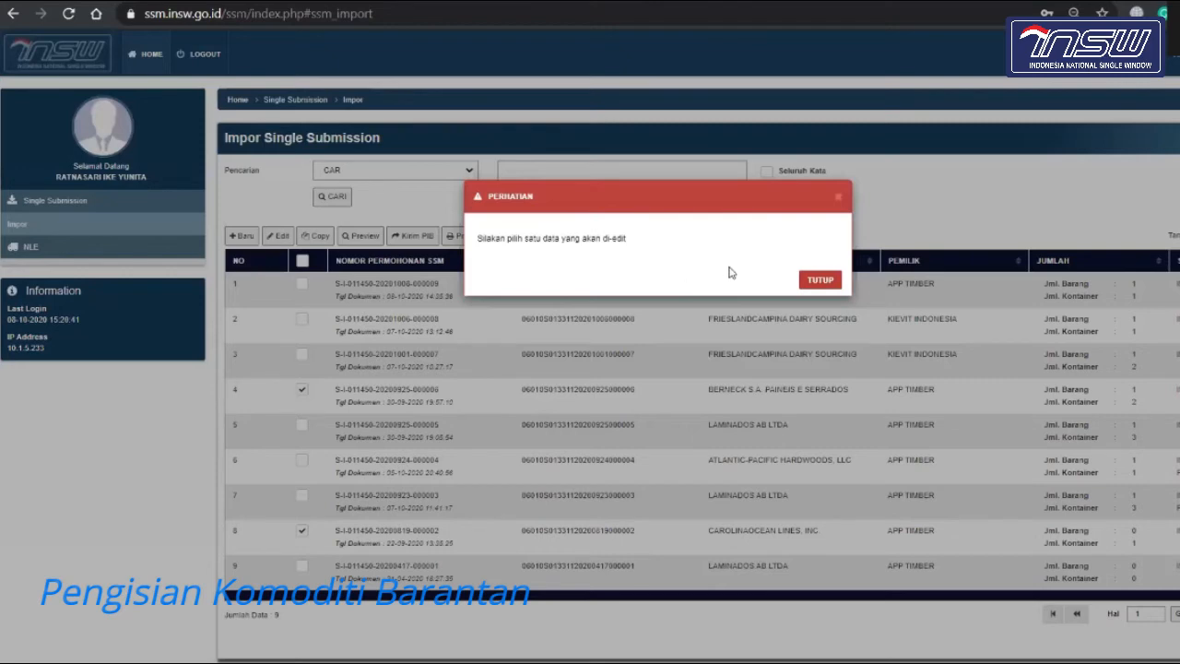
{"action": "left_click", "coordinate": [820, 279]}
{"action": "left_click", "coordinate": [304, 390]}
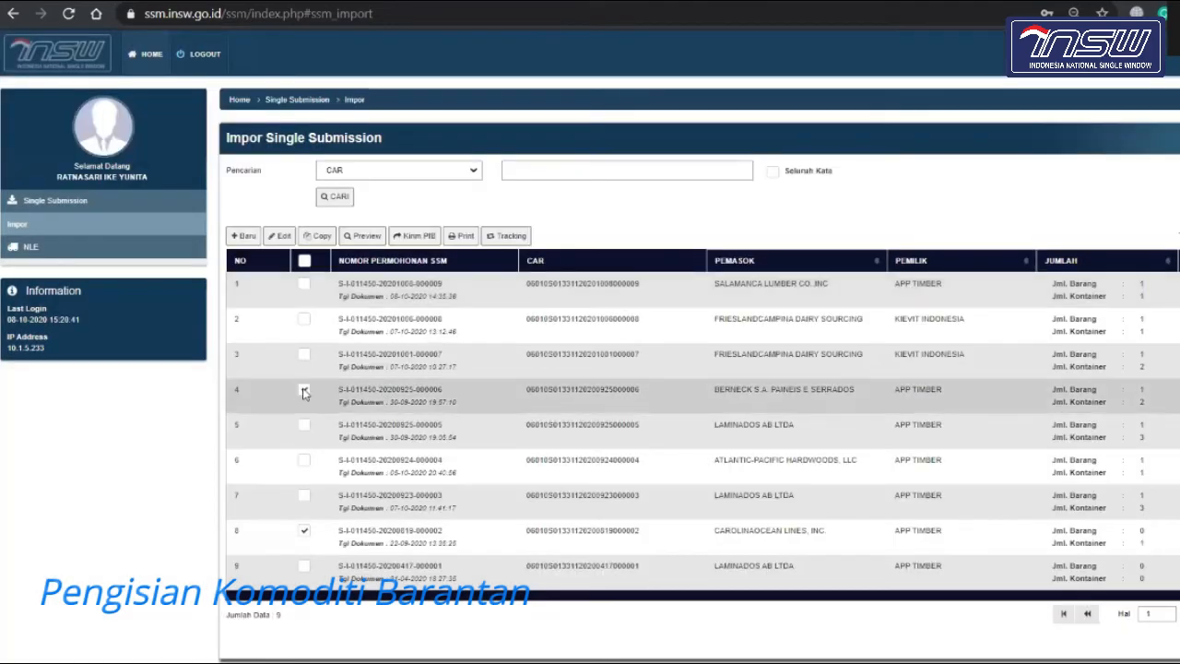
{"action": "left_click", "coordinate": [279, 239]}
- Review the submission's header data, including the Data Importir, Data PPJK, Data Pengirim and Data Pemasok sections
{"action": "scroll", "coordinate": [540, 283], "scroll_direction": "down", "scroll_amount": 3}
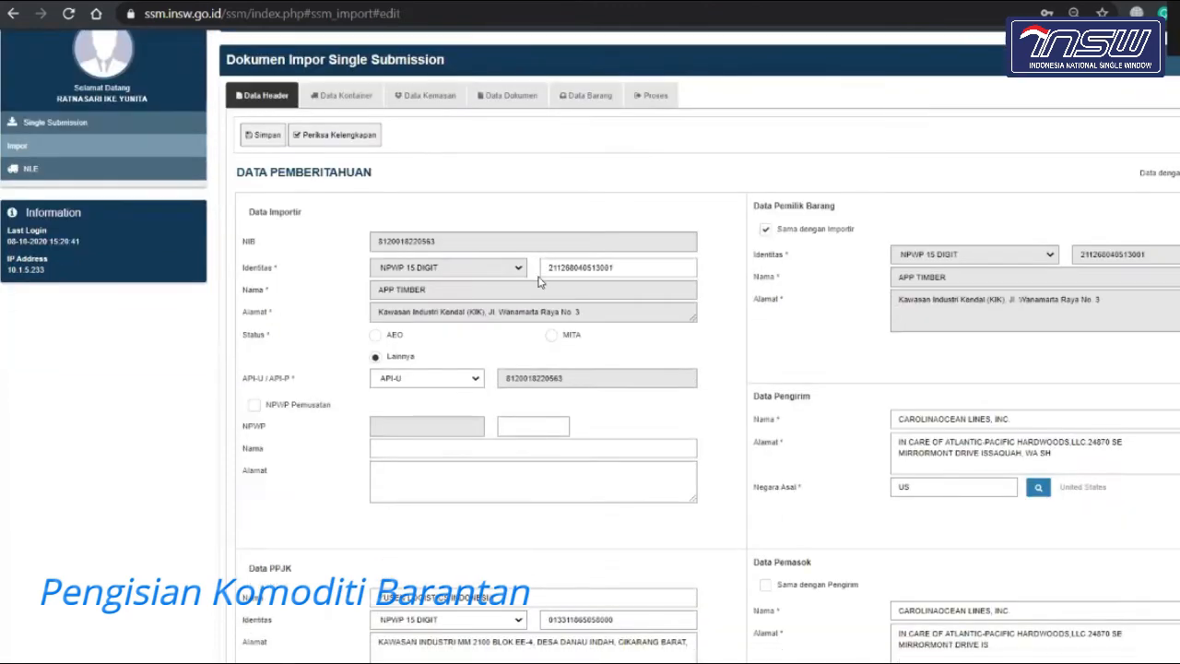
{"action": "scroll", "coordinate": [539, 275], "scroll_direction": "up", "scroll_amount": 1}
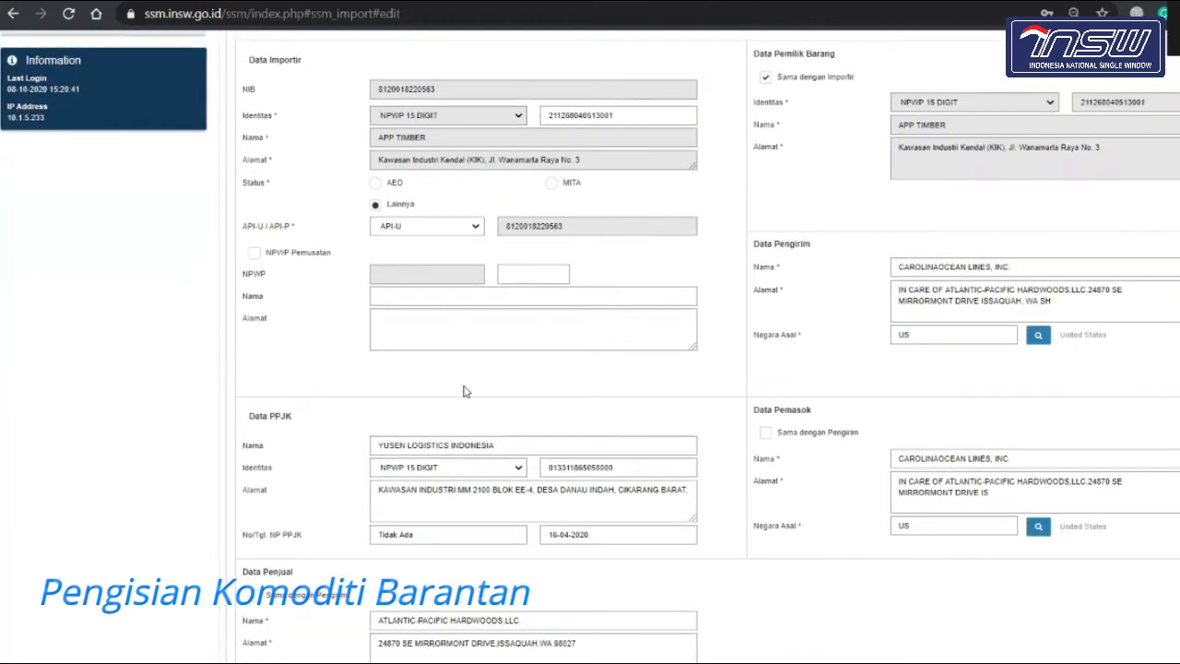
{"action": "scroll", "coordinate": [551, 346], "scroll_direction": "up", "scroll_amount": 2}
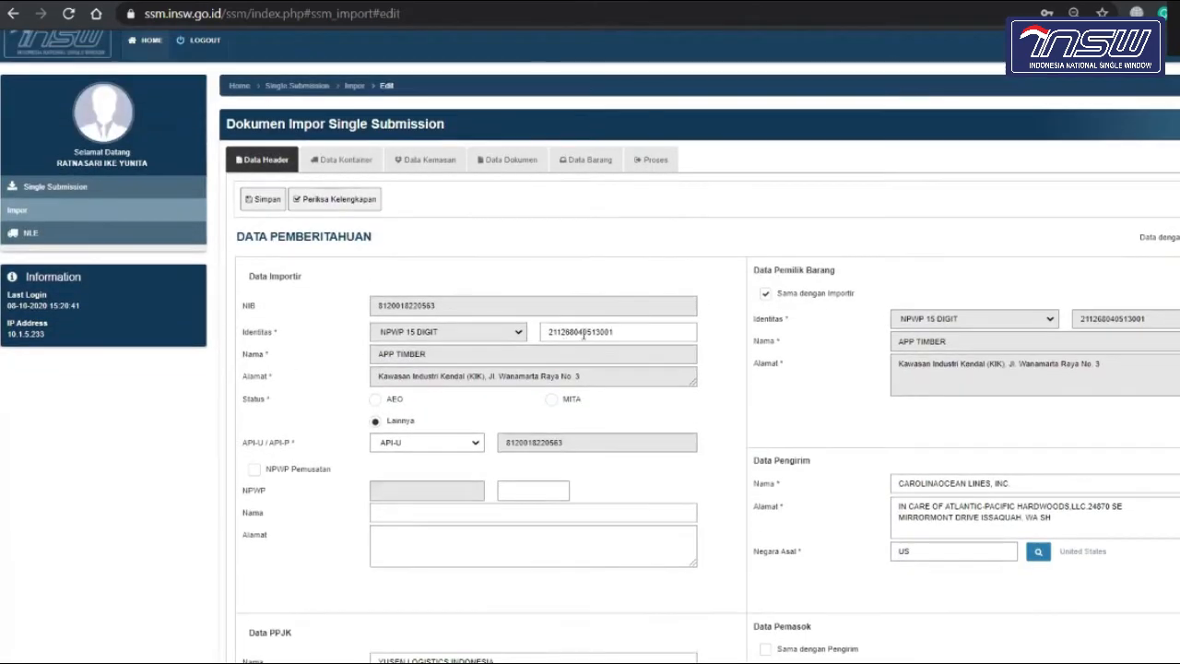
{"action": "scroll", "coordinate": [613, 376], "scroll_direction": "down", "scroll_amount": 2}
{"action": "scroll", "coordinate": [615, 381], "scroll_direction": "down", "scroll_amount": 2}
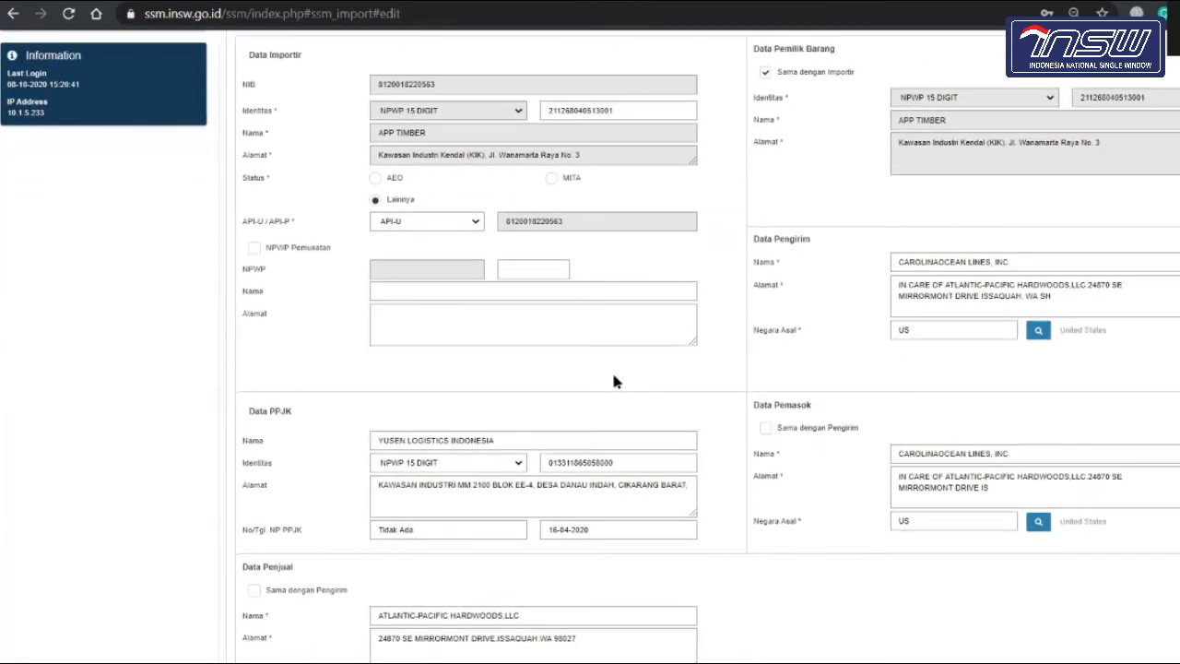
{"action": "scroll", "coordinate": [616, 381], "scroll_direction": "up", "scroll_amount": 4}
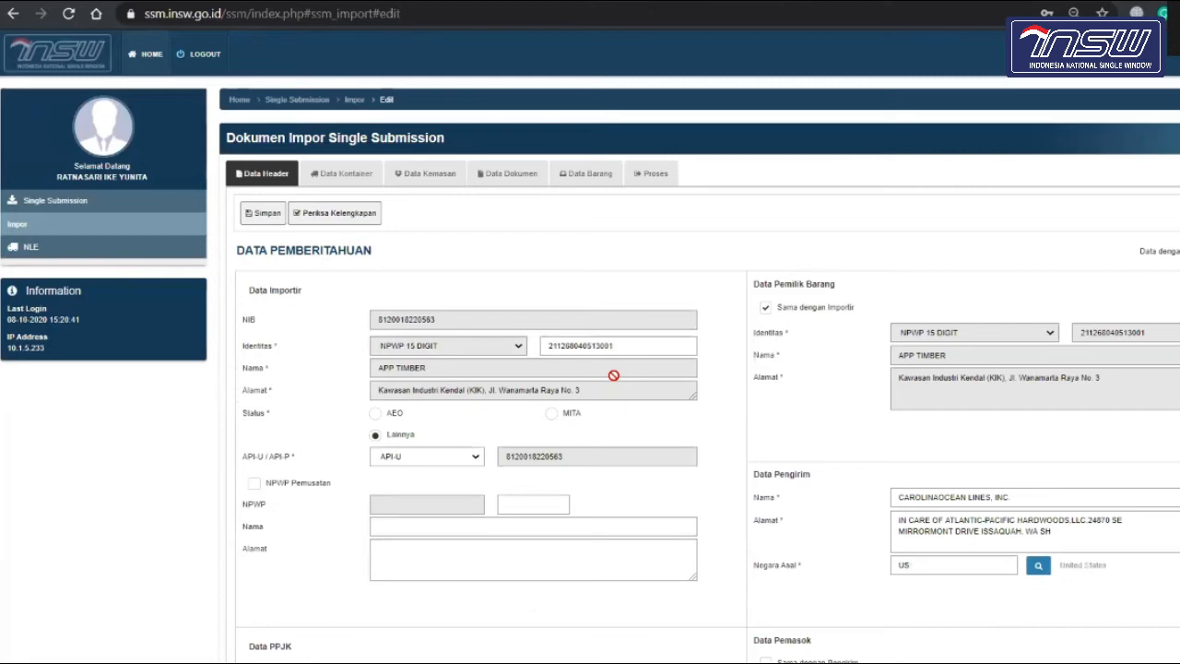
{"action": "scroll", "coordinate": [613, 375], "scroll_direction": "down", "scroll_amount": 3}
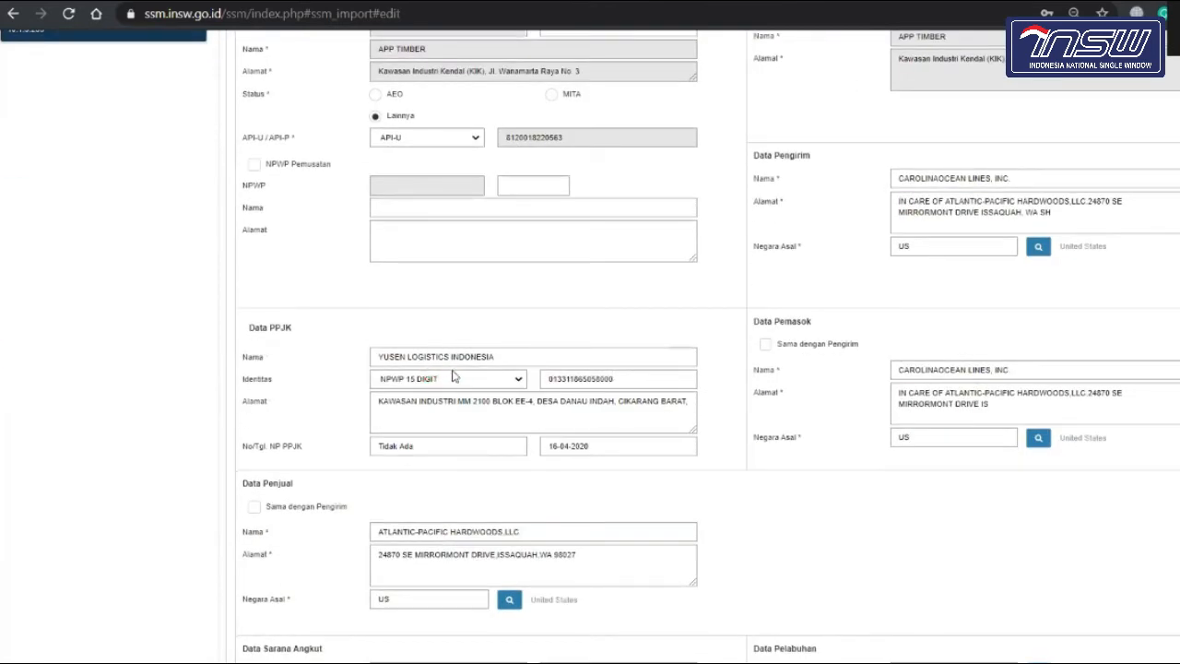
{"action": "scroll", "coordinate": [566, 464], "scroll_direction": "up", "scroll_amount": 3}
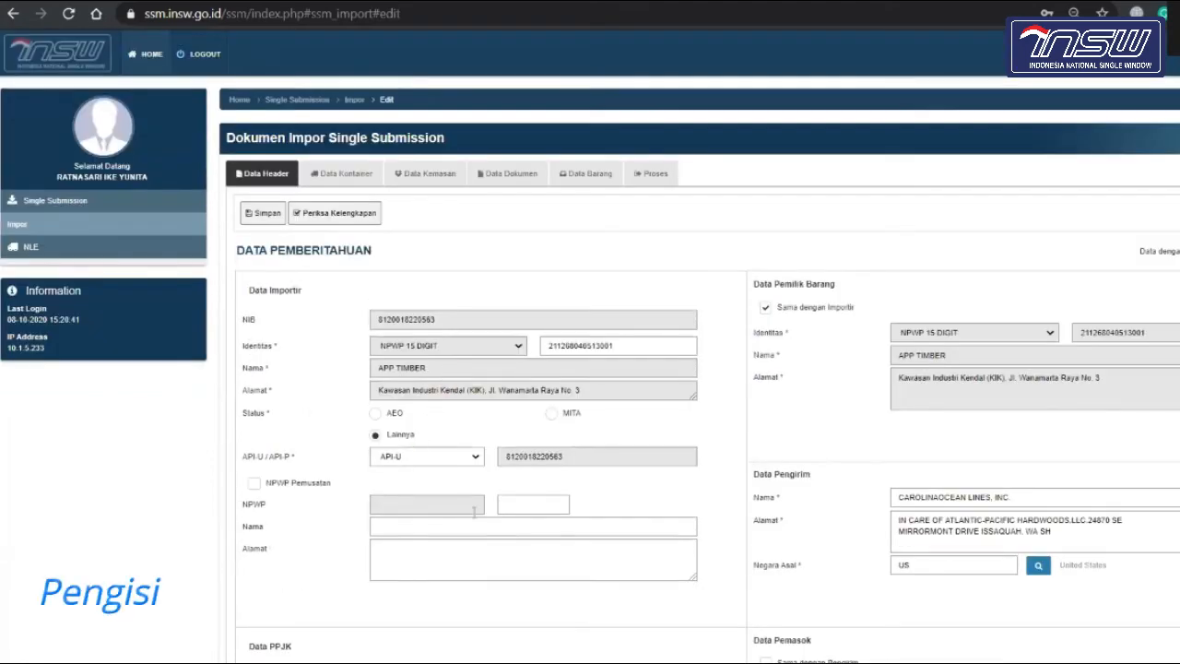
{"action": "scroll", "coordinate": [474, 513], "scroll_direction": "down", "scroll_amount": 4}
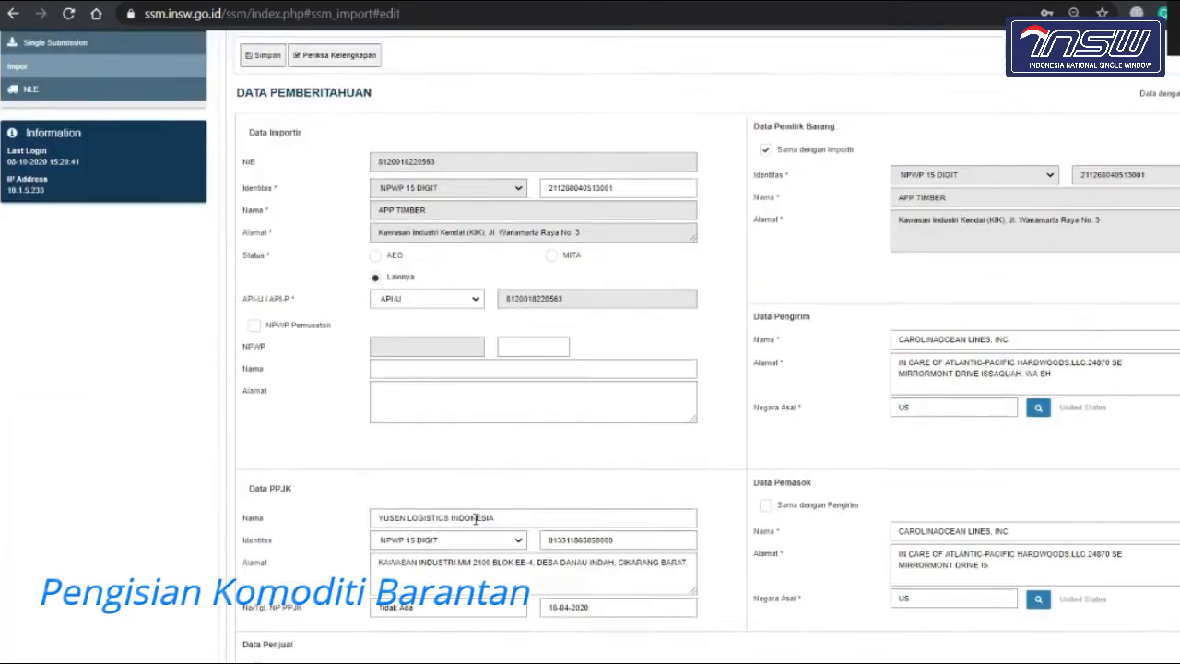
{"action": "scroll", "coordinate": [521, 352], "scroll_direction": "up", "scroll_amount": 4}
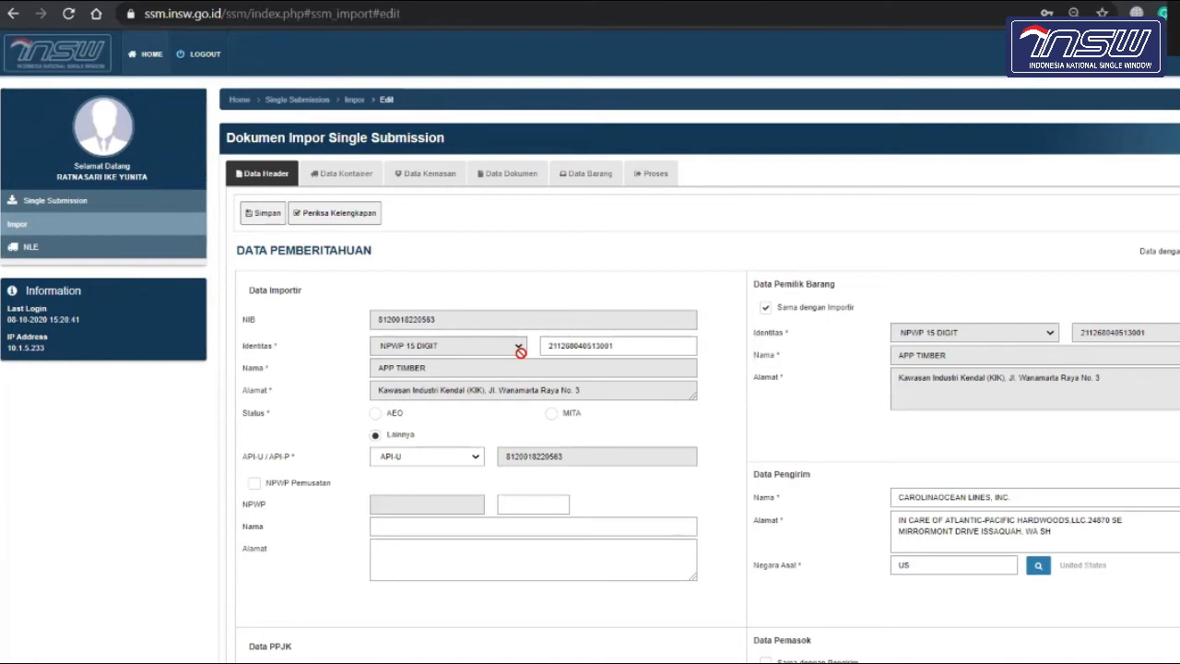
- Go to the submission's Data Barang section and examine its goods list and entry form
{"action": "left_click", "coordinate": [582, 175]}
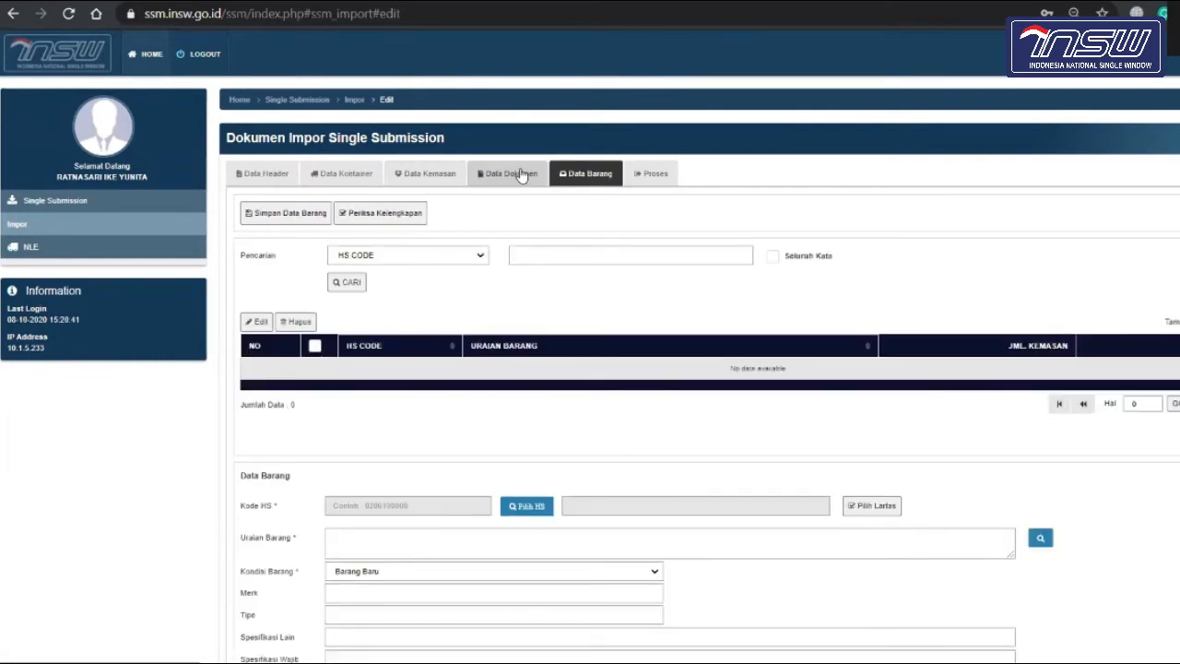
{"action": "scroll", "coordinate": [527, 381], "scroll_direction": "down", "scroll_amount": 4}
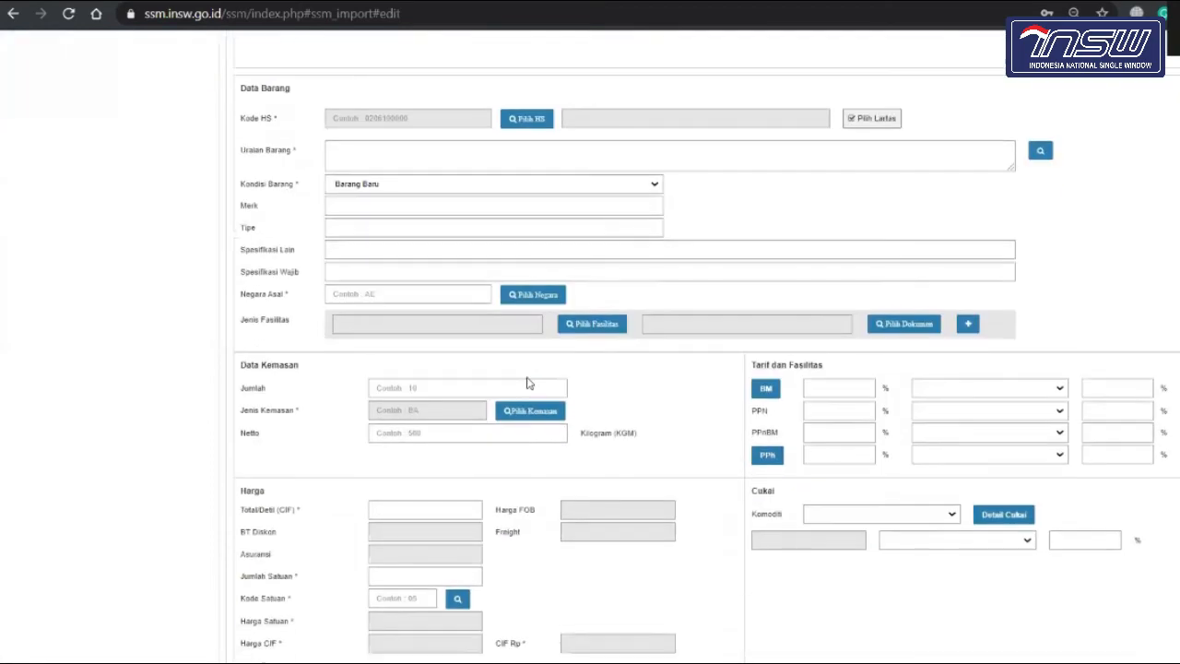
{"action": "scroll", "coordinate": [527, 381], "scroll_direction": "up", "scroll_amount": 4}
{"action": "scroll", "coordinate": [527, 382], "scroll_direction": "down", "scroll_amount": 6}
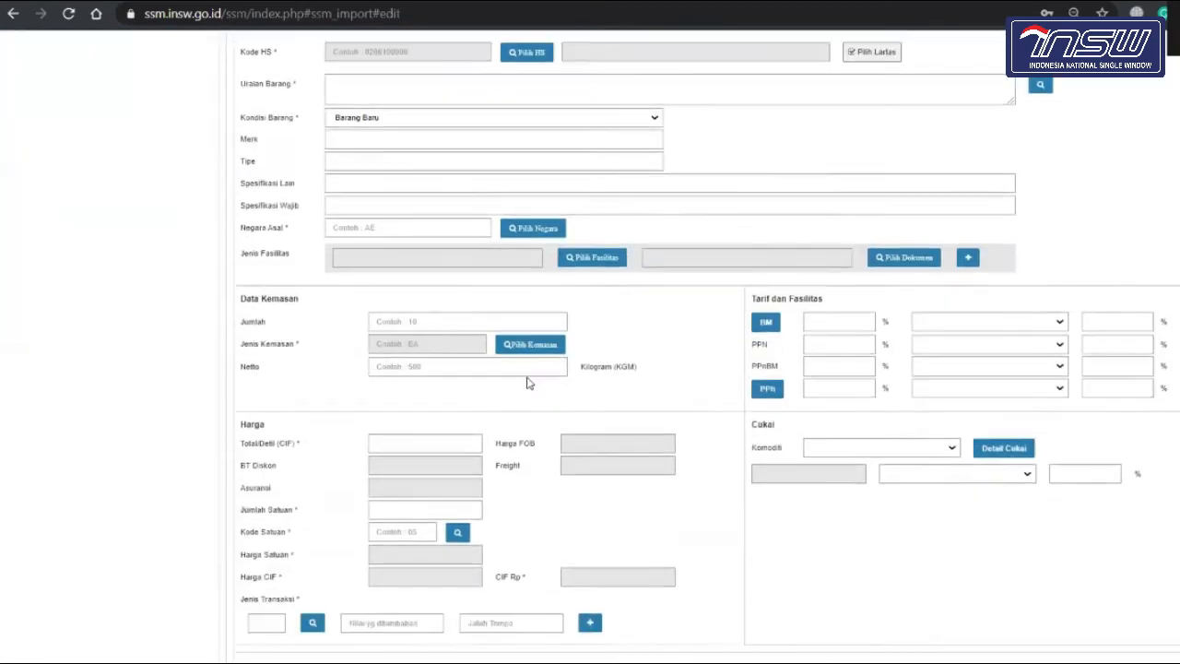
{"action": "scroll", "coordinate": [527, 381], "scroll_direction": "up", "scroll_amount": 5}
{"action": "scroll", "coordinate": [527, 381], "scroll_direction": "up", "scroll_amount": 1}
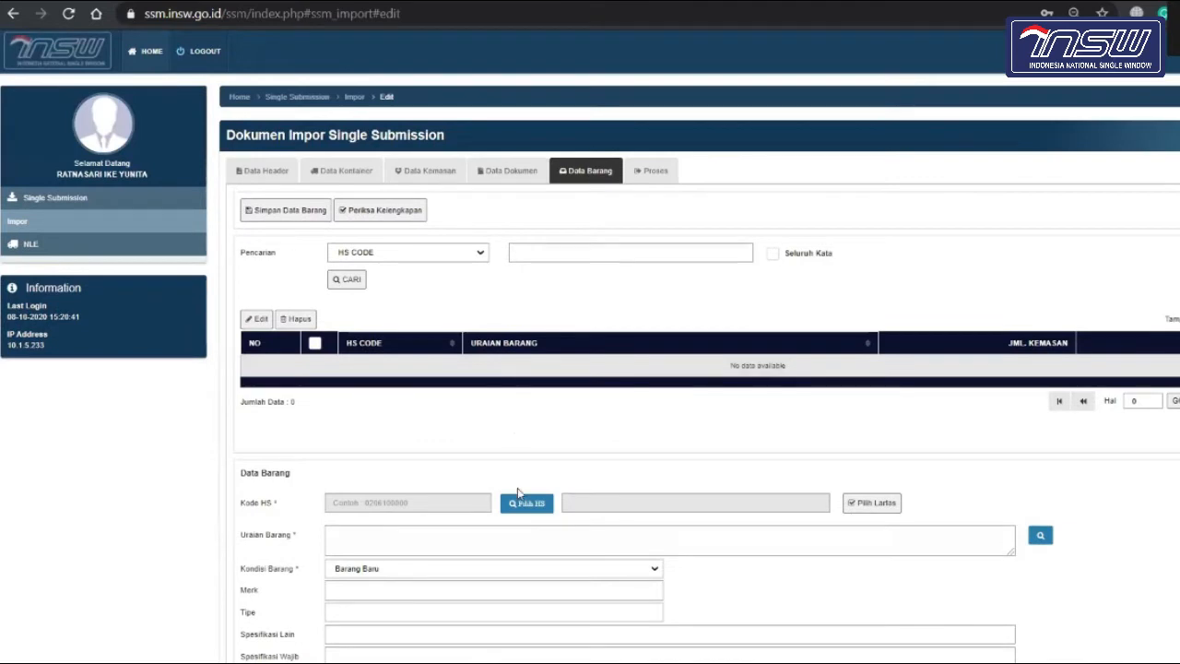
{"action": "scroll", "coordinate": [551, 456], "scroll_direction": "down", "scroll_amount": 1}
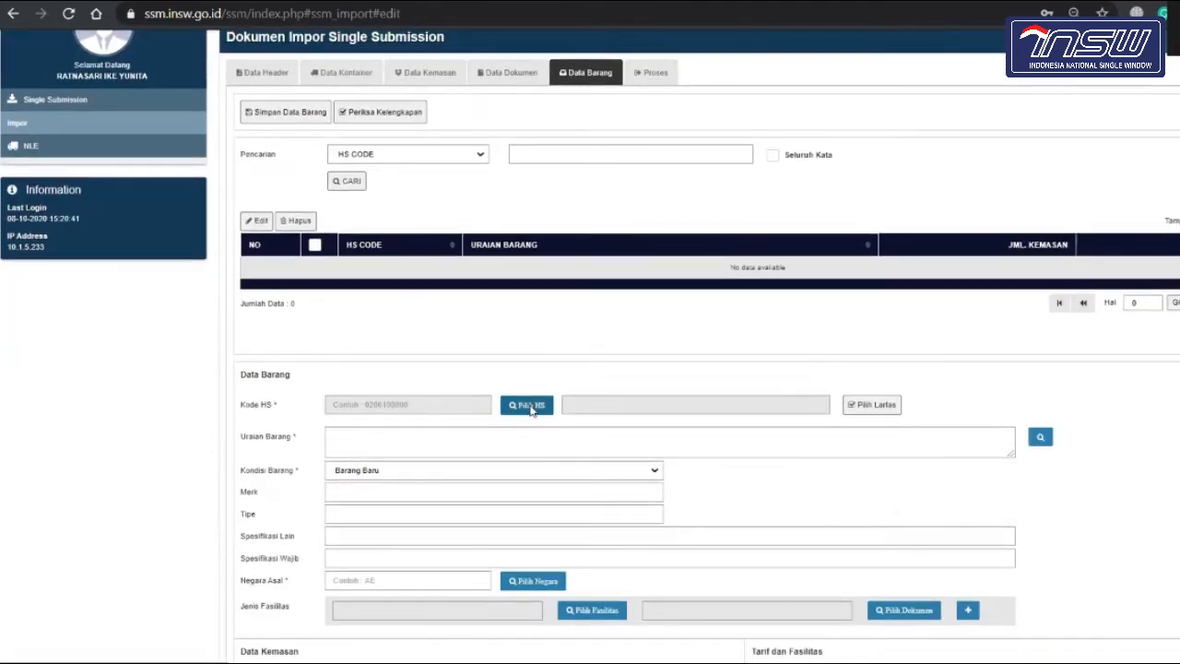
- Search the HS codes by URAIAN for kedelai and choose 12011000 (Kacang kedelai, pecah maupun tidak - Benih)
{"action": "left_click", "coordinate": [531, 405]}
{"action": "left_click", "coordinate": [510, 108]}
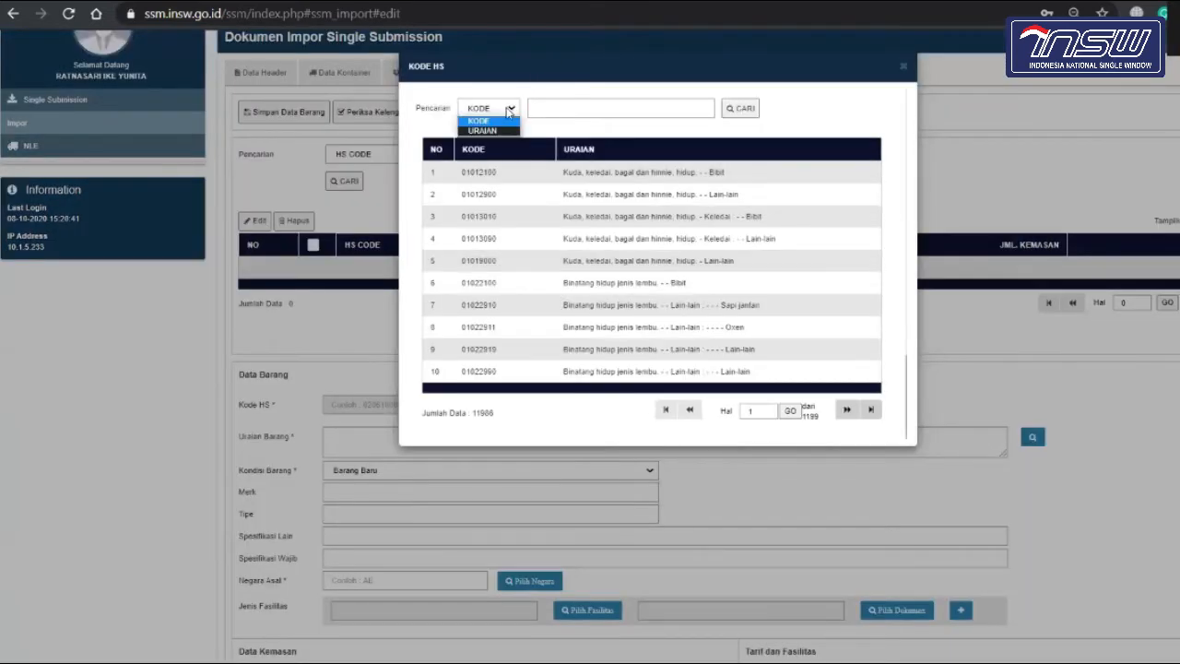
{"action": "left_click", "coordinate": [505, 134]}
{"action": "left_click", "coordinate": [583, 115]}
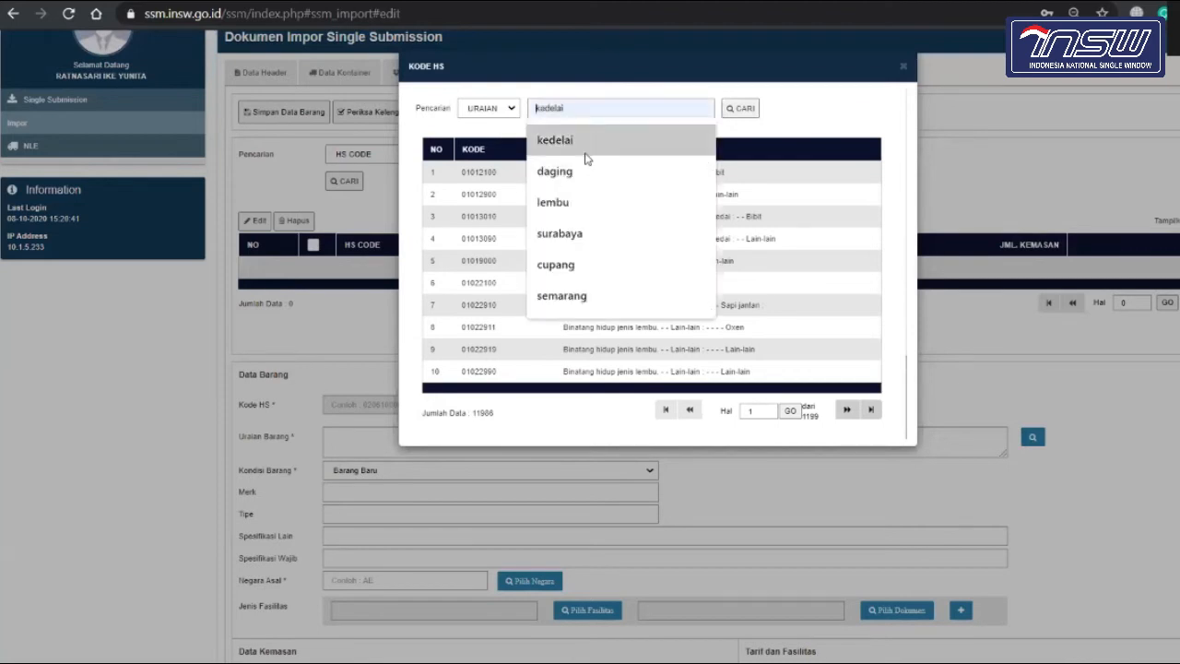
{"action": "left_click", "coordinate": [584, 148]}
{"action": "left_click", "coordinate": [741, 109]}
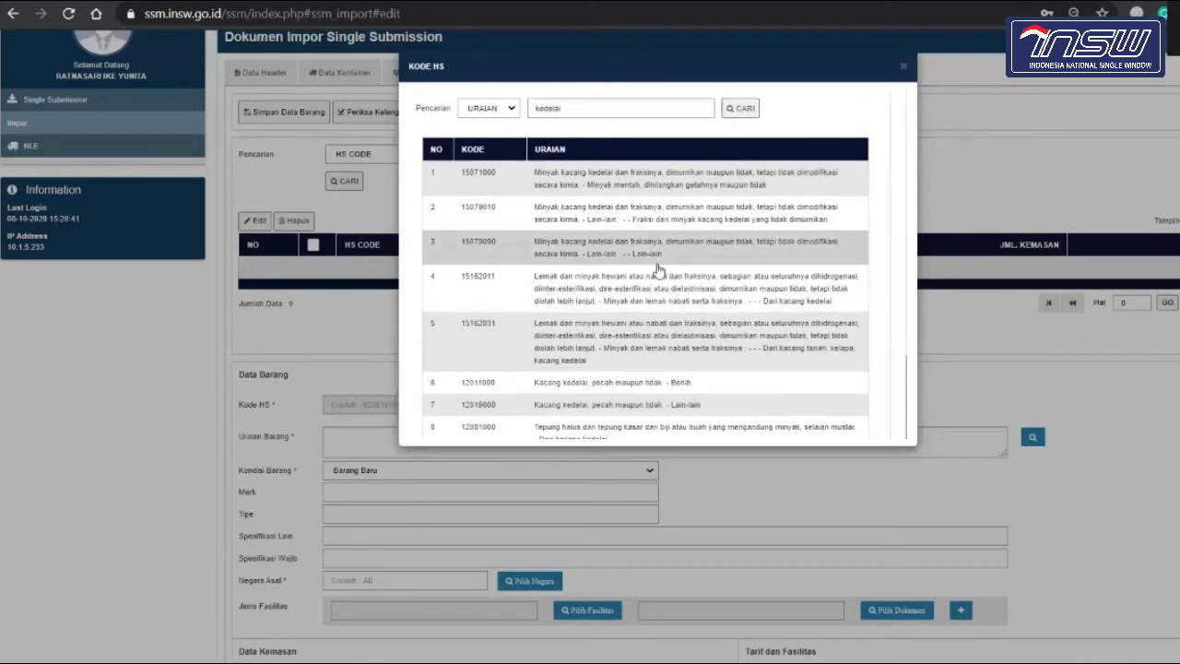
{"action": "left_click", "coordinate": [672, 386]}
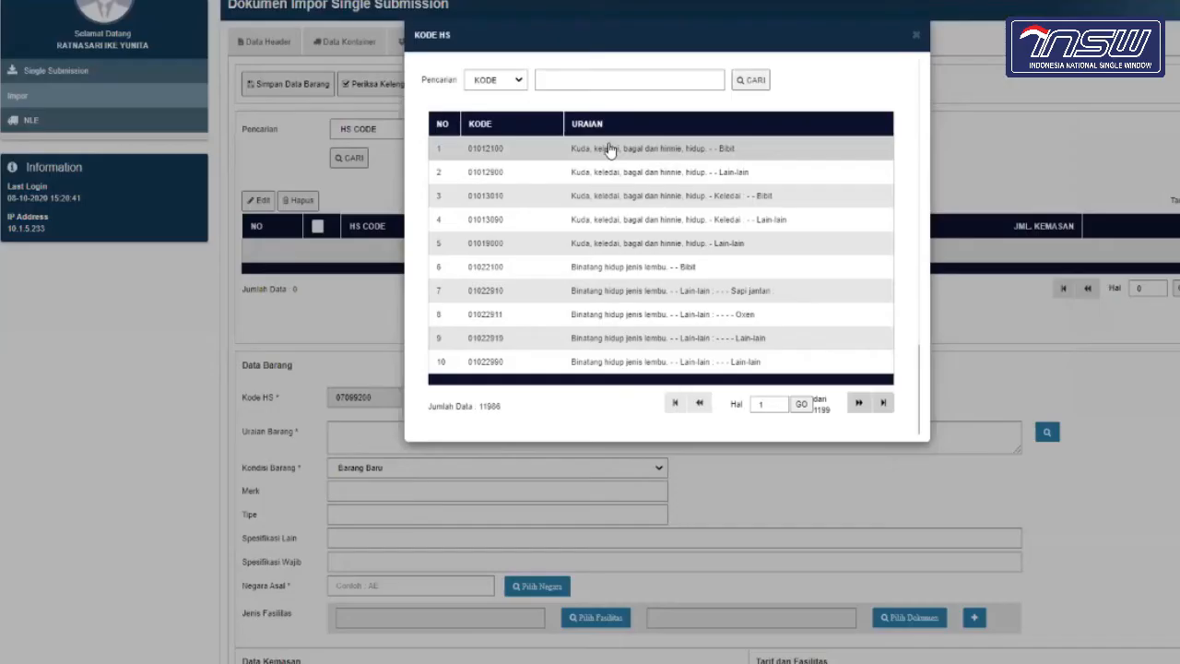
- Choose HS code 01012100 and set its lartas validation to Belum Memiliki Ijin for the Ministry of Trade and Single Submission for Karantina Hewan
{"action": "left_click", "coordinate": [608, 150]}
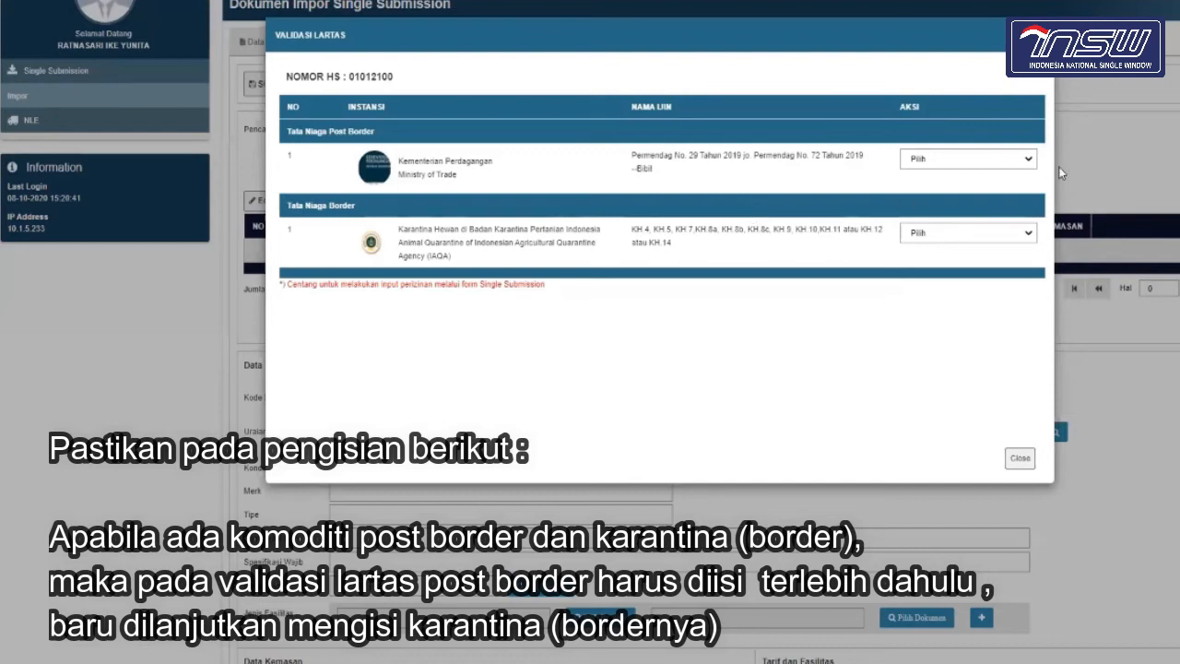
{"action": "left_click", "coordinate": [1001, 170]}
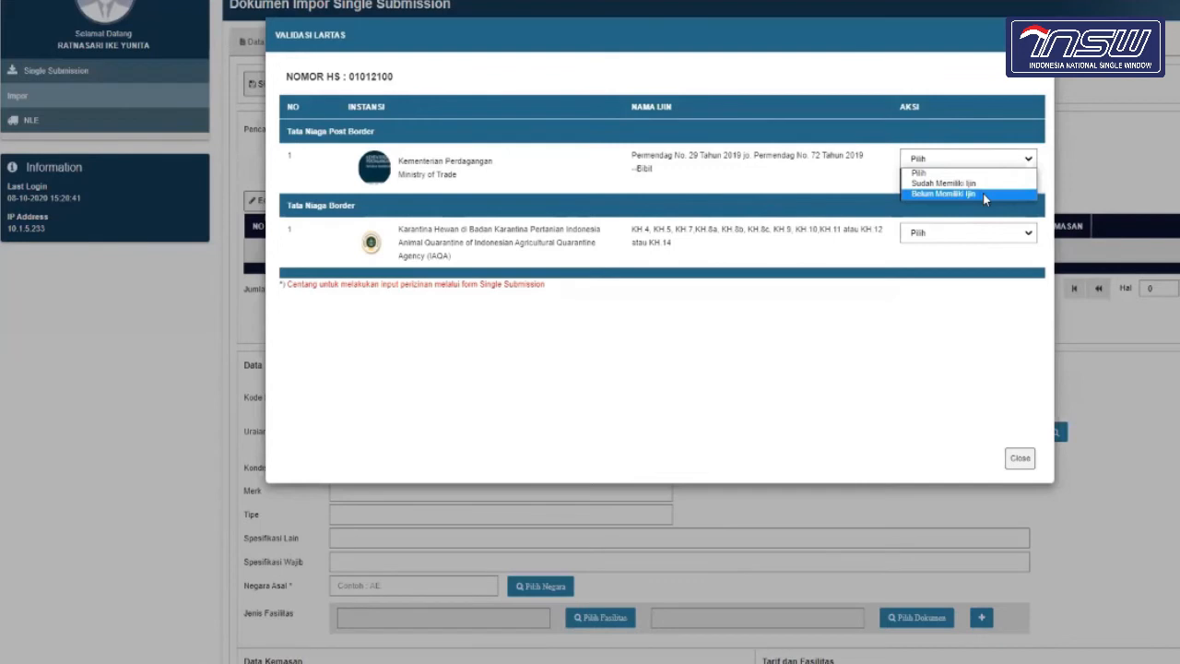
{"action": "left_click", "coordinate": [982, 192]}
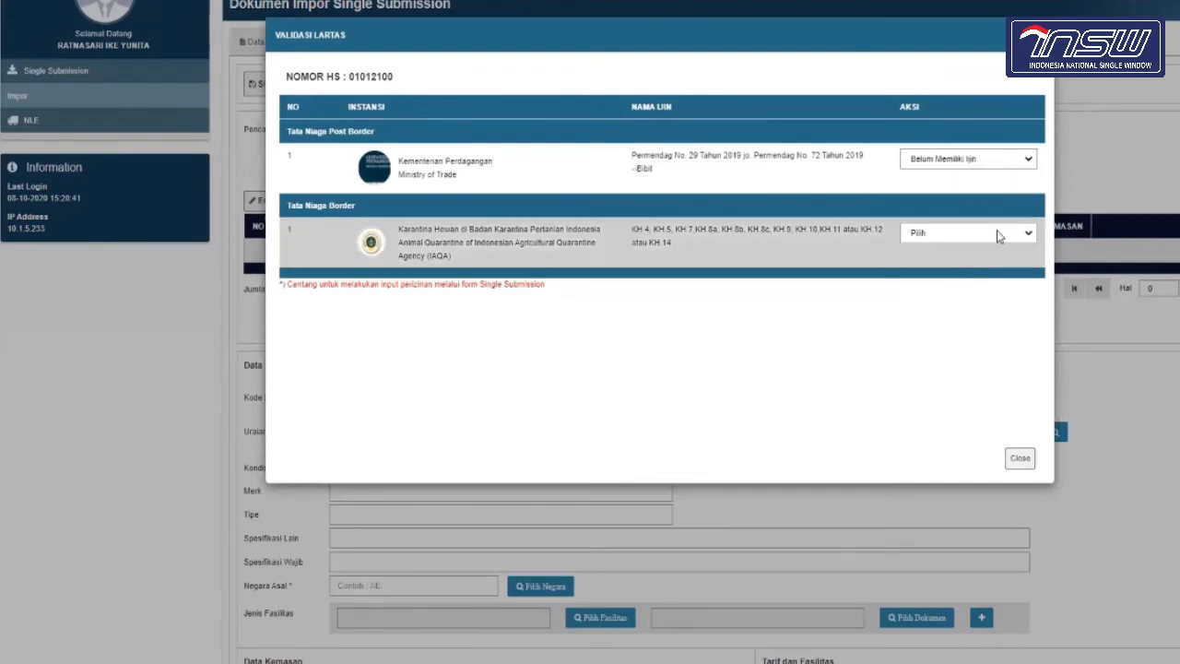
{"action": "left_click", "coordinate": [998, 236]}
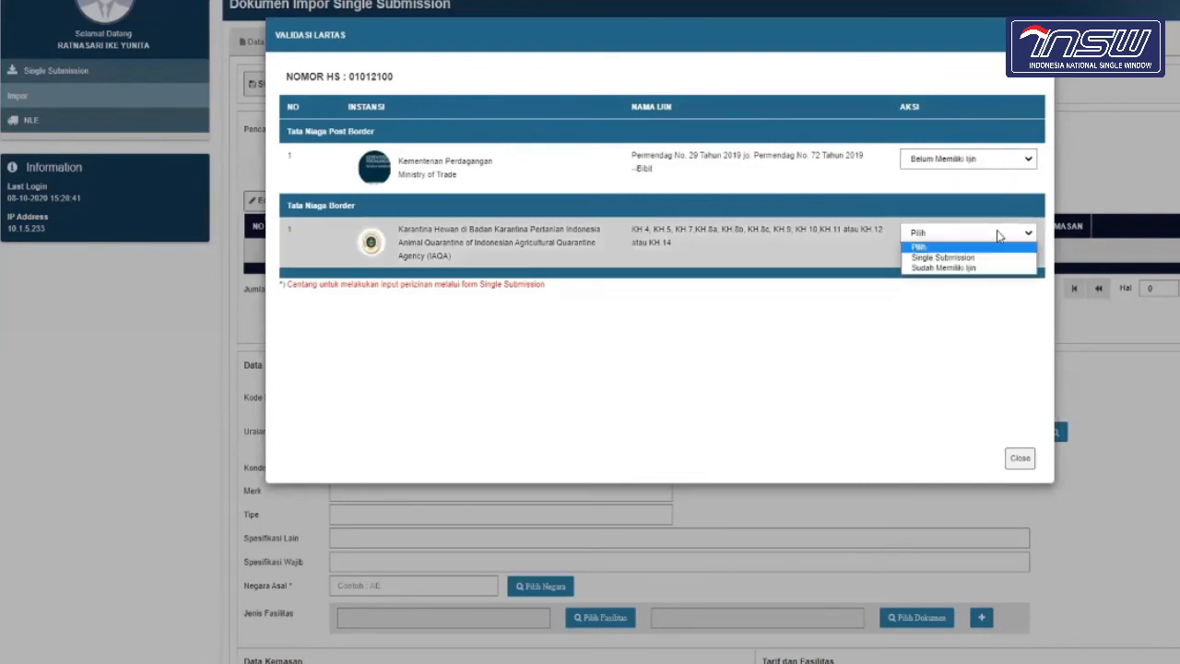
{"action": "left_click", "coordinate": [991, 257]}
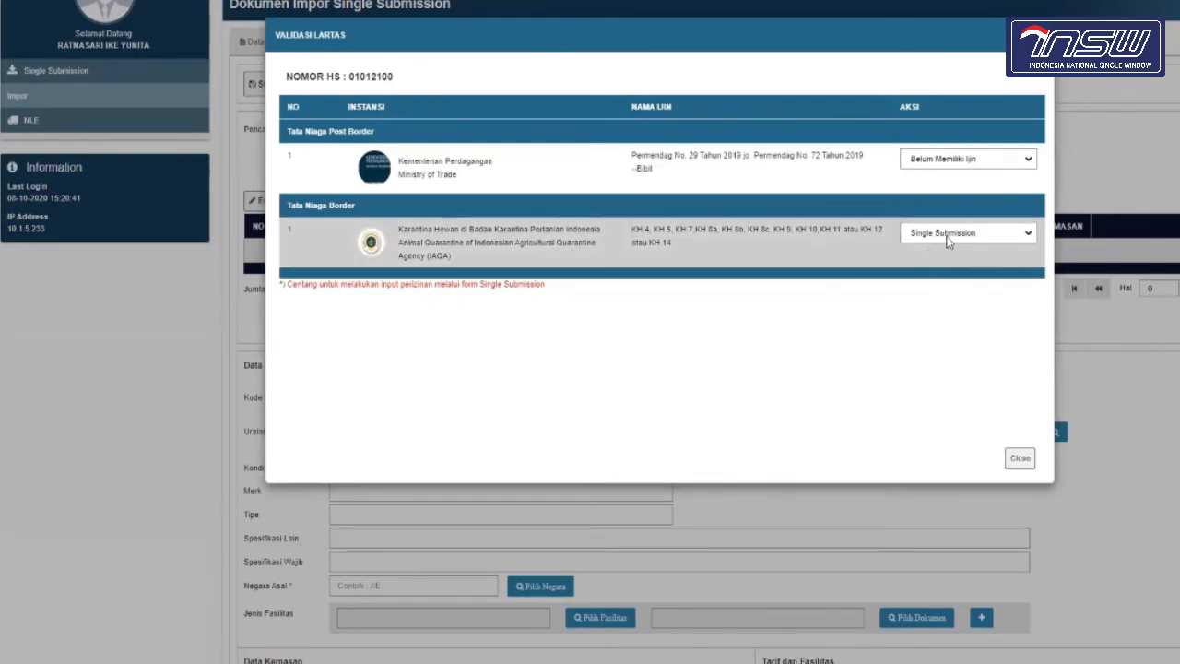
{"action": "left_click", "coordinate": [948, 238]}
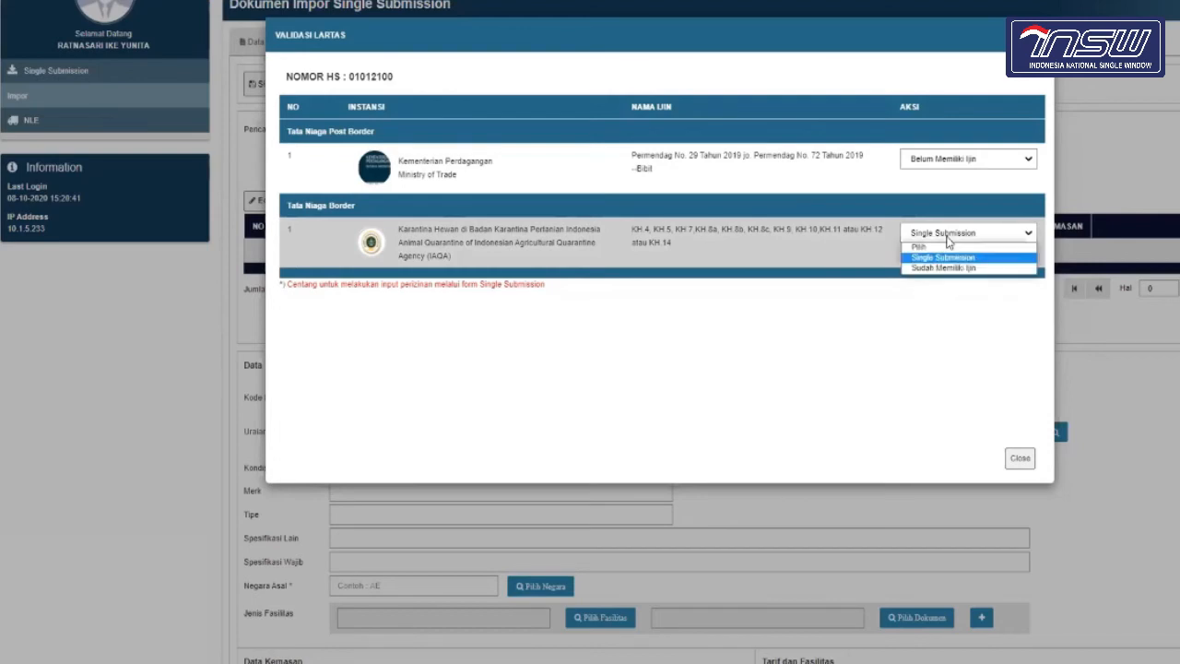
{"action": "left_click", "coordinate": [945, 257]}
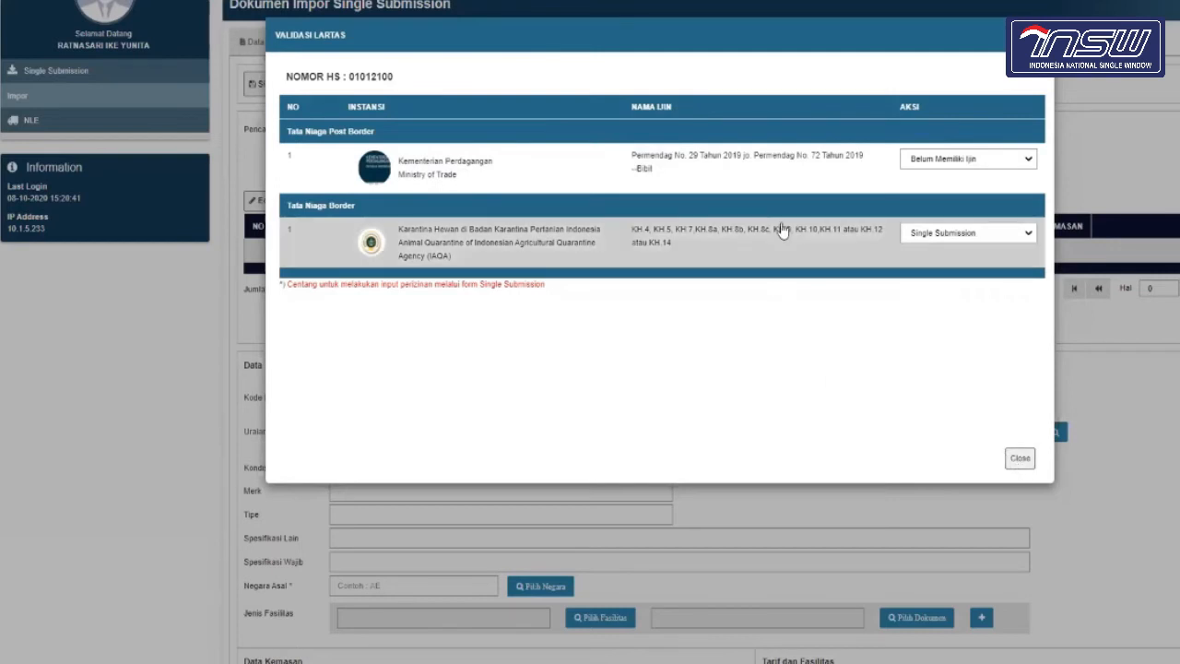
{"action": "left_click", "coordinate": [1023, 461]}
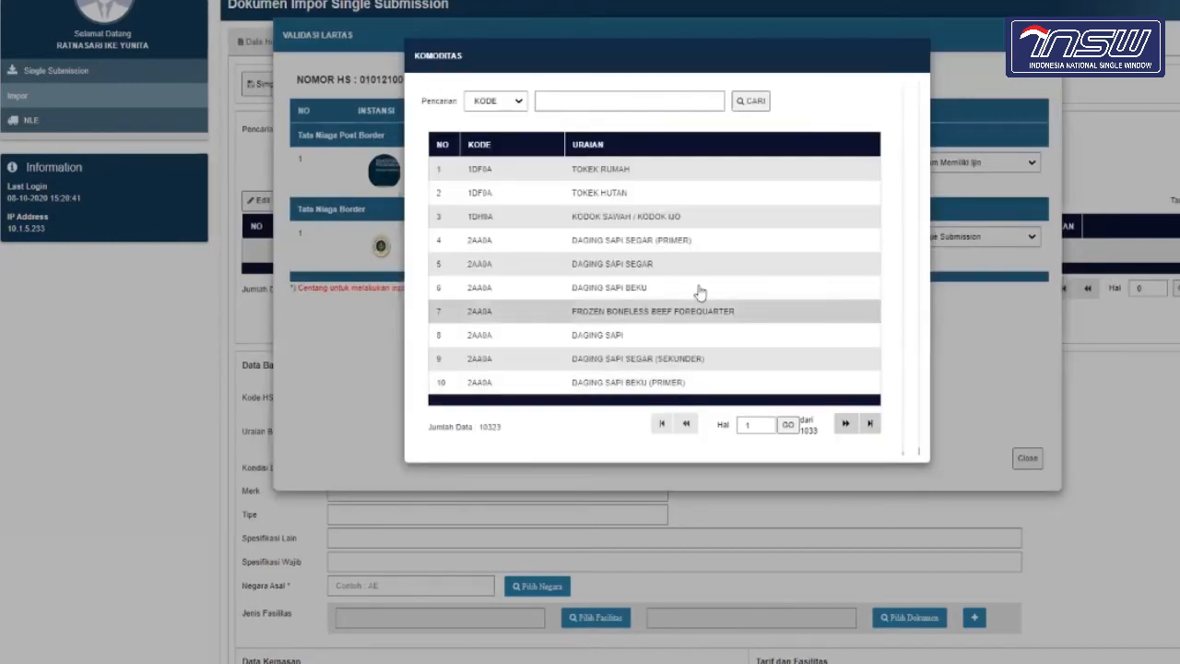
- Search the commodities by URAIAN for kuda and choose KUDA SUMBA / SUMBAWA
{"action": "left_click", "coordinate": [509, 103]}
{"action": "left_click", "coordinate": [510, 126]}
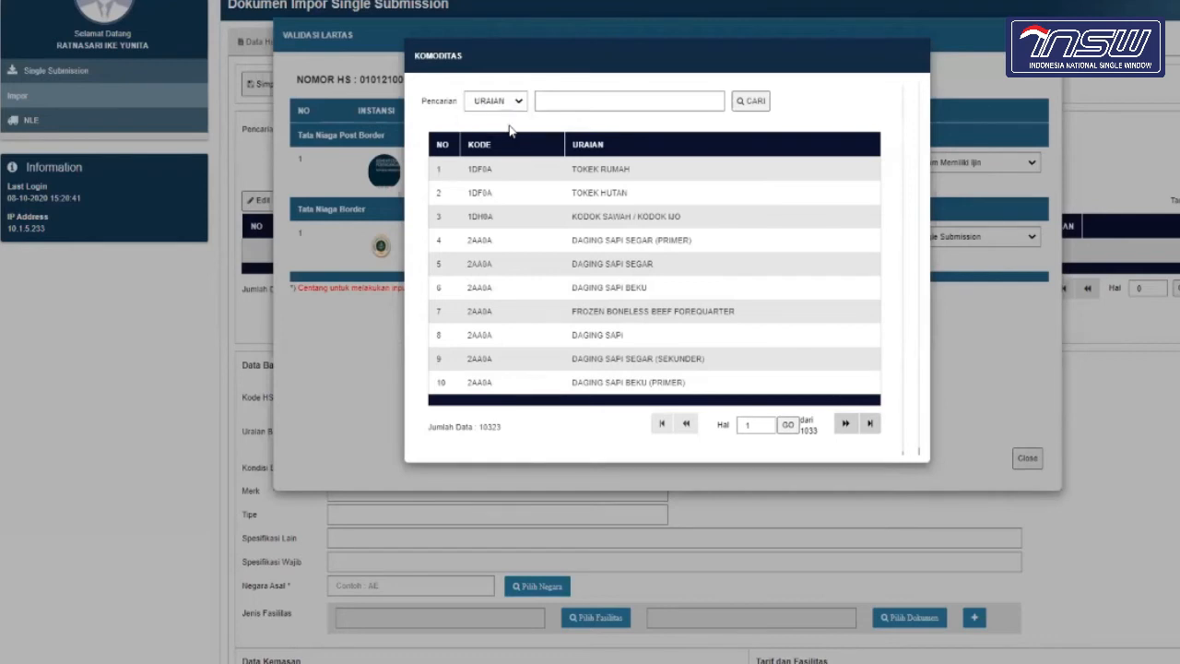
{"action": "left_click", "coordinate": [586, 100]}
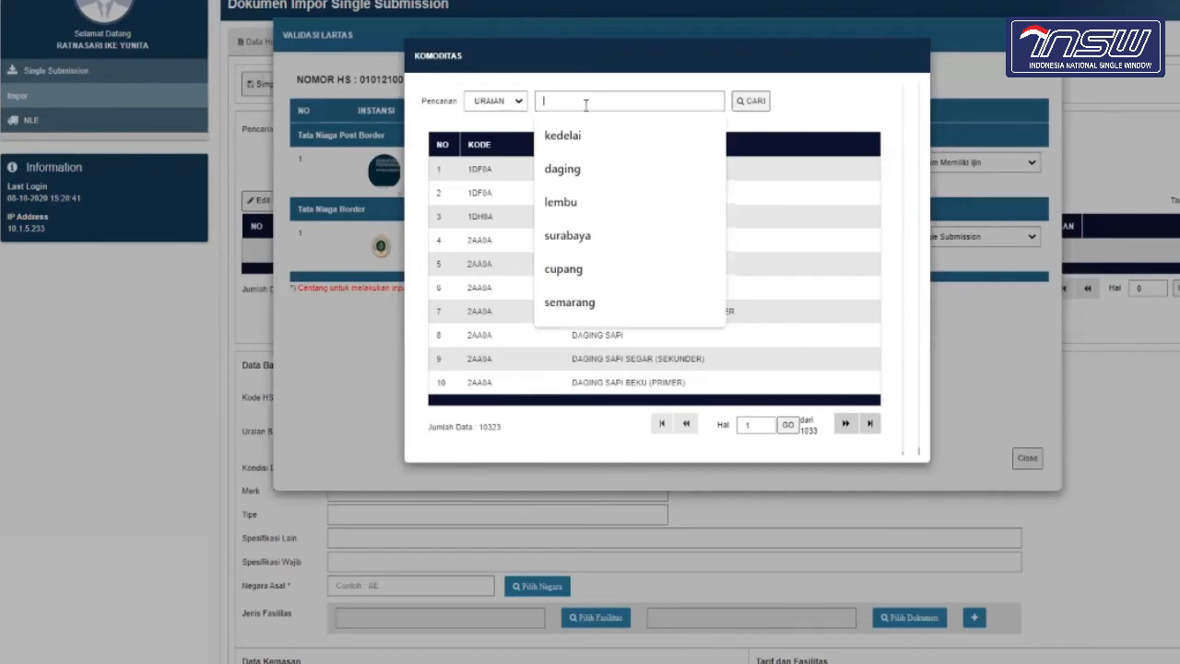
{"action": "type", "text": "kuda"}
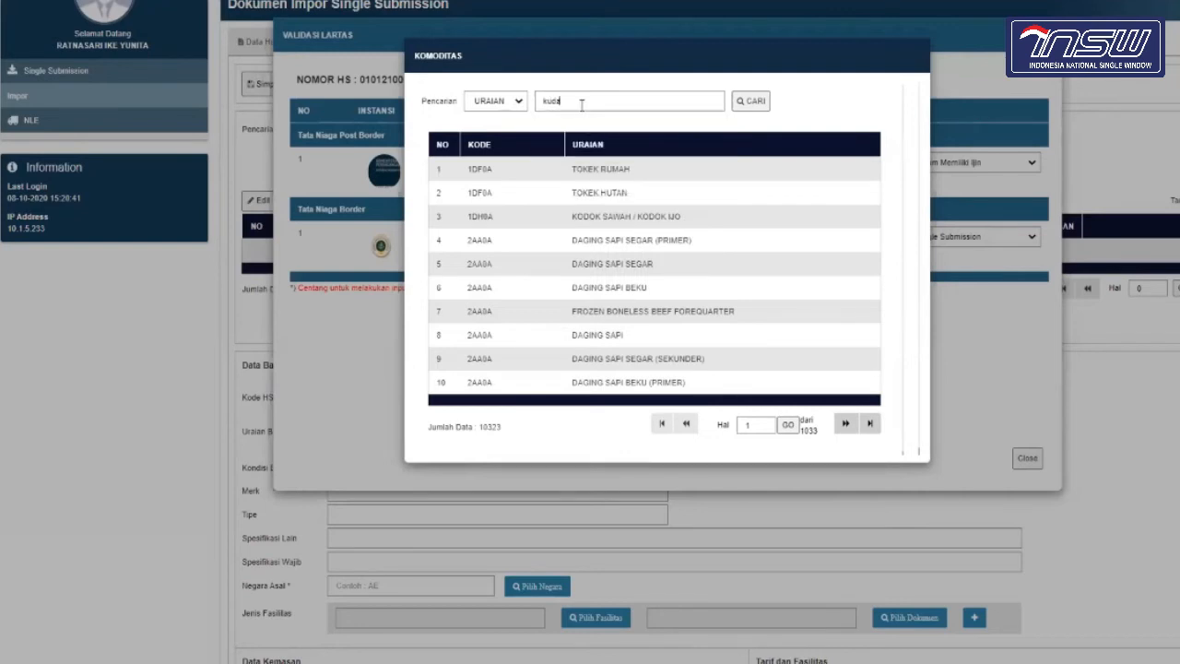
{"action": "left_click", "coordinate": [582, 105]}
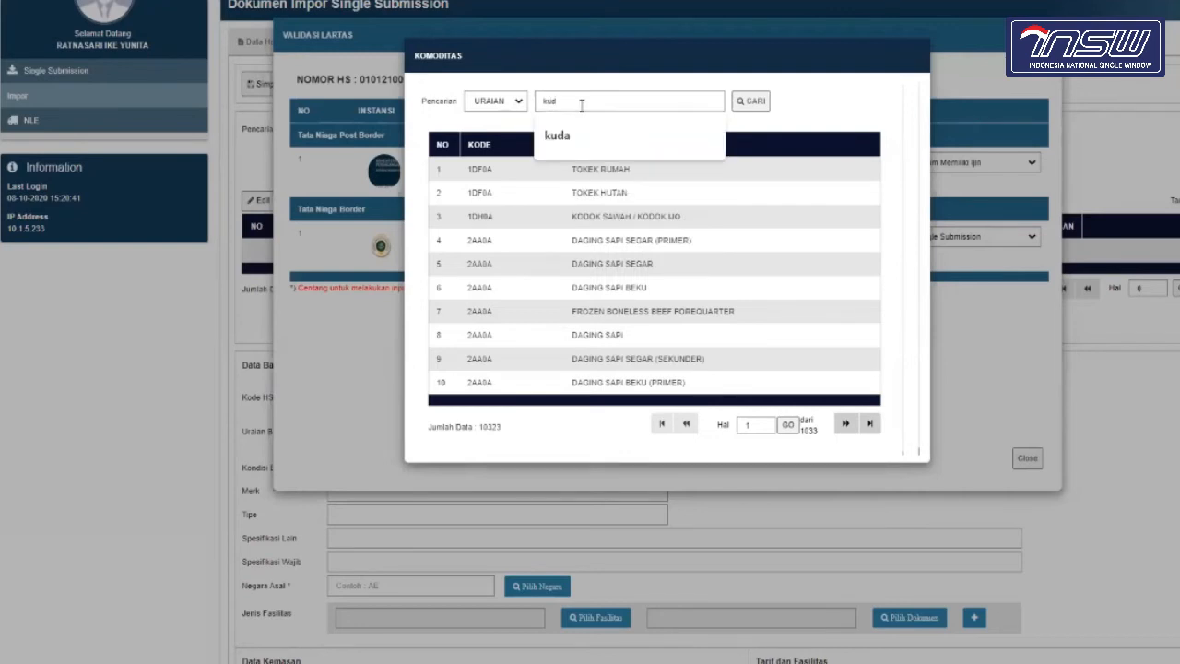
{"action": "left_click", "coordinate": [575, 131]}
{"action": "left_click", "coordinate": [751, 104]}
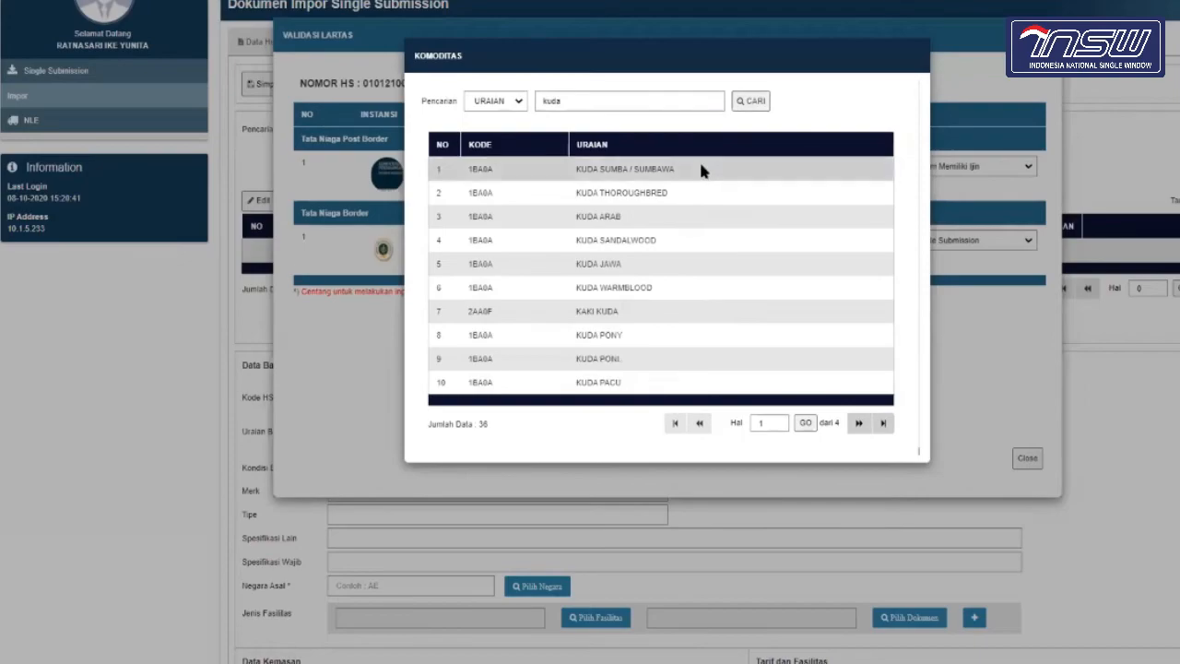
{"action": "left_click", "coordinate": [701, 170]}
- Set the quarantine data's Kode UPT to 1400 (Balai Karantina Pertanian Kelas I Semarang) by searching URAIAN for semarang
{"action": "scroll", "coordinate": [743, 470], "scroll_direction": "down", "scroll_amount": 8}
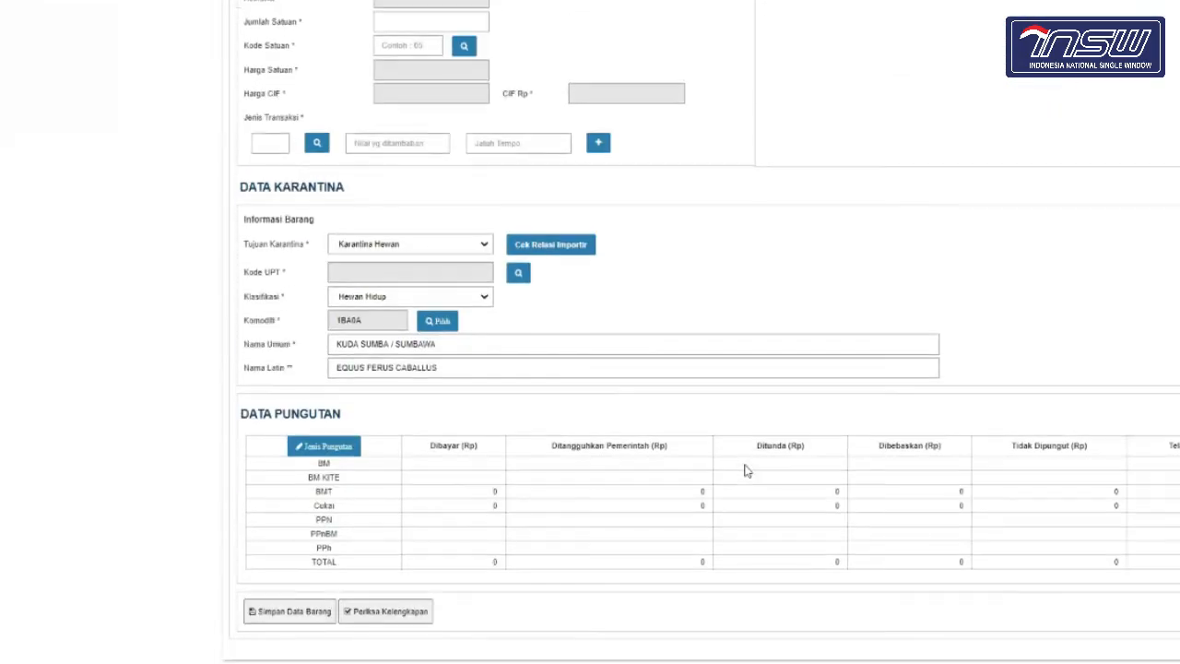
{"action": "scroll", "coordinate": [742, 469], "scroll_direction": "up", "scroll_amount": 1}
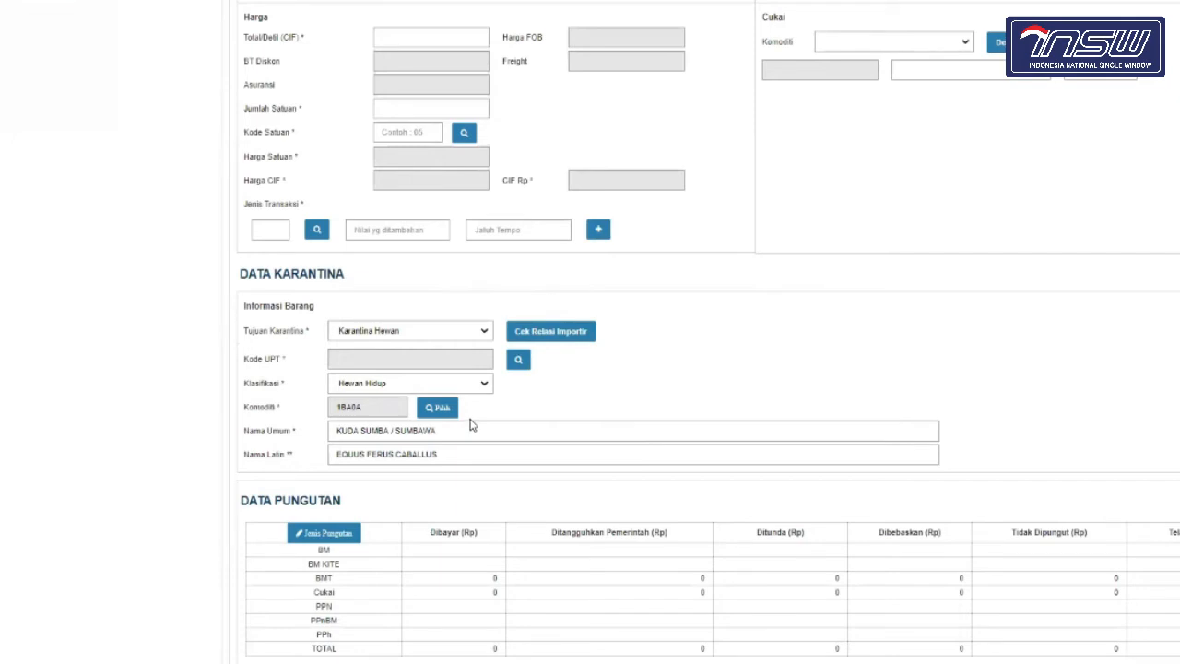
{"action": "left_click", "coordinate": [519, 360]}
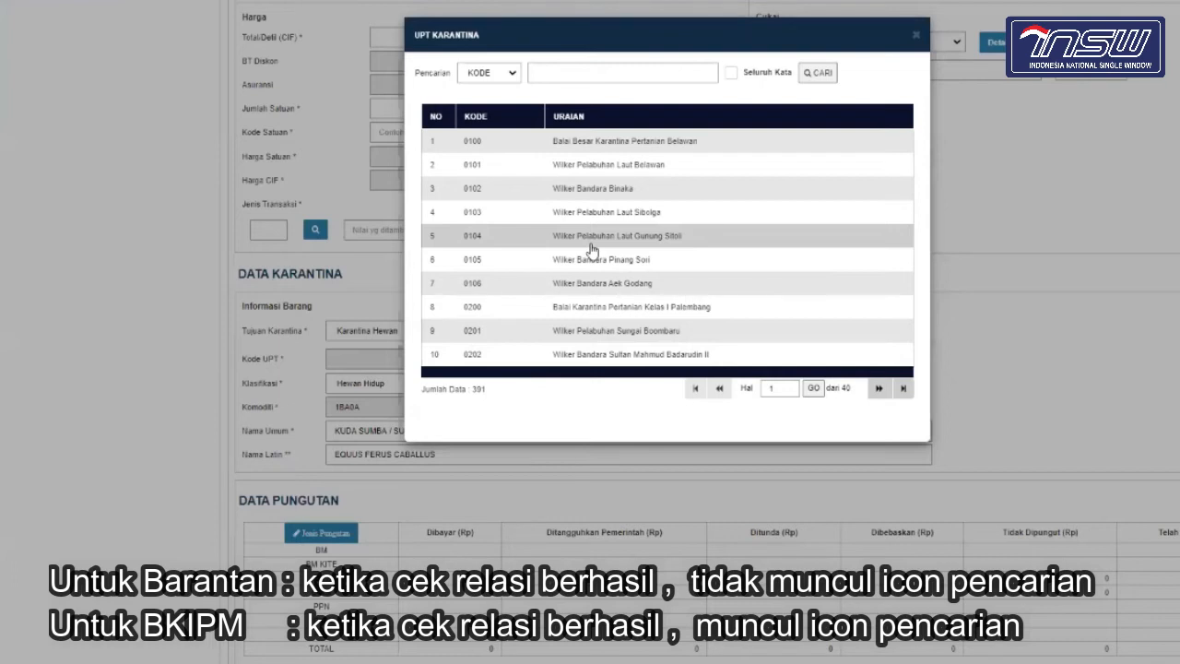
{"action": "left_click", "coordinate": [508, 78]}
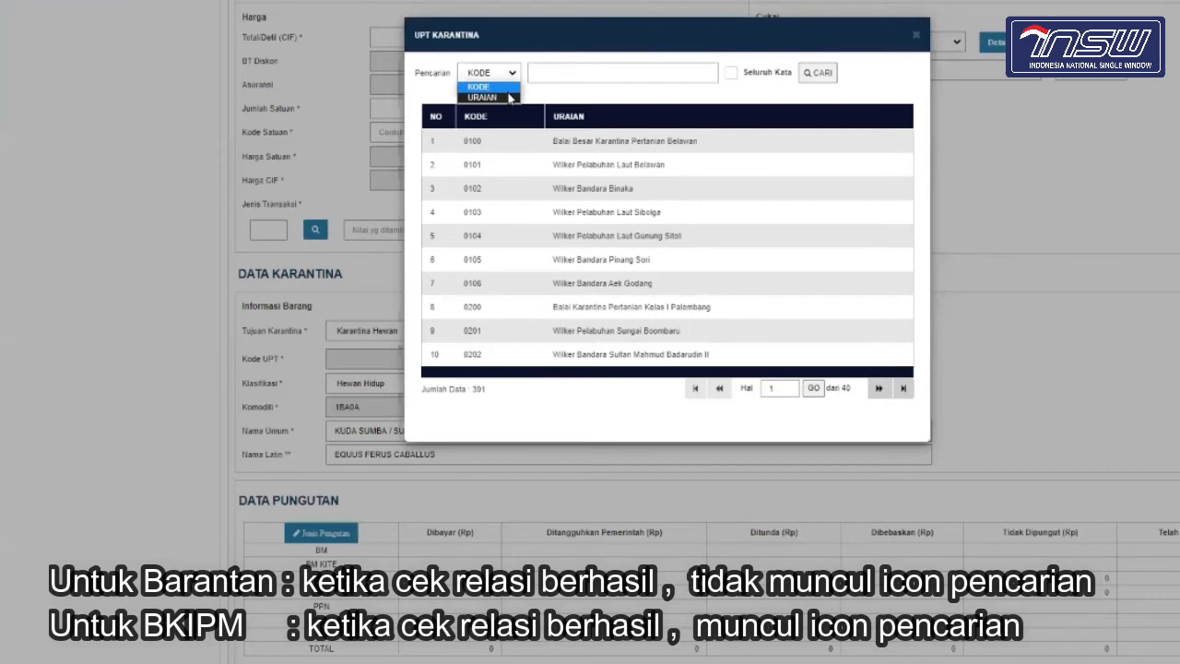
{"action": "left_click", "coordinate": [508, 96]}
{"action": "left_click", "coordinate": [589, 67]}
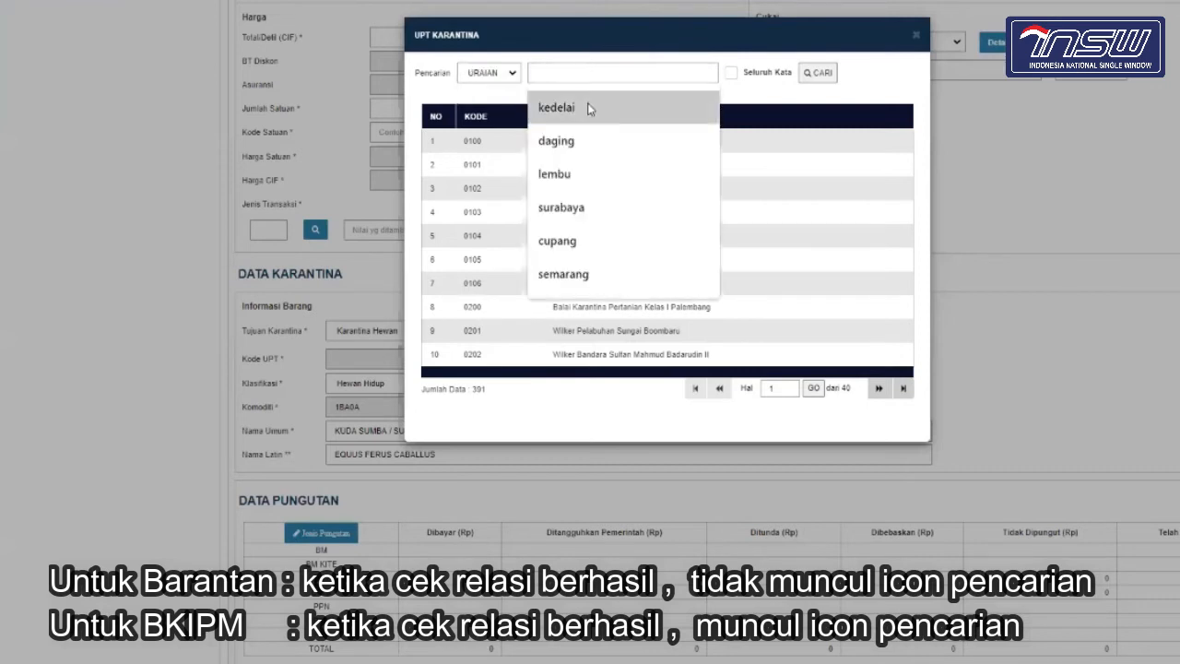
{"action": "left_click", "coordinate": [563, 274]}
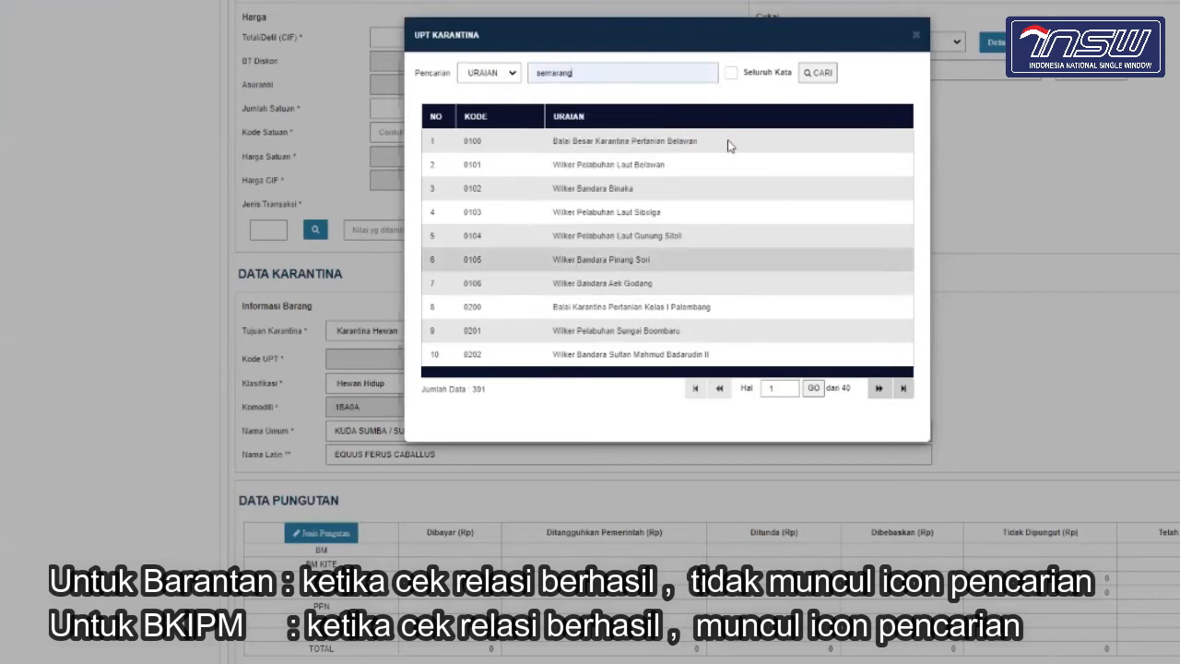
{"action": "left_click", "coordinate": [821, 74]}
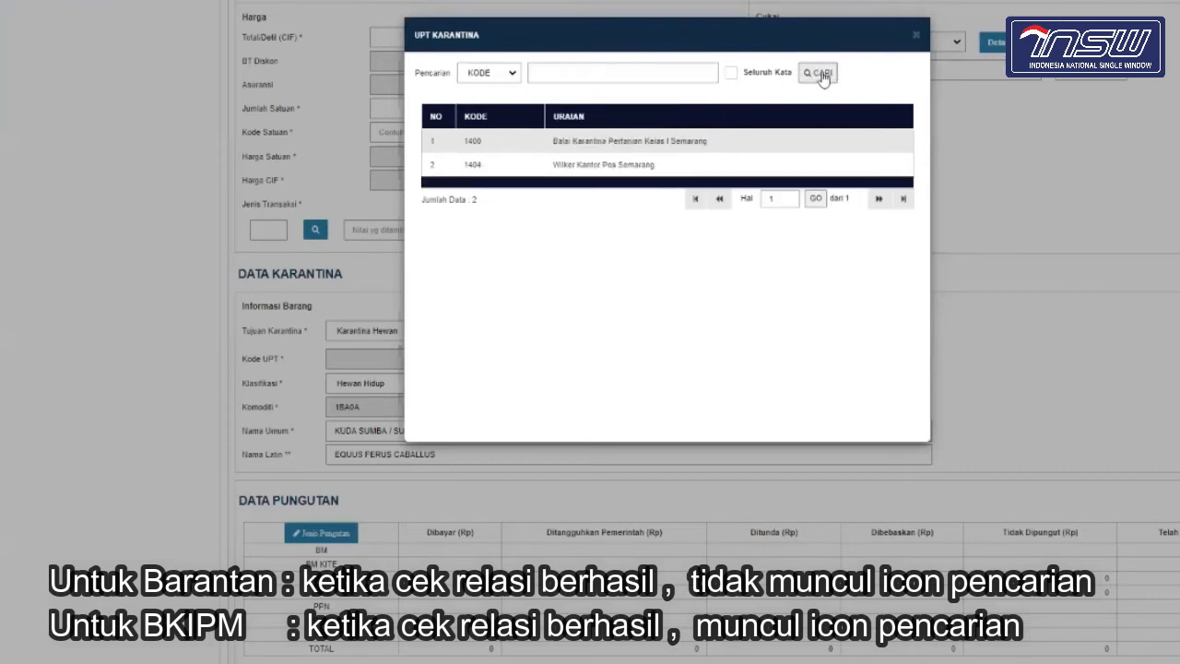
{"action": "left_click", "coordinate": [713, 152]}
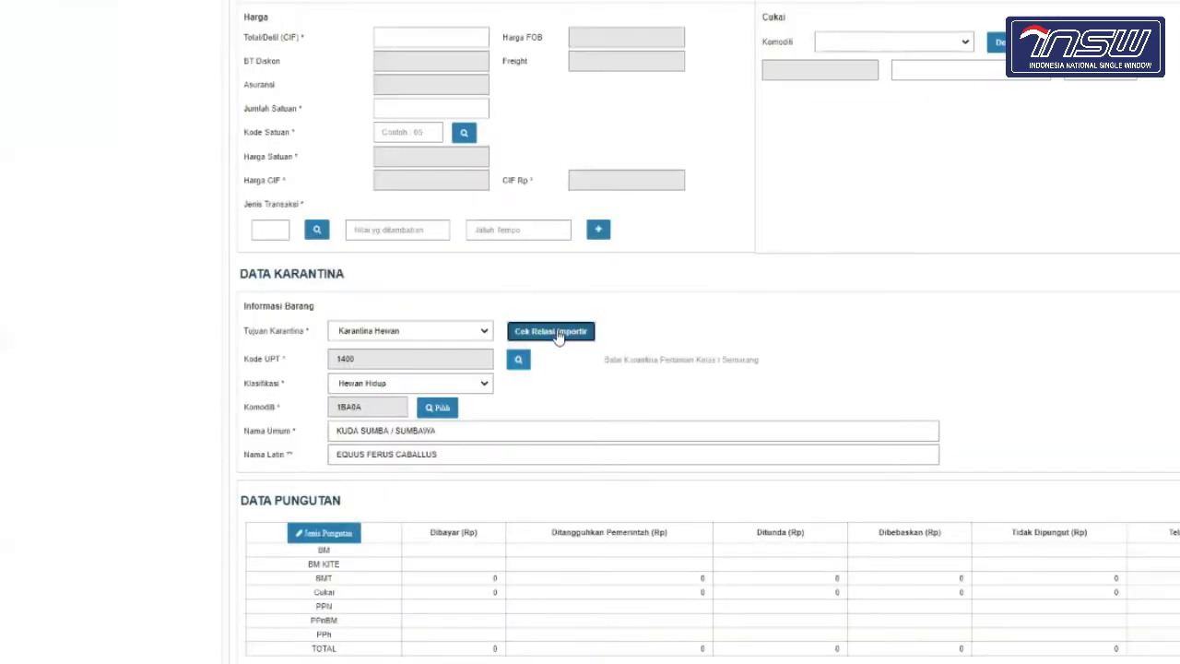
- Run the importer relation check for Karantina Hewan and review the quarantine, packaging and price fields of the goods form
{"action": "left_click", "coordinate": [558, 338]}
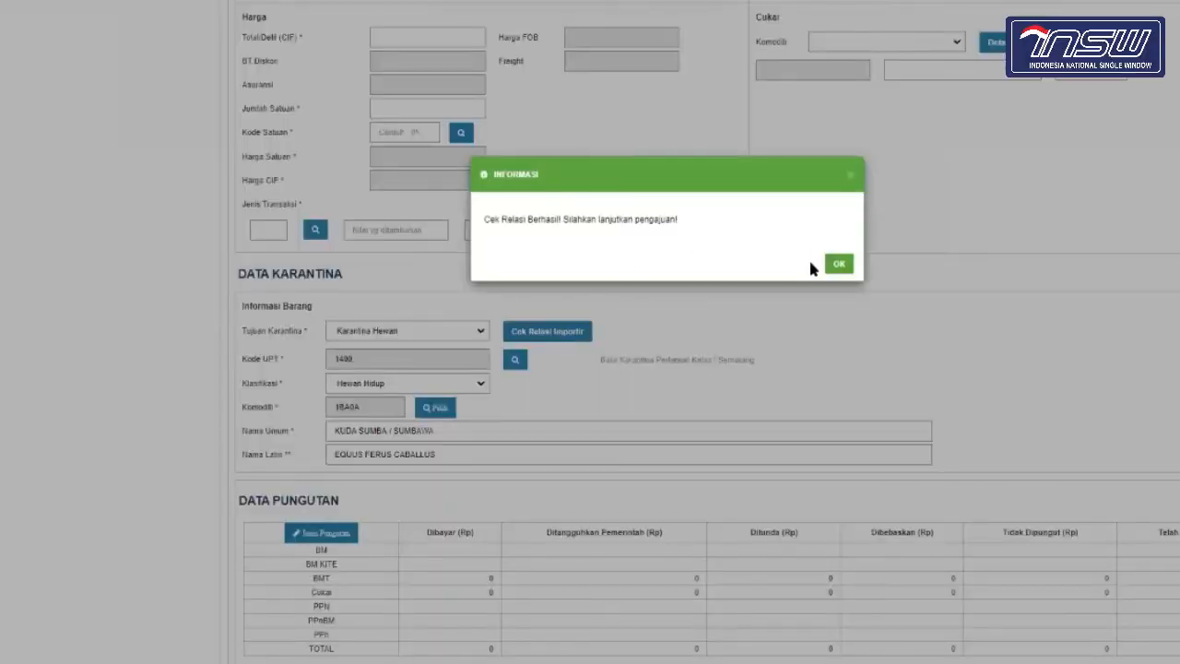
{"action": "left_click", "coordinate": [839, 264]}
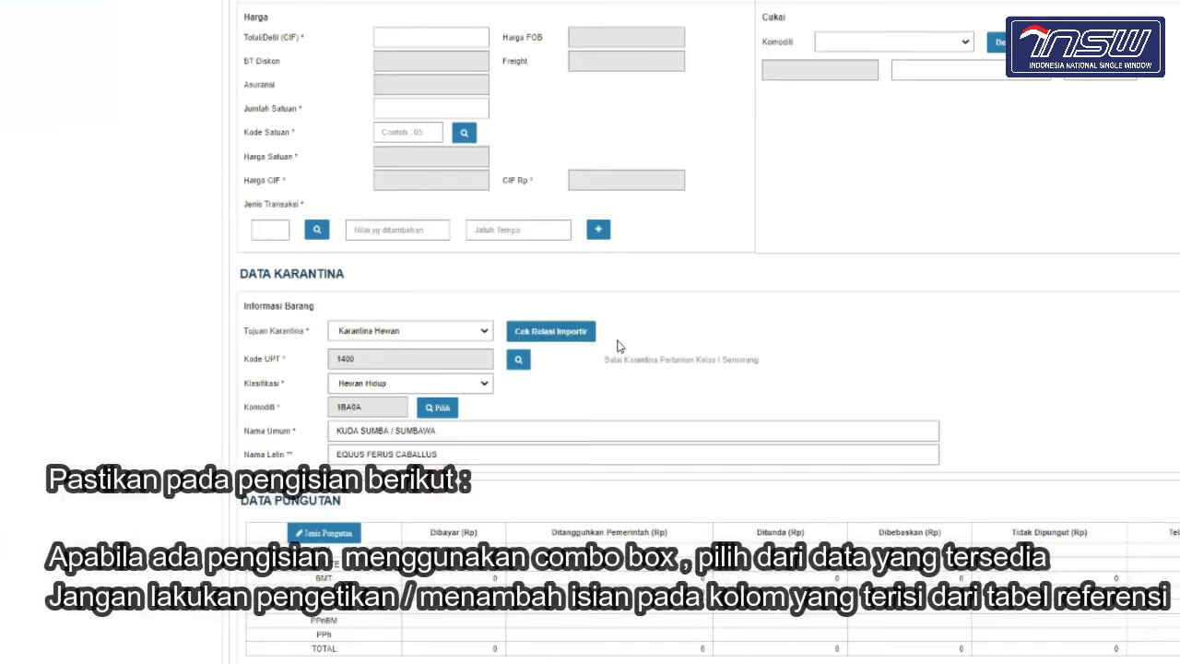
{"action": "scroll", "coordinate": [618, 345], "scroll_direction": "down", "scroll_amount": 1}
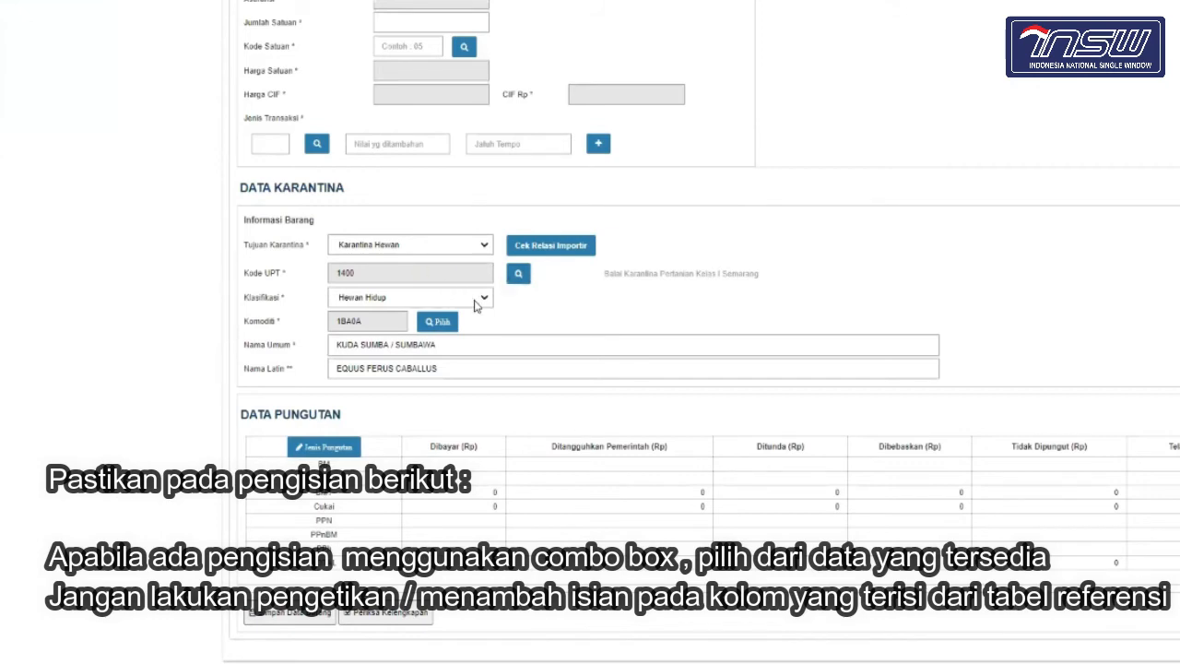
{"action": "scroll", "coordinate": [474, 306], "scroll_direction": "up", "scroll_amount": 6}
{"action": "scroll", "coordinate": [474, 306], "scroll_direction": "up", "scroll_amount": 2}
{"action": "scroll", "coordinate": [523, 416], "scroll_direction": "down", "scroll_amount": 6}
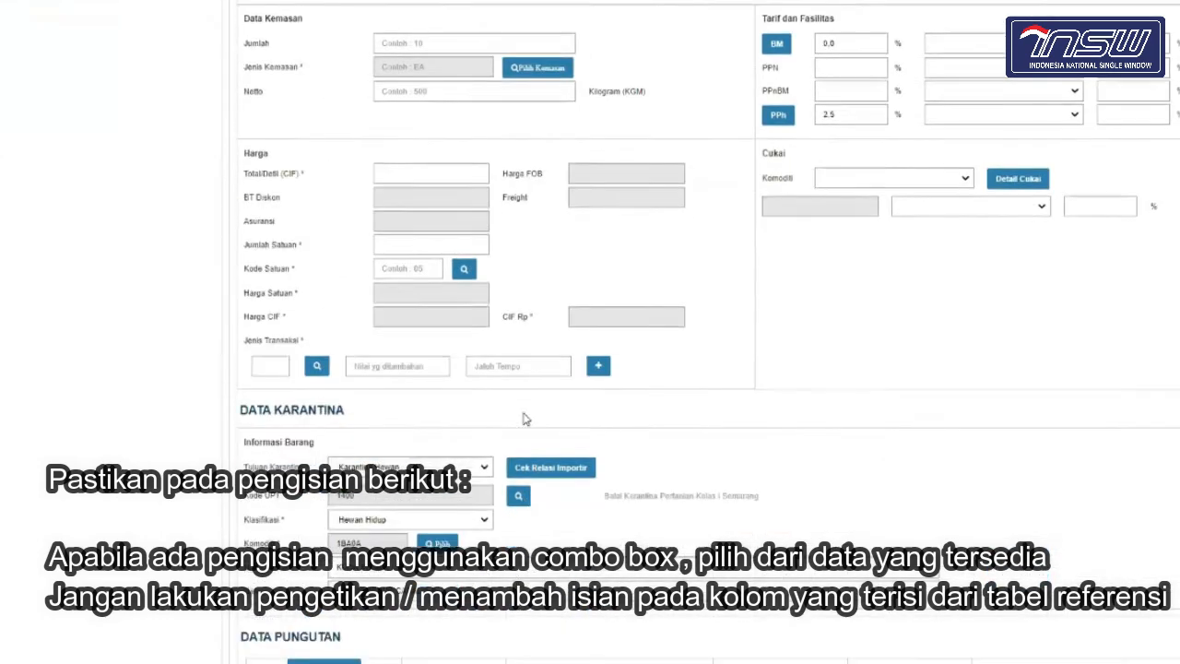
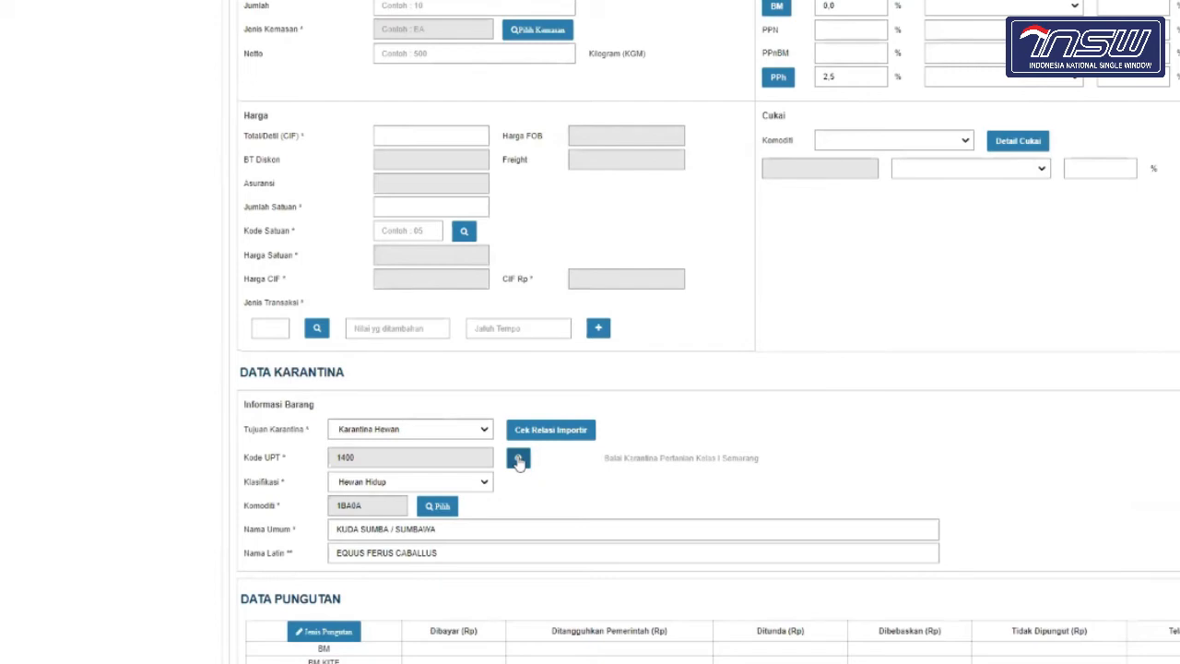
- Replace the goods' HS code with 12019000 (Kacang kedelai, pecah maupun tidak - Lain-lain), searching by URAIAN for kedelai
{"action": "scroll", "coordinate": [518, 461], "scroll_direction": "up", "scroll_amount": 10}
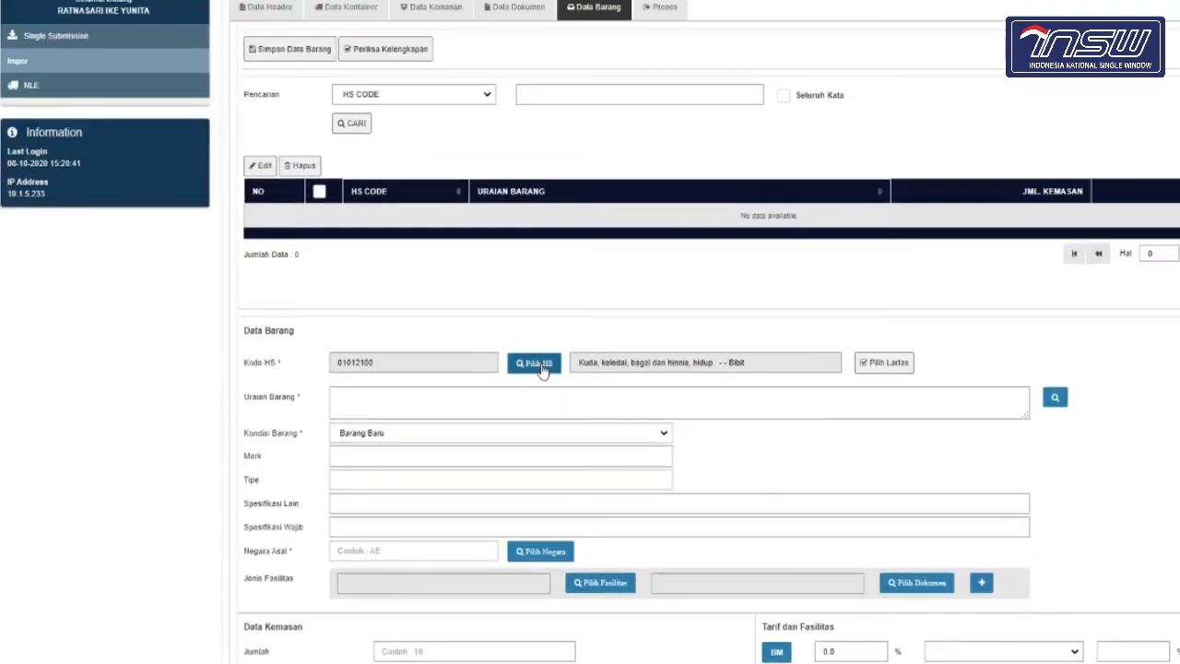
{"action": "left_click", "coordinate": [542, 366]}
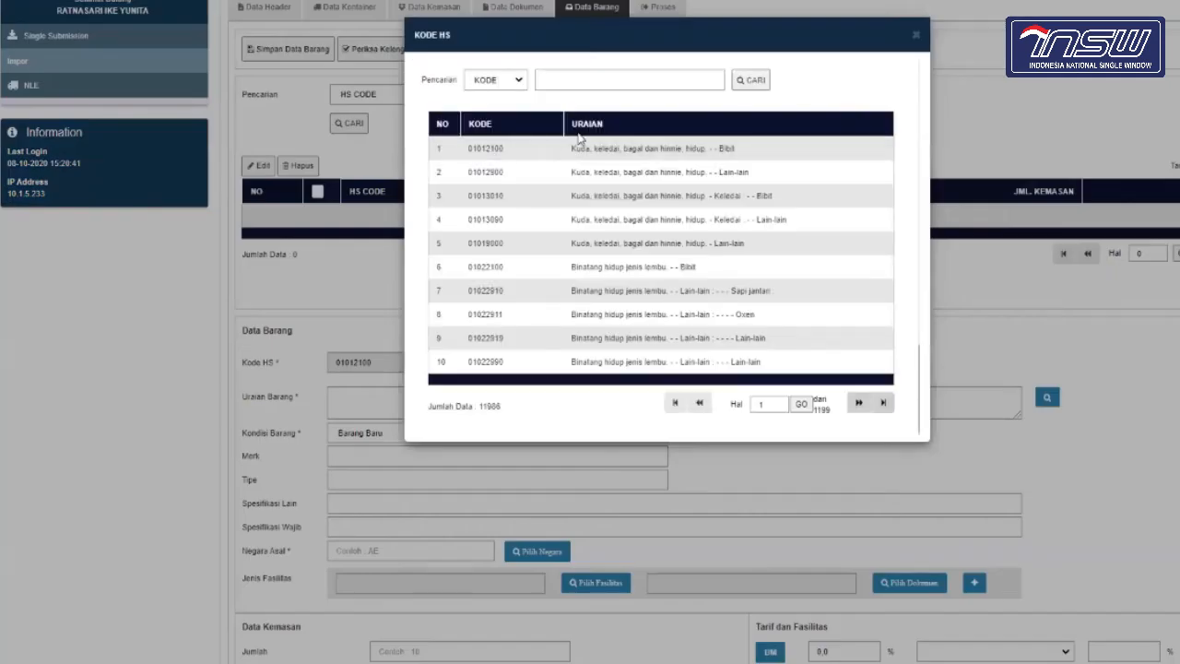
{"action": "left_click", "coordinate": [514, 82]}
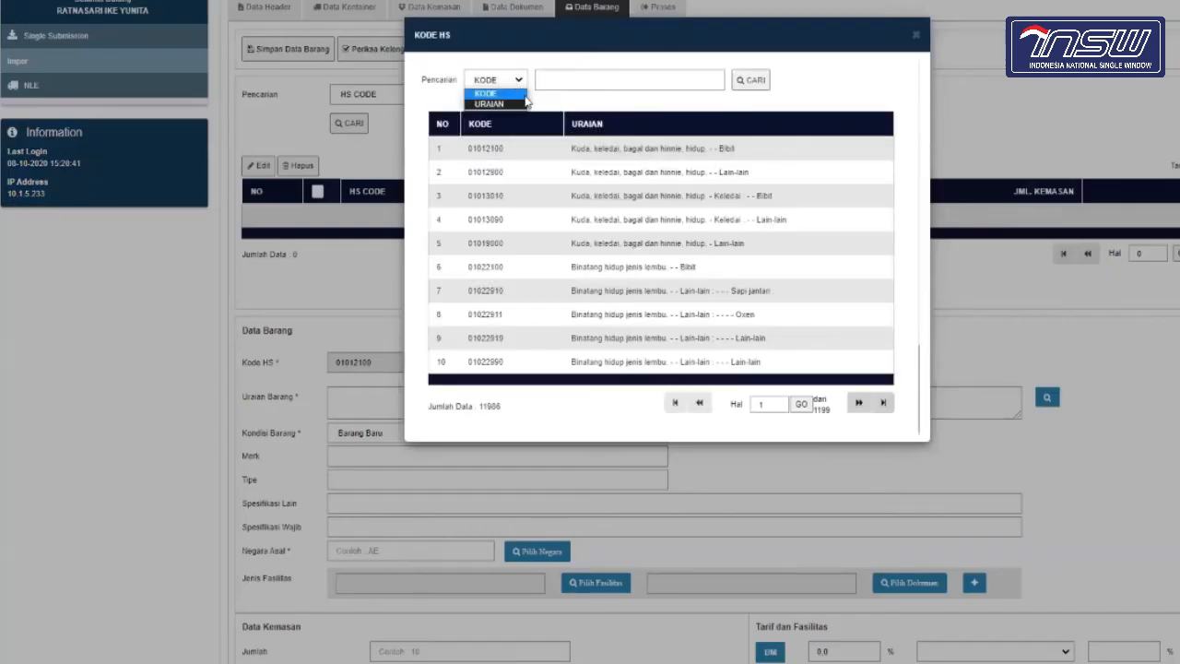
{"action": "left_click", "coordinate": [521, 104]}
{"action": "left_click", "coordinate": [556, 85]}
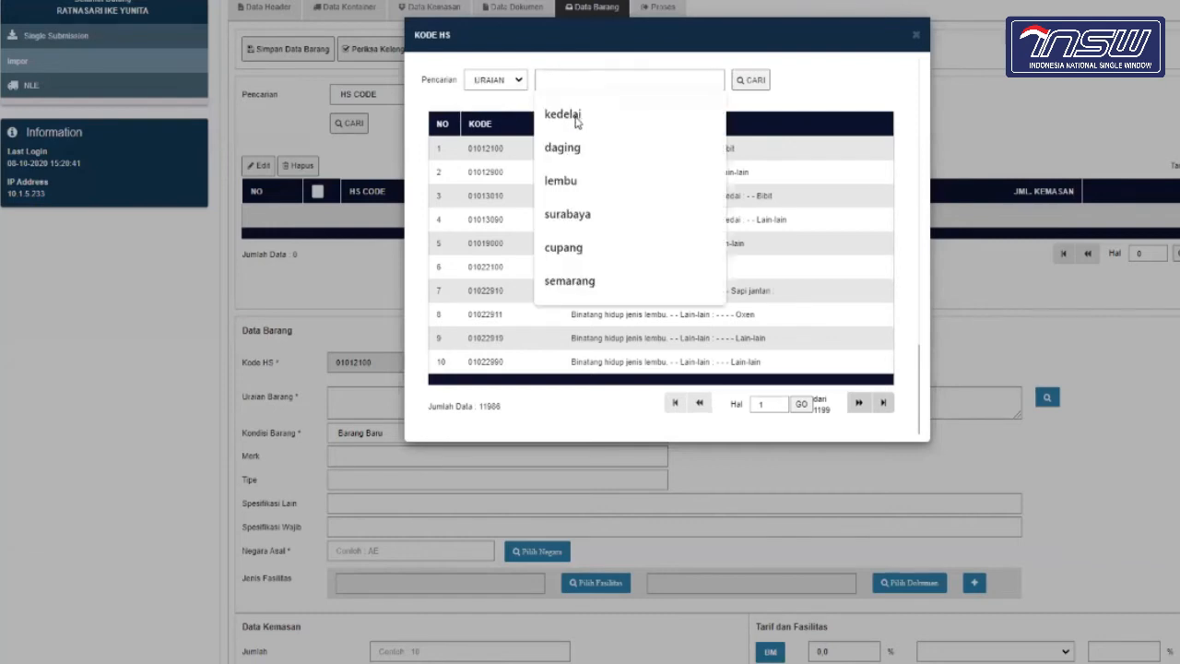
{"action": "left_click", "coordinate": [575, 123]}
{"action": "left_click", "coordinate": [743, 83]}
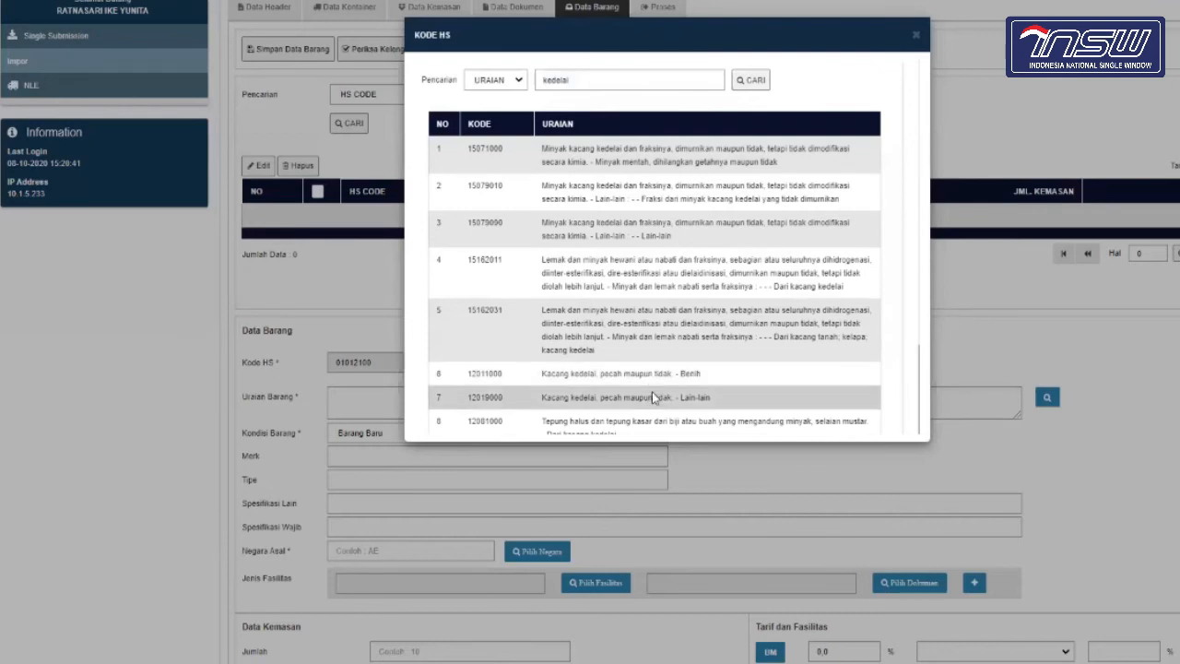
{"action": "left_click", "coordinate": [651, 396]}
- Set the Karantina Tumbuhan border requirement to Single Submission and close the lartas validation
{"action": "left_click", "coordinate": [945, 209]}
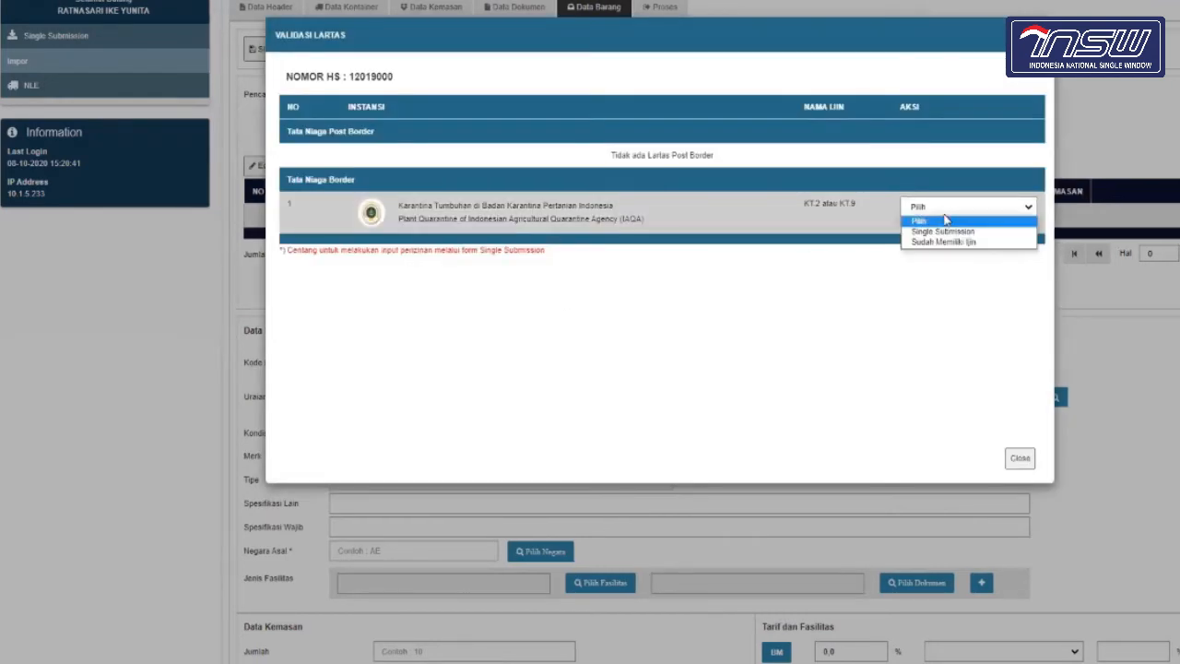
{"action": "left_click", "coordinate": [944, 231]}
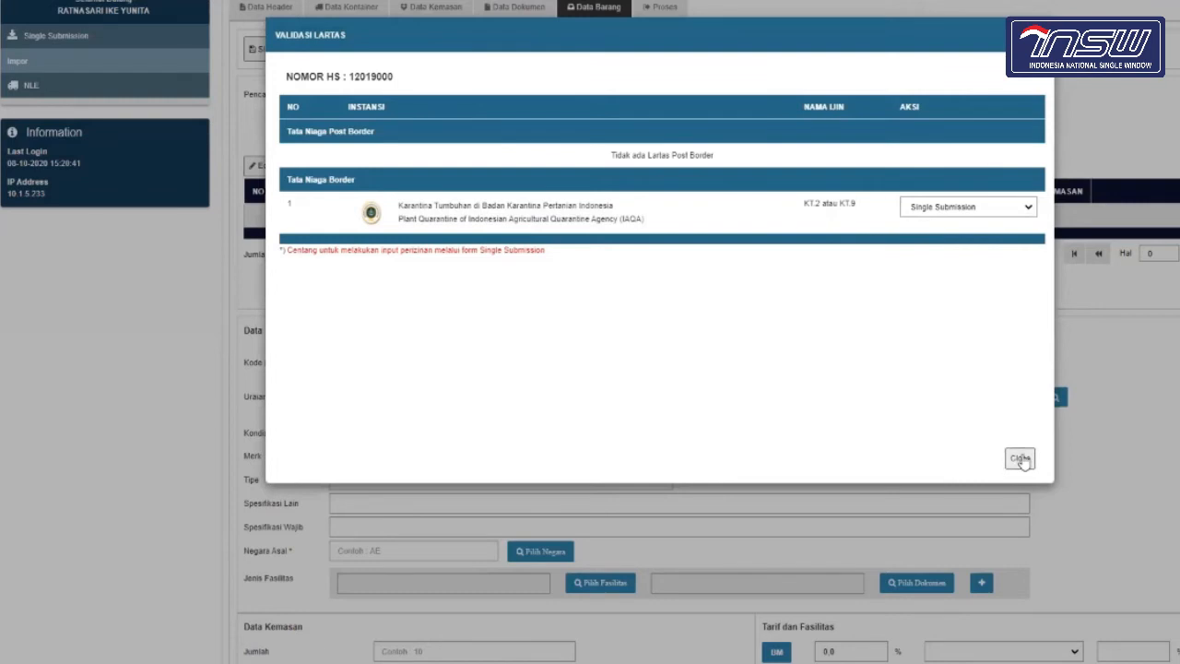
{"action": "left_click", "coordinate": [1020, 458]}
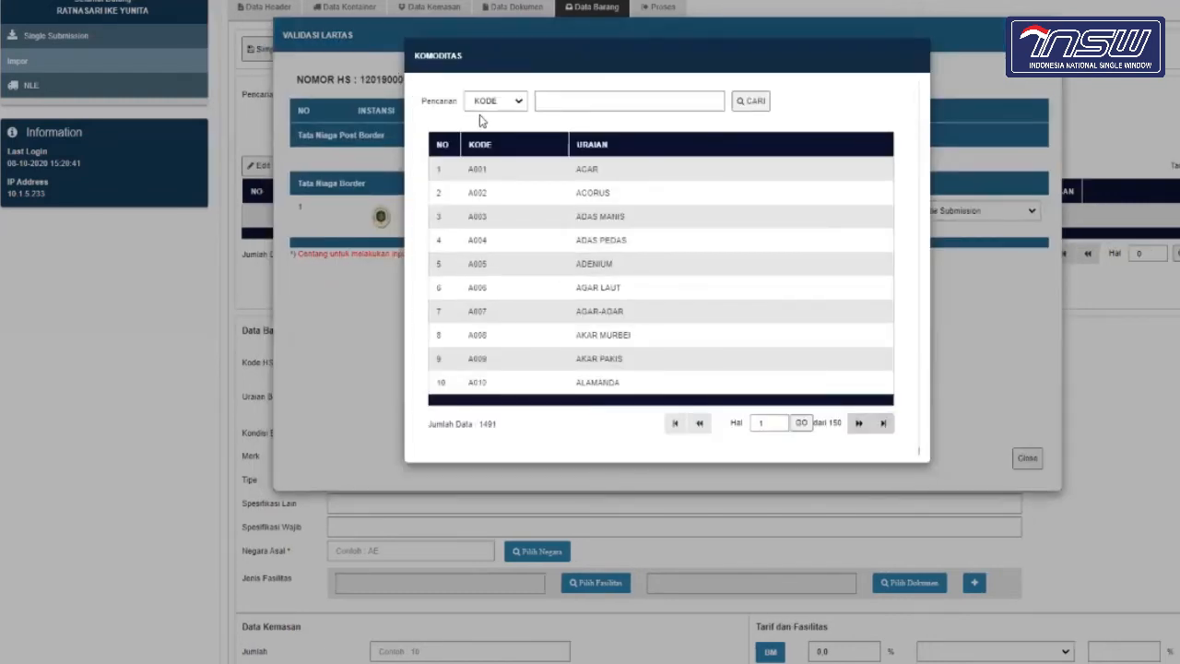
- Choose commodity K089 (KEDELAI) for the lartas validation by searching URAIAN for kedelai
{"action": "left_click", "coordinate": [505, 103]}
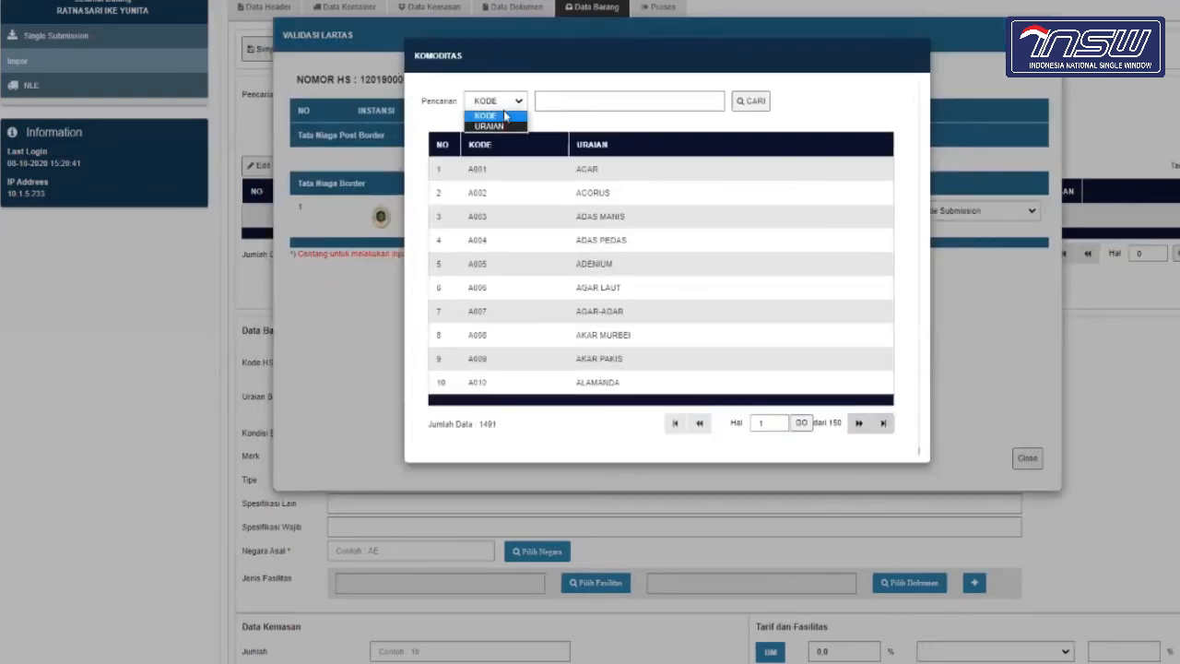
{"action": "left_click", "coordinate": [503, 126]}
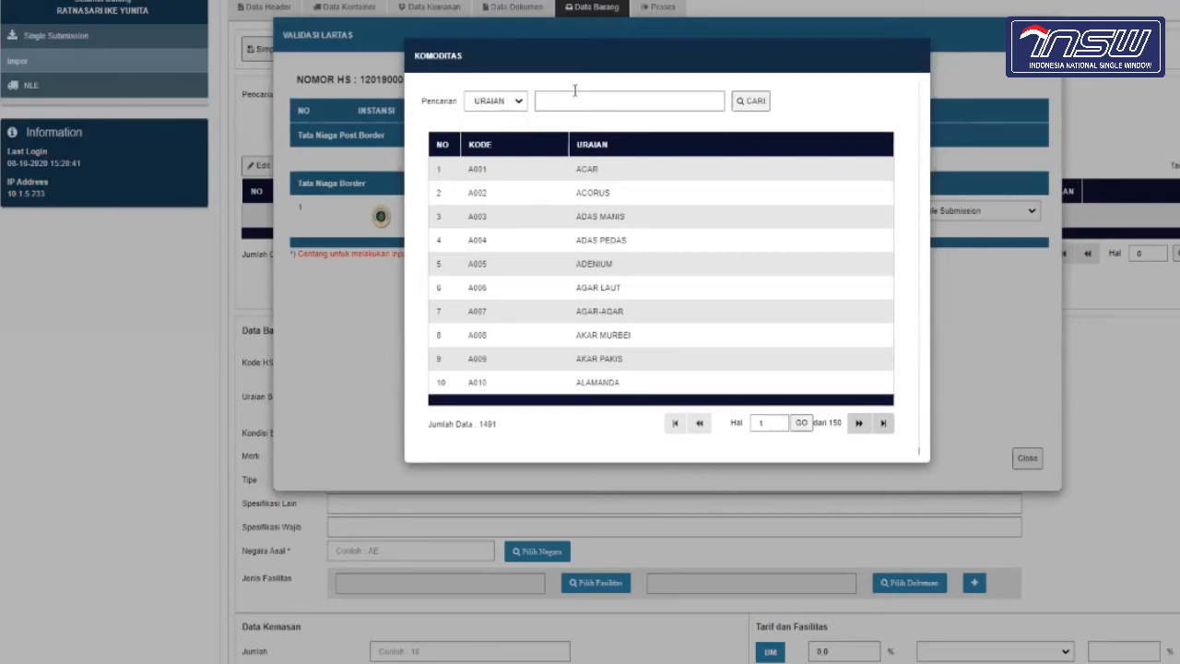
{"action": "left_click", "coordinate": [579, 101]}
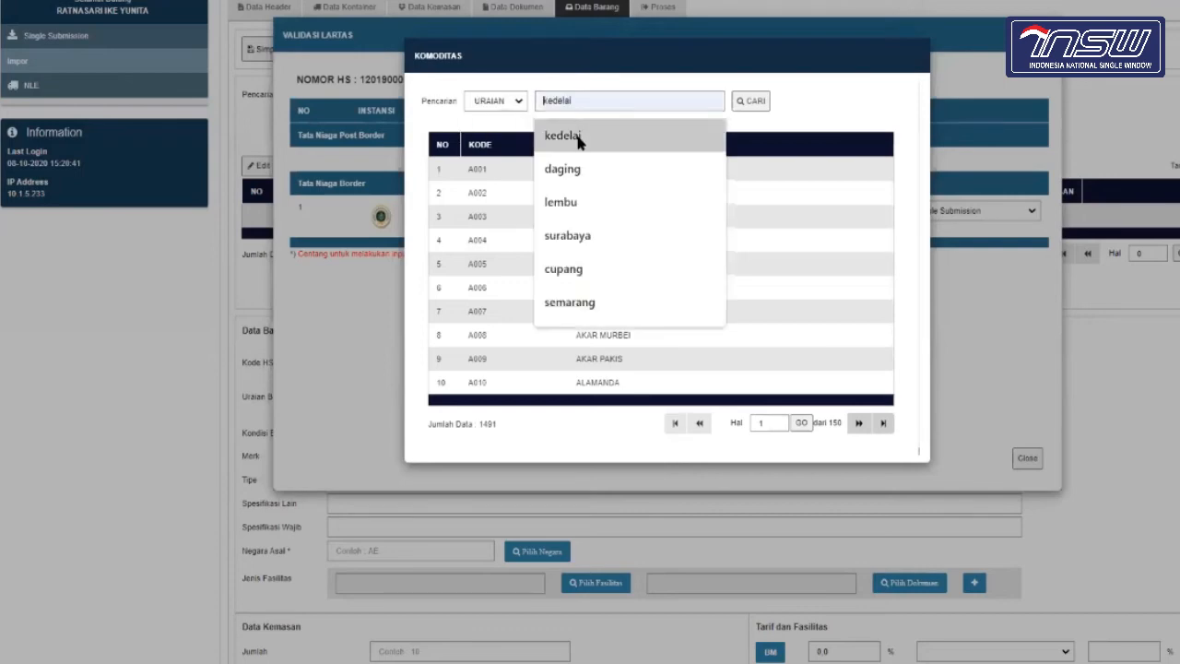
{"action": "left_click", "coordinate": [578, 137]}
{"action": "left_click", "coordinate": [739, 109]}
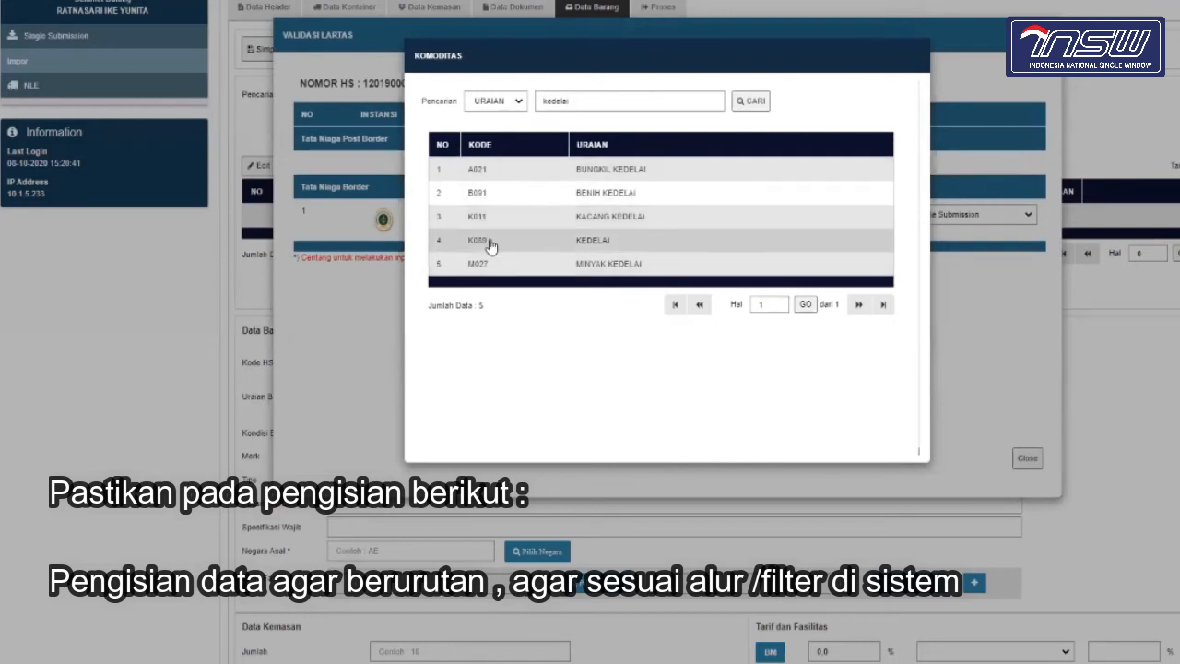
{"action": "left_click", "coordinate": [600, 244]}
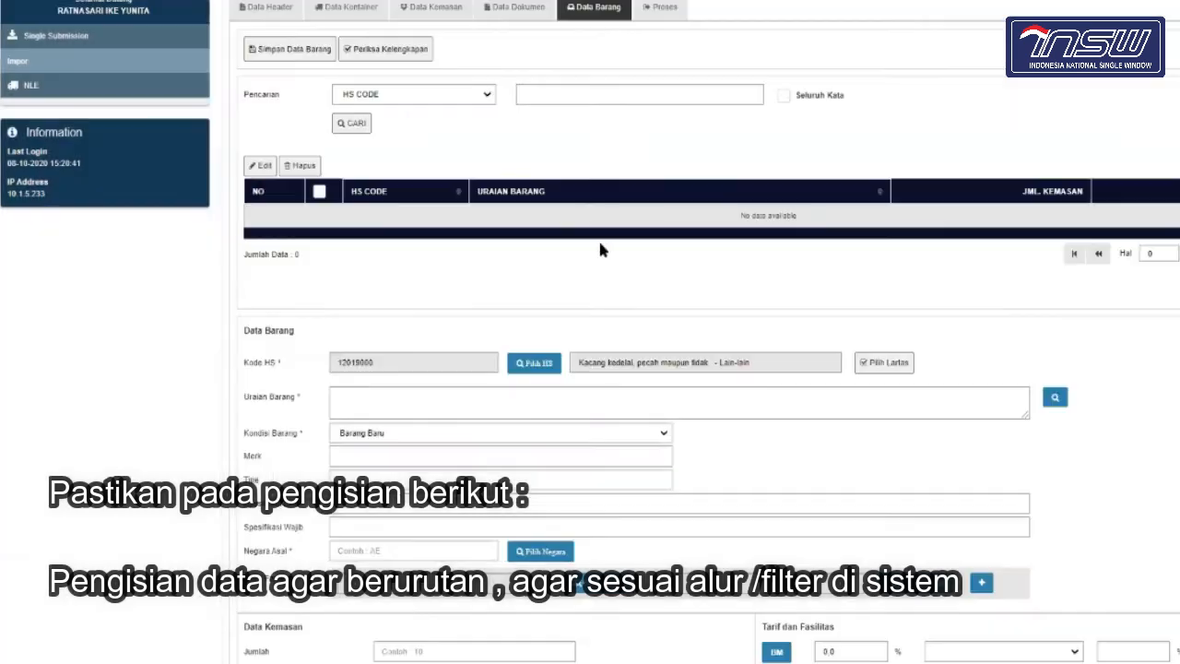
- Examine the Jenis options and the Bentuk list in the quarantine data without choosing any entry
{"action": "scroll", "coordinate": [609, 392], "scroll_direction": "down", "scroll_amount": 10}
{"action": "scroll", "coordinate": [515, 432], "scroll_direction": "up", "scroll_amount": 1}
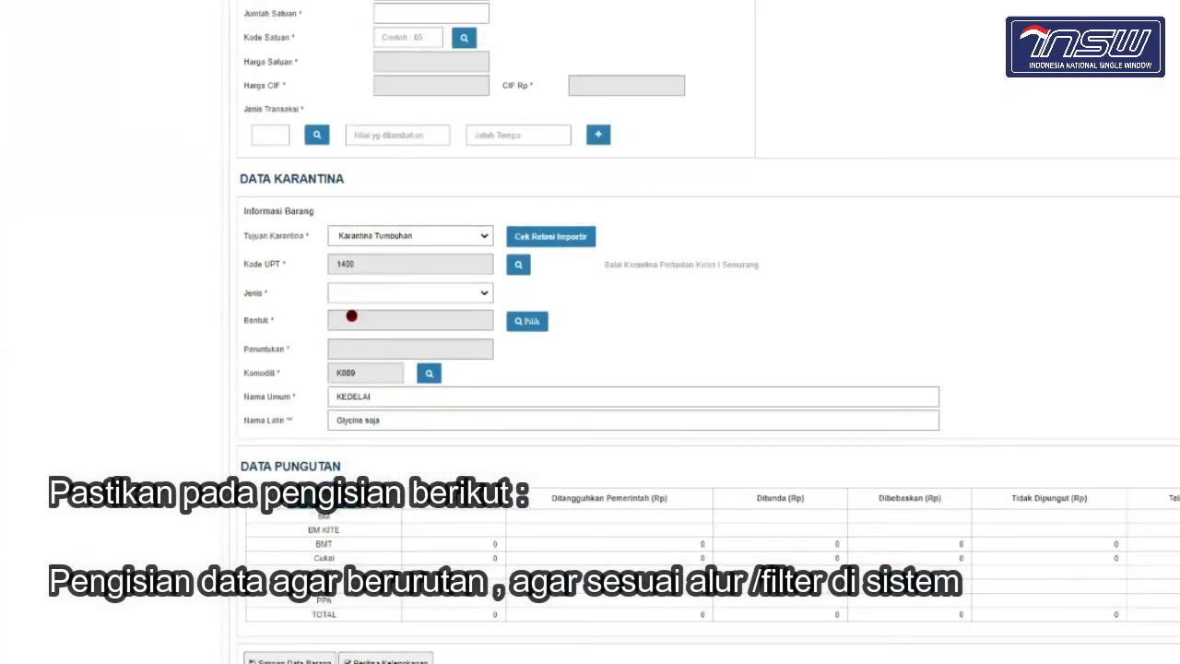
{"action": "left_click", "coordinate": [483, 295]}
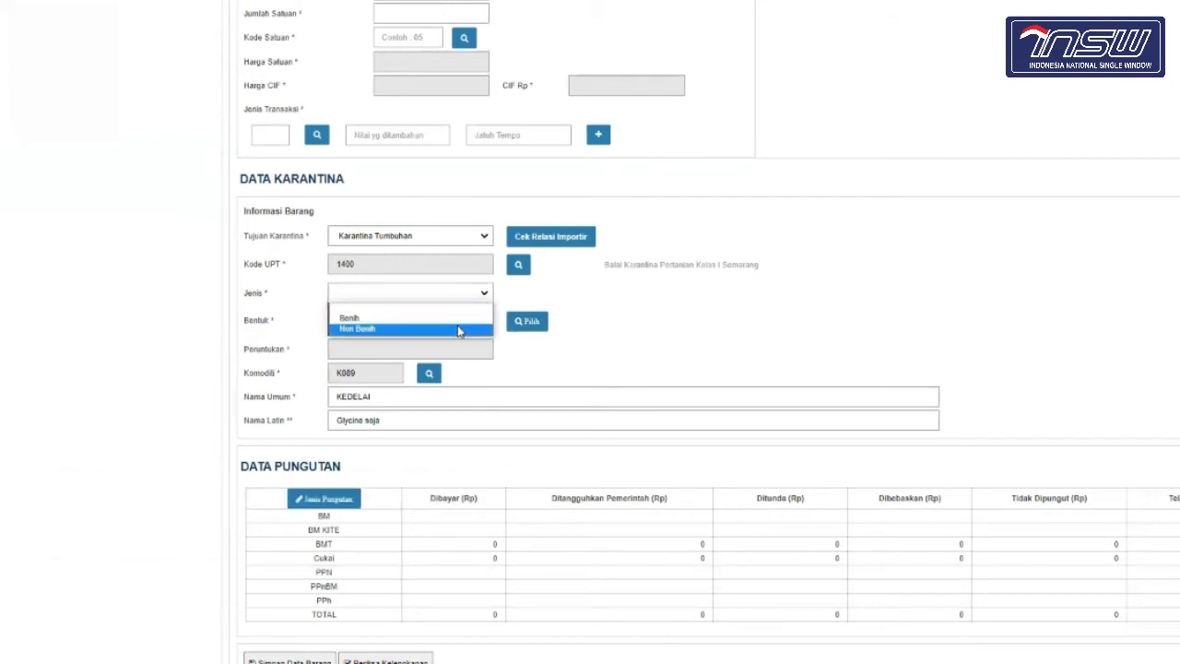
{"action": "left_click", "coordinate": [610, 343]}
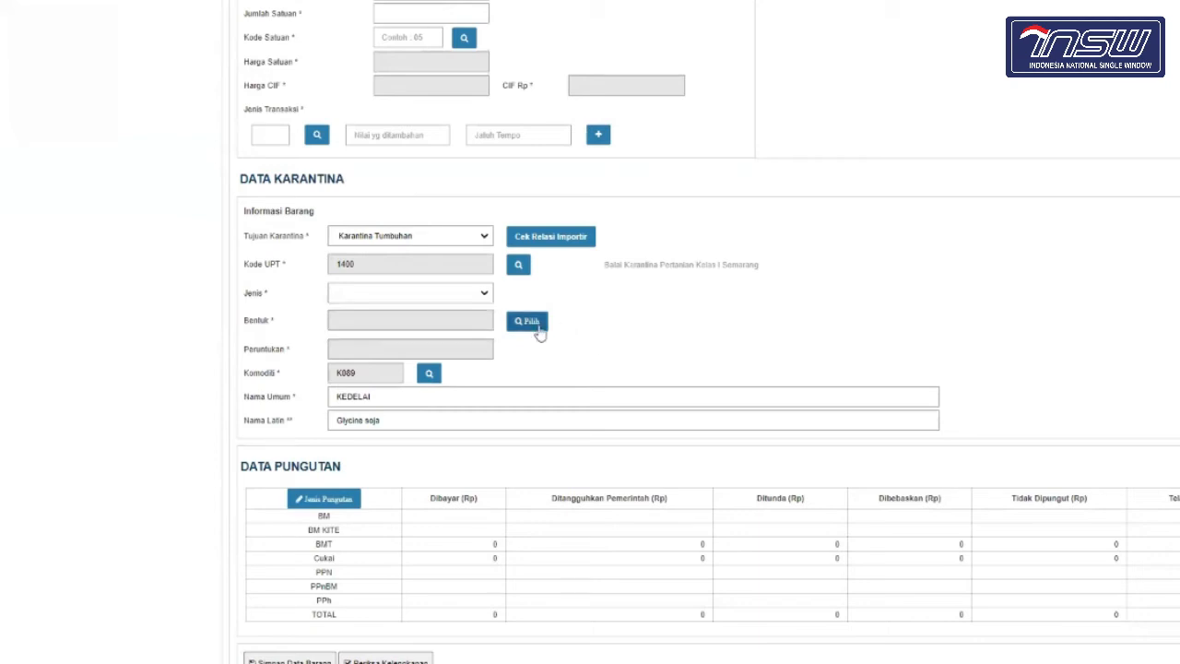
{"action": "left_click", "coordinate": [465, 295]}
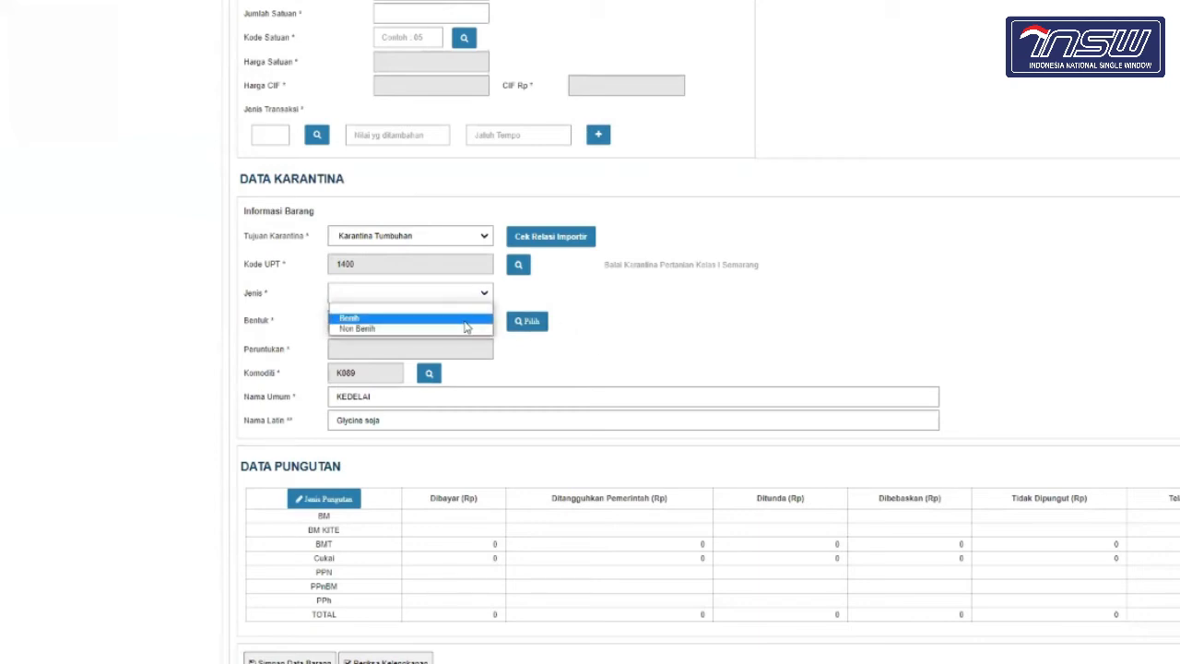
{"action": "left_click", "coordinate": [577, 359]}
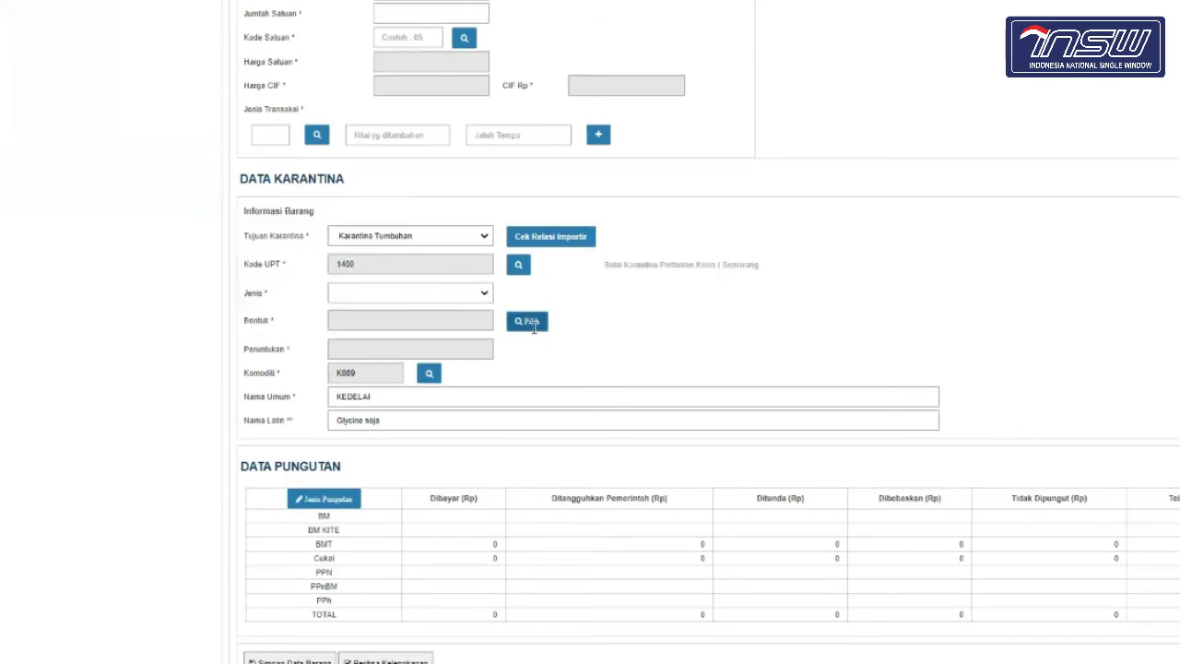
{"action": "left_click", "coordinate": [530, 325]}
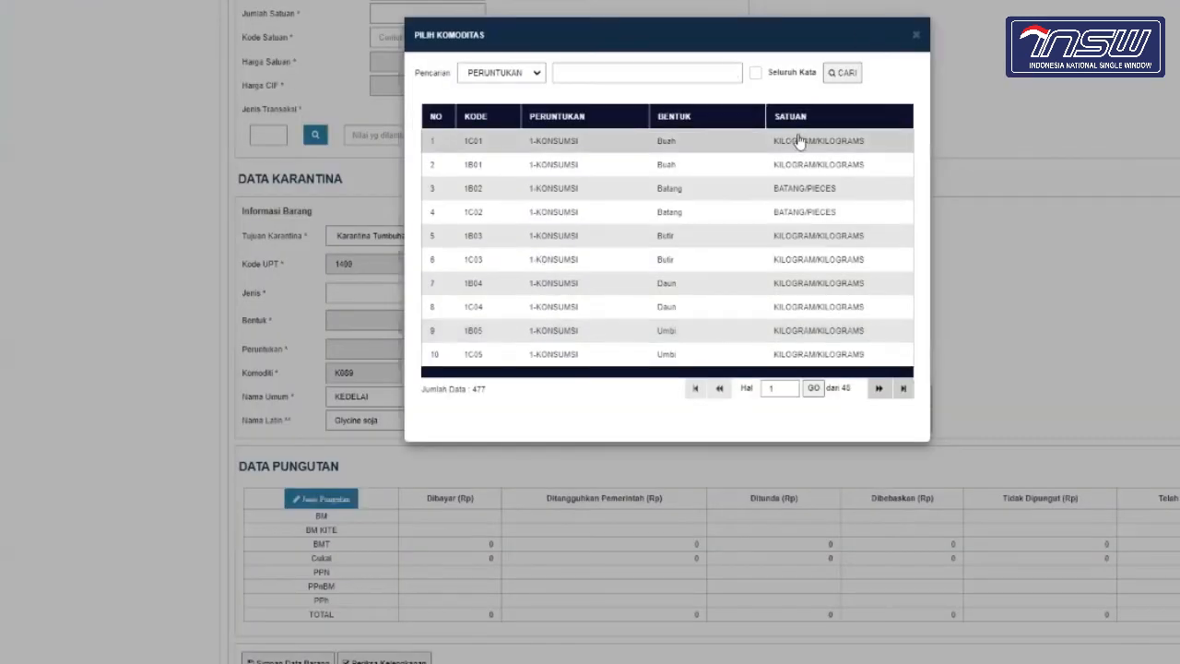
{"action": "left_click", "coordinate": [916, 36]}
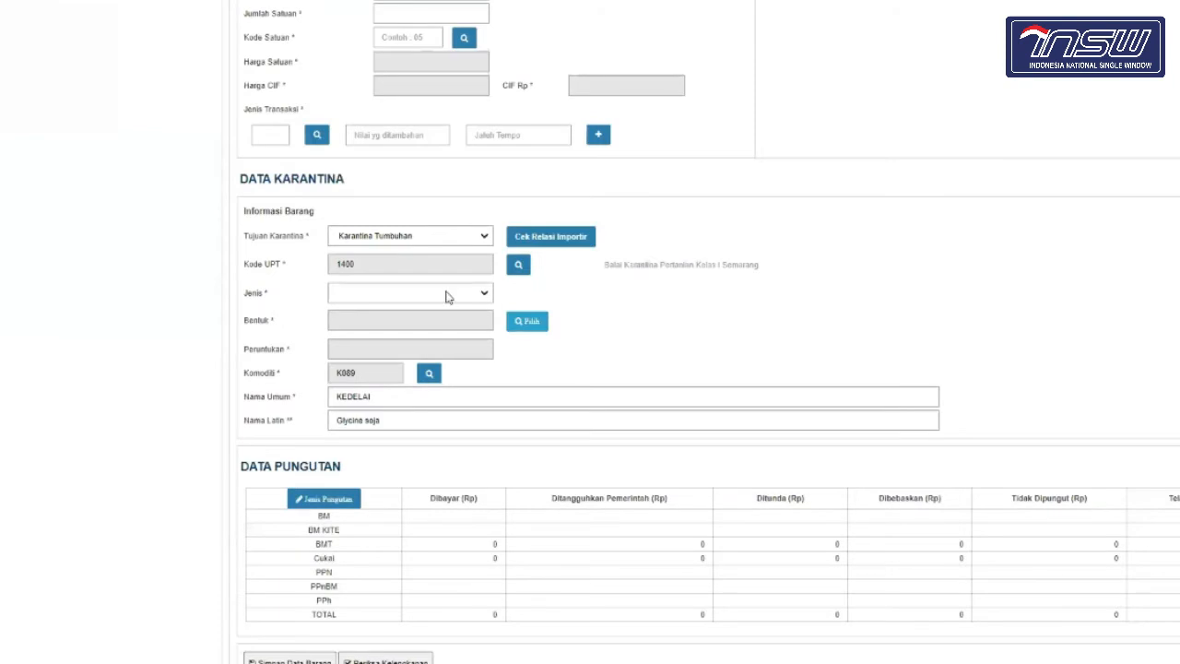
- Set the quarantine data's Jenis to Non Benih and choose entry 1C01 with Bentuk Buah and Peruntukan 1-KONSUMSI
{"action": "left_click", "coordinate": [449, 295]}
{"action": "left_click", "coordinate": [430, 328]}
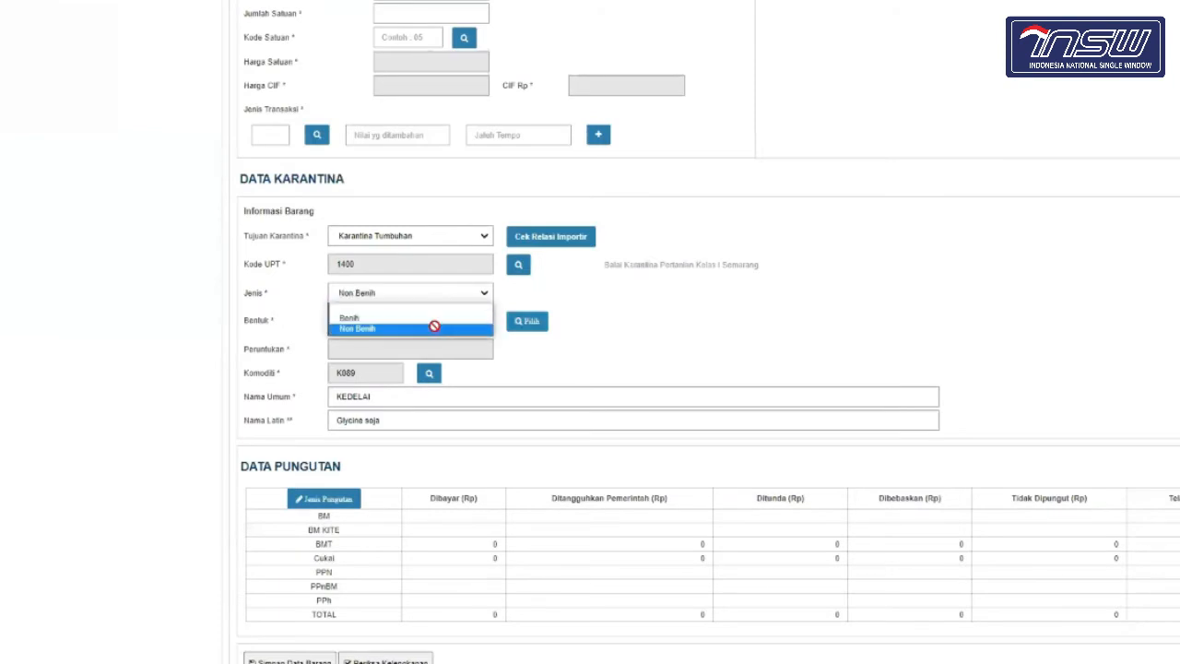
{"action": "left_click", "coordinate": [529, 321]}
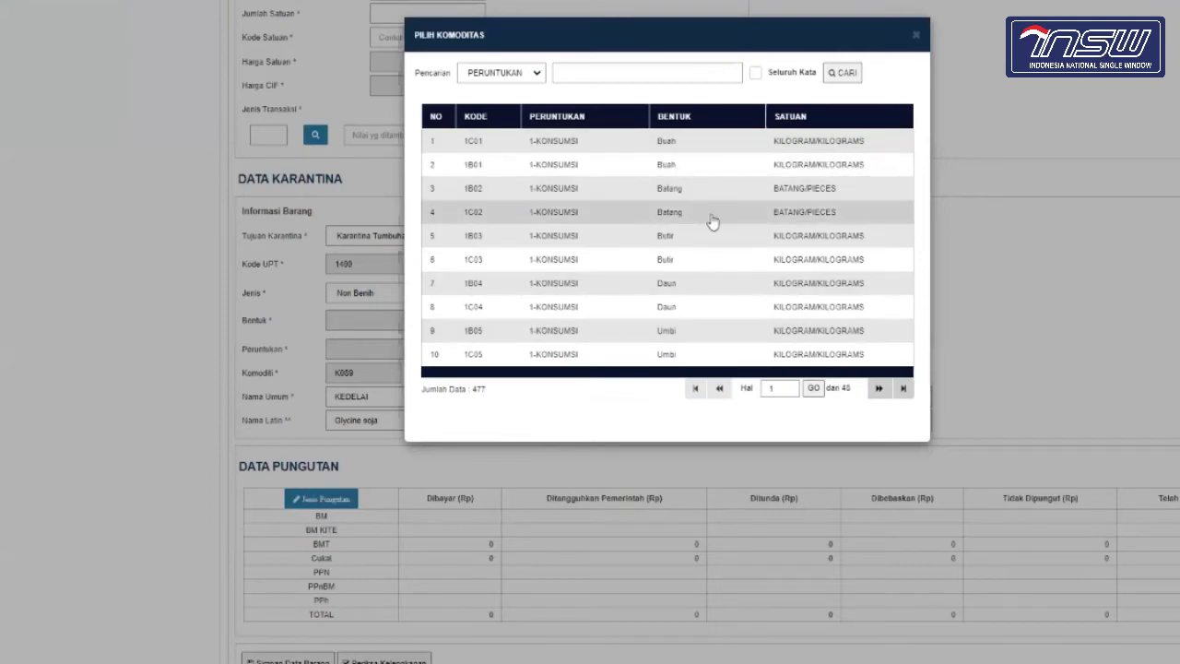
{"action": "left_click", "coordinate": [700, 145]}
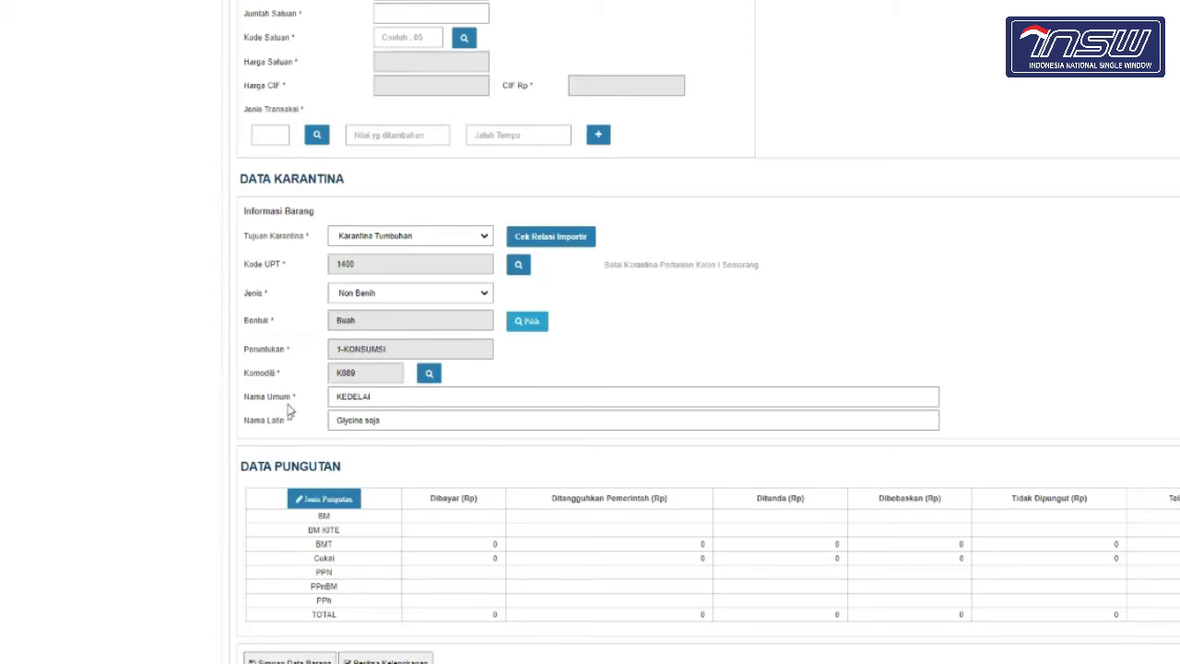
- Enter kedelai as the Uraian Barang and set the goods' Negara Asal to JP
{"action": "scroll", "coordinate": [415, 435], "scroll_direction": "down", "scroll_amount": 1}
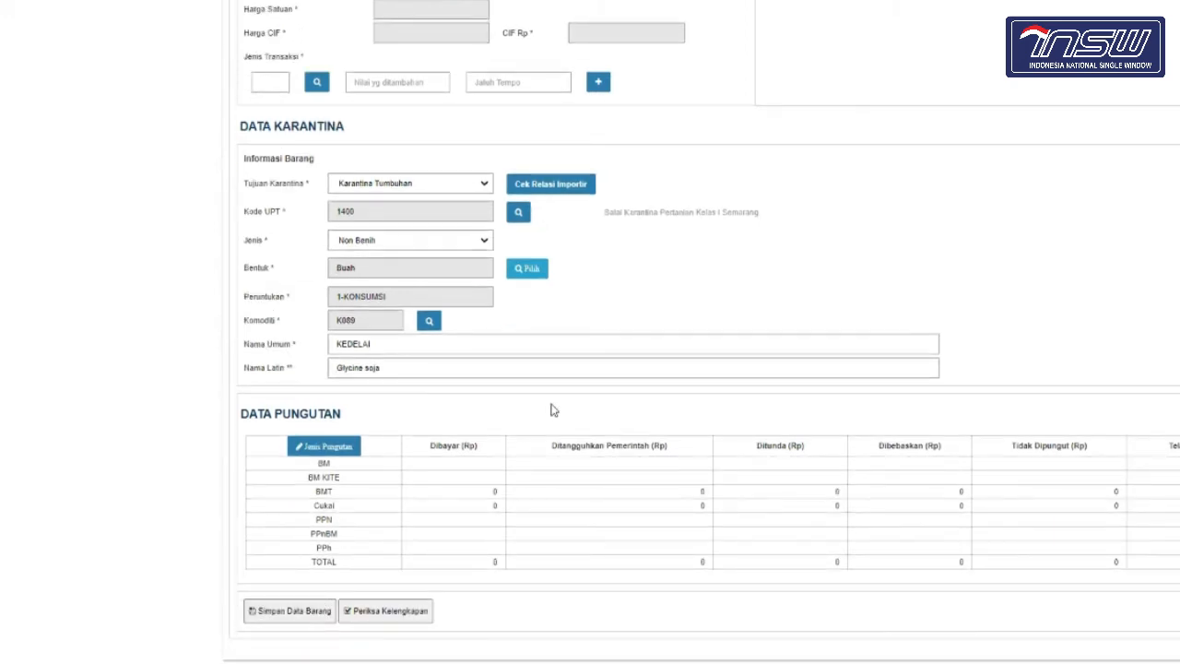
{"action": "scroll", "coordinate": [553, 410], "scroll_direction": "up", "scroll_amount": 6}
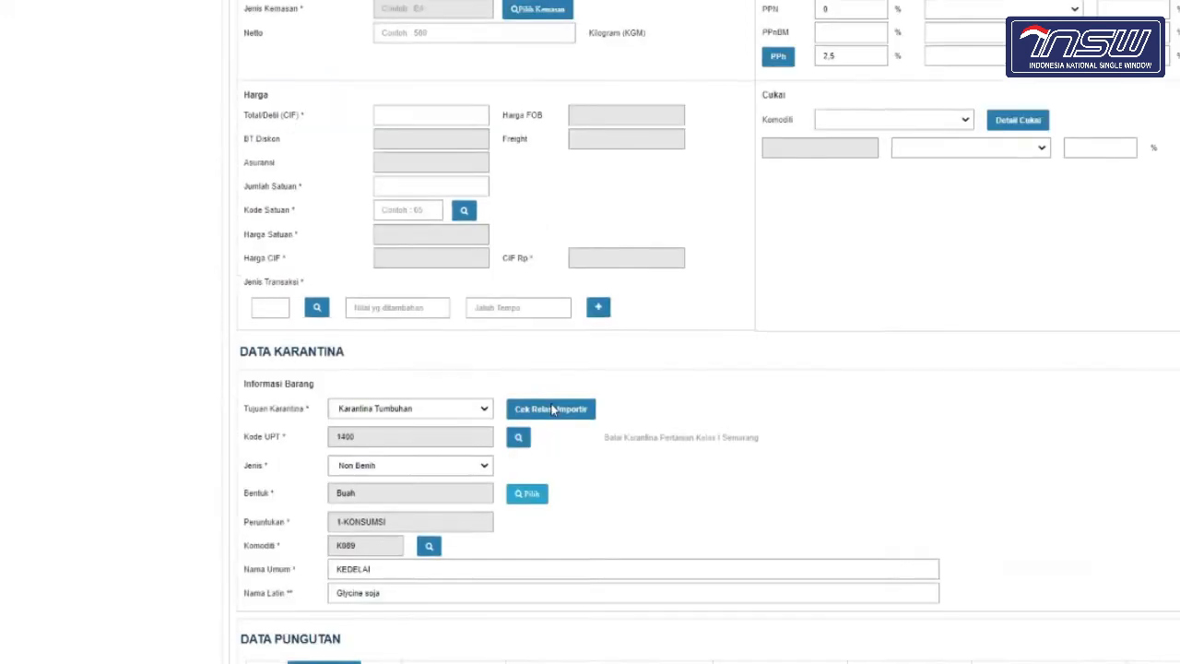
{"action": "scroll", "coordinate": [362, 592], "scroll_direction": "down", "scroll_amount": 5}
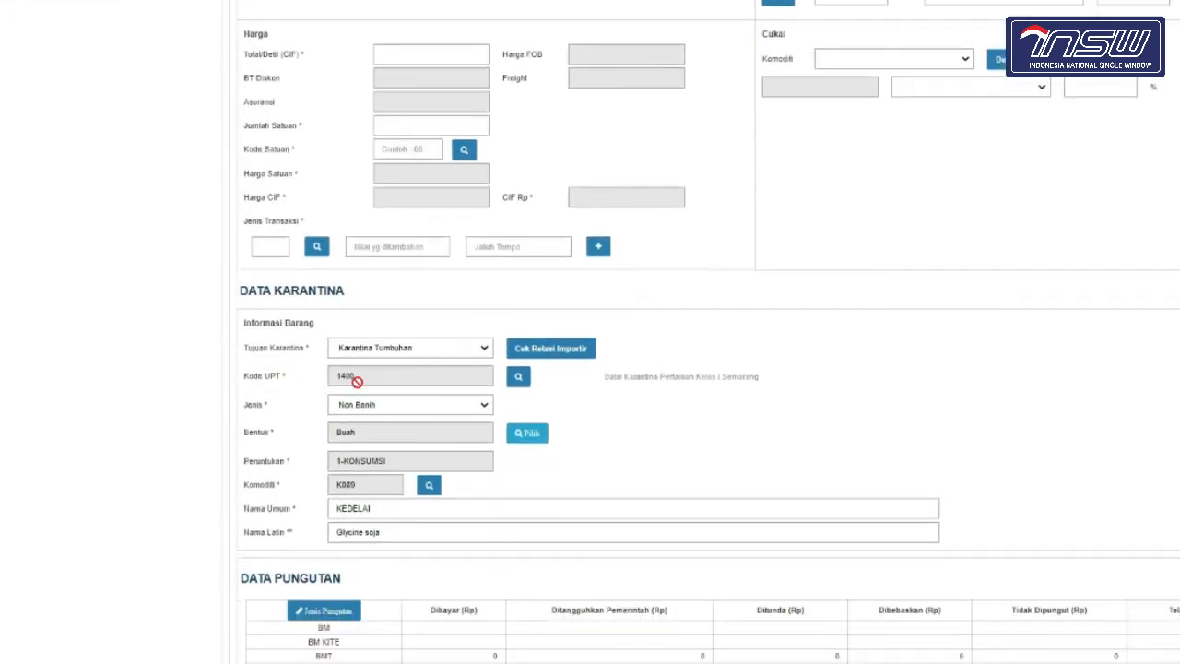
{"action": "scroll", "coordinate": [441, 390], "scroll_direction": "up", "scroll_amount": 8}
{"action": "scroll", "coordinate": [441, 390], "scroll_direction": "down", "scroll_amount": 5}
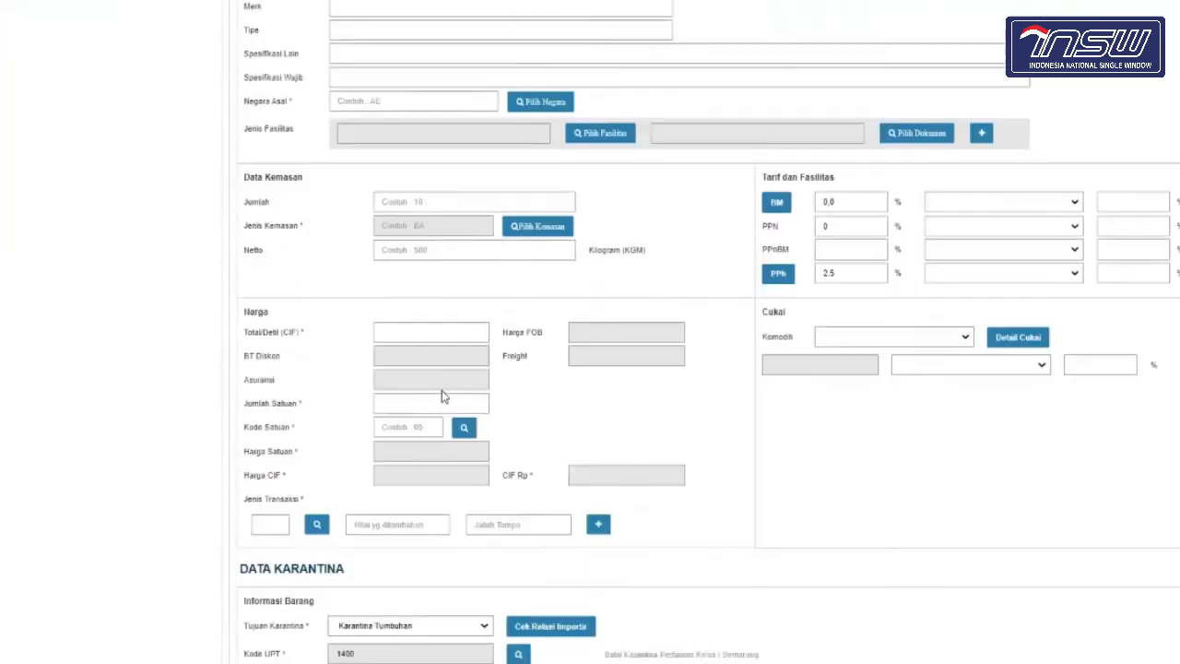
{"action": "scroll", "coordinate": [390, 292], "scroll_direction": "up", "scroll_amount": 3}
{"action": "left_click", "coordinate": [399, 252]}
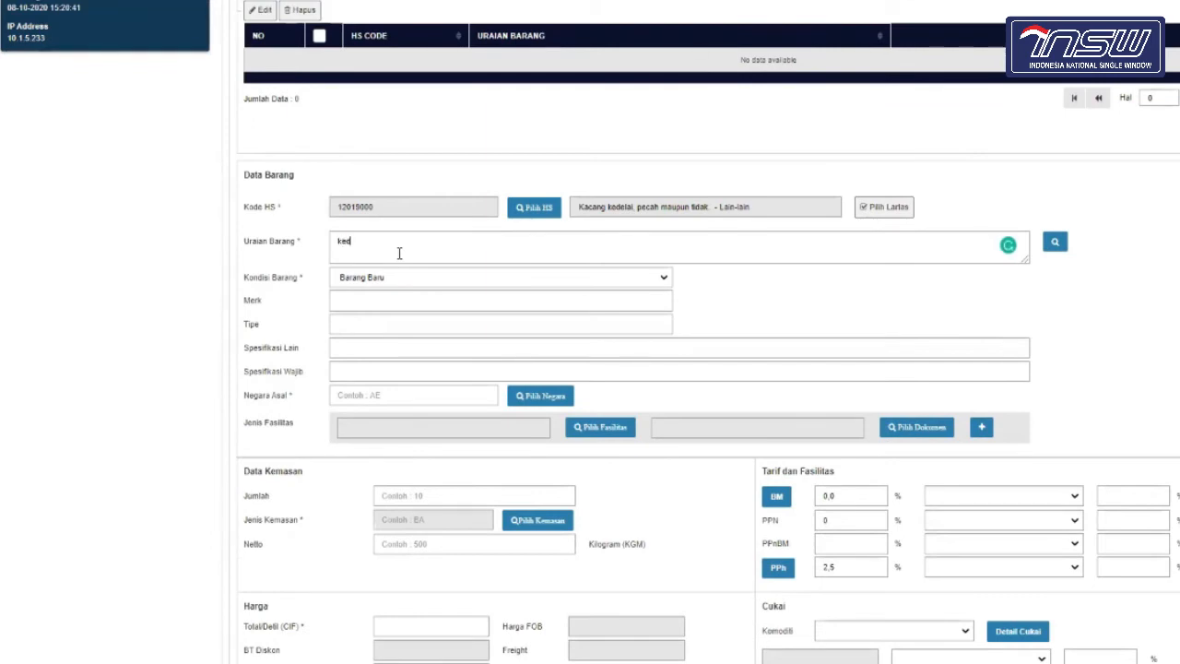
{"action": "type", "text": "kedelai"}
{"action": "scroll", "coordinate": [399, 253], "scroll_direction": "down", "scroll_amount": 1}
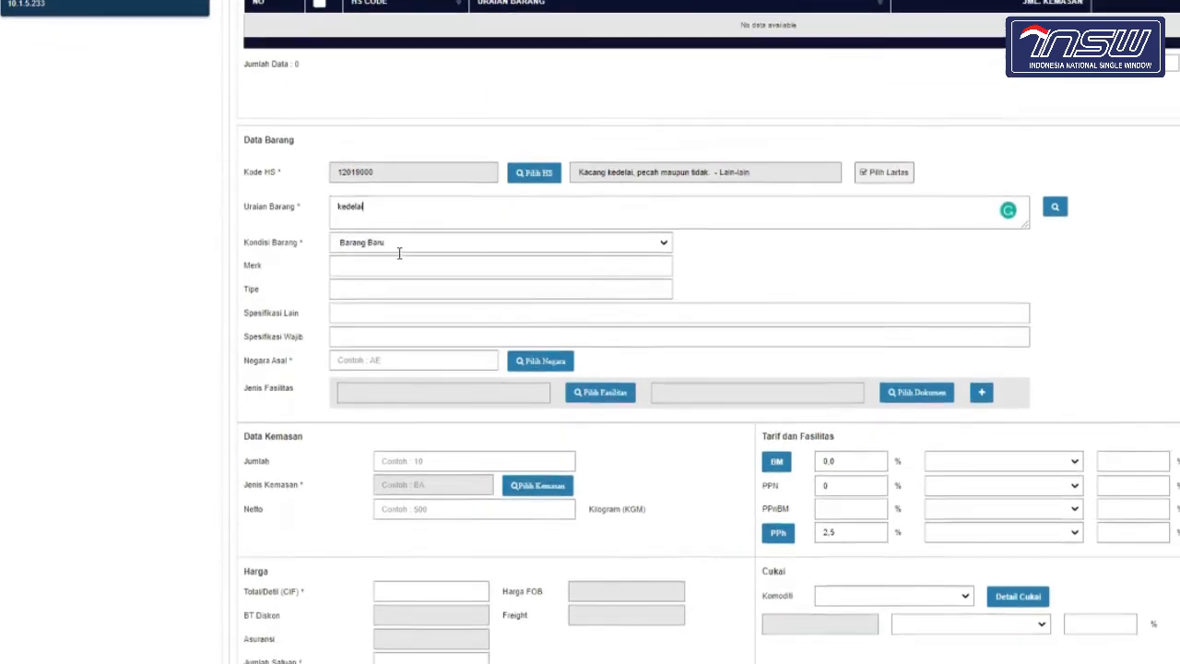
{"action": "left_click", "coordinate": [398, 342]}
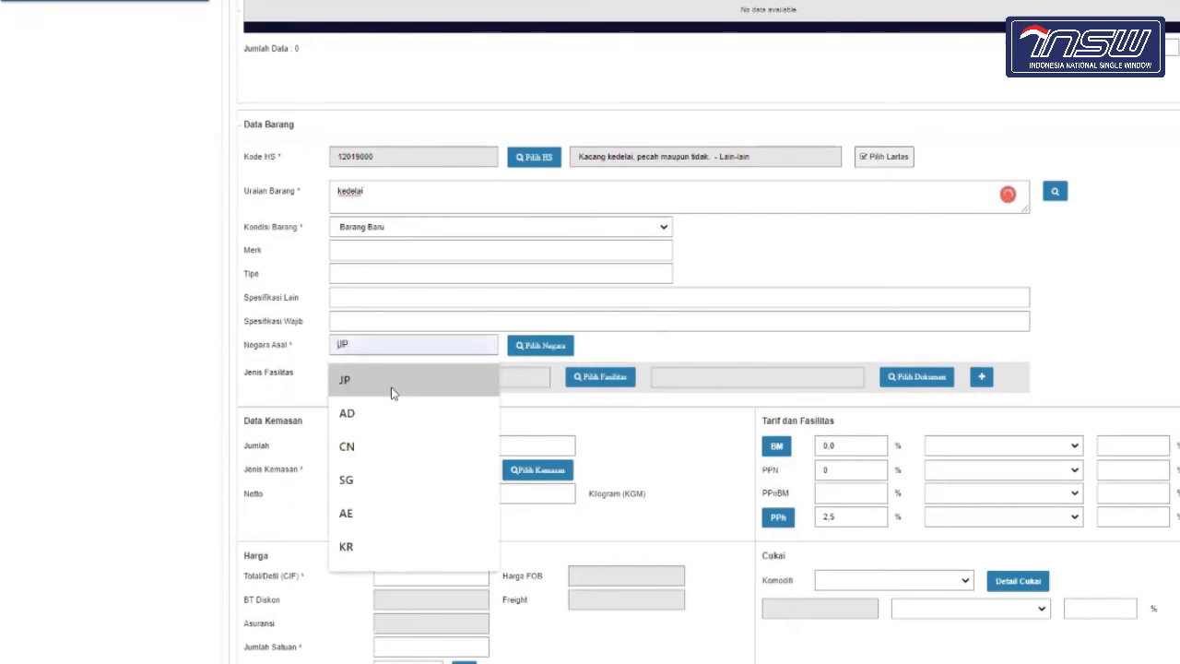
{"action": "left_click", "coordinate": [395, 385]}
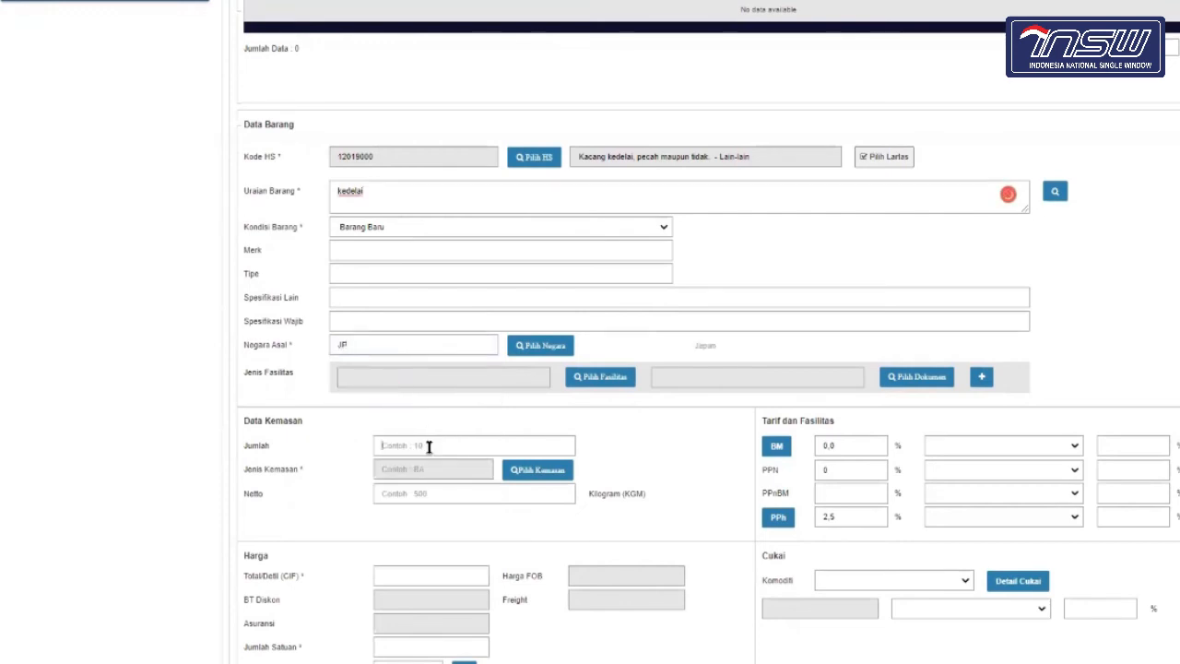
- Fill in the packaging data with Jumlah 10, Jenis Kemasan 1A (Drum, steel) and Netto 450 kilograms
{"action": "left_click", "coordinate": [429, 445]}
{"action": "left_click", "coordinate": [429, 479]}
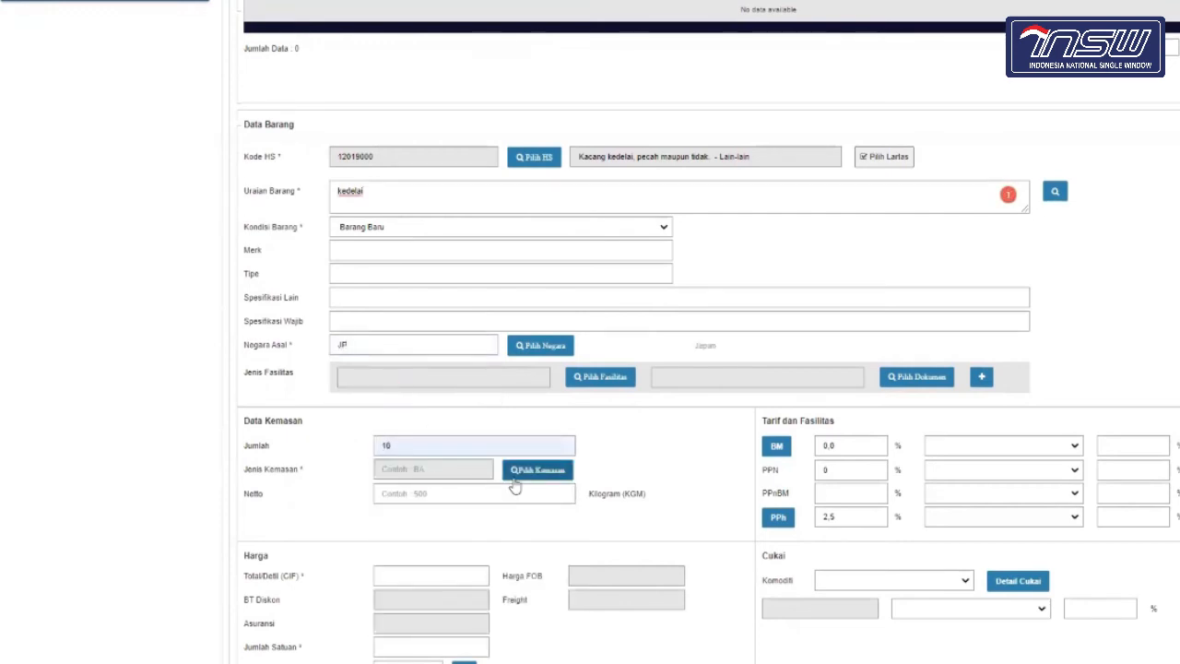
{"action": "left_click", "coordinate": [537, 470]}
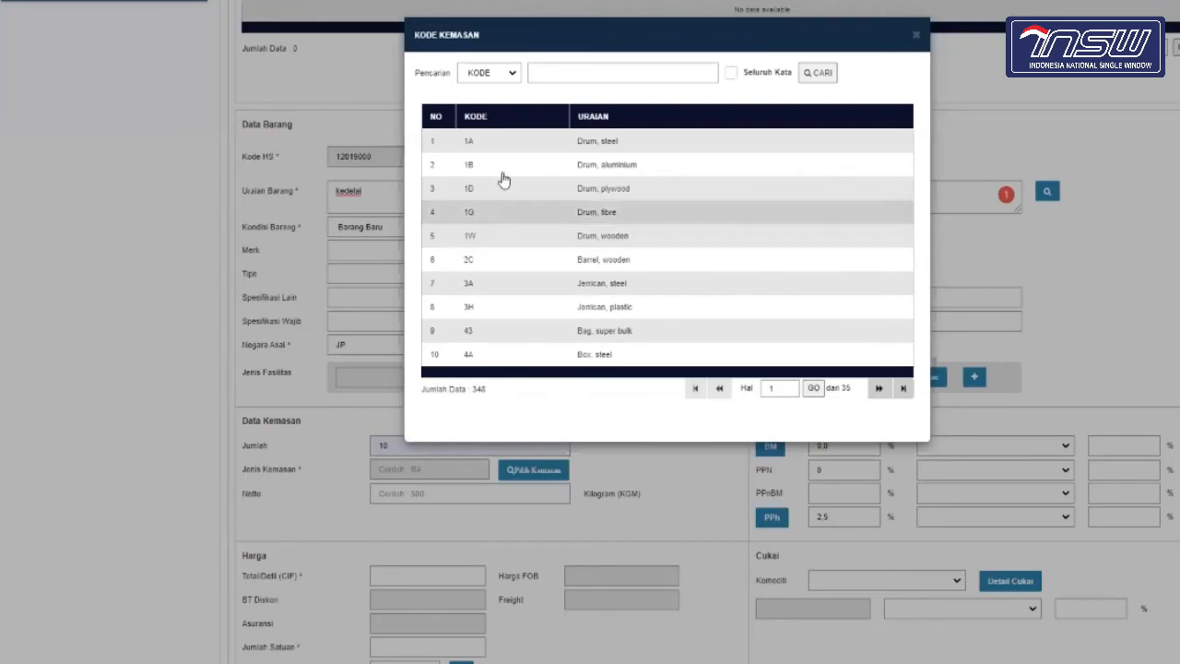
{"action": "left_click", "coordinate": [569, 146]}
{"action": "left_click", "coordinate": [414, 494]}
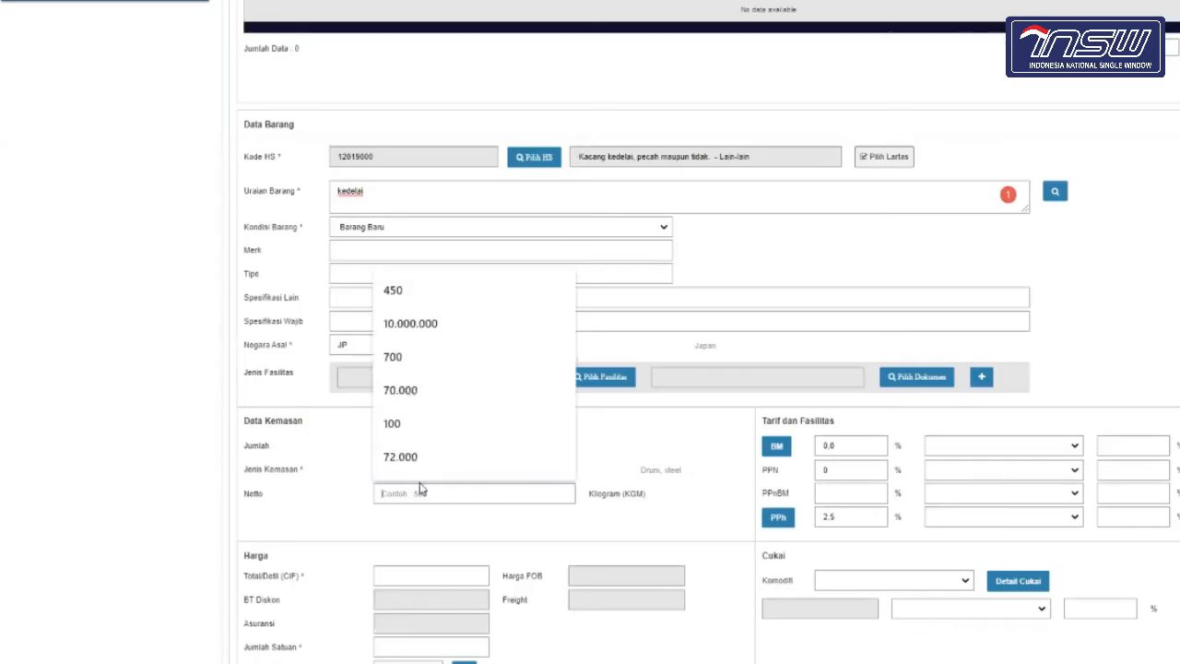
{"action": "left_click", "coordinate": [426, 291]}
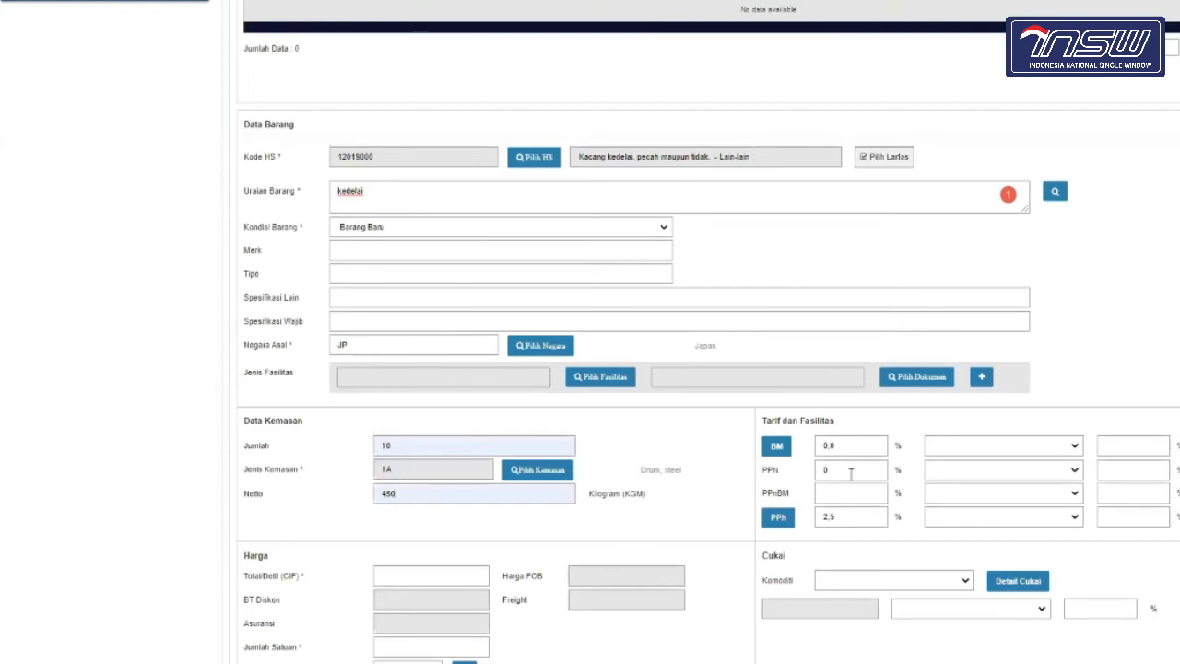
- Fill in the price data with Total/Detil (CIF) 1.000, Jumlah Satuan 10 and Kode Satuan KGM
{"action": "scroll", "coordinate": [851, 473], "scroll_direction": "down", "scroll_amount": 1}
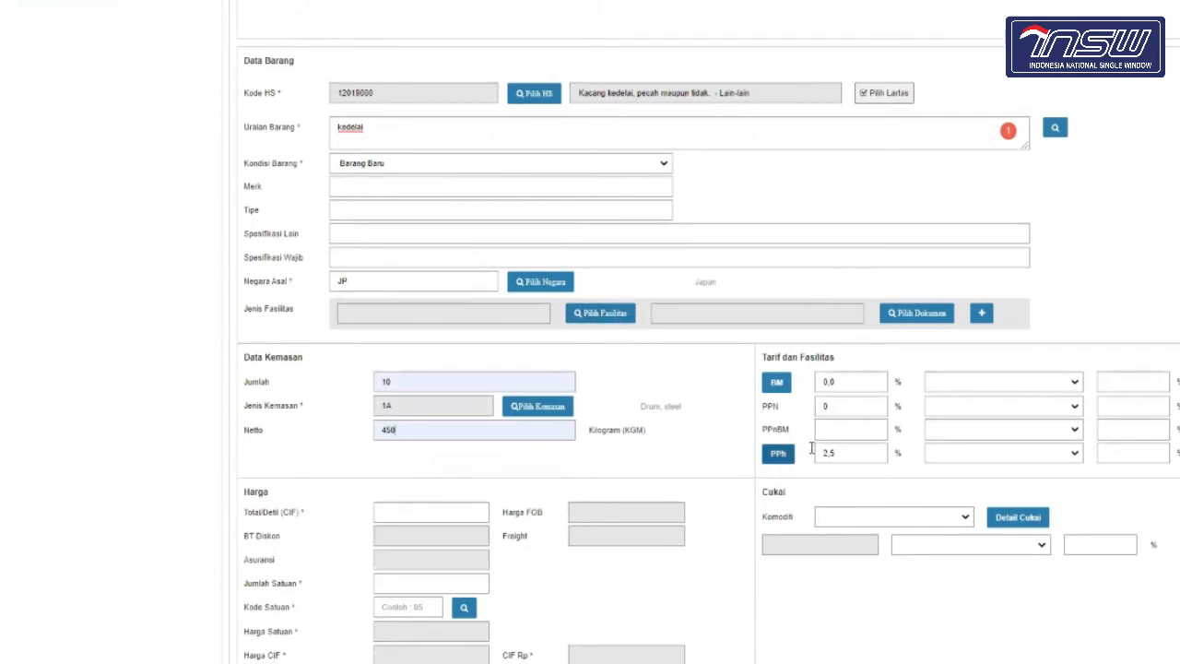
{"action": "scroll", "coordinate": [837, 452], "scroll_direction": "down", "scroll_amount": 3}
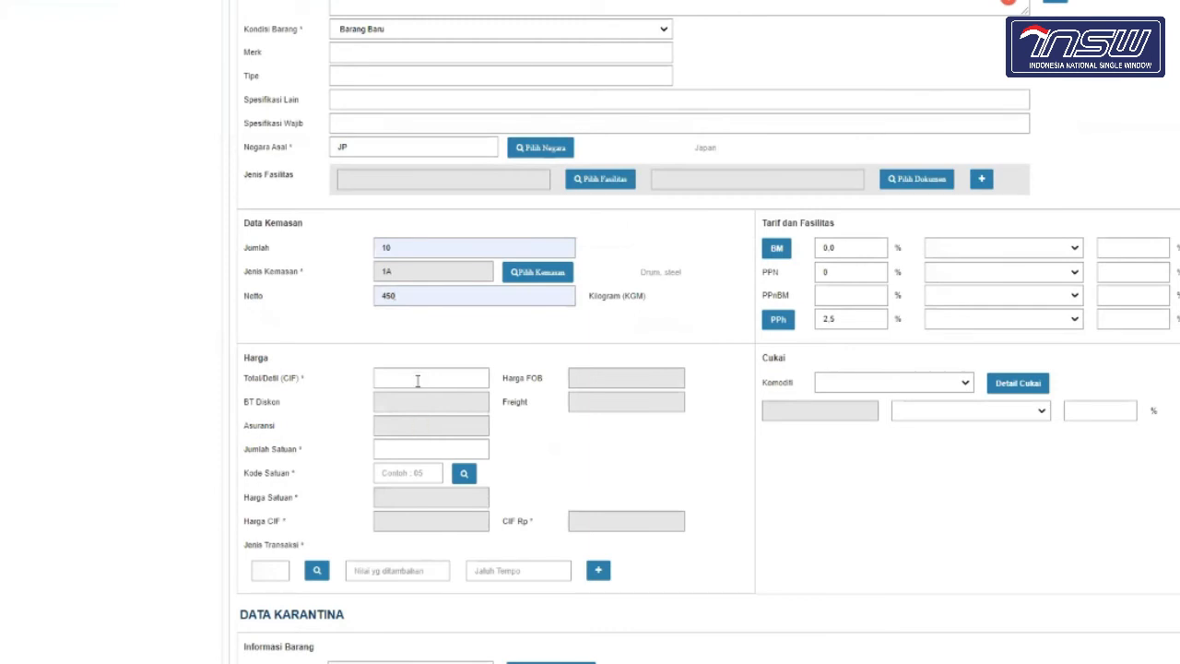
{"action": "scroll", "coordinate": [413, 466], "scroll_direction": "down", "scroll_amount": 5}
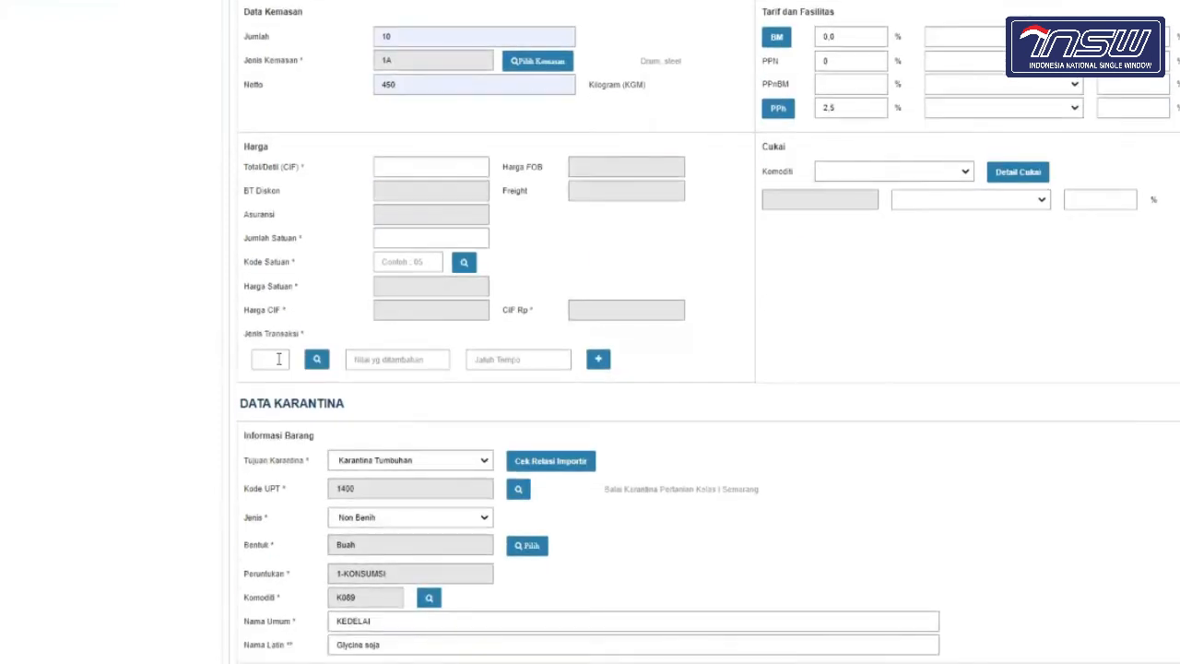
{"action": "scroll", "coordinate": [434, 387], "scroll_direction": "up", "scroll_amount": 2}
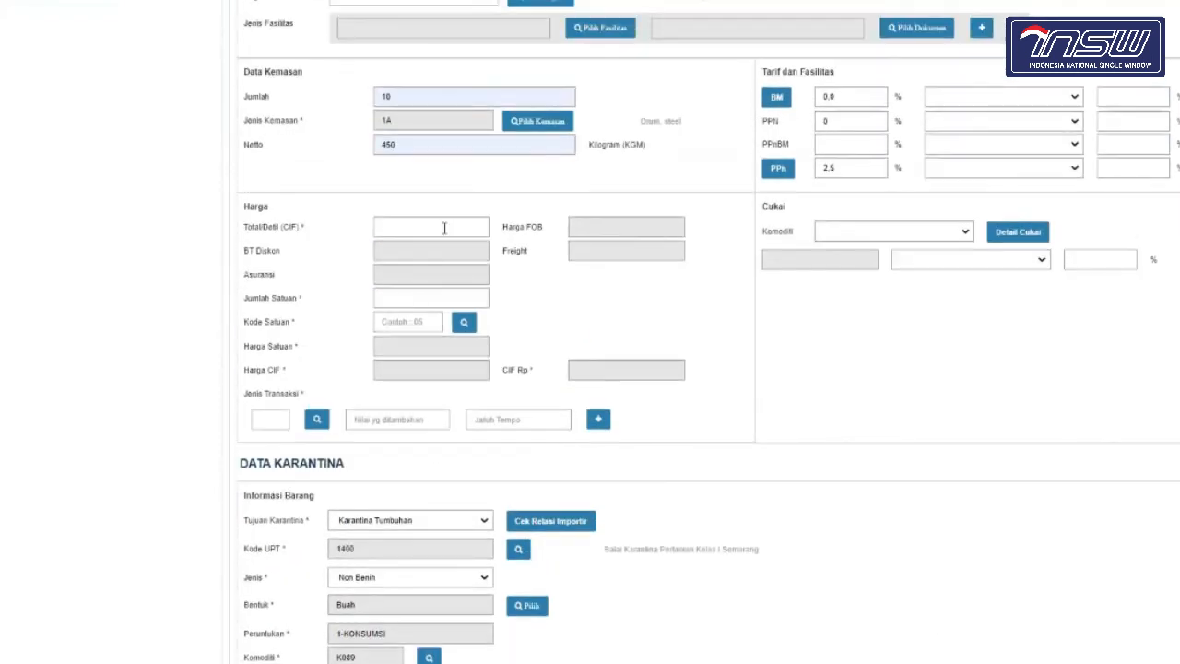
{"action": "left_click", "coordinate": [444, 228]}
{"action": "left_click", "coordinate": [435, 258]}
{"action": "left_click", "coordinate": [420, 297]}
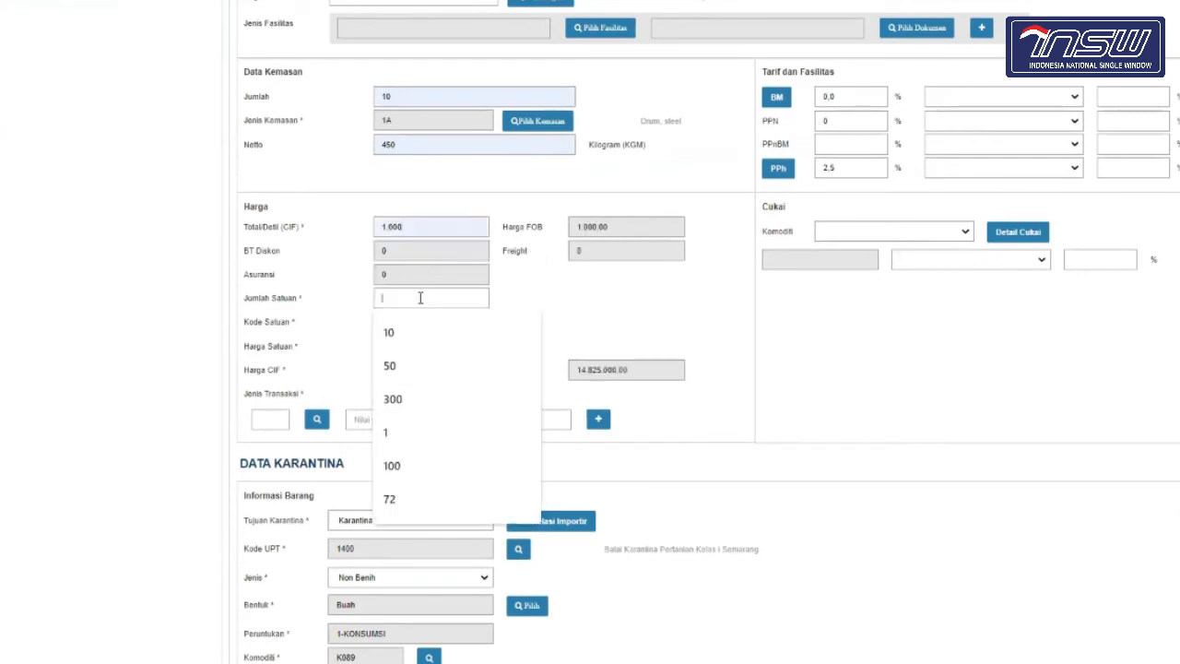
{"action": "left_click", "coordinate": [412, 331]}
{"action": "left_click", "coordinate": [410, 322]}
{"action": "left_click", "coordinate": [411, 357]}
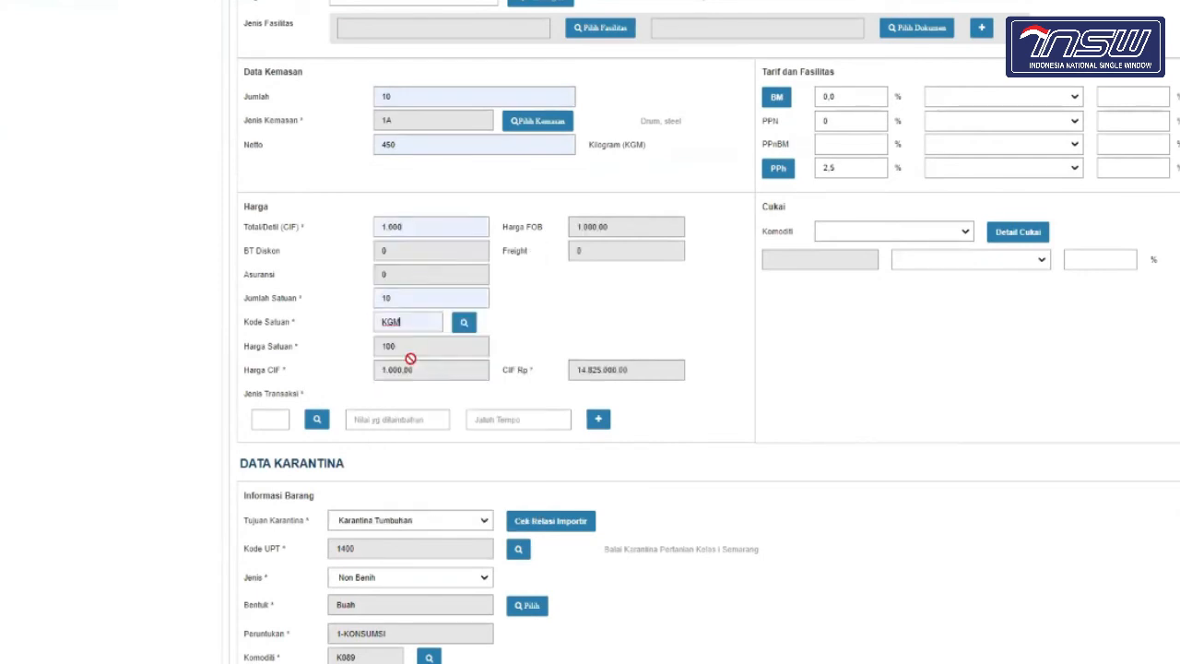
- Set the Jenis Transaksi in the price data to NTR
{"action": "left_click", "coordinate": [276, 417]}
{"action": "left_click", "coordinate": [273, 454]}
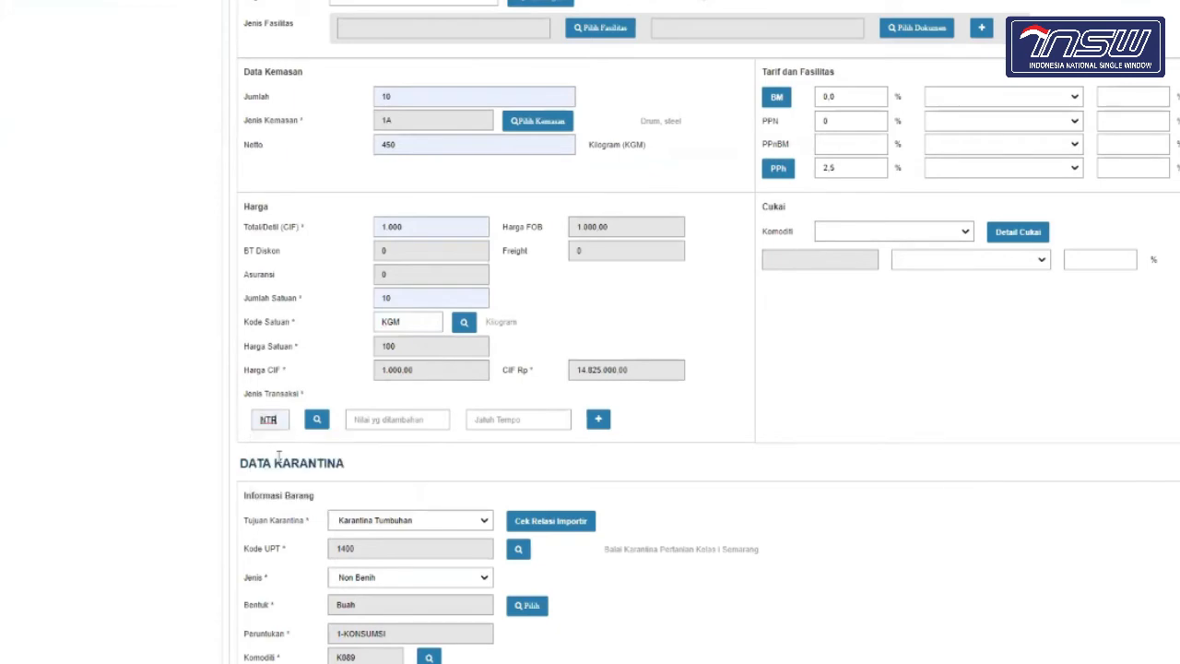
{"action": "scroll", "coordinate": [382, 488], "scroll_direction": "down", "scroll_amount": 4}
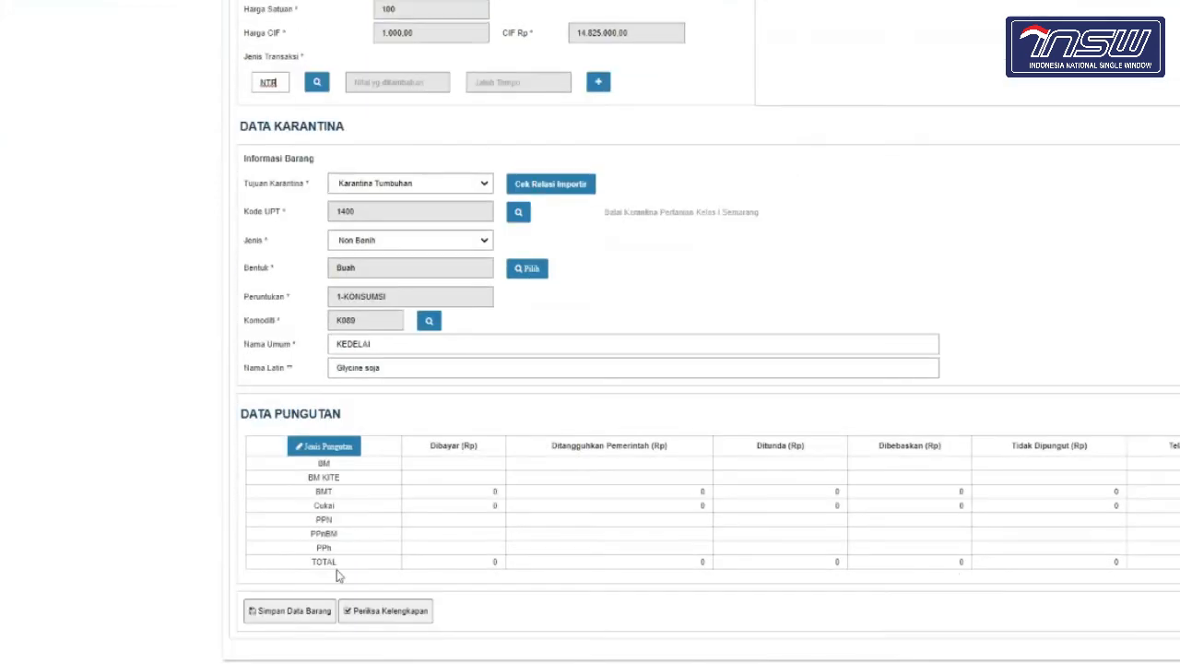
- Try to save the goods data with the current unit code
{"action": "left_click", "coordinate": [307, 611]}
{"action": "left_click", "coordinate": [790, 266]}
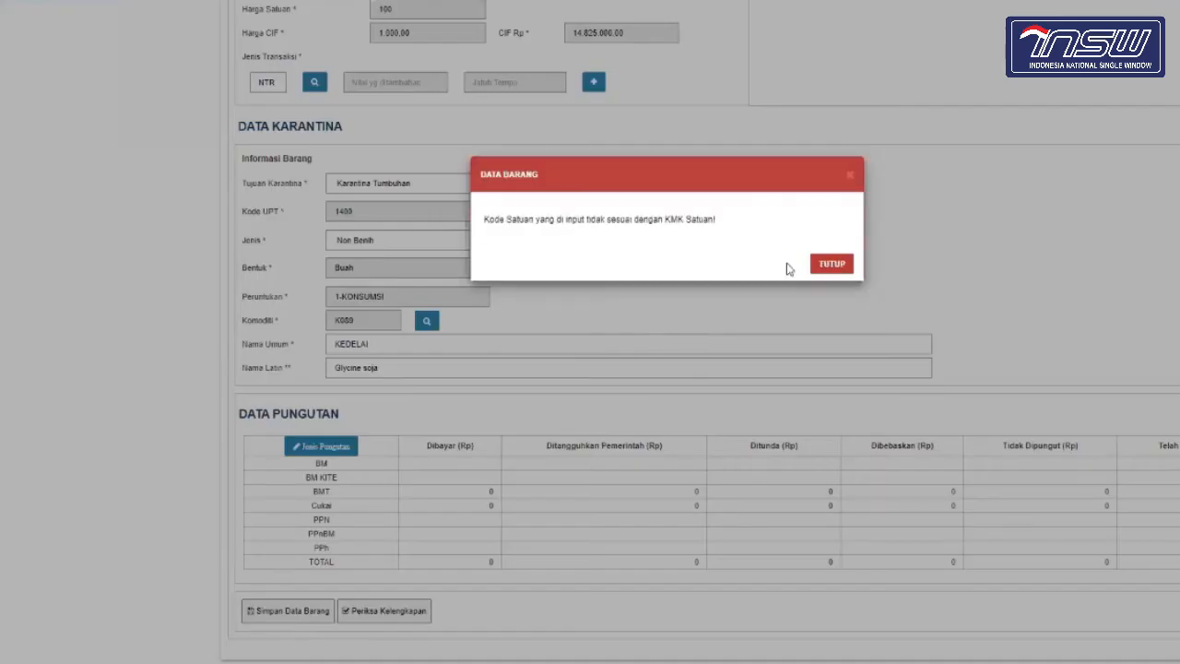
{"action": "left_click", "coordinate": [832, 264]}
- Set the Kode Satuan in the price data to TNE (metric ton)
{"action": "scroll", "coordinate": [832, 262], "scroll_direction": "up", "scroll_amount": 3}
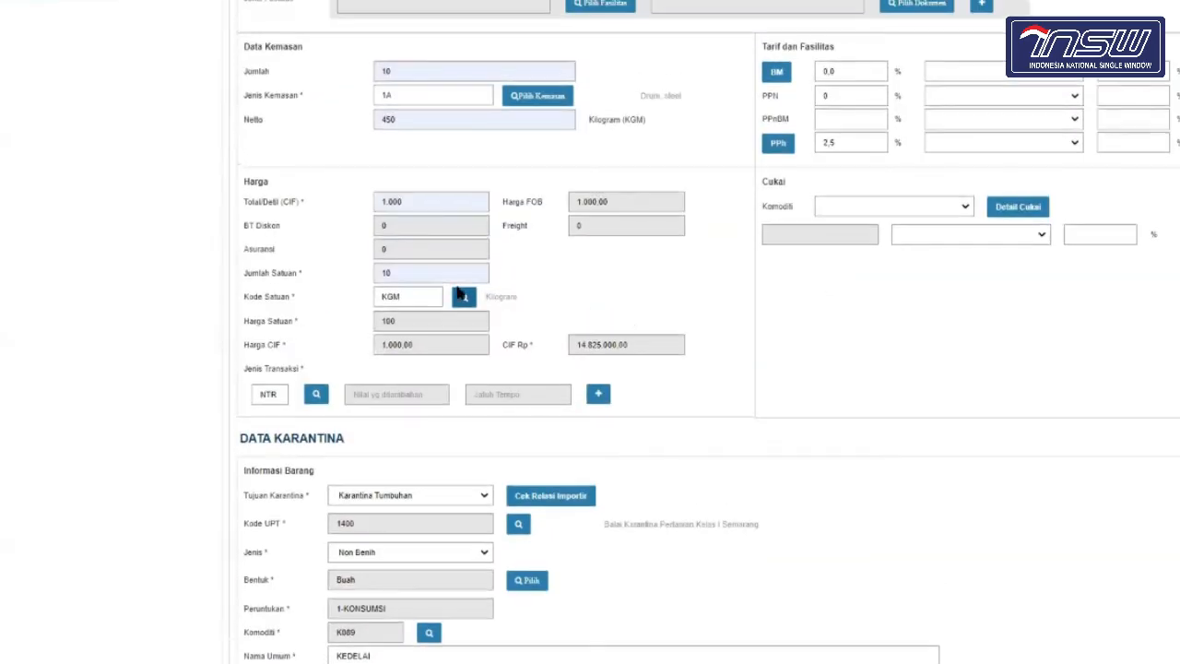
{"action": "left_click", "coordinate": [407, 297]}
{"action": "key", "text": "BackSpace"}
{"action": "key", "text": "BackSpace"}
{"action": "key", "text": "BackSpace"}
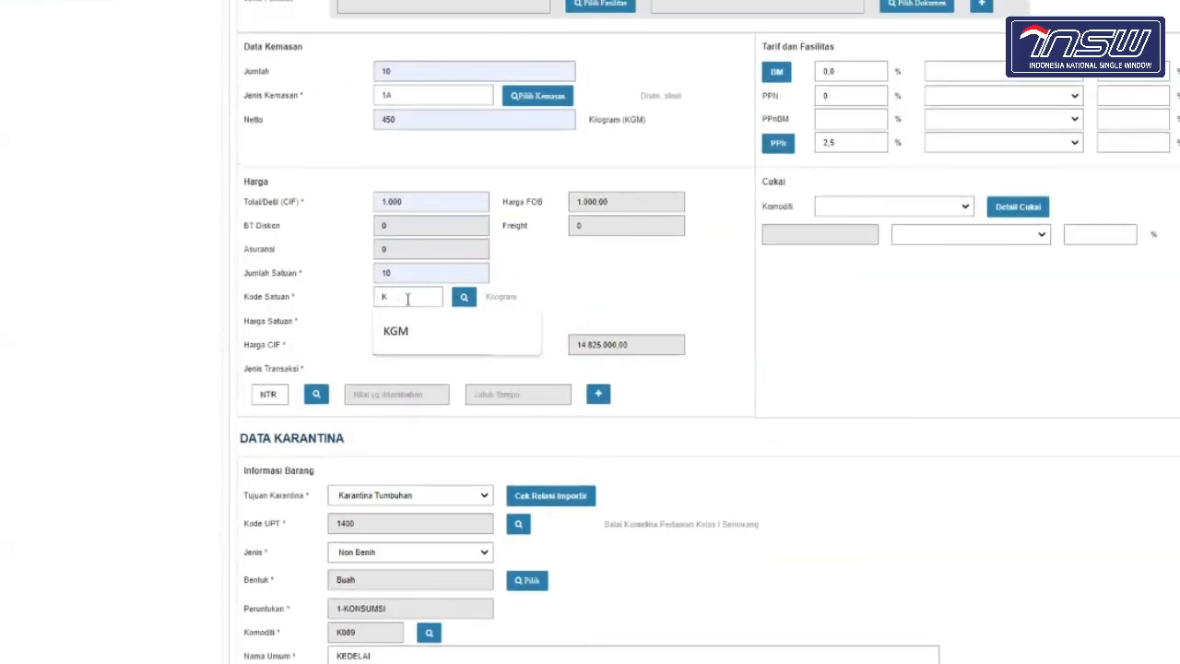
{"action": "type", "text": "TNE"}
{"action": "left_click", "coordinate": [407, 329]}
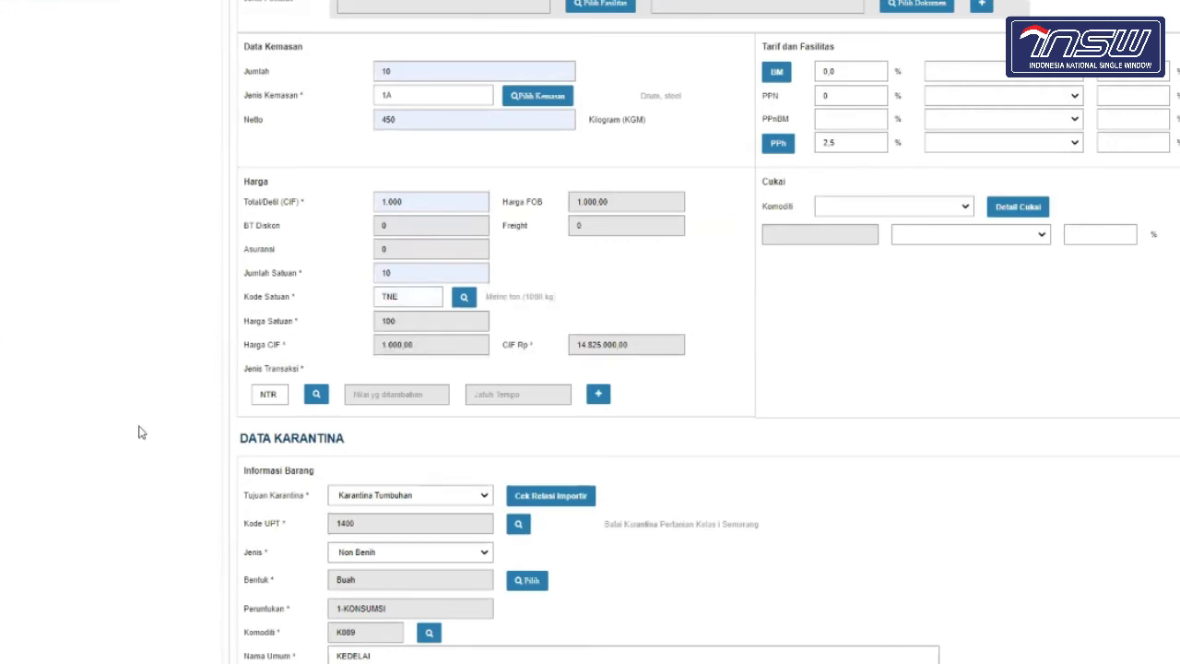
- Save the kedelai goods data and confirm the save
{"action": "scroll", "coordinate": [139, 432], "scroll_direction": "down", "scroll_amount": 3}
{"action": "left_click", "coordinate": [267, 615]}
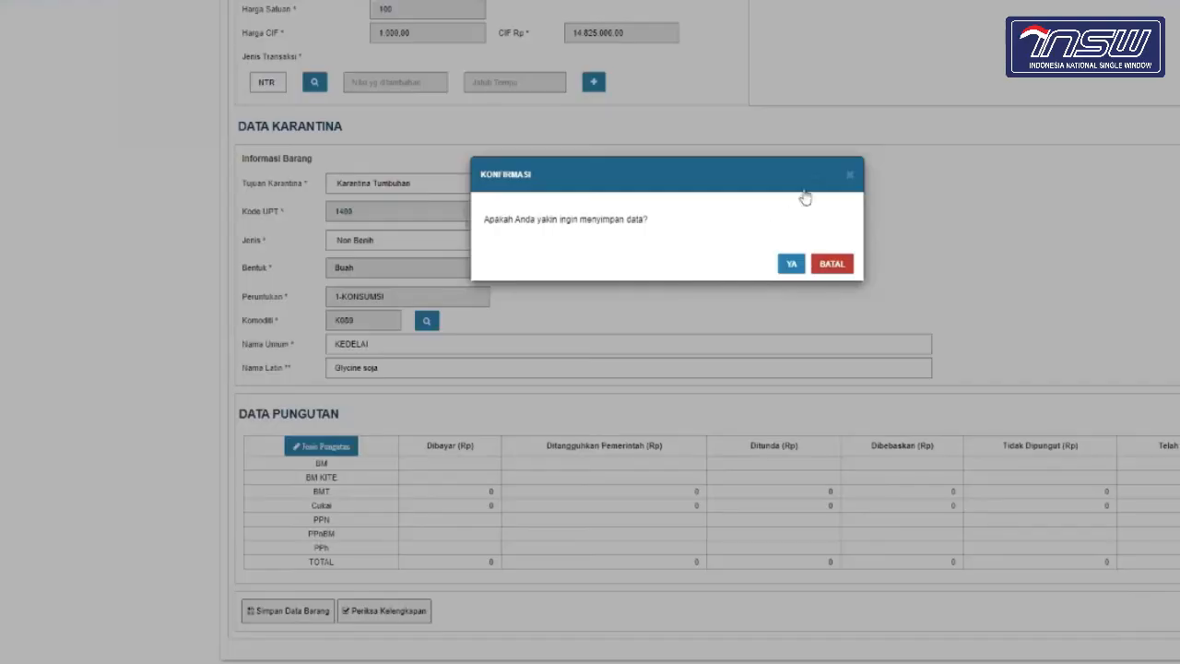
{"action": "left_click", "coordinate": [791, 263]}
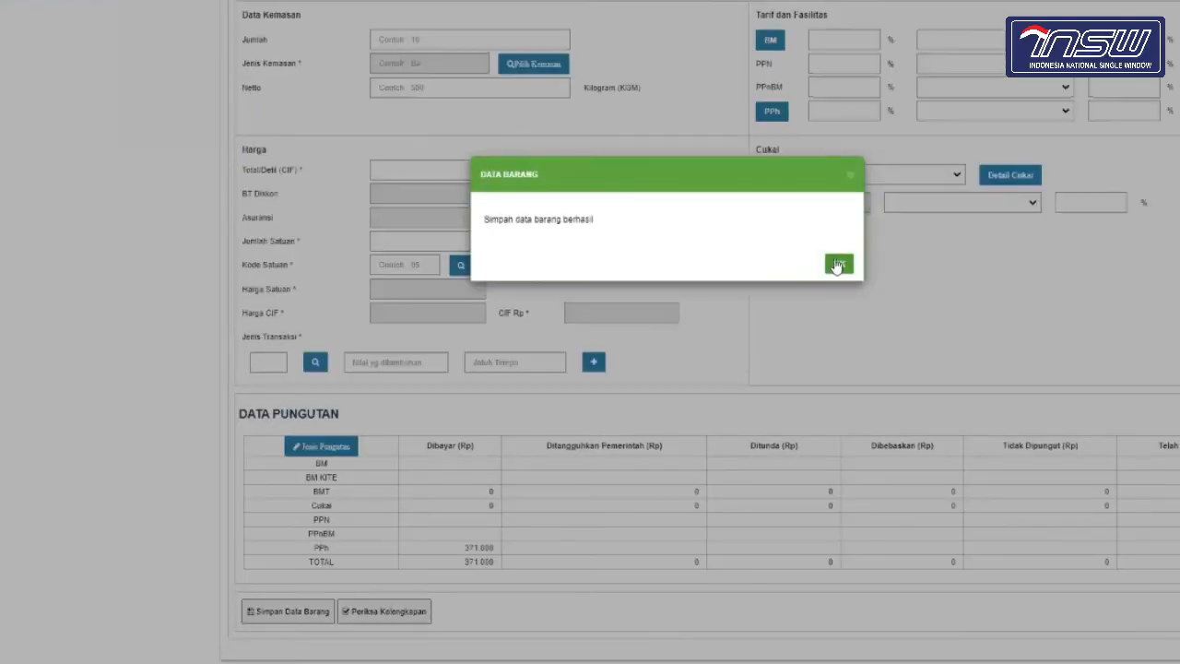
{"action": "left_click", "coordinate": [837, 265]}
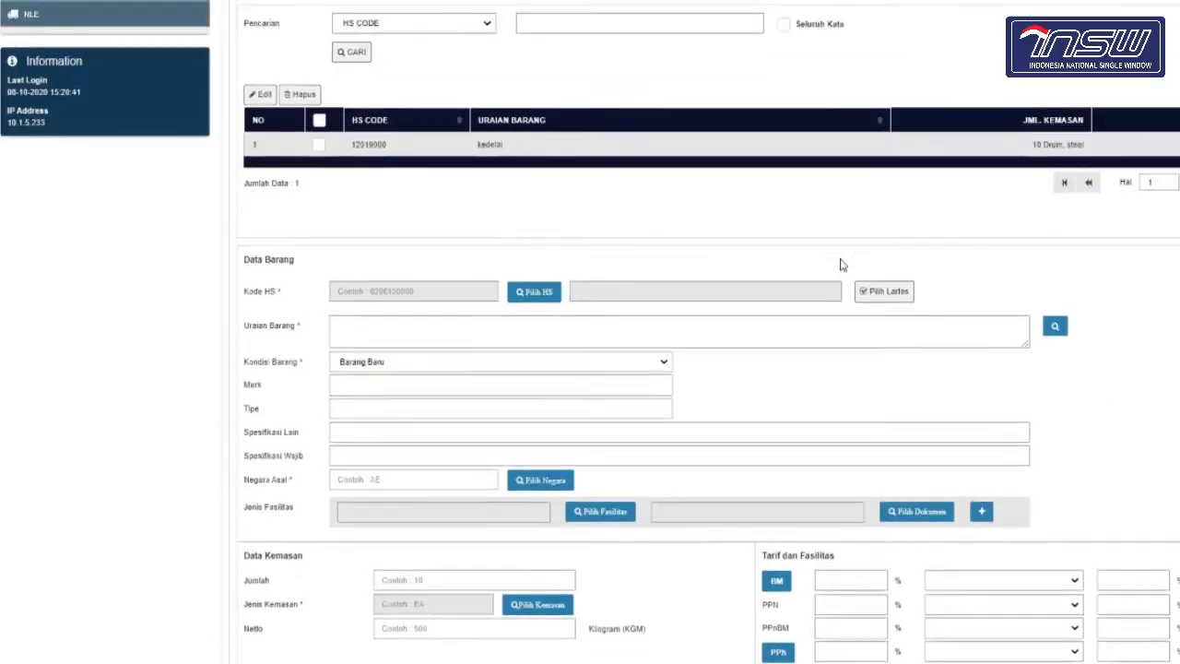
- Review the document's Data Header including its quarantine section, and open the Proses information
{"action": "scroll", "coordinate": [840, 265], "scroll_direction": "up", "scroll_amount": 3}
{"action": "left_click", "coordinate": [259, 150]}
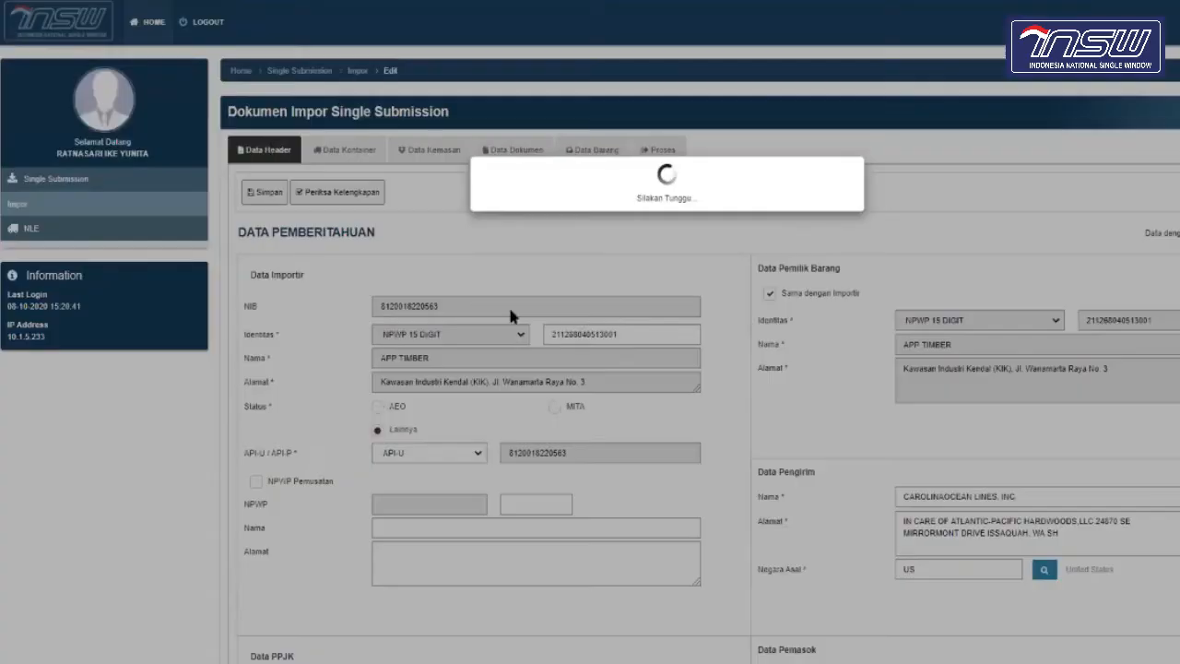
{"action": "scroll", "coordinate": [510, 316], "scroll_direction": "down", "scroll_amount": 10}
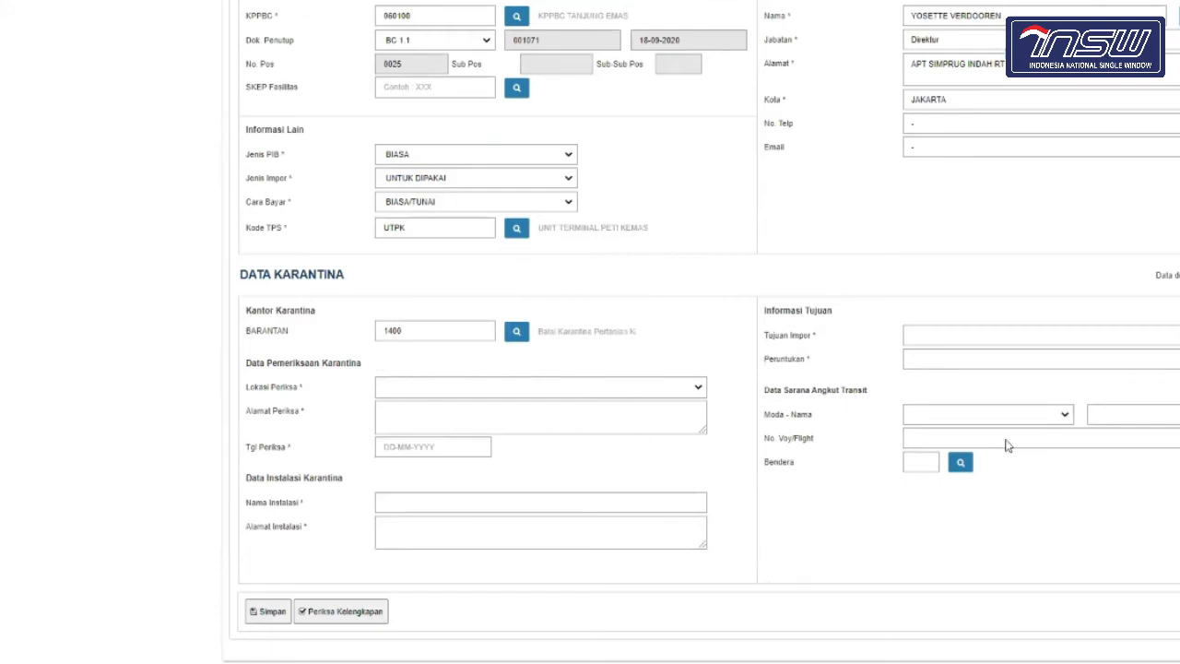
{"action": "scroll", "coordinate": [743, 445], "scroll_direction": "up", "scroll_amount": 15}
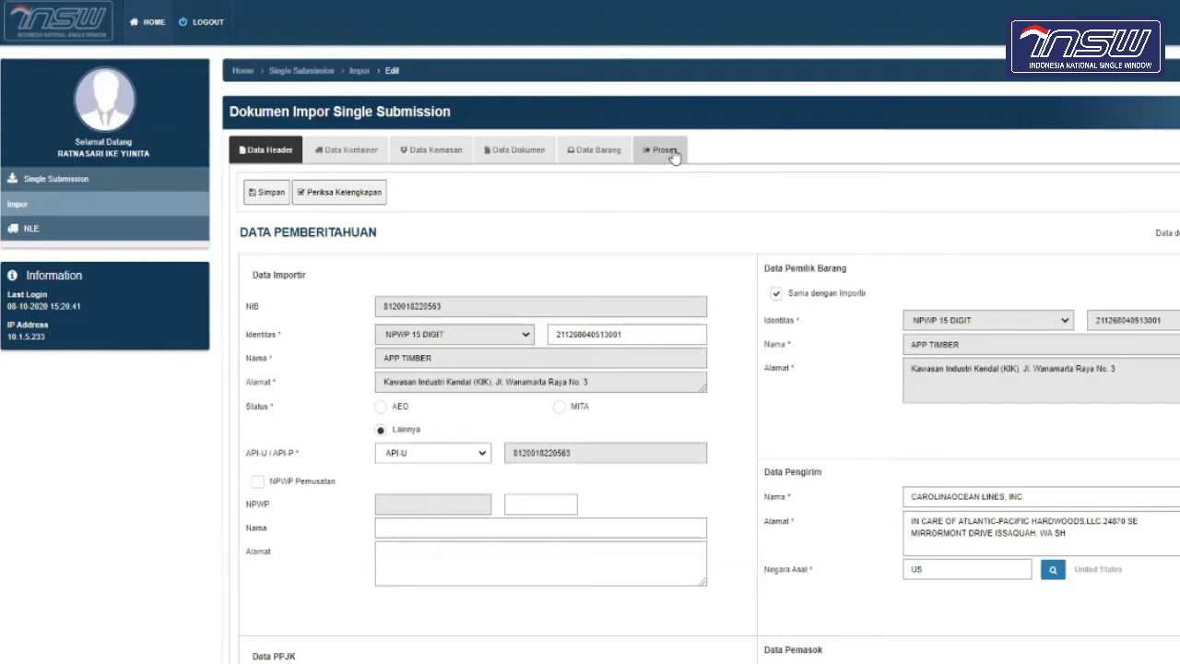
{"action": "left_click", "coordinate": [666, 151]}
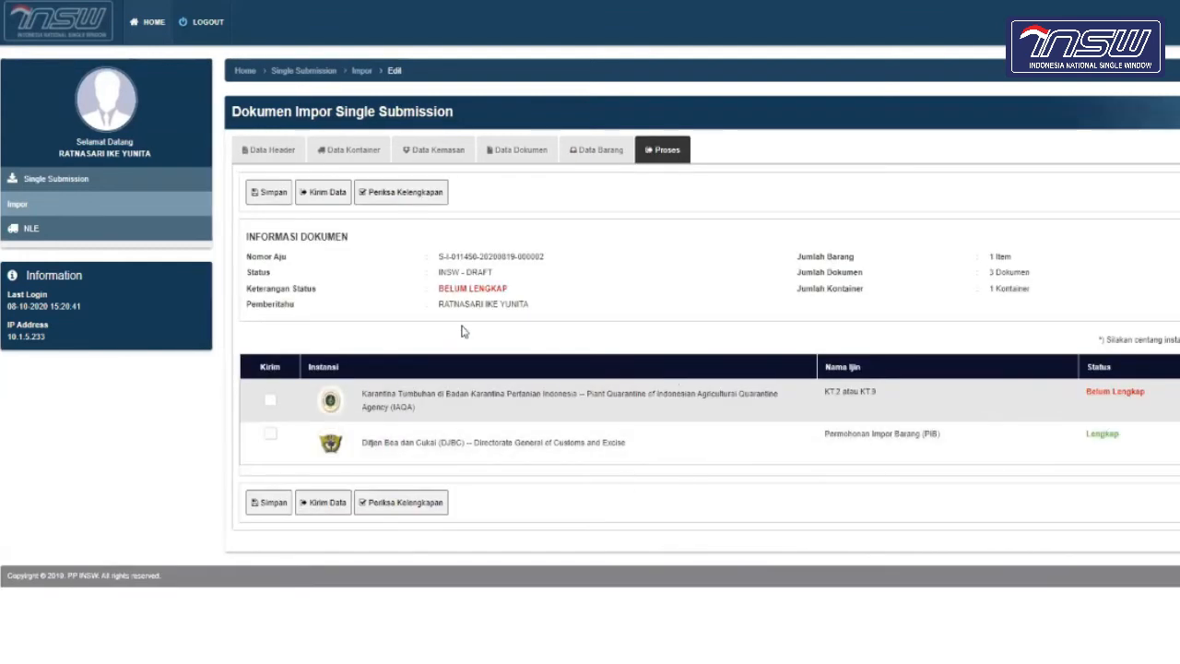
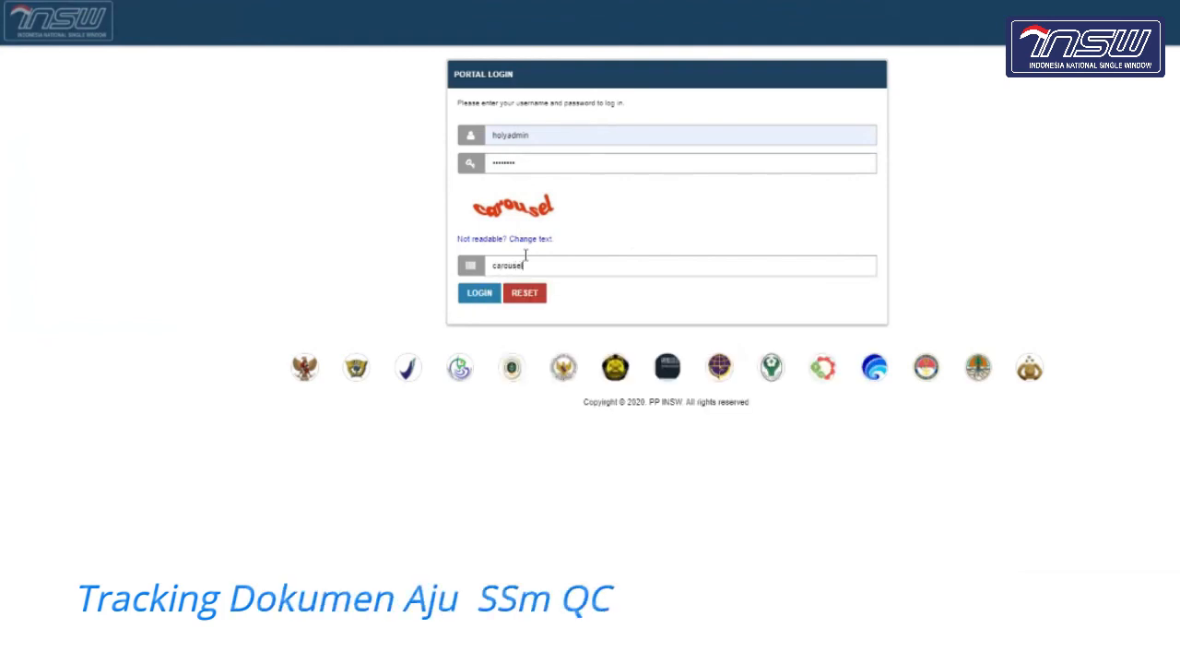
- Log in to the portal with the filled-in admin credentials and open the Single Submission list
{"action": "left_click", "coordinate": [478, 294]}
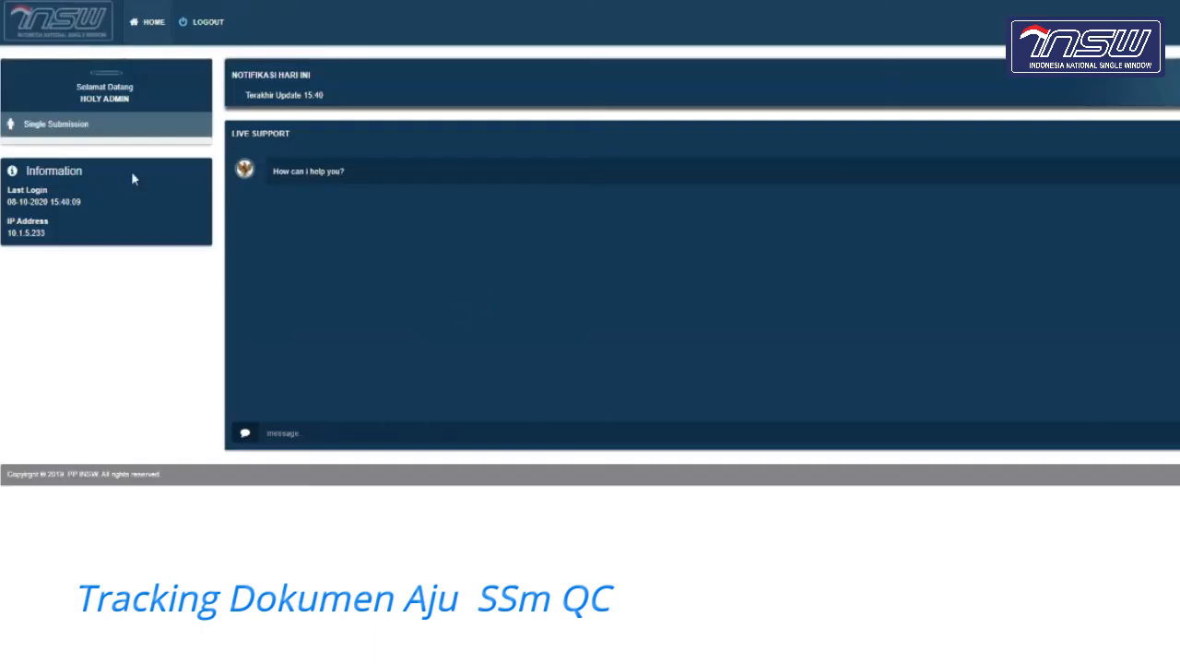
{"action": "left_click", "coordinate": [102, 134]}
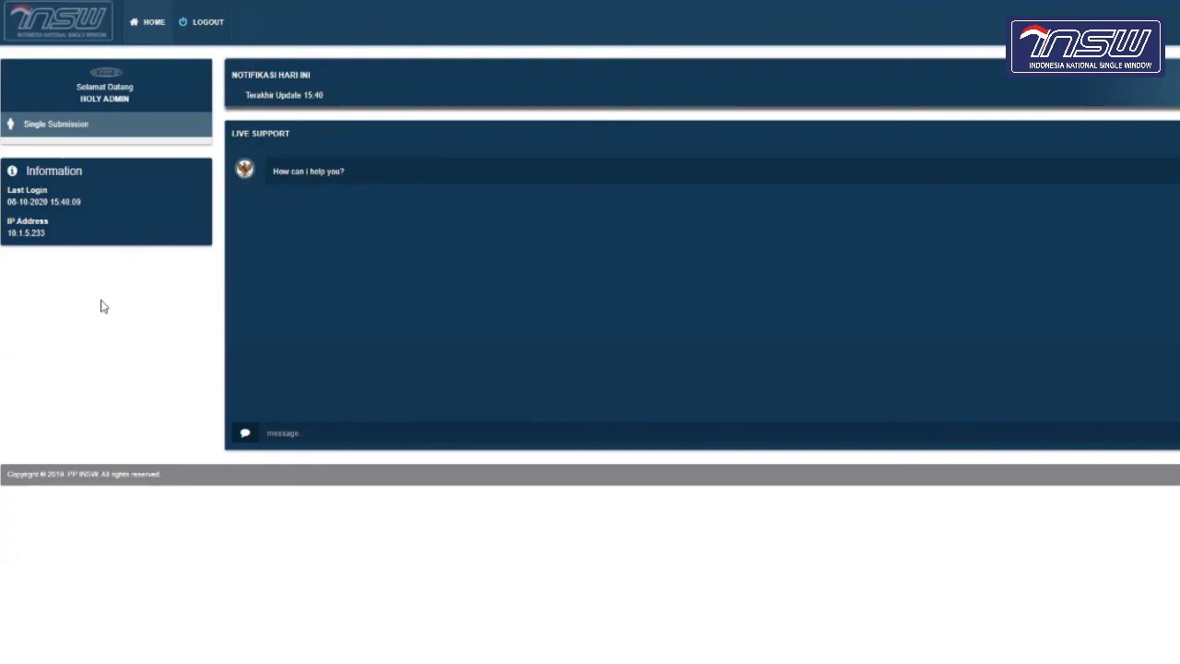
{"action": "left_click_drag", "start_coordinate": [103, 306], "coordinate": [62, 131]}
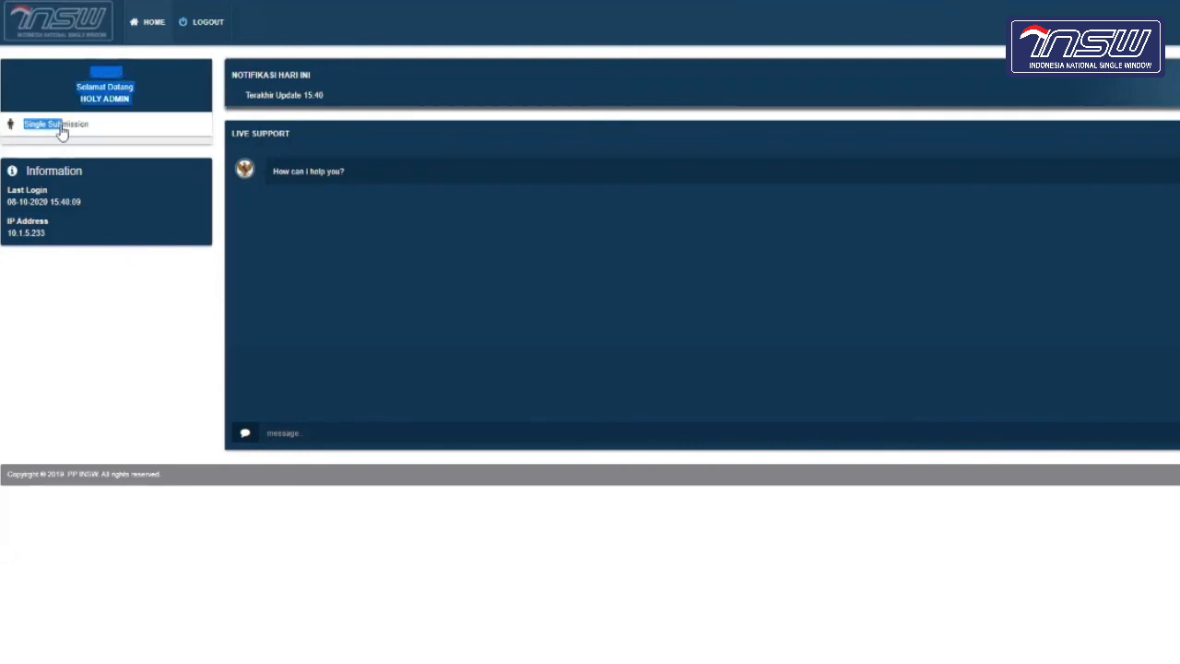
{"action": "left_click", "coordinate": [62, 131]}
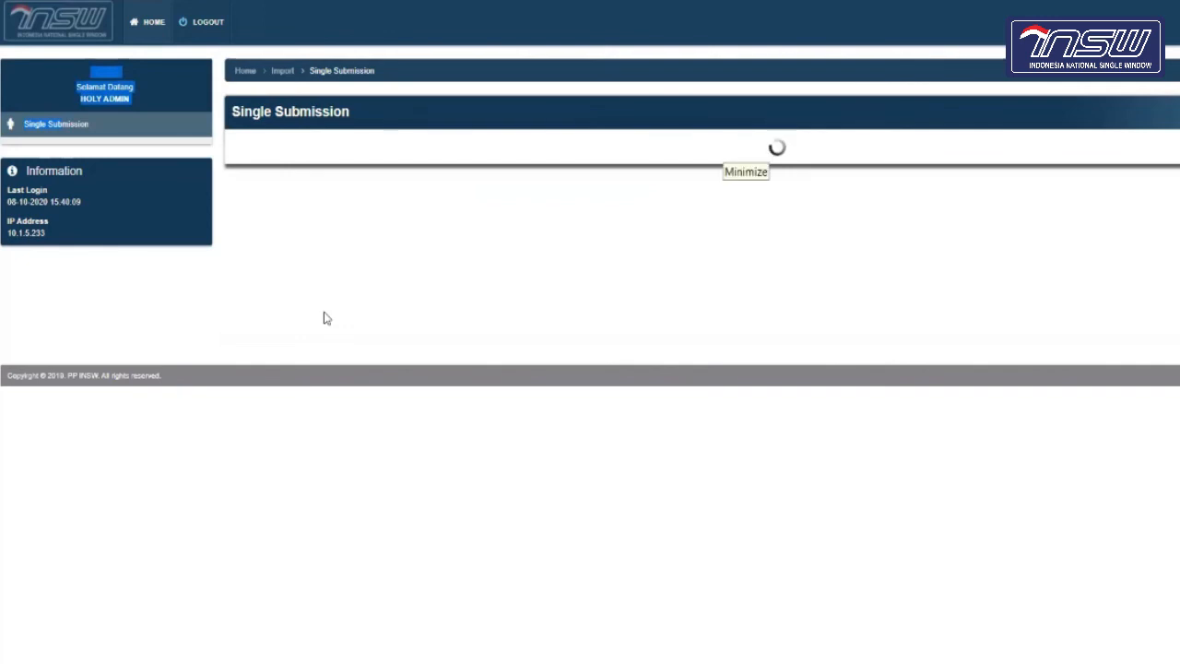
{"action": "left_click", "coordinate": [722, 150]}
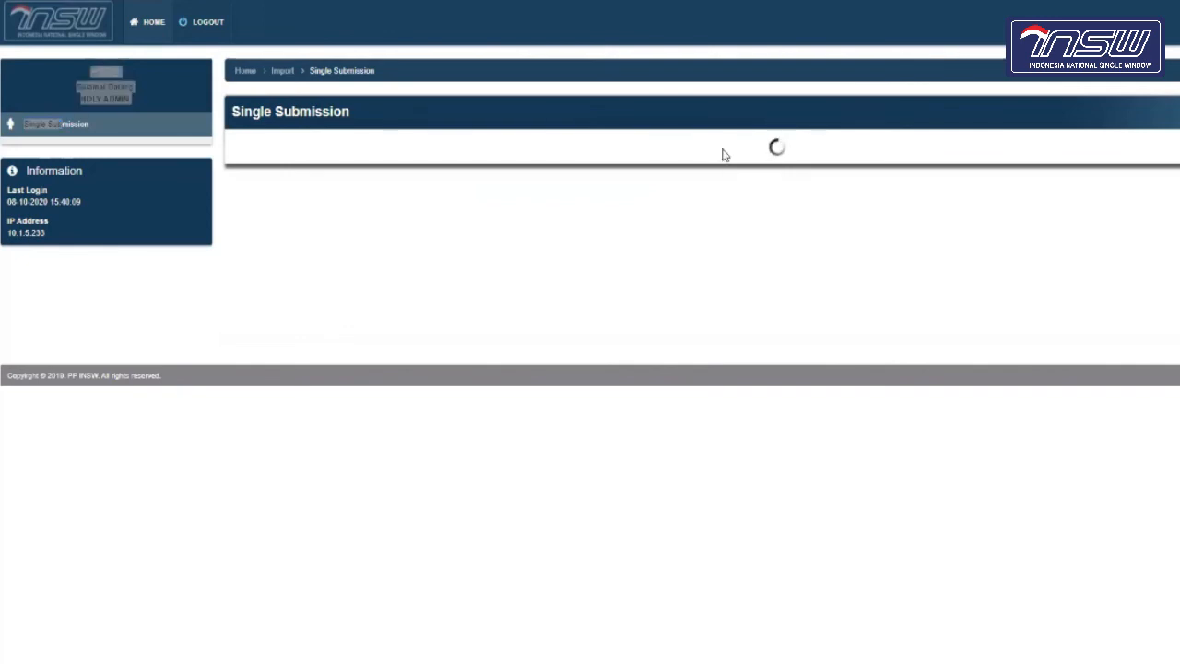
{"action": "left_click", "coordinate": [202, 282]}
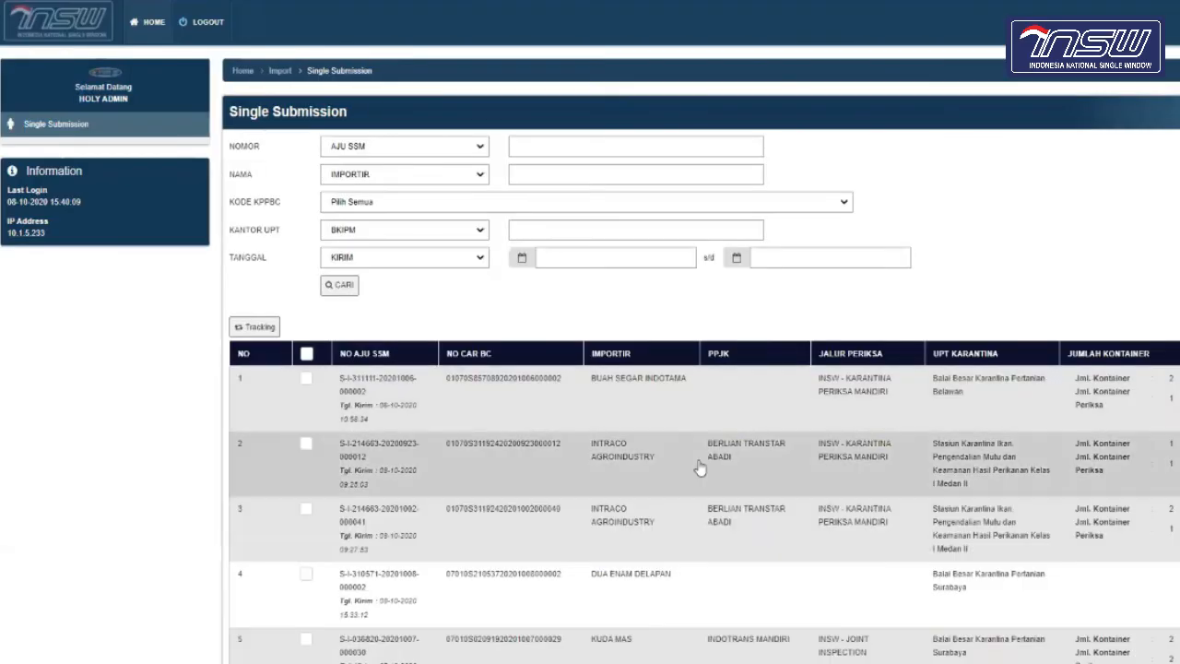
- Look through the list of single submission documents with their importers, inspection lanes and quarantine offices
{"action": "scroll", "coordinate": [698, 468], "scroll_direction": "down", "scroll_amount": 2}
{"action": "scroll", "coordinate": [697, 468], "scroll_direction": "down", "scroll_amount": 4}
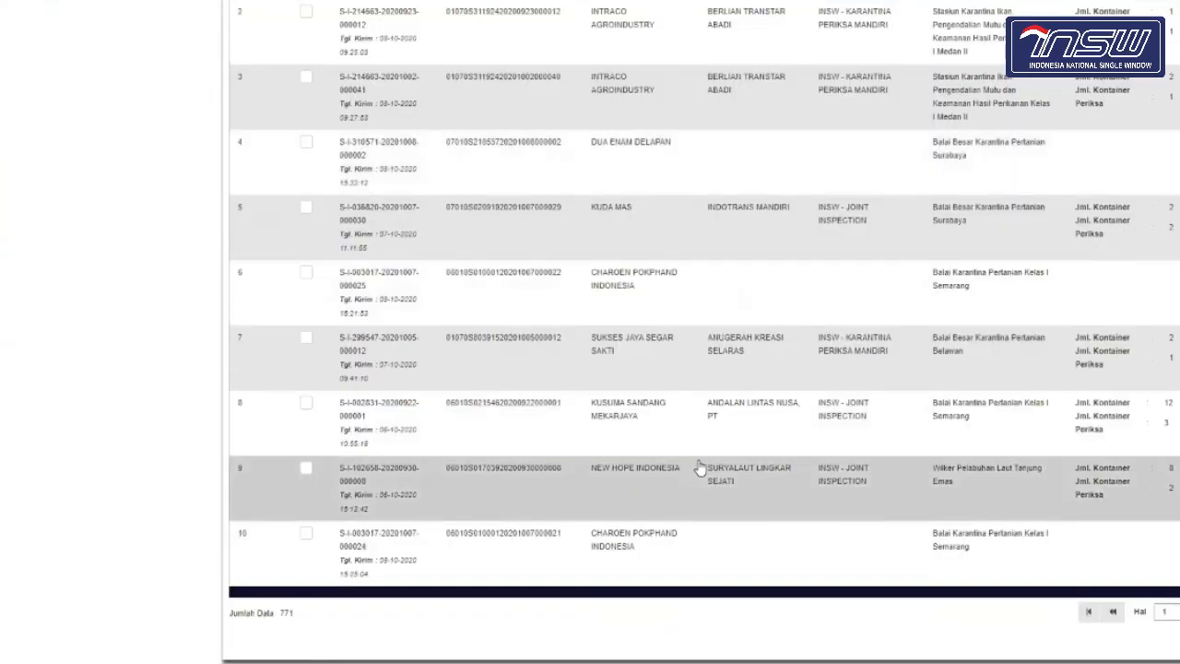
{"action": "scroll", "coordinate": [698, 468], "scroll_direction": "up", "scroll_amount": 5}
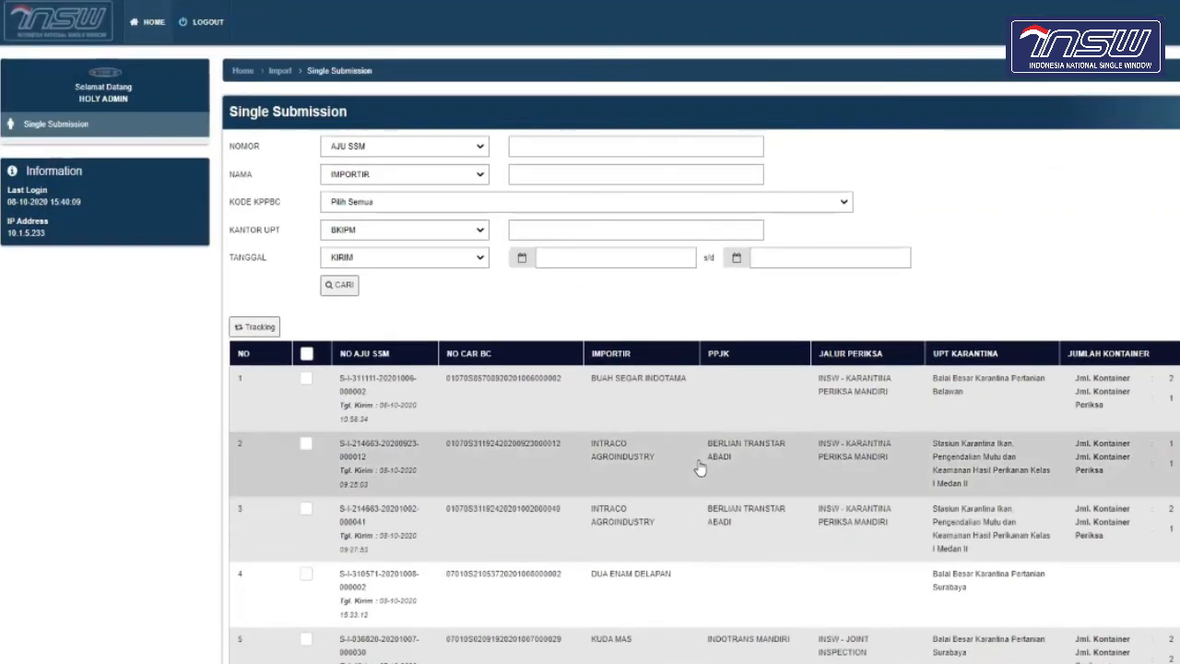
{"action": "scroll", "coordinate": [631, 469], "scroll_direction": "down", "scroll_amount": 1}
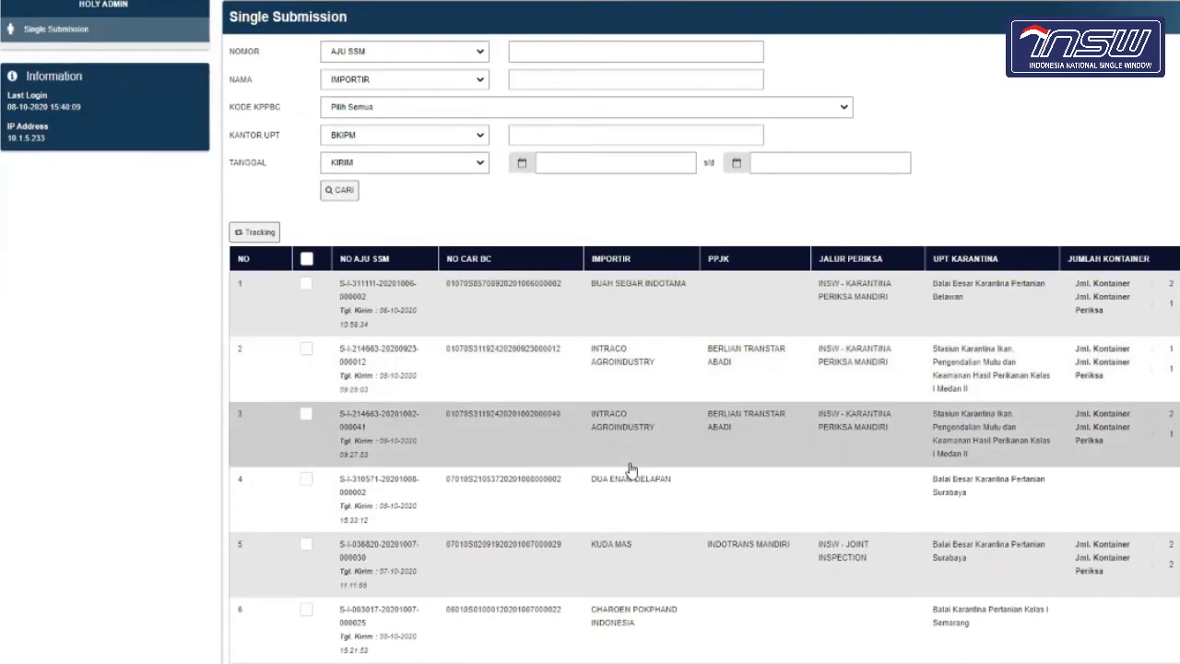
{"action": "scroll", "coordinate": [631, 469], "scroll_direction": "up", "scroll_amount": 1}
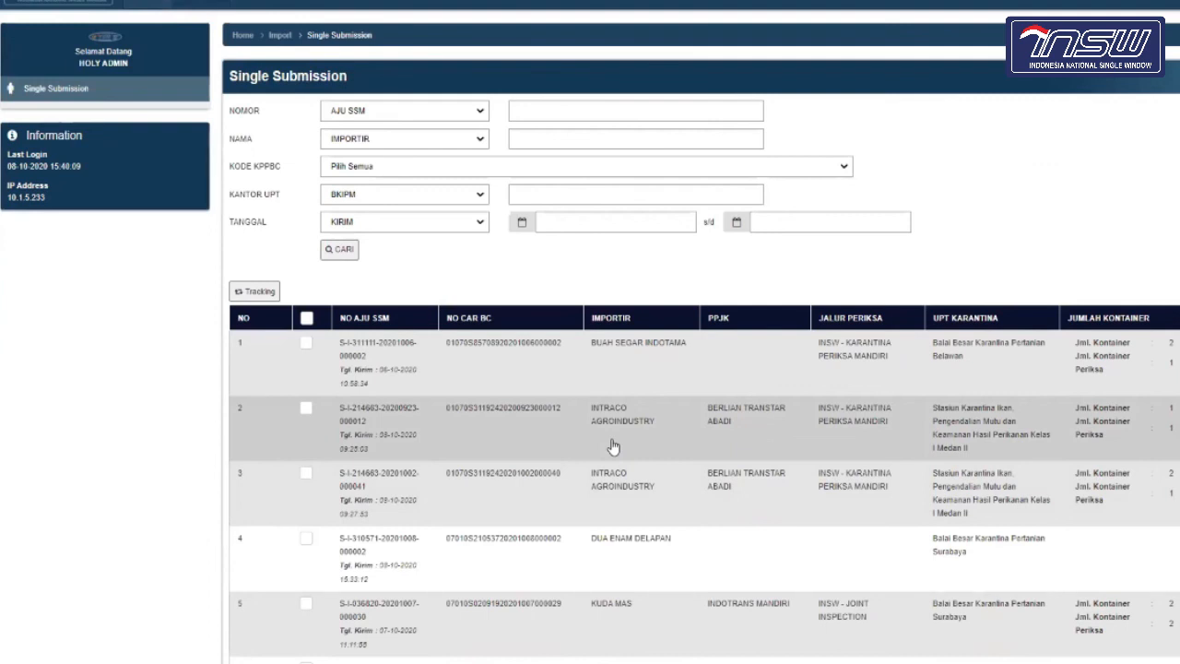
- Examine the Nomor search filter and its choices of number type
{"action": "left_click", "coordinate": [478, 110]}
{"action": "left_click", "coordinate": [569, 110]}
{"action": "left_click", "coordinate": [587, 107]}
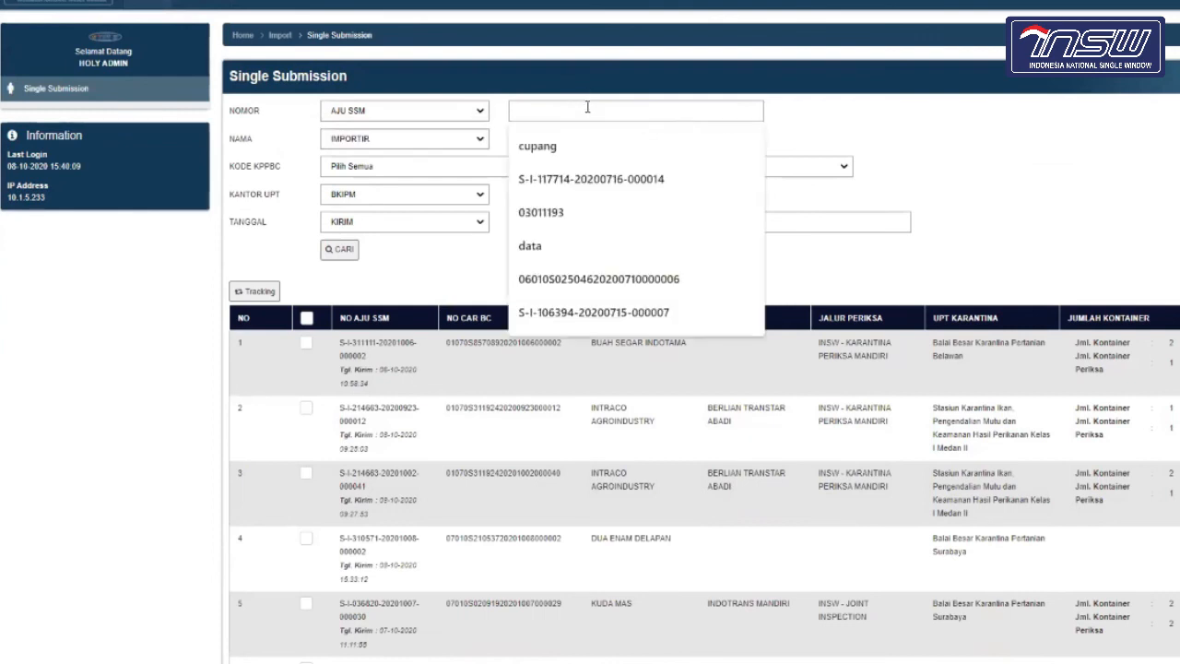
{"action": "left_click", "coordinate": [178, 344]}
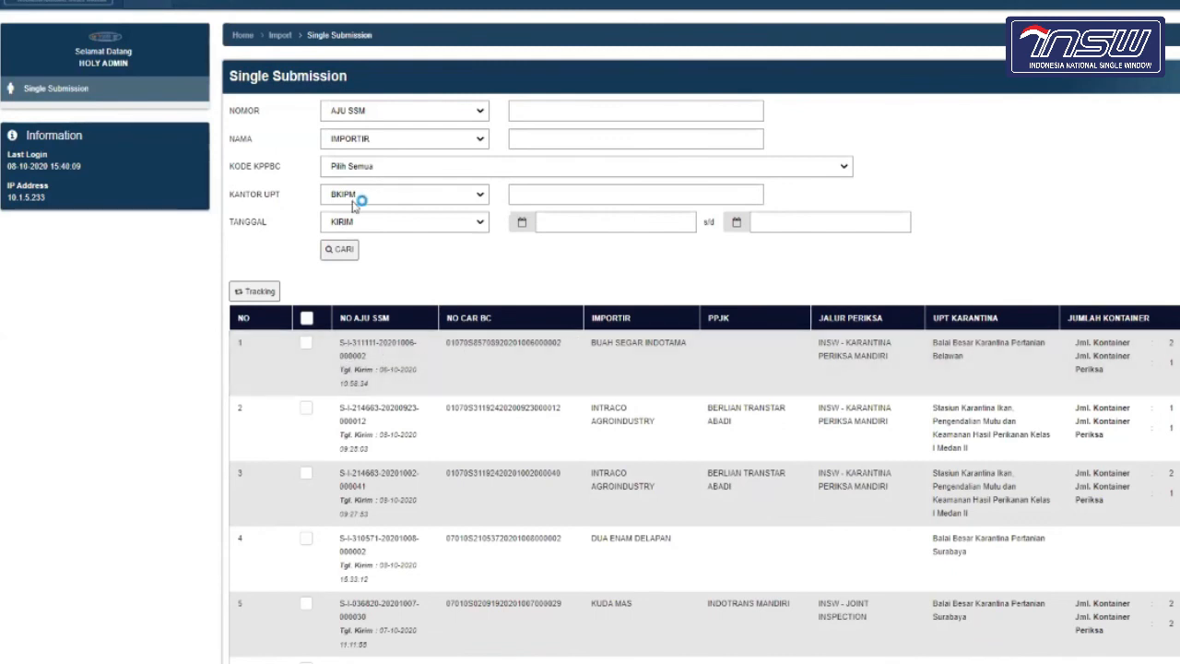
{"action": "left_click", "coordinate": [414, 125]}
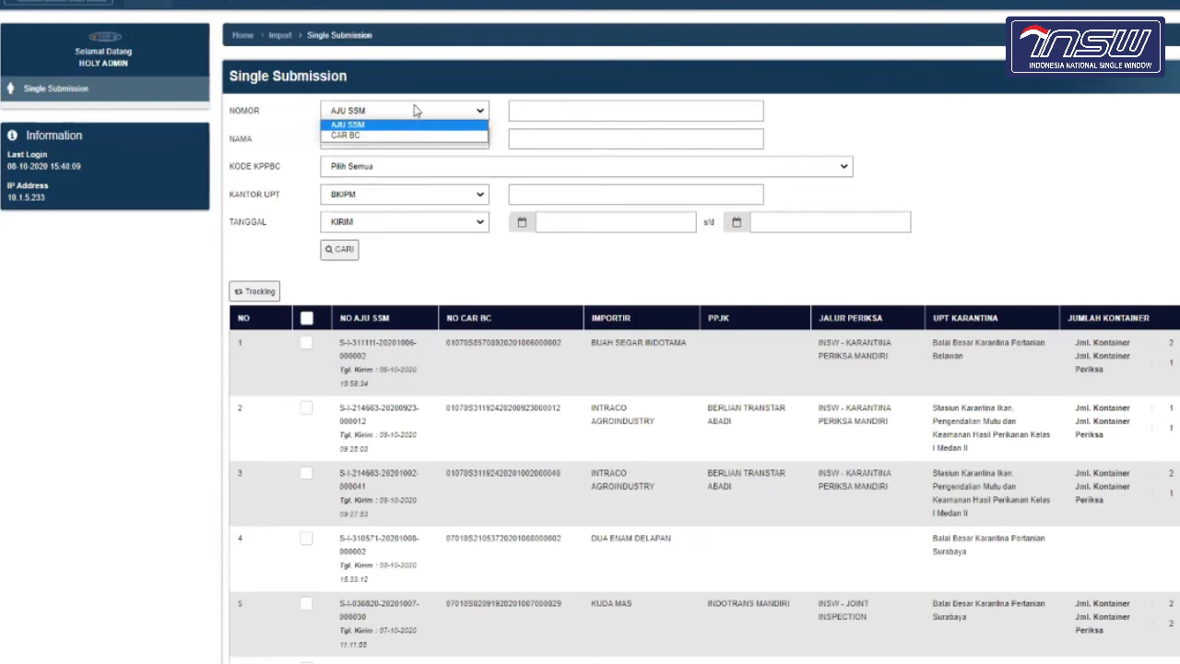
{"action": "left_click", "coordinate": [175, 282]}
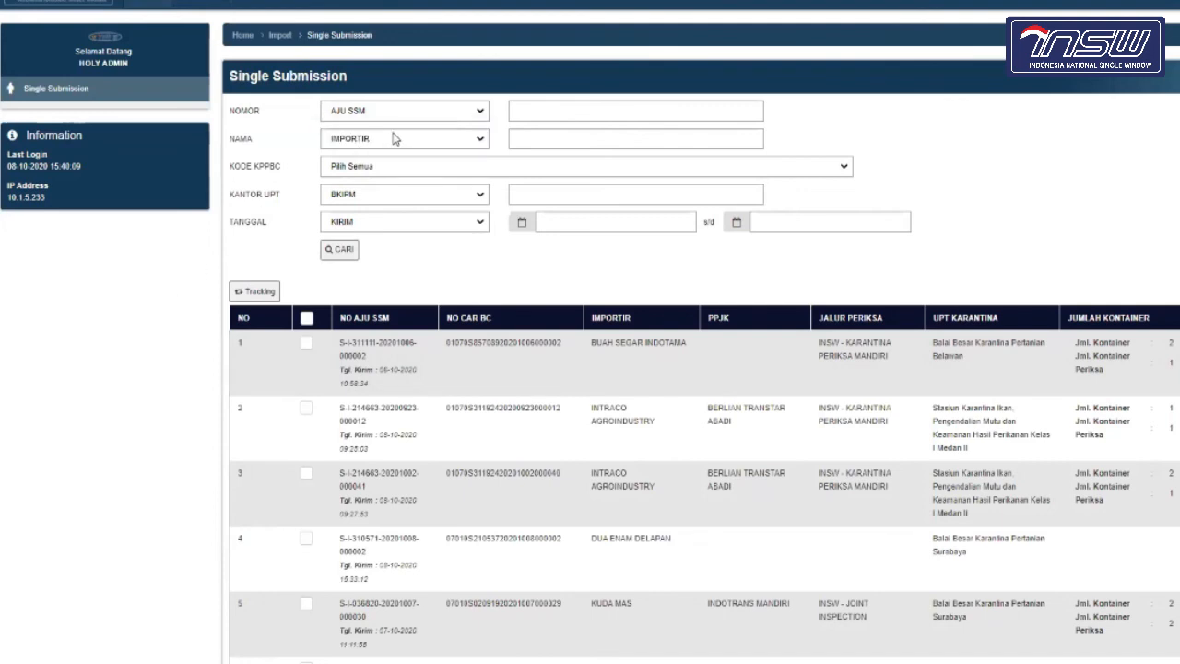
- Examine the Nama, Kode KPPBC, Kantor UPT and Tanggal search filter options without changing them
{"action": "left_click", "coordinate": [396, 146]}
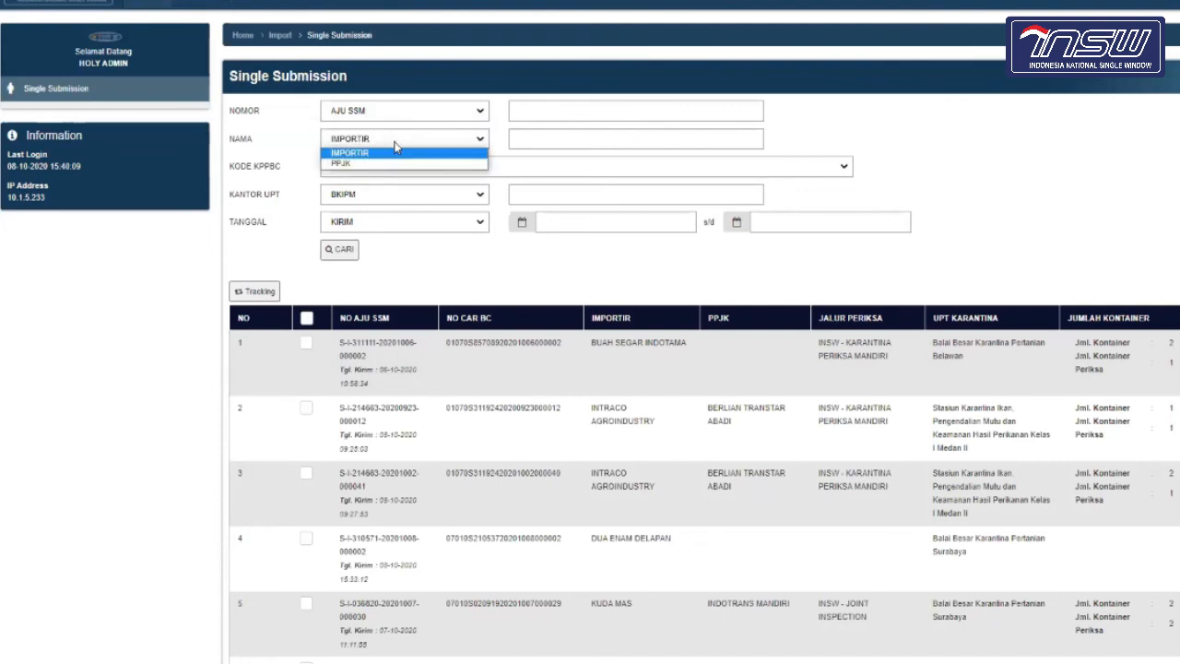
{"action": "left_click", "coordinate": [563, 140]}
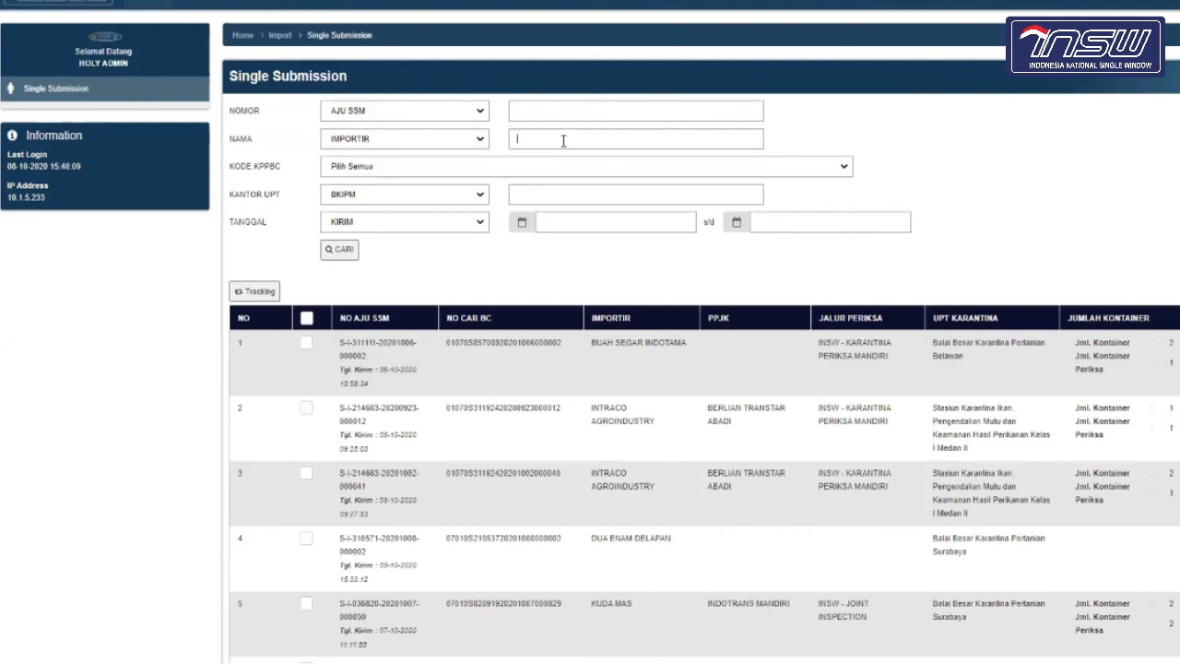
{"action": "left_click", "coordinate": [457, 170]}
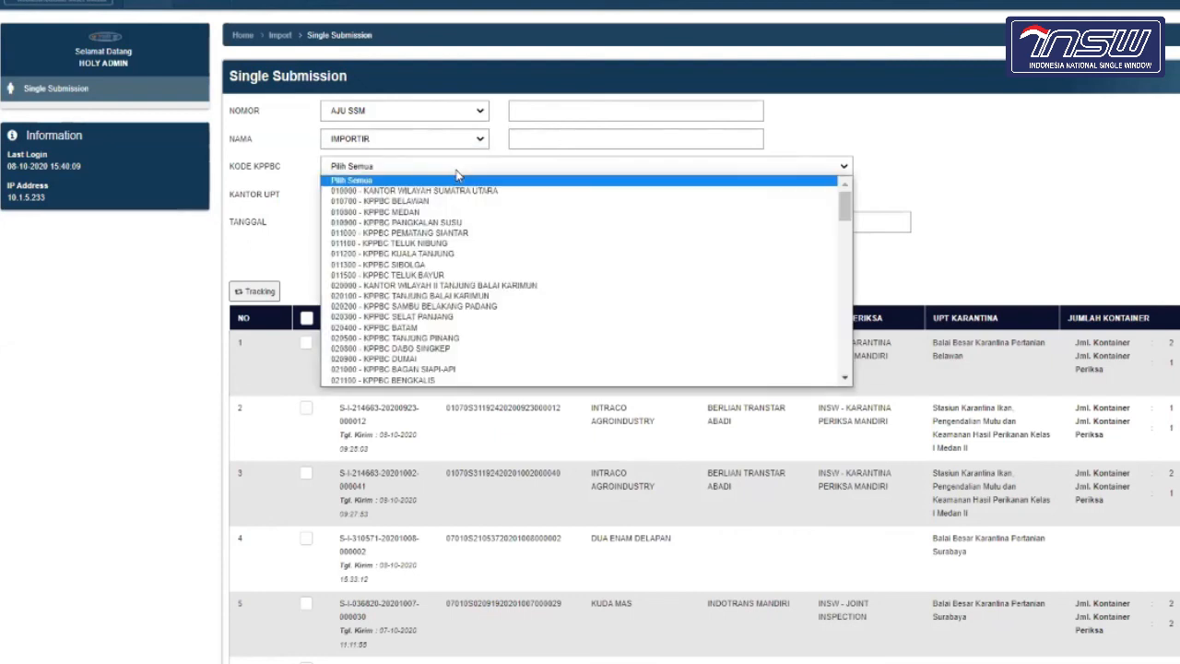
{"action": "left_click", "coordinate": [1015, 120]}
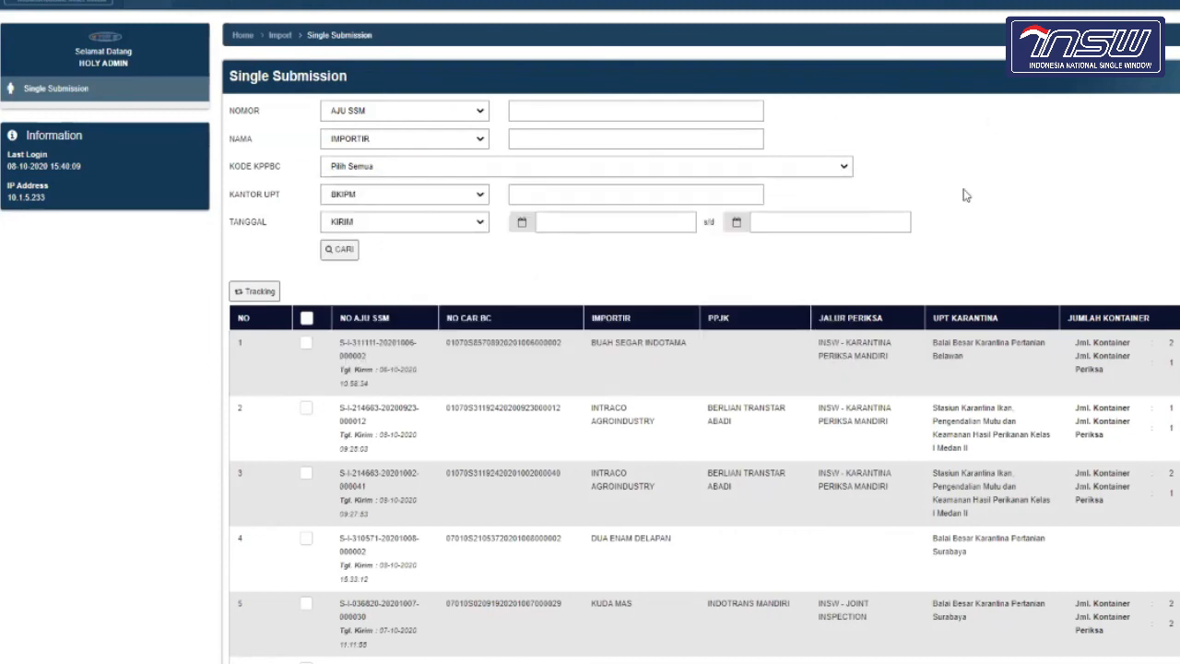
{"action": "left_click", "coordinate": [448, 200]}
{"action": "left_click", "coordinate": [582, 190]}
{"action": "left_click", "coordinate": [444, 226]}
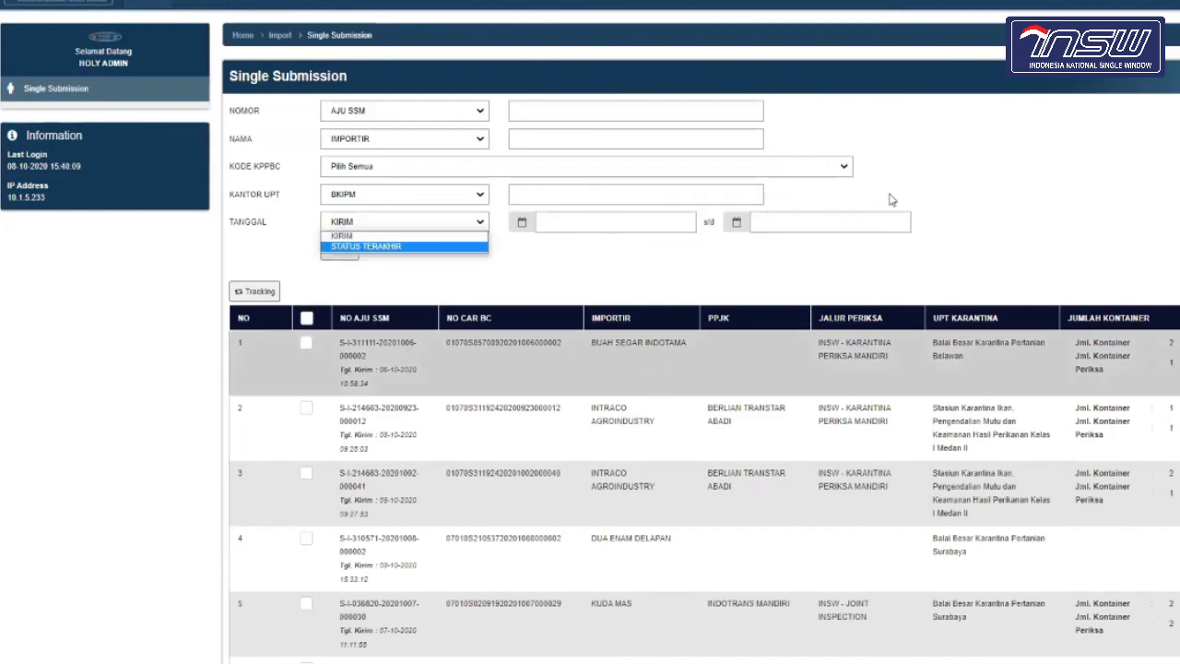
{"action": "left_click", "coordinate": [987, 197]}
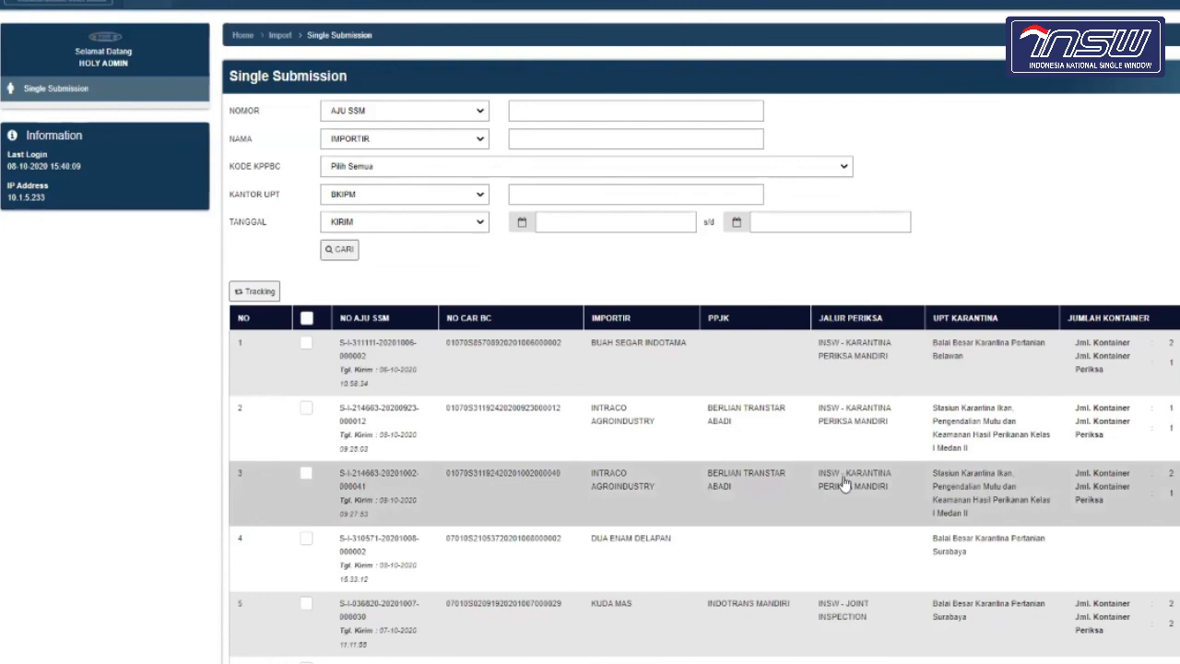
- Open the tracking data of the Sukses Jaya Segar Sakti document in row 7, view its statuses and close it
{"action": "scroll", "coordinate": [844, 484], "scroll_direction": "down", "scroll_amount": 1}
{"action": "scroll", "coordinate": [843, 484], "scroll_direction": "down", "scroll_amount": 2}
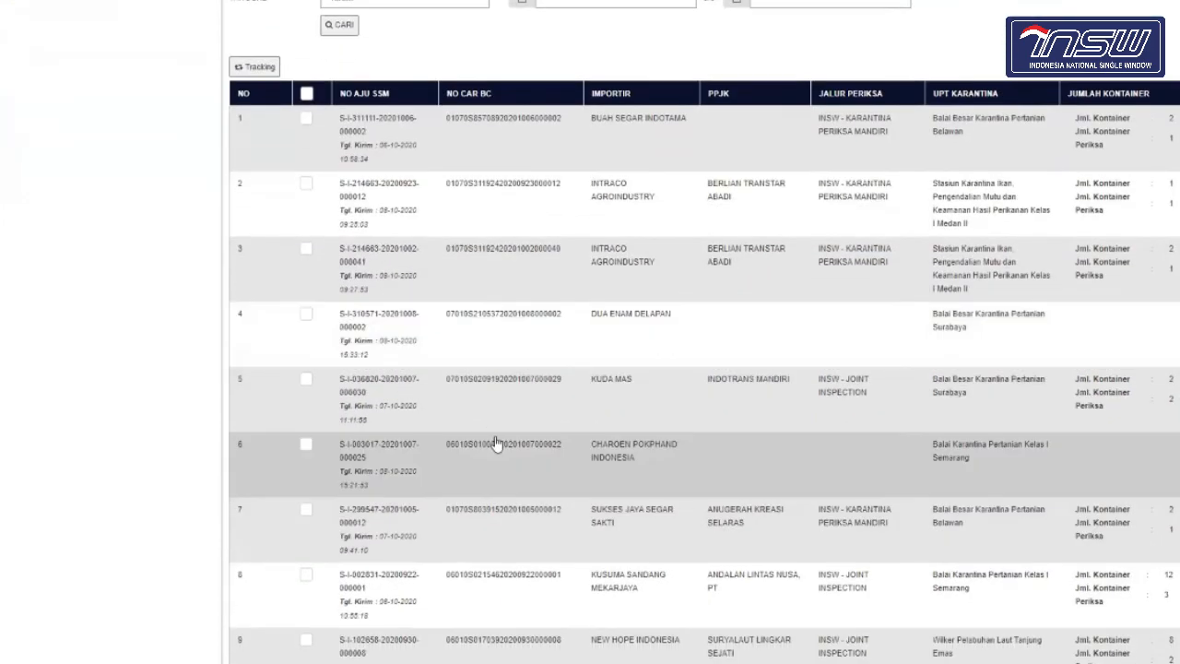
{"action": "scroll", "coordinate": [496, 444], "scroll_direction": "down", "scroll_amount": 1}
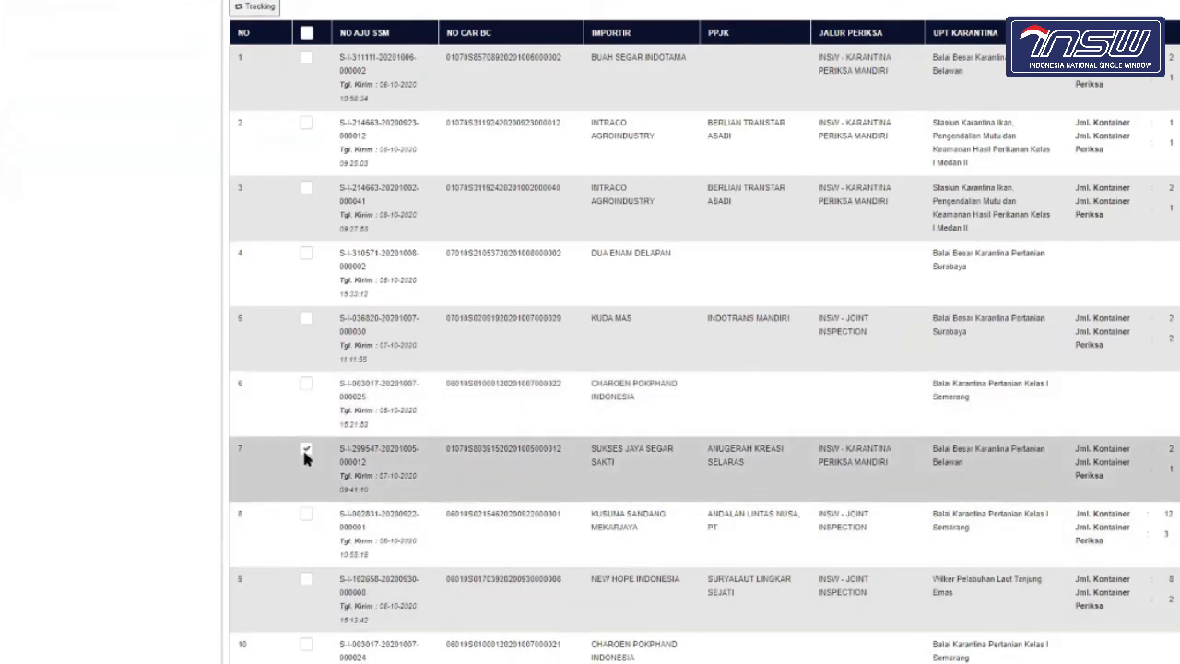
{"action": "scroll", "coordinate": [295, 414], "scroll_direction": "up", "scroll_amount": 5}
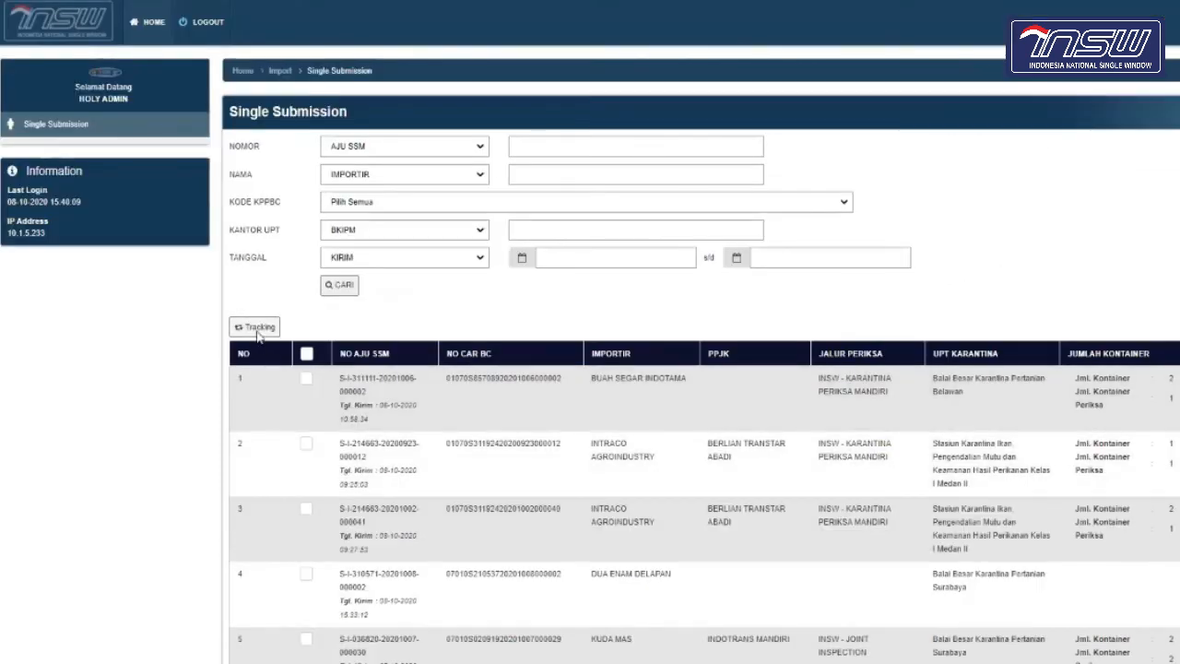
{"action": "left_click", "coordinate": [258, 333]}
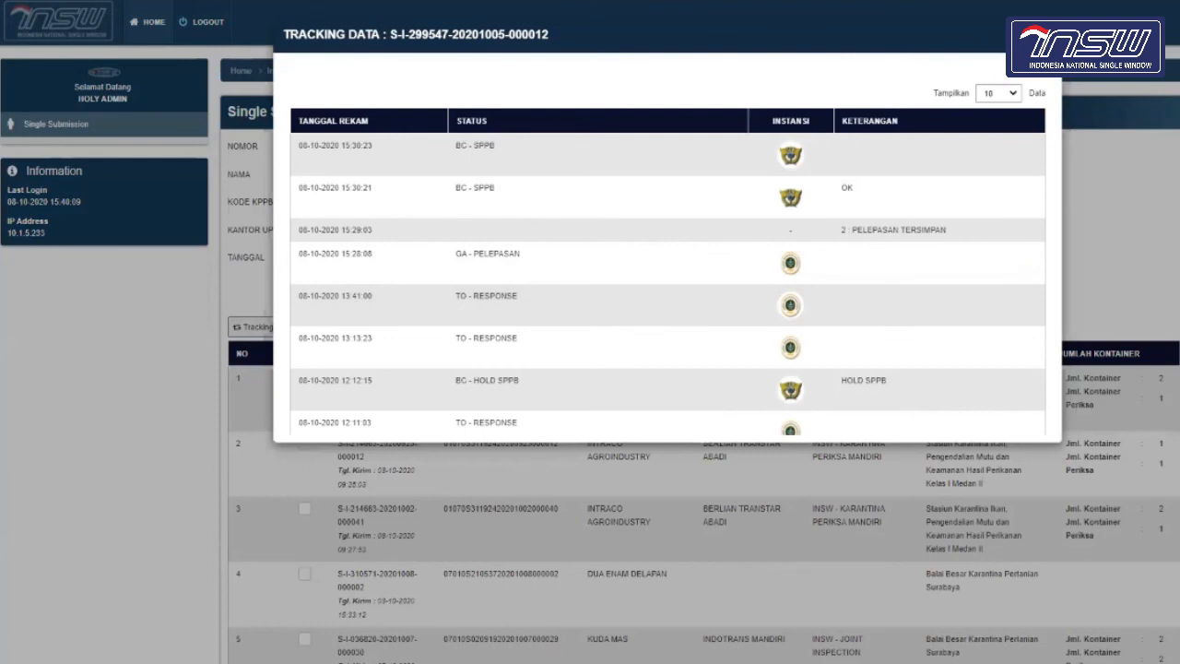
{"action": "left_click", "coordinate": [1044, 34]}
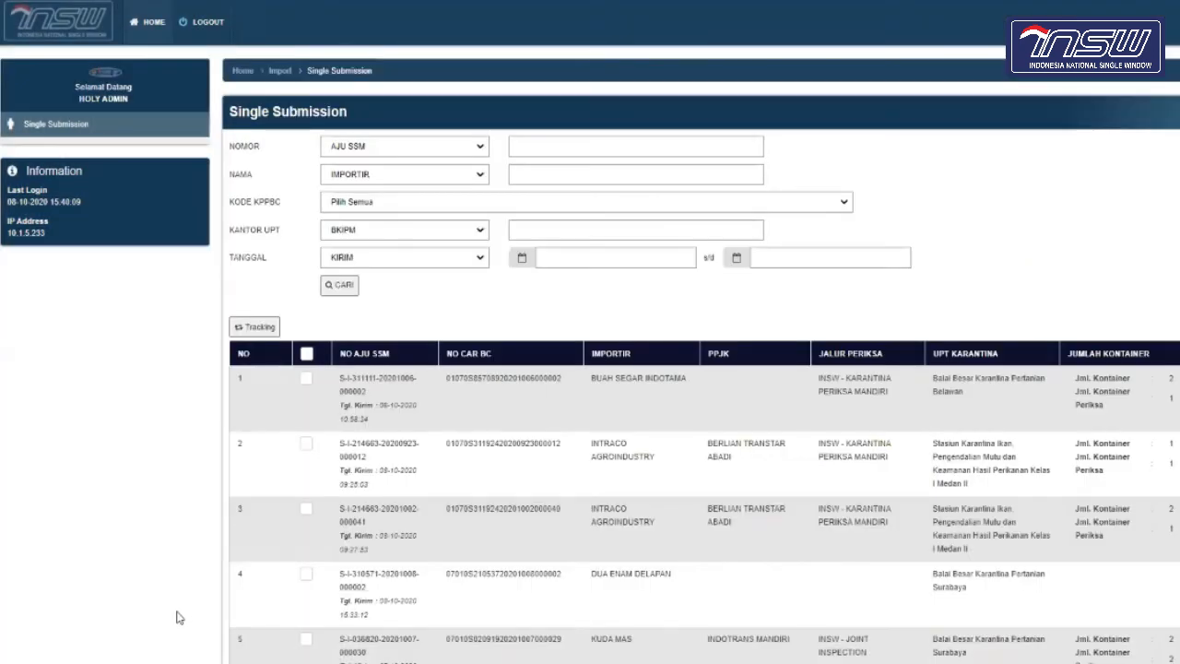
- Open the tracking data of the Intraco Agroindustry document in row 3, with only that document selected
{"action": "left_click", "coordinate": [306, 509]}
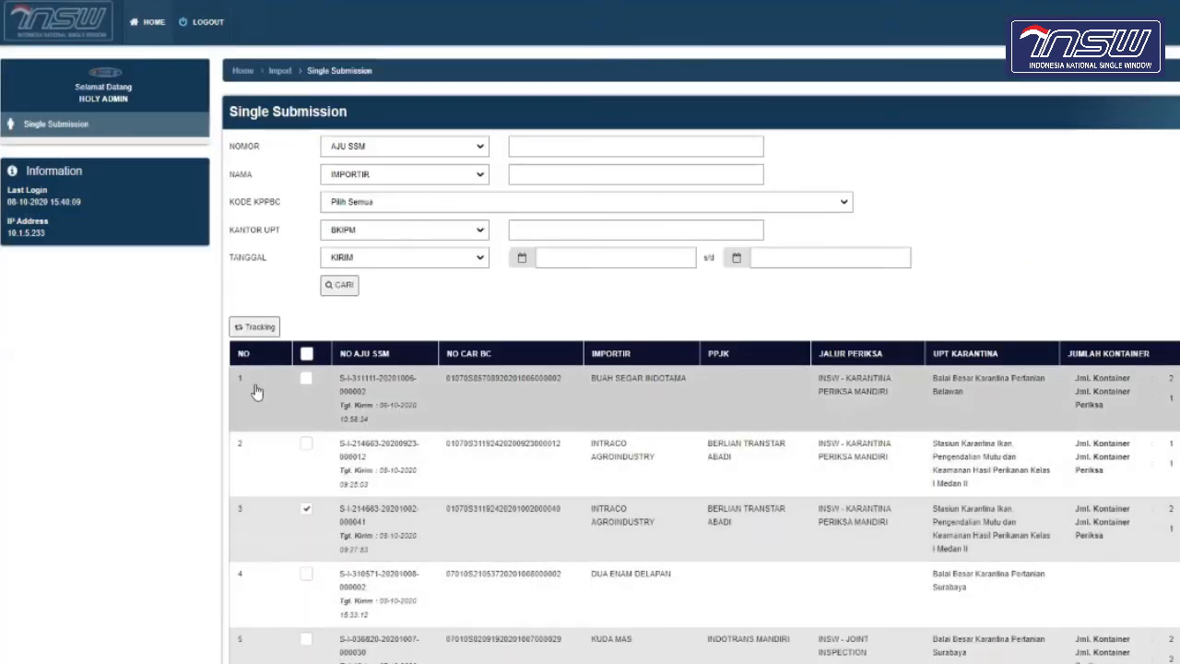
{"action": "left_click", "coordinate": [260, 328]}
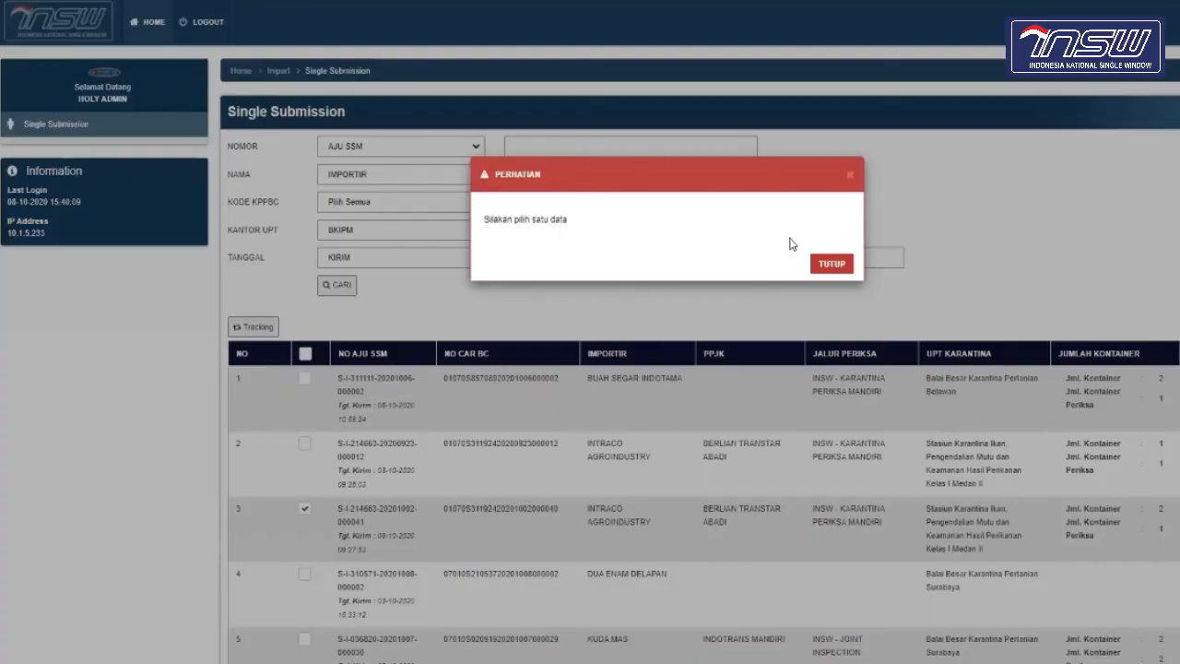
{"action": "left_click", "coordinate": [828, 265]}
{"action": "scroll", "coordinate": [553, 589], "scroll_direction": "down", "scroll_amount": 3}
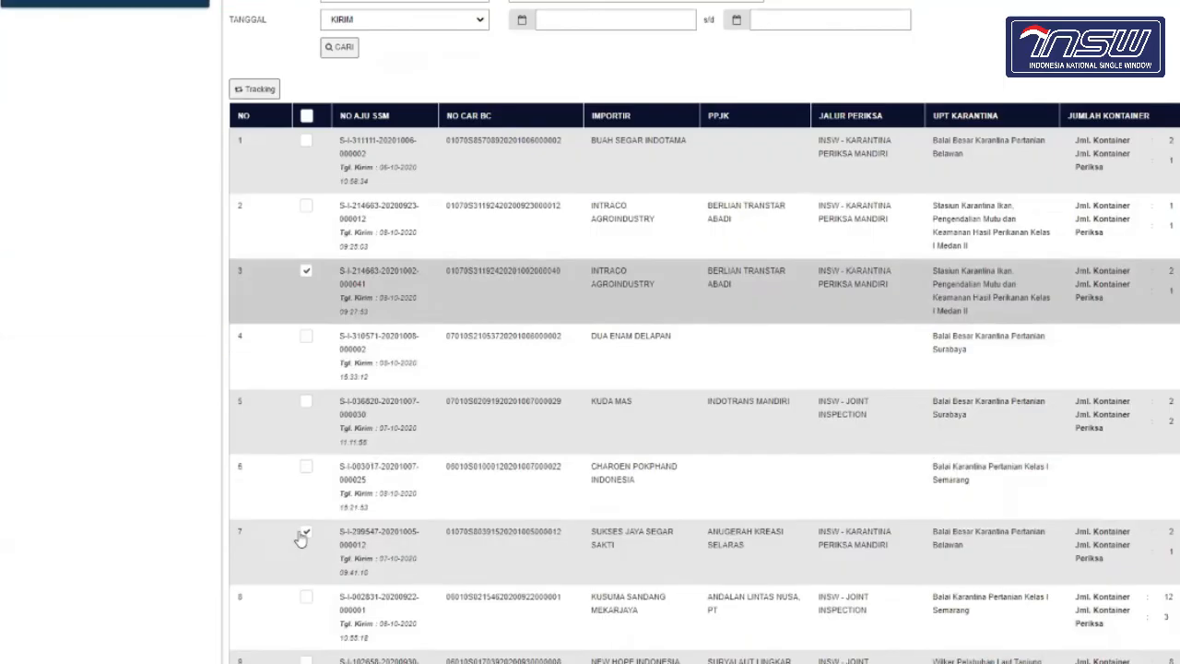
{"action": "left_click", "coordinate": [306, 534]}
{"action": "left_click", "coordinate": [305, 534]}
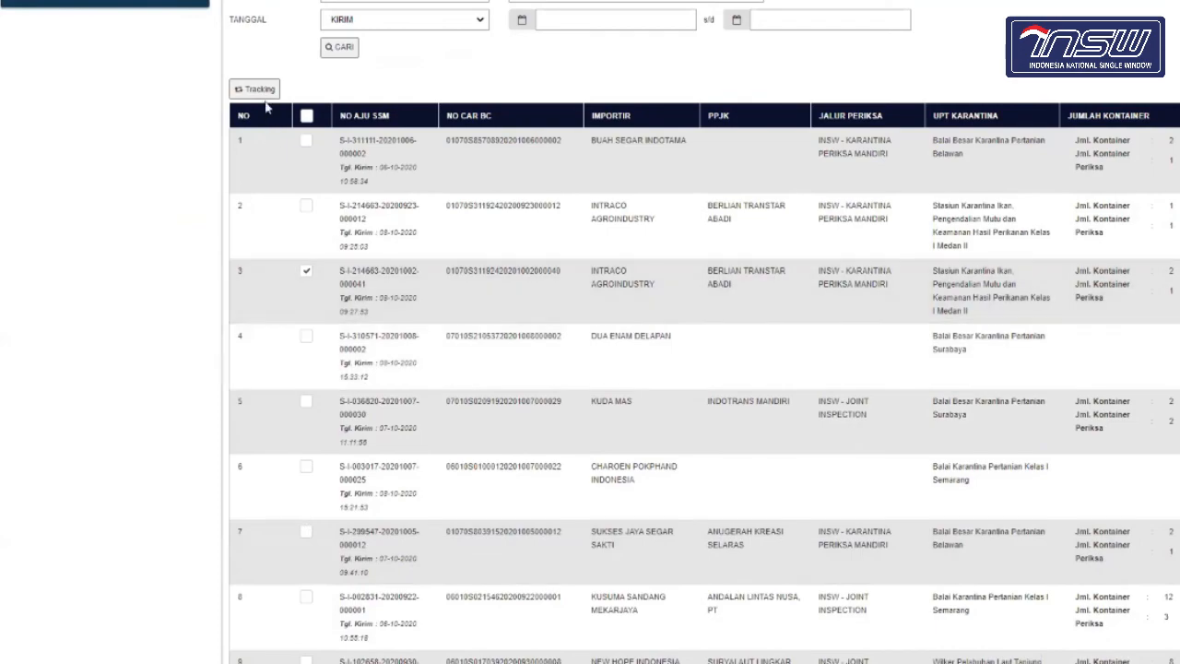
{"action": "left_click", "coordinate": [260, 88]}
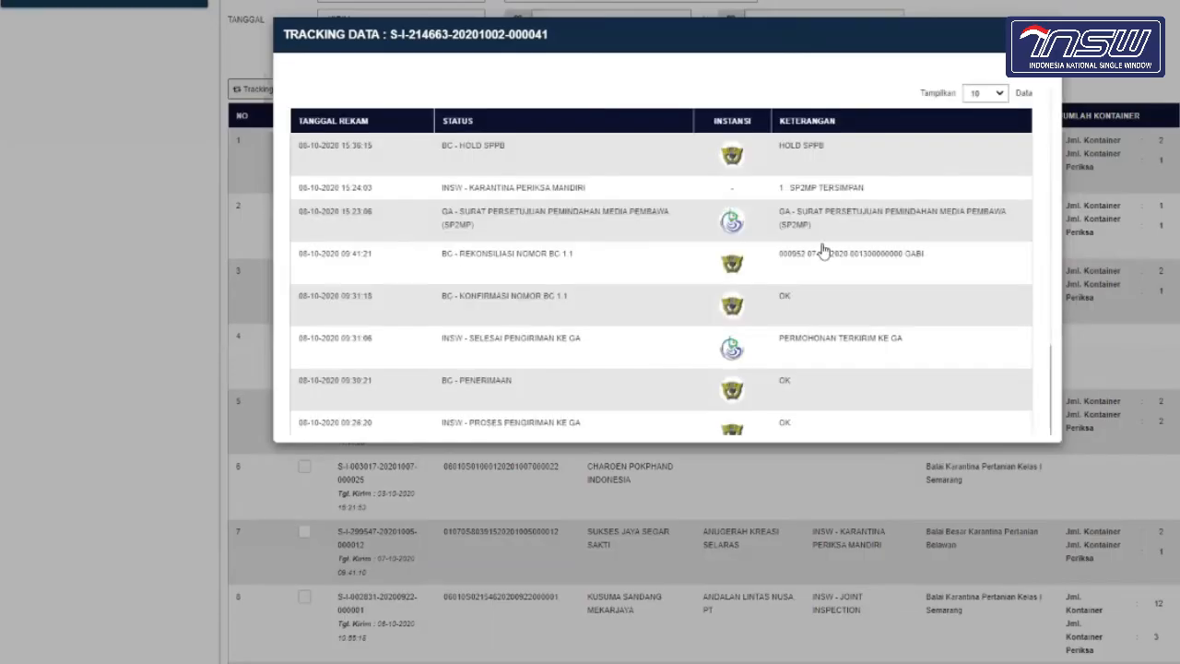
- Read through the status history of the Intraco Agroindustry submission and close its tracking data
{"action": "scroll", "coordinate": [816, 271], "scroll_direction": "down", "scroll_amount": 1}
{"action": "scroll", "coordinate": [817, 271], "scroll_direction": "down", "scroll_amount": 3}
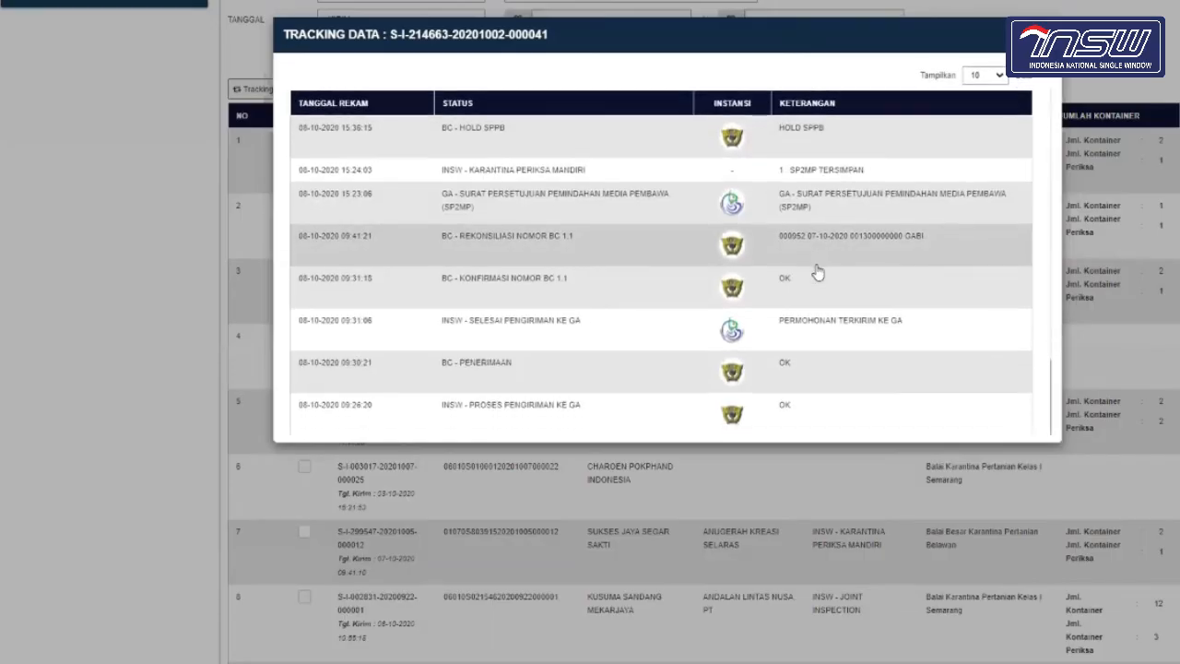
{"action": "scroll", "coordinate": [816, 271], "scroll_direction": "up", "scroll_amount": 3}
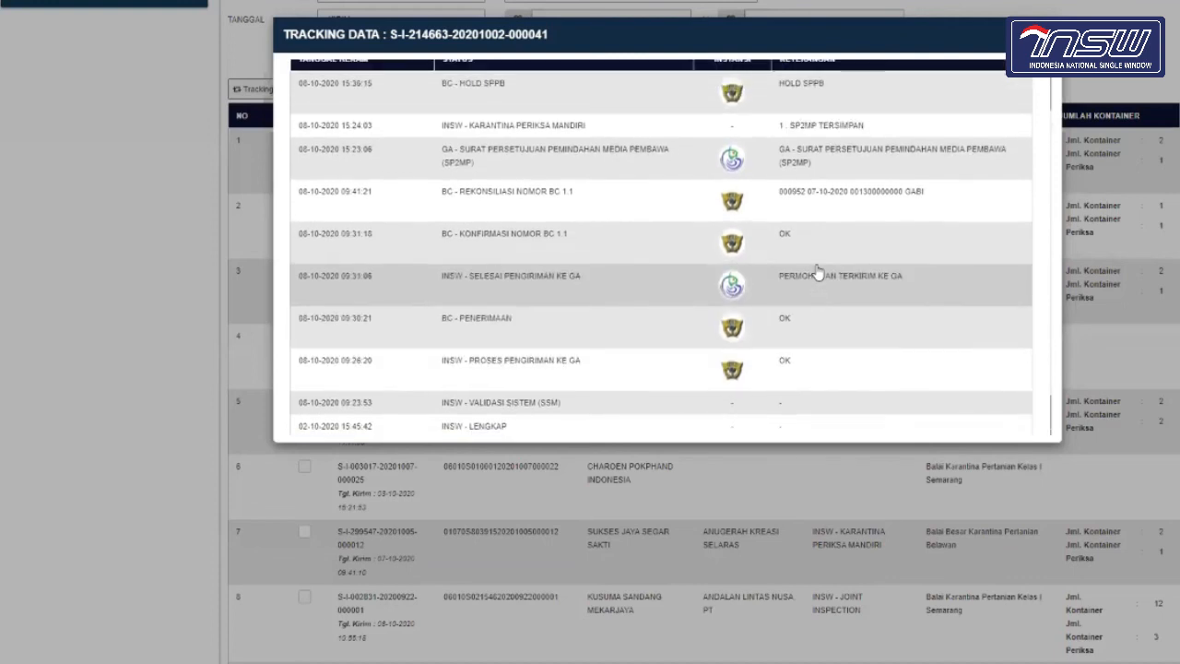
{"action": "key", "text": "Escape"}
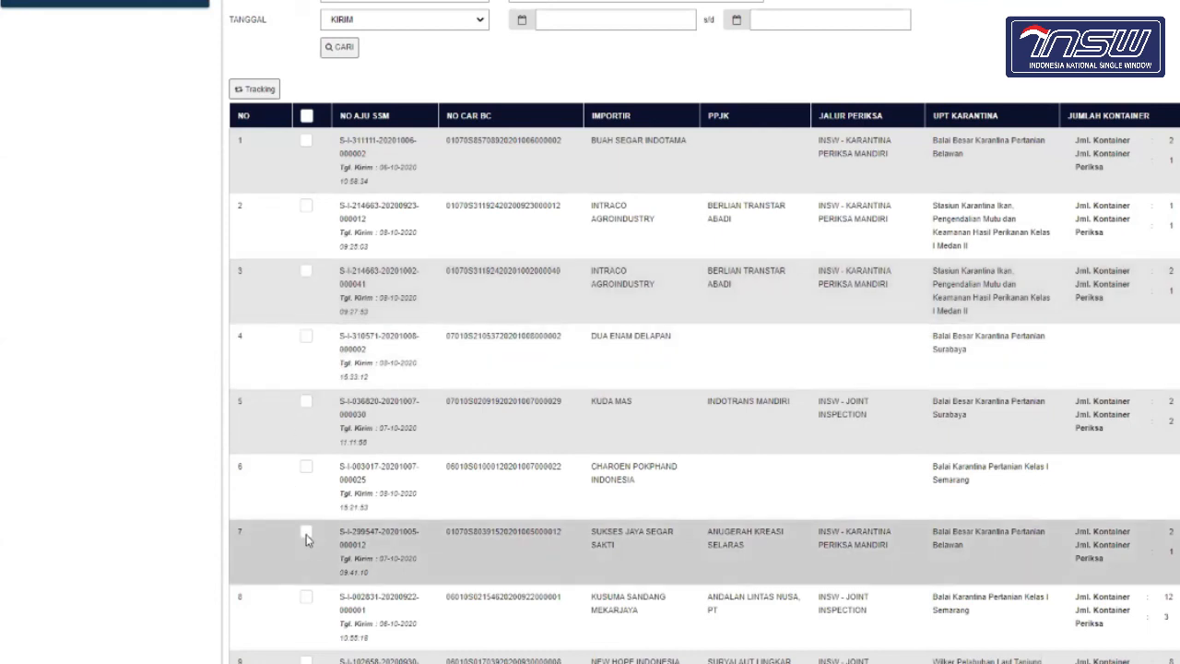
- Reopen the tracking data of the Sukses Jaya Segar Sakti document and examine the earliest statuses on page 2
{"action": "left_click", "coordinate": [306, 536]}
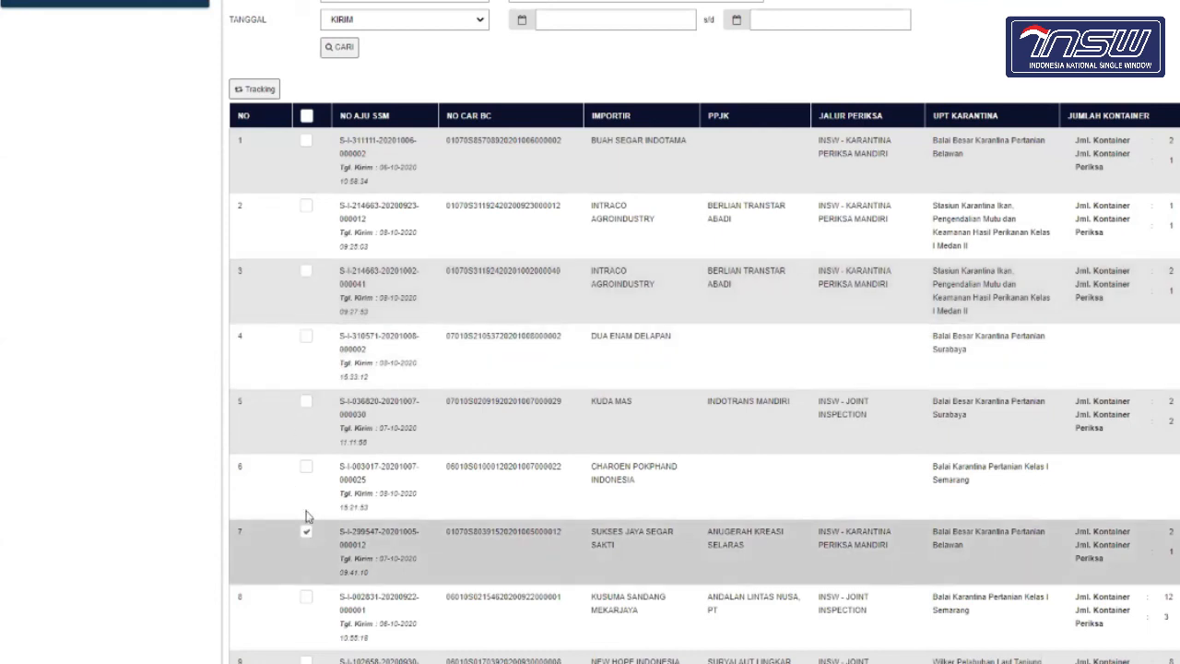
{"action": "left_click", "coordinate": [258, 90]}
{"action": "scroll", "coordinate": [567, 288], "scroll_direction": "down", "scroll_amount": 1}
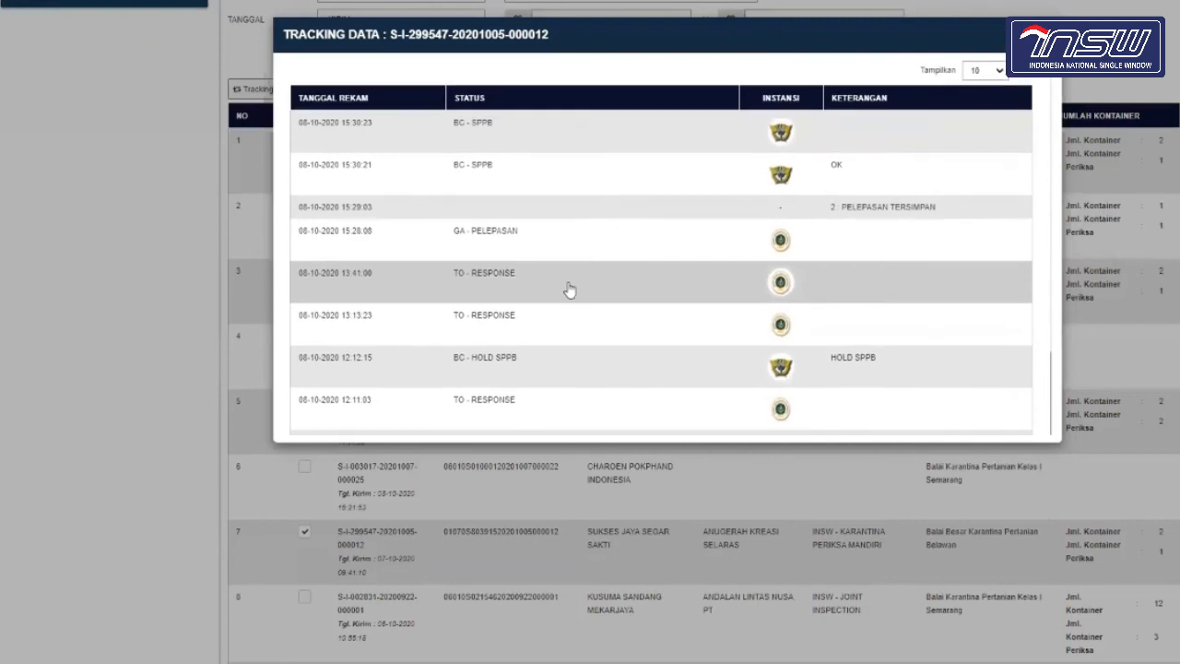
{"action": "scroll", "coordinate": [569, 288], "scroll_direction": "down", "scroll_amount": 1}
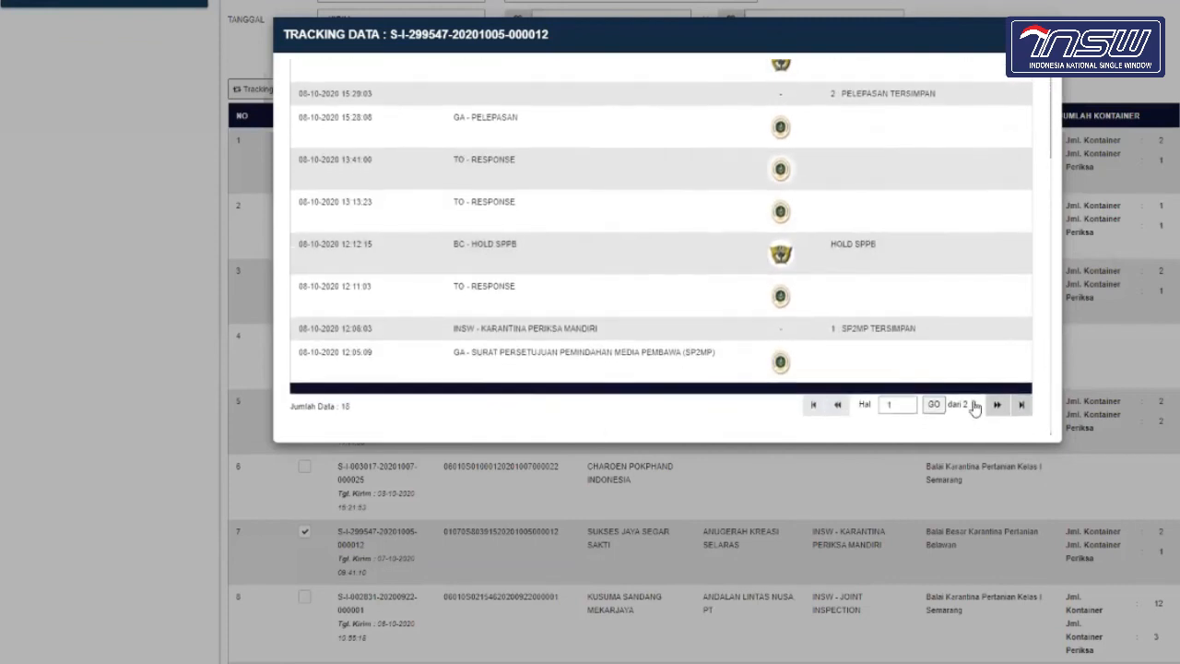
{"action": "left_click", "coordinate": [995, 406]}
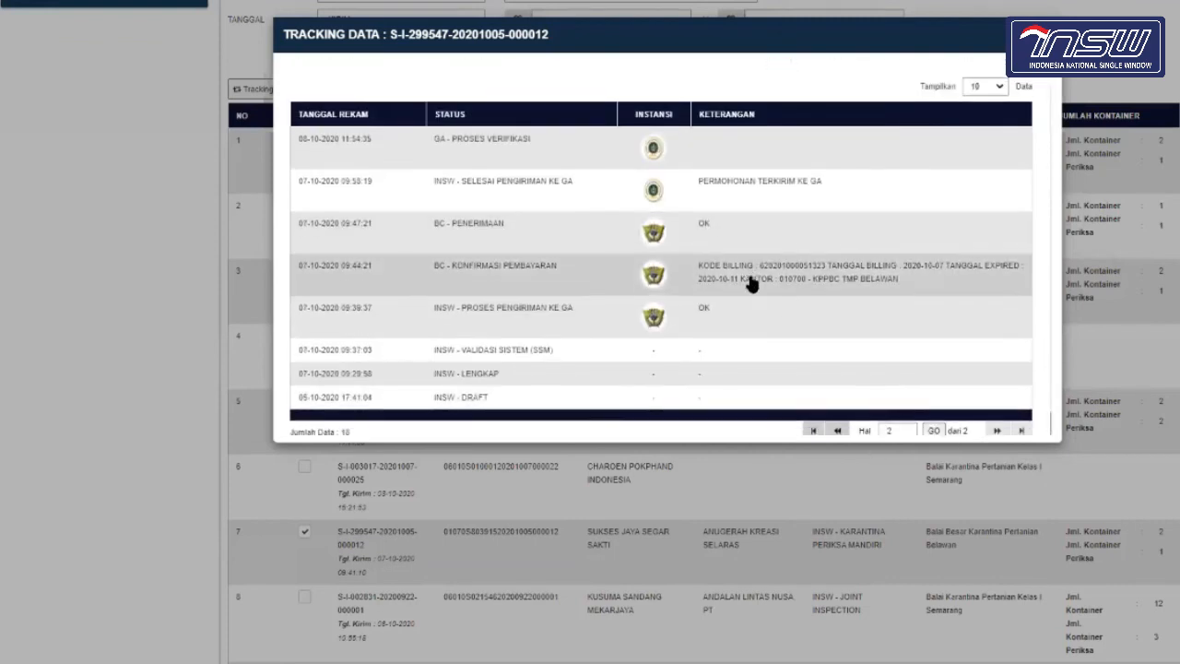
{"action": "scroll", "coordinate": [739, 292], "scroll_direction": "down", "scroll_amount": 1}
{"action": "scroll", "coordinate": [478, 370], "scroll_direction": "down", "scroll_amount": 1}
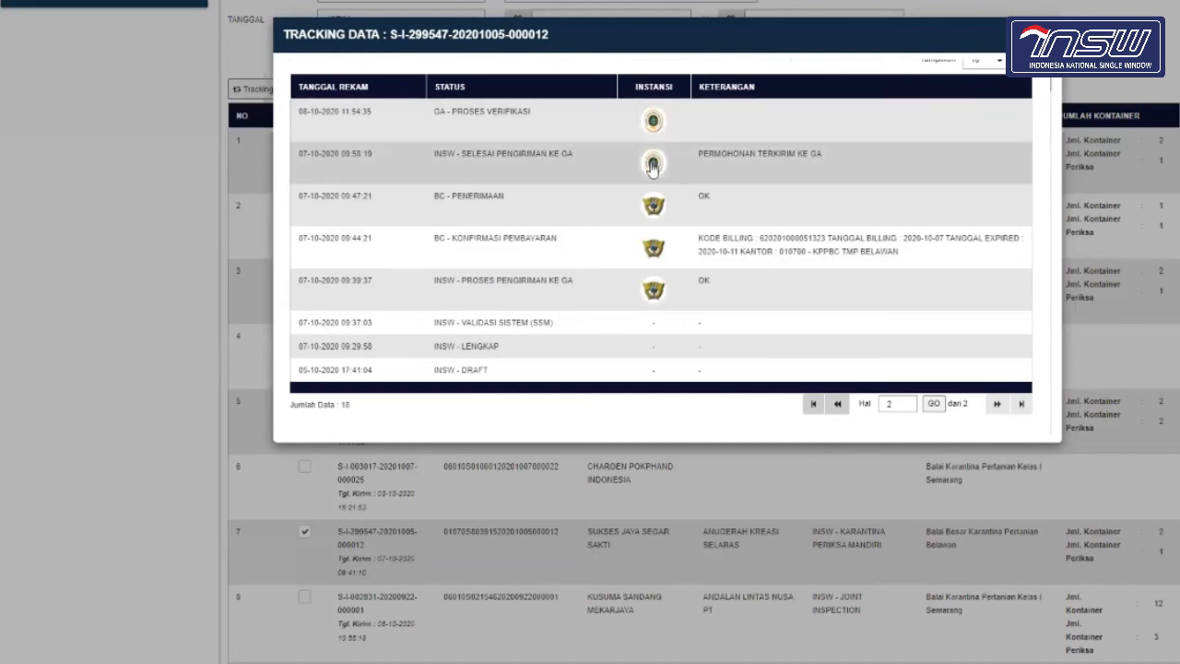
{"action": "scroll", "coordinate": [653, 166], "scroll_direction": "up", "scroll_amount": 1}
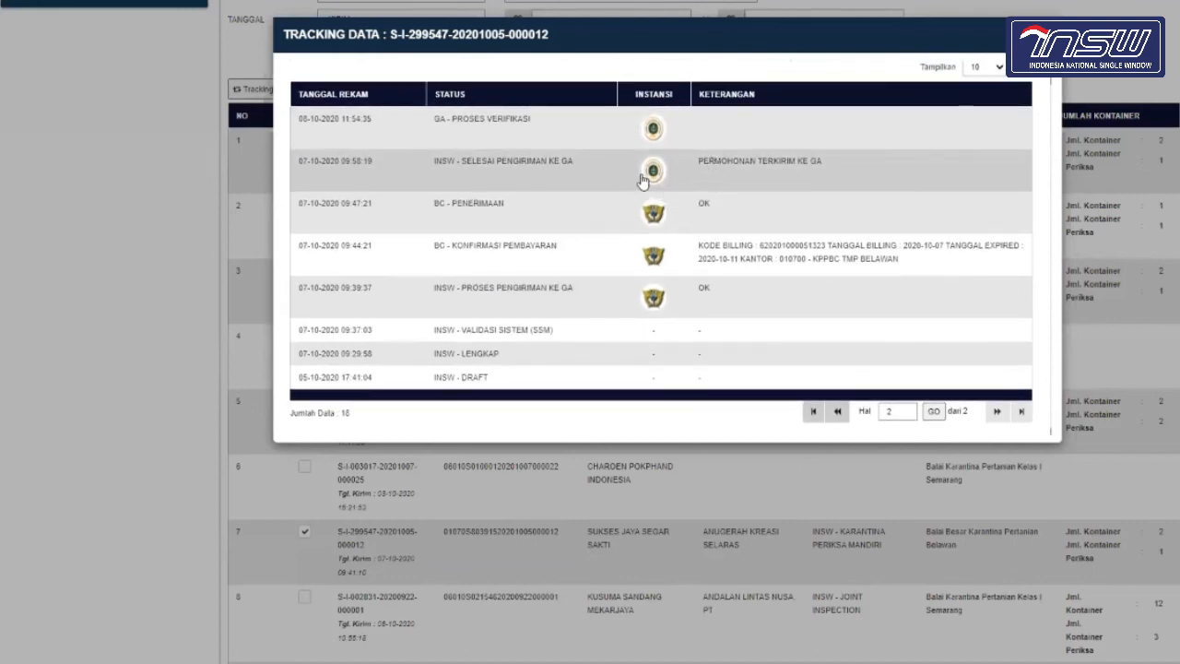
- Return to page 1 of the tracking data, examine the statuses from SP2MP through HOLD SPPB and PELEPASAN to SPPB, and close it
{"action": "left_click", "coordinate": [837, 411]}
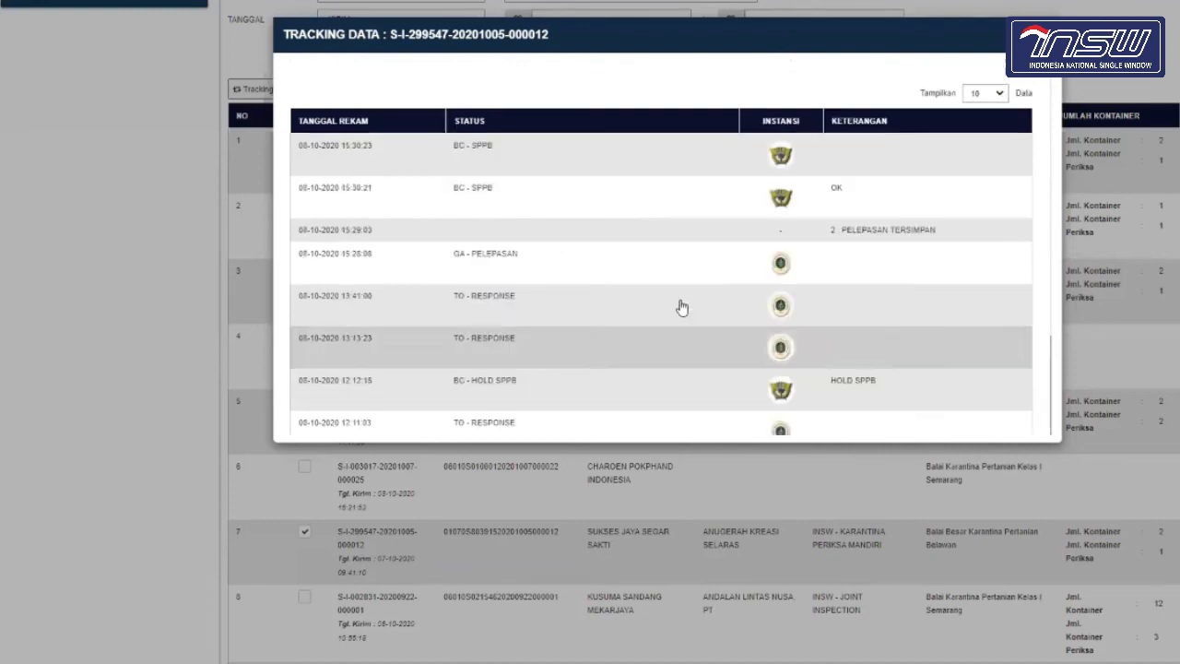
{"action": "scroll", "coordinate": [764, 342], "scroll_direction": "down", "scroll_amount": 3}
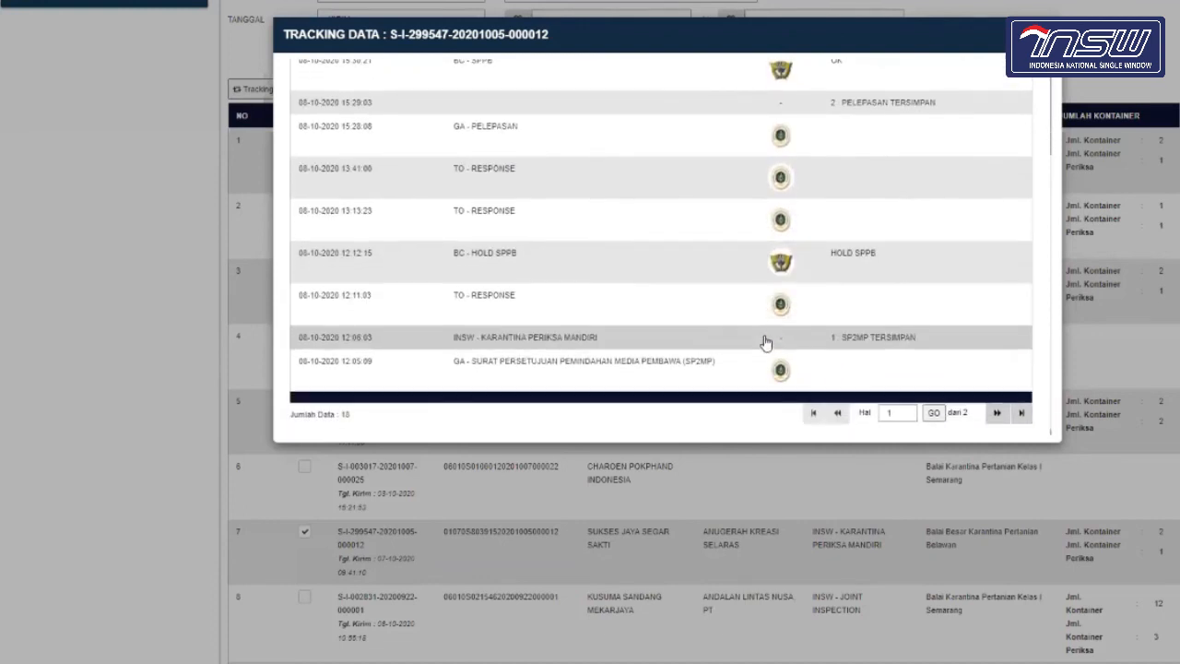
{"action": "scroll", "coordinate": [553, 373], "scroll_direction": "down", "scroll_amount": 1}
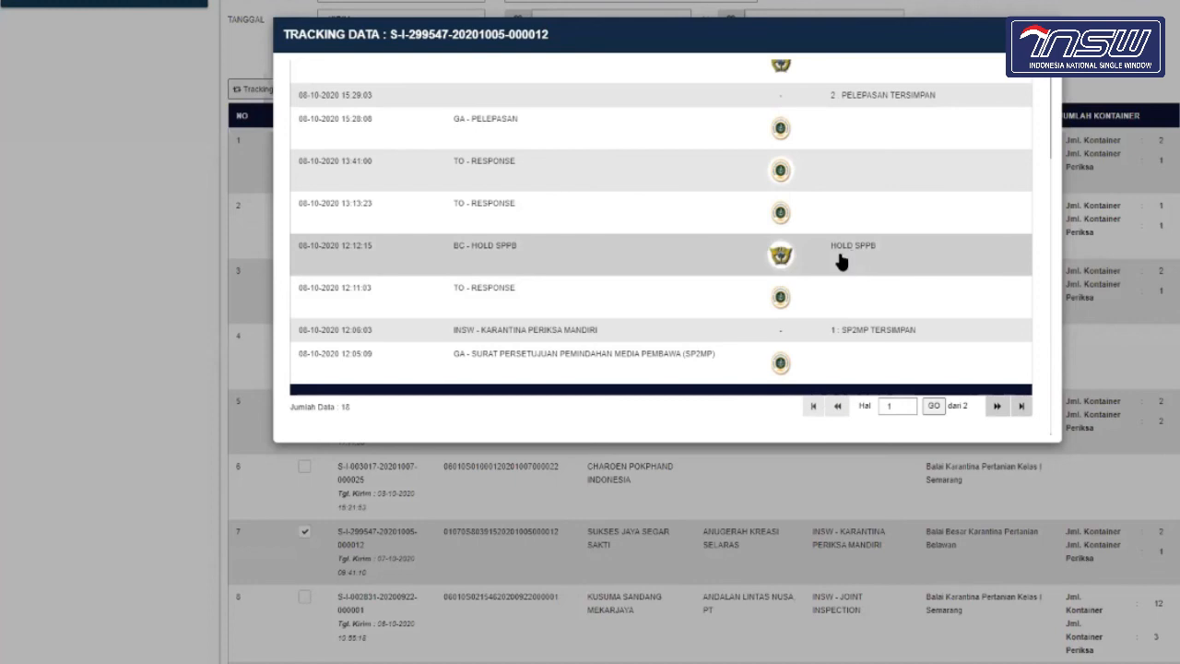
{"action": "scroll", "coordinate": [843, 265], "scroll_direction": "up", "scroll_amount": 1}
{"action": "scroll", "coordinate": [564, 257], "scroll_direction": "up", "scroll_amount": 1}
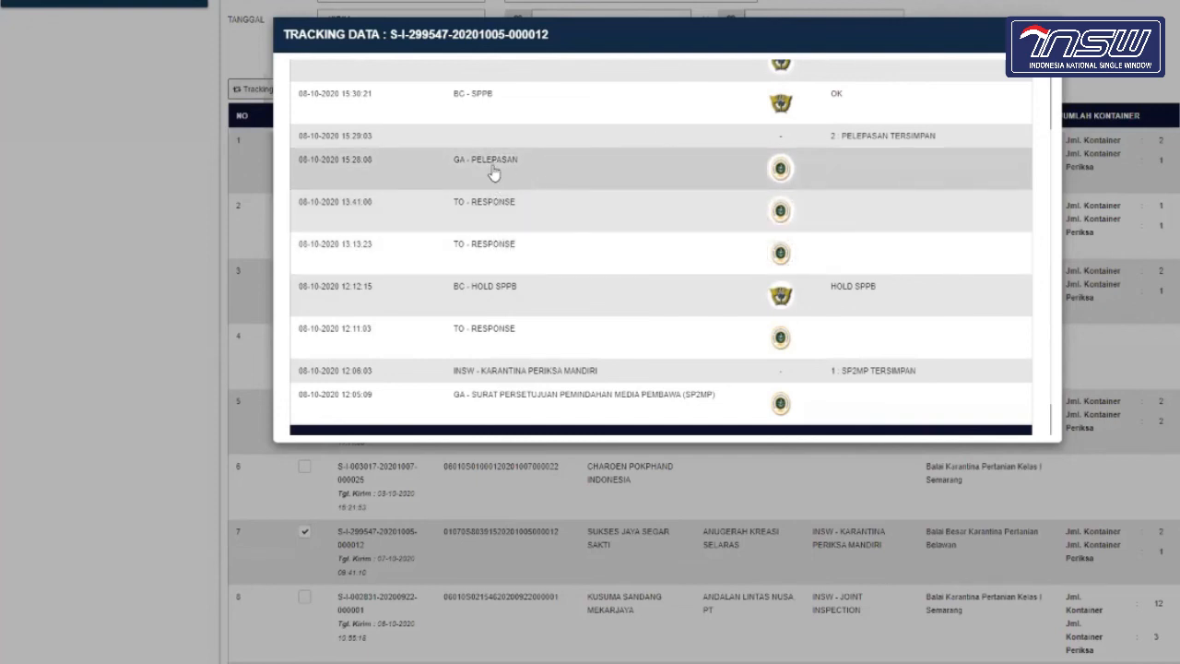
{"action": "scroll", "coordinate": [494, 173], "scroll_direction": "up", "scroll_amount": 1}
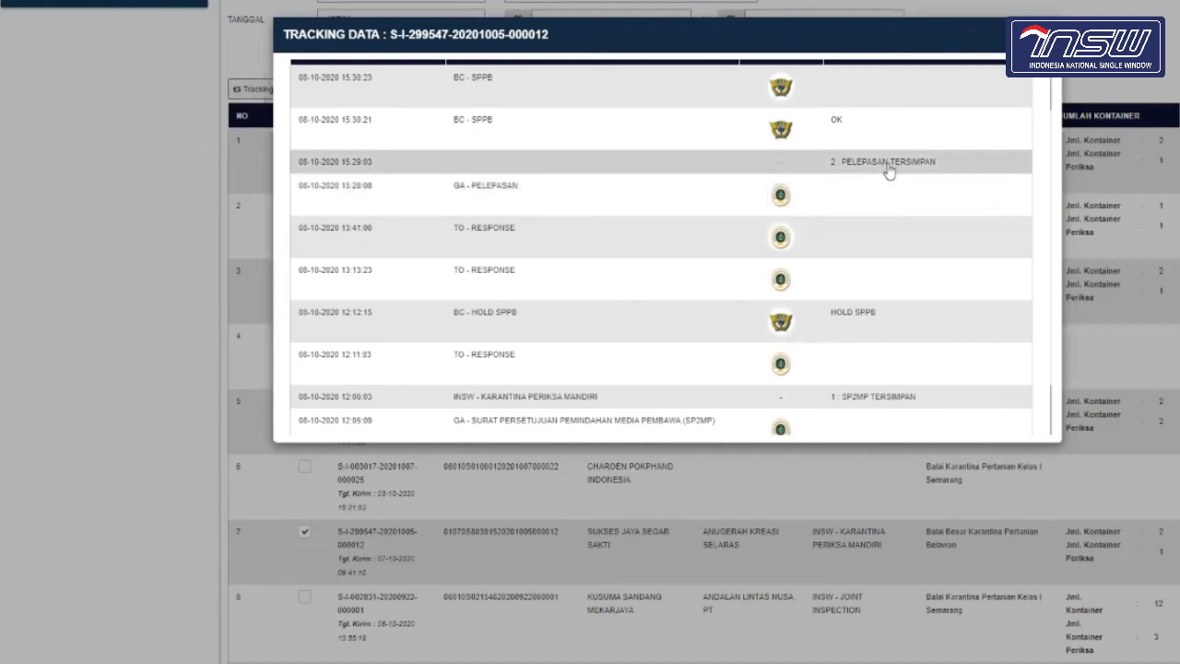
{"action": "scroll", "coordinate": [888, 171], "scroll_direction": "up", "scroll_amount": 2}
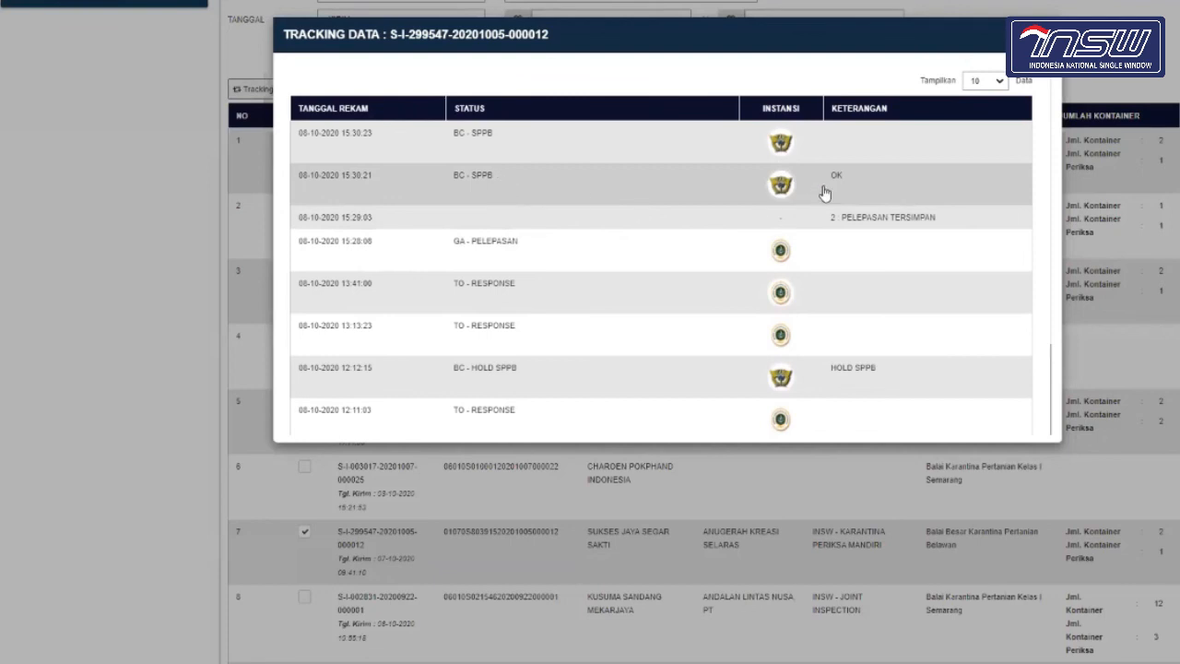
{"action": "scroll", "coordinate": [650, 239], "scroll_direction": "up", "scroll_amount": 1}
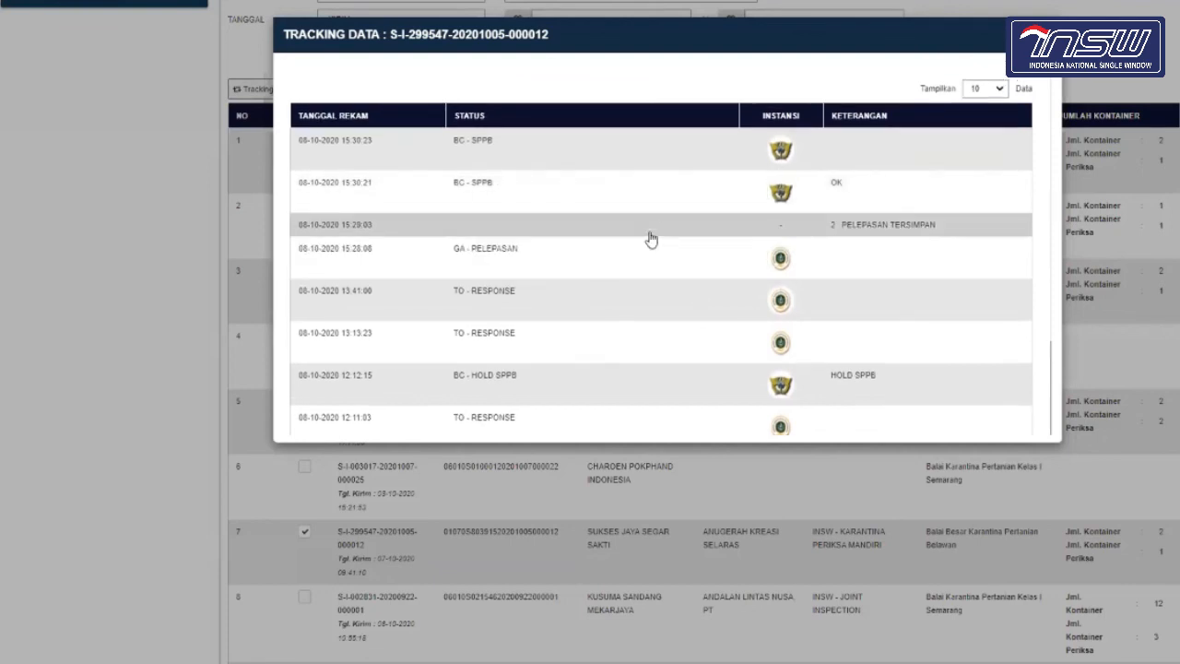
{"action": "scroll", "coordinate": [650, 238], "scroll_direction": "up", "scroll_amount": 1}
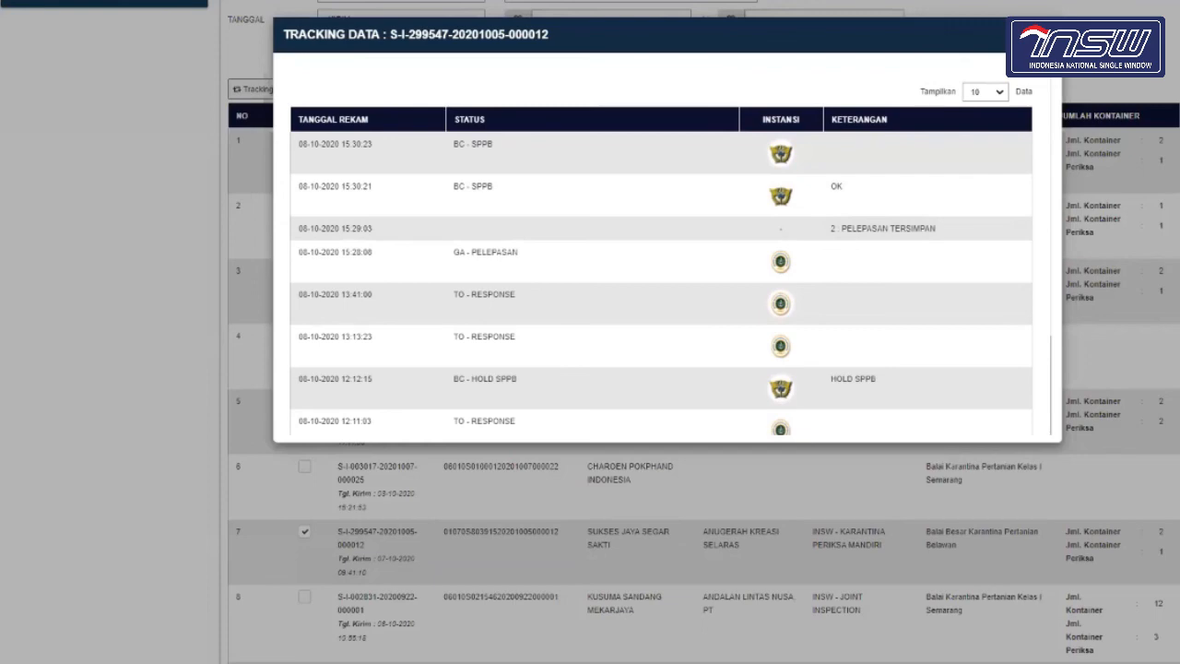
{"action": "key", "text": "Escape"}
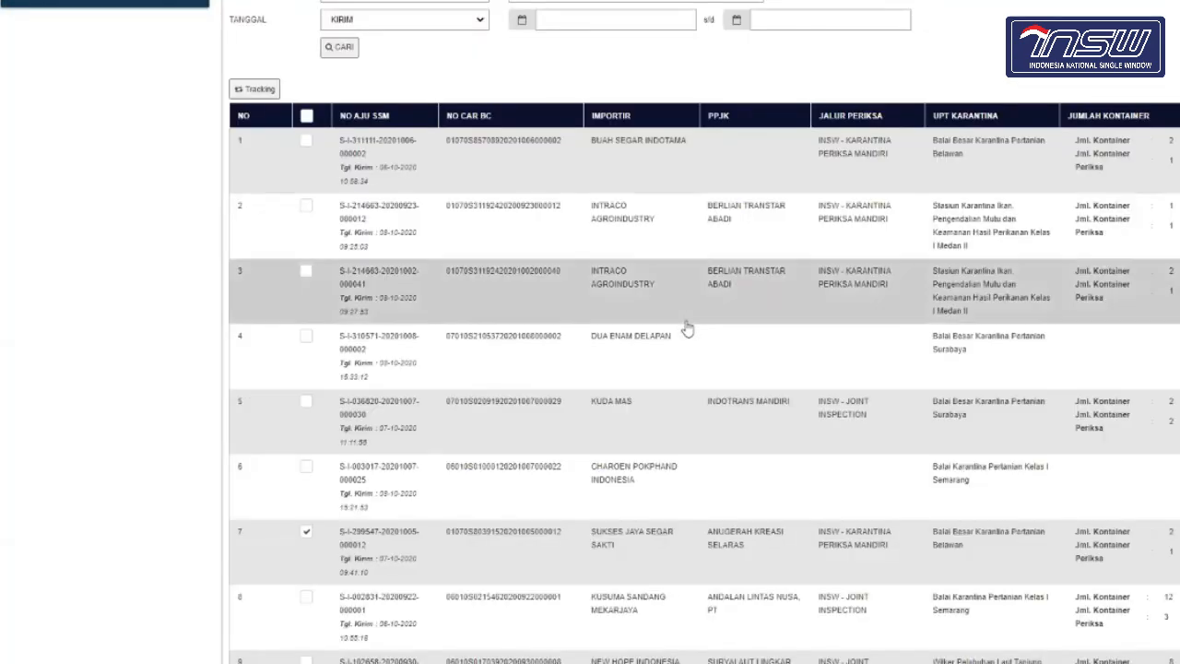
- Clear the selection of the Sukses Jaya Segar Sakti document in row 7 of the submission list
{"action": "scroll", "coordinate": [688, 327], "scroll_direction": "up", "scroll_amount": 4}
{"action": "scroll", "coordinate": [687, 327], "scroll_direction": "down", "scroll_amount": 7}
{"action": "scroll", "coordinate": [684, 326], "scroll_direction": "up", "scroll_amount": 5}
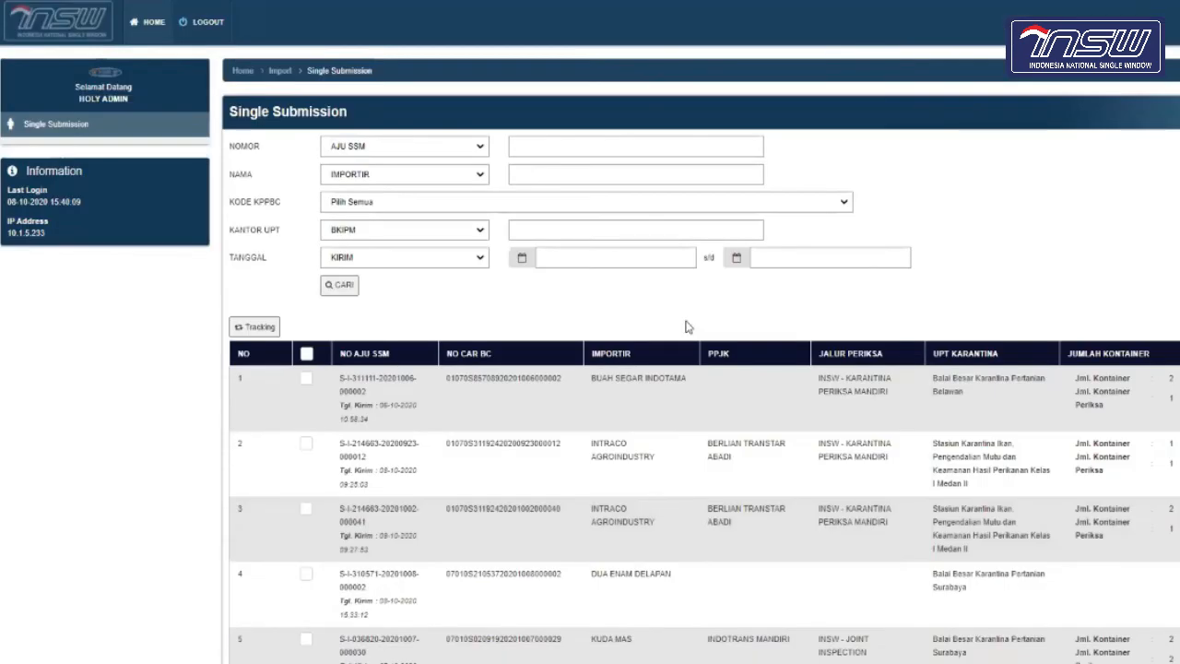
{"action": "scroll", "coordinate": [685, 325], "scroll_direction": "down", "scroll_amount": 5}
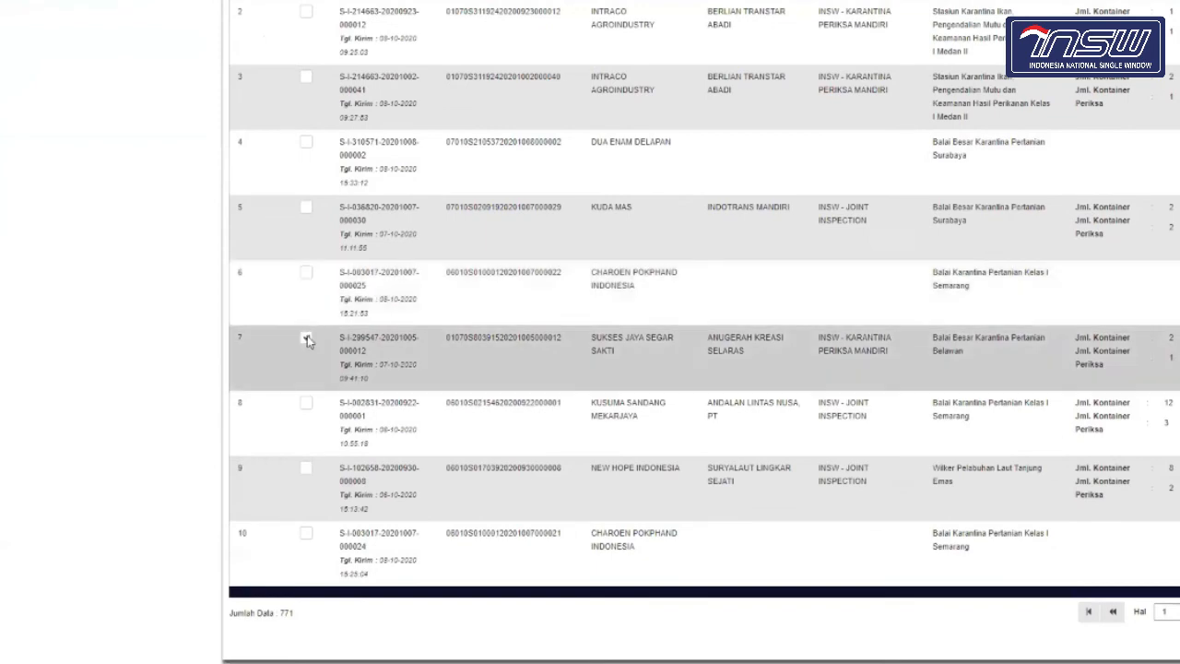
{"action": "scroll", "coordinate": [306, 336], "scroll_direction": "up", "scroll_amount": 5}
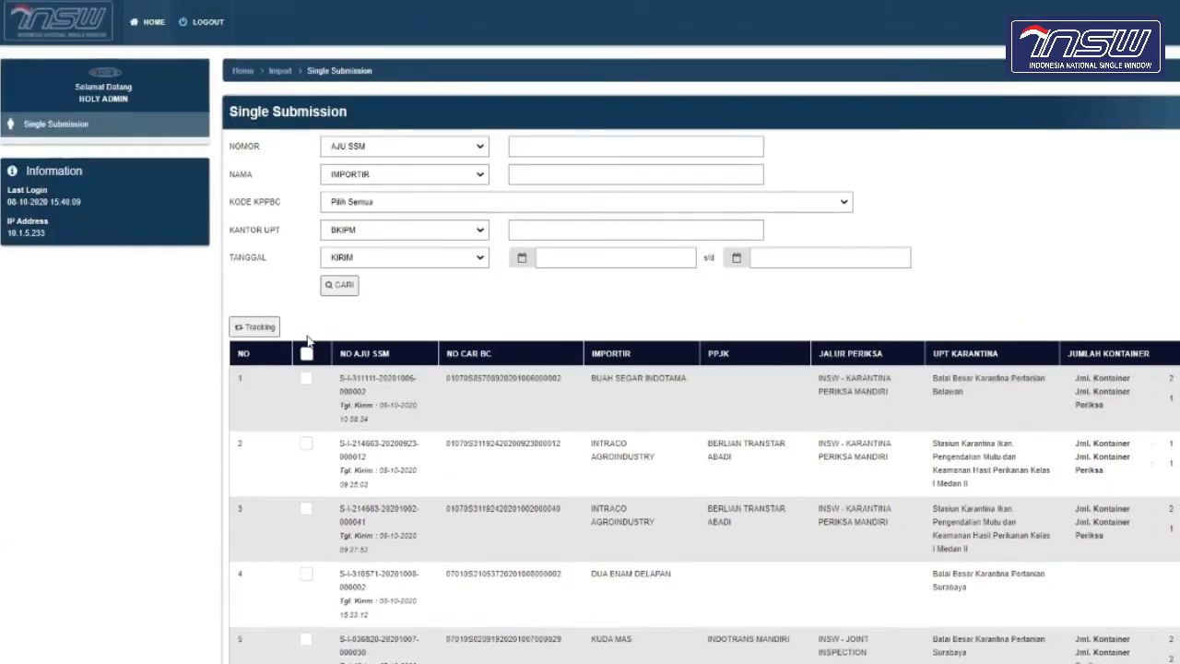
{"action": "scroll", "coordinate": [309, 341], "scroll_direction": "down", "scroll_amount": 5}
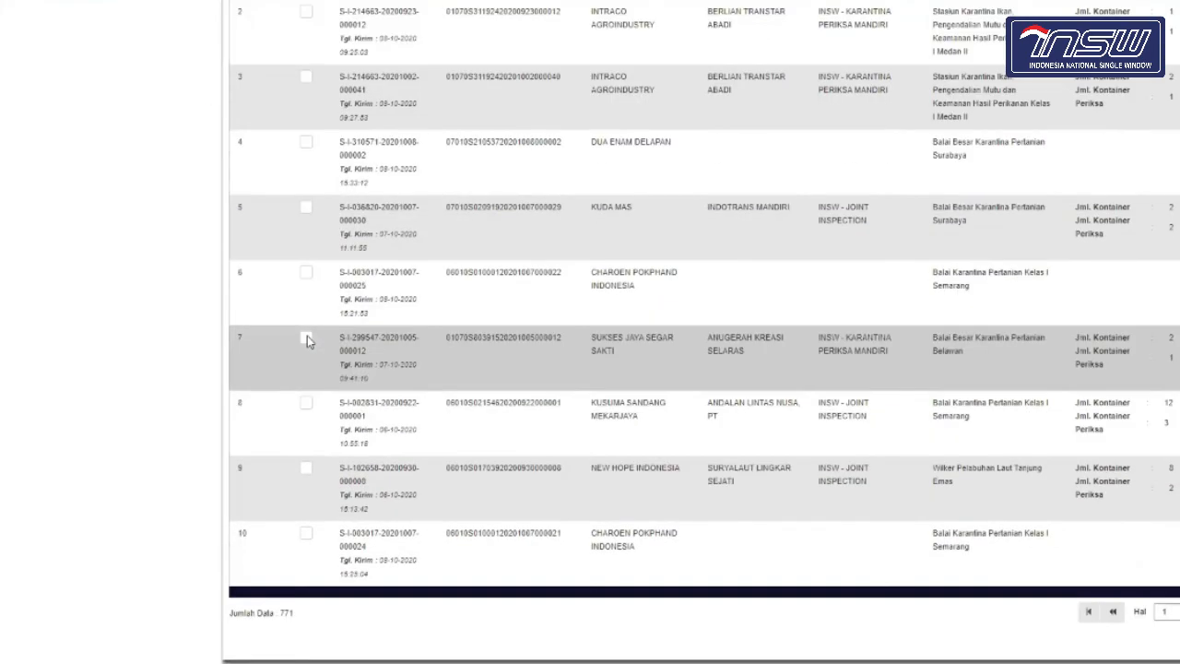
{"action": "scroll", "coordinate": [307, 335], "scroll_direction": "up", "scroll_amount": 5}
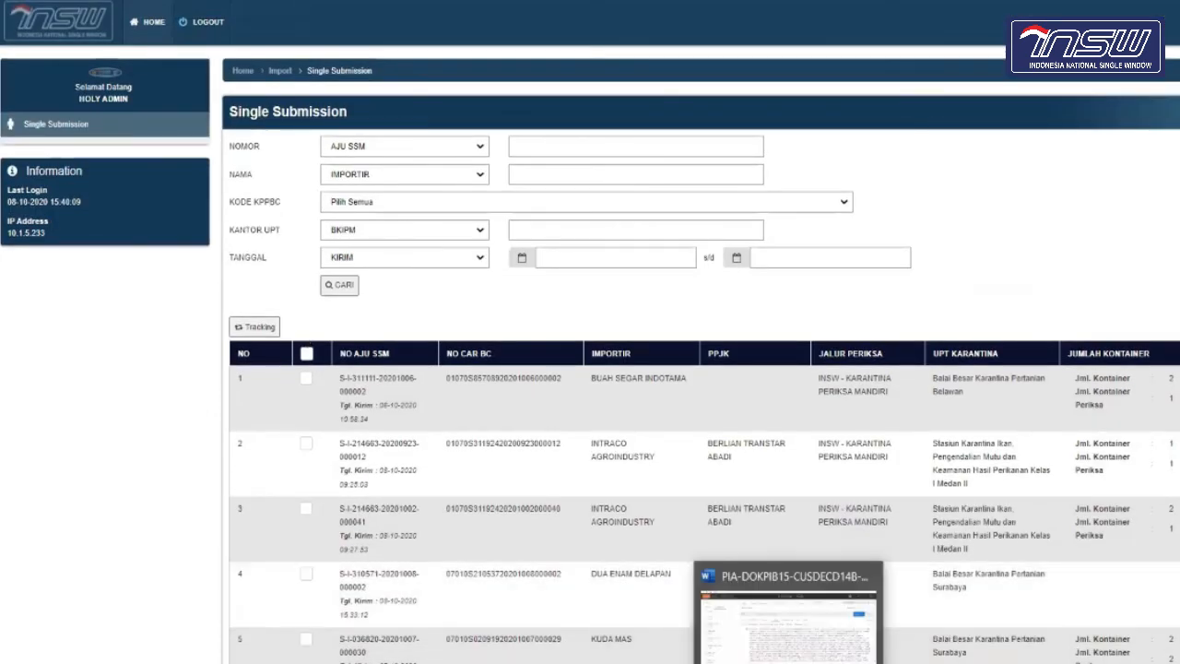
- Bring up the open PowerPoint presentations to switch away from the submission list
{"action": "mouse_move", "coordinate": [966, 663]}
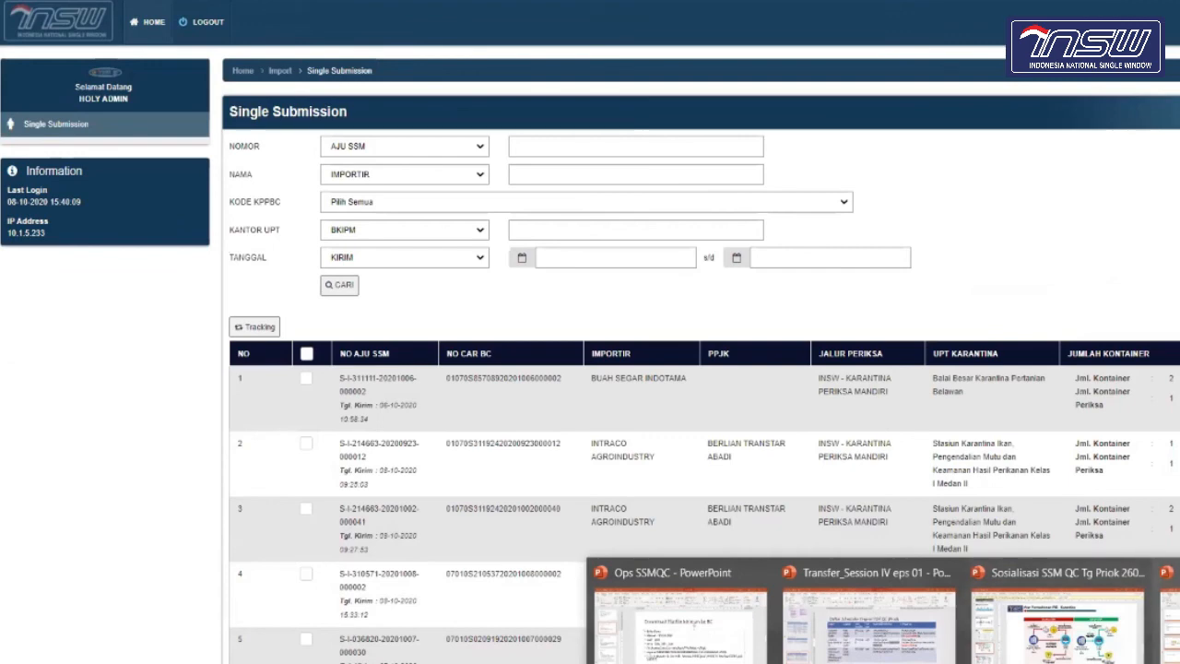